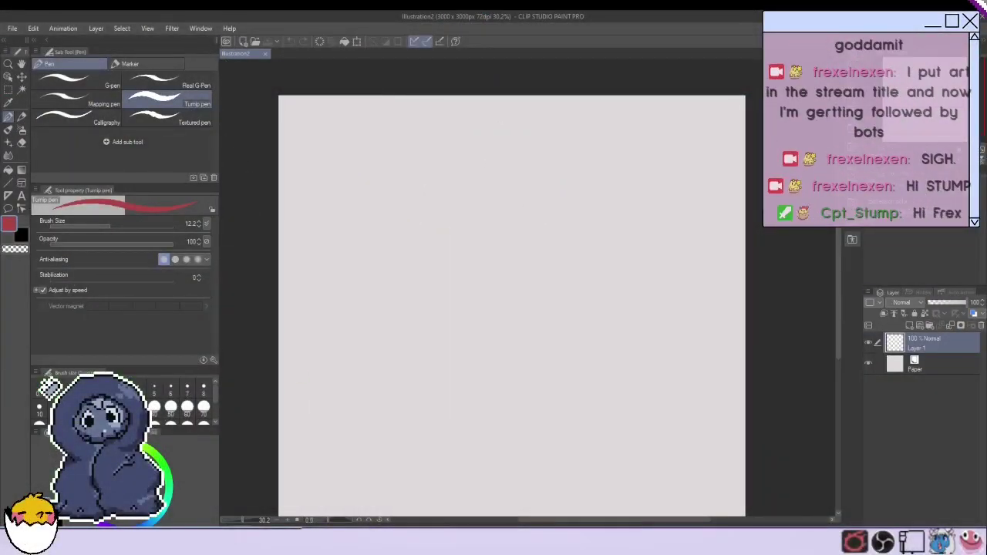
# Handwrite the greeting "Hiiiii" in red with the Turnip pen at the upper left of the canvas.
pyautogui.moveTo(326, 121)
pyautogui.mouseDown()
pyautogui.moveTo(337, 170)
pyautogui.moveTo(354, 154)
pyautogui.mouseUp()
pyautogui.moveTo(366, 151)
pyautogui.mouseDown()
pyautogui.moveTo(371, 163)
pyautogui.moveTo(415, 156)
pyautogui.mouseUp()
pyautogui.click(385, 123)
pyautogui.click(403, 138)
pyautogui.click(411, 131)
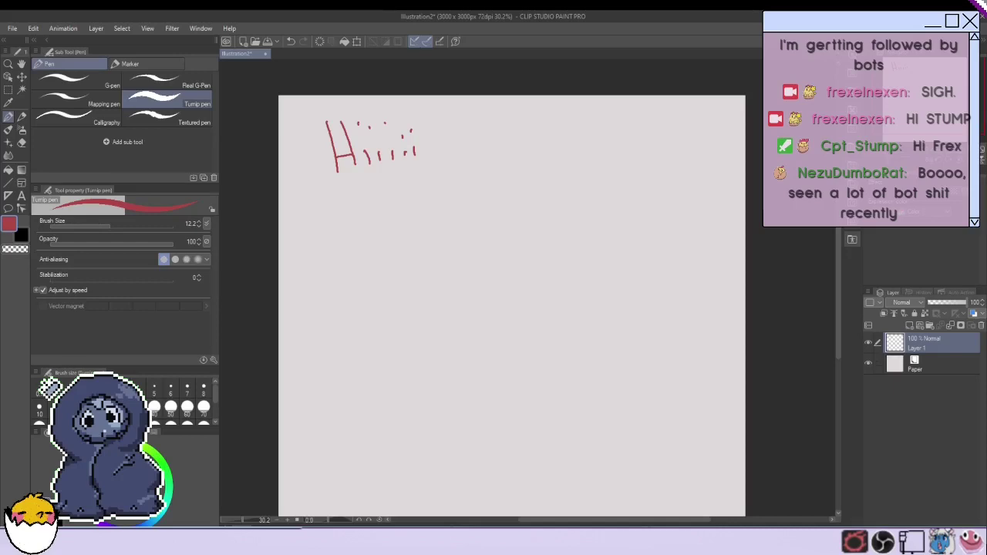
# Rough out a chubby character in red below the greeting, with a round head, collar, body sides and two scribbled eyes.
pyautogui.moveTo(367, 247)
pyautogui.mouseDown()
pyautogui.moveTo(417, 260)
pyautogui.moveTo(422, 319)
pyautogui.mouseUp()
pyautogui.moveTo(416, 332); pyautogui.dragTo(361, 341)
pyautogui.moveTo(364, 253)
pyautogui.mouseDown()
pyautogui.moveTo(334, 305)
pyautogui.moveTo(345, 335)
pyautogui.mouseUp()
pyautogui.moveTo(348, 337)
pyautogui.mouseDown()
pyautogui.moveTo(435, 304)
pyautogui.moveTo(458, 338)
pyautogui.mouseUp()
pyautogui.moveTo(458, 352); pyautogui.dragTo(450, 423)
pyautogui.moveTo(336, 395); pyautogui.dragTo(338, 424)
pyautogui.moveTo(316, 297); pyautogui.dragTo(327, 282)
pyautogui.moveTo(318, 317)
pyautogui.mouseDown()
pyautogui.moveTo(329, 340)
pyautogui.moveTo(314, 382)
pyautogui.mouseUp()
pyautogui.moveTo(317, 393); pyautogui.dragTo(333, 417)
pyautogui.moveTo(356, 293); pyautogui.dragTo(355, 301)
pyautogui.moveTo(406, 277); pyautogui.dragTo(412, 282)
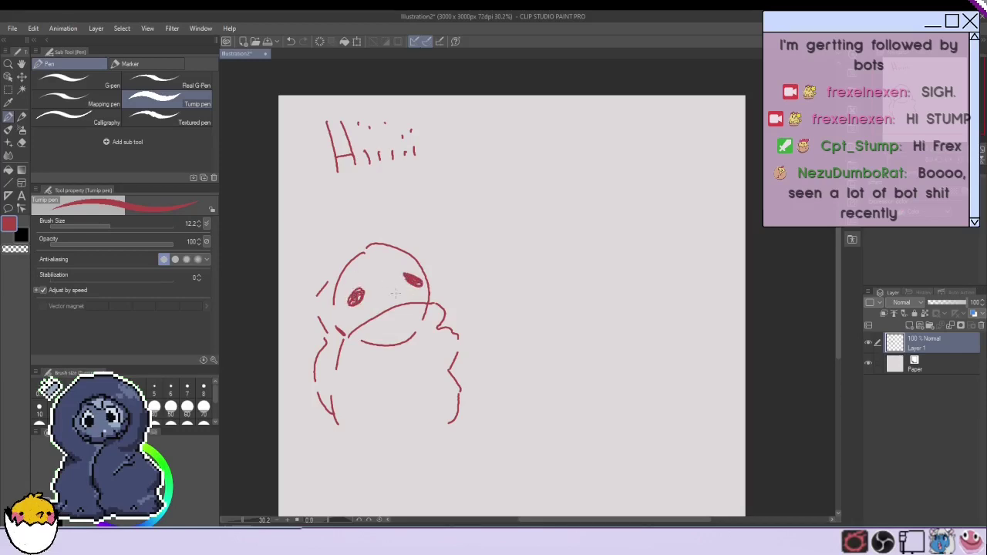
# Sketch the character's fringe, small mouth and two rounded ears standing above the head.
pyautogui.moveTo(361, 245)
pyautogui.mouseDown()
pyautogui.moveTo(398, 292)
pyautogui.moveTo(440, 274)
pyautogui.moveTo(308, 290)
pyautogui.moveTo(318, 301)
pyautogui.mouseUp()
pyautogui.moveTo(375, 205)
pyautogui.mouseDown()
pyautogui.moveTo(416, 222)
pyautogui.moveTo(328, 236)
pyautogui.mouseUp()
pyautogui.moveTo(322, 233); pyautogui.dragTo(336, 245)
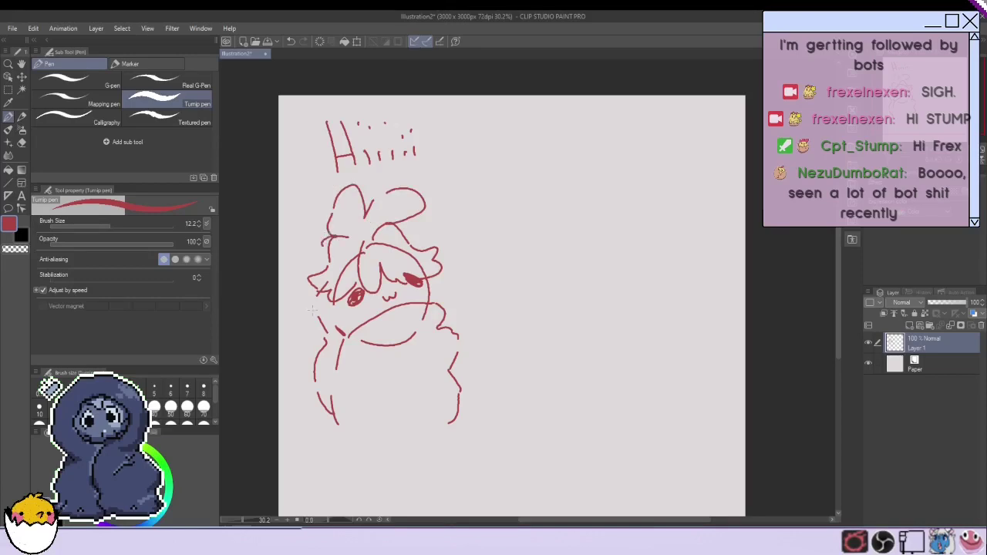
# Sketch the hair locks framing the face and the fluffy wing-like ears on both sides of the head.
pyautogui.moveTo(329, 296); pyautogui.dragTo(353, 337)
pyautogui.moveTo(320, 292); pyautogui.dragTo(324, 327)
pyautogui.moveTo(325, 331); pyautogui.dragTo(334, 344)
pyautogui.moveTo(347, 330); pyautogui.dragTo(356, 347)
pyautogui.moveTo(423, 295); pyautogui.dragTo(431, 317)
pyautogui.moveTo(430, 278); pyautogui.dragTo(444, 310)
pyautogui.moveTo(317, 293)
pyautogui.mouseDown()
pyautogui.moveTo(308, 310)
pyautogui.moveTo(327, 339)
pyautogui.mouseUp()
pyautogui.moveTo(437, 256); pyautogui.dragTo(451, 270)
# Sketch the rounded body outline with its wavy outer edge and base line.
pyautogui.moveTo(449, 277)
pyautogui.mouseDown()
pyautogui.moveTo(454, 297)
pyautogui.moveTo(361, 324)
pyautogui.moveTo(427, 331)
pyautogui.moveTo(460, 397)
pyautogui.mouseUp()
pyautogui.moveTo(452, 400); pyautogui.dragTo(452, 411)
pyautogui.moveTo(456, 336)
pyautogui.mouseDown()
pyautogui.moveTo(478, 417)
pyautogui.moveTo(337, 433)
pyautogui.mouseUp()
pyautogui.moveTo(324, 372); pyautogui.dragTo(356, 431)
# Add a tiny crown beside the head, brow dots, and the hand and outer contour on the body's left side.
pyautogui.moveTo(305, 238); pyautogui.dragTo(297, 253)
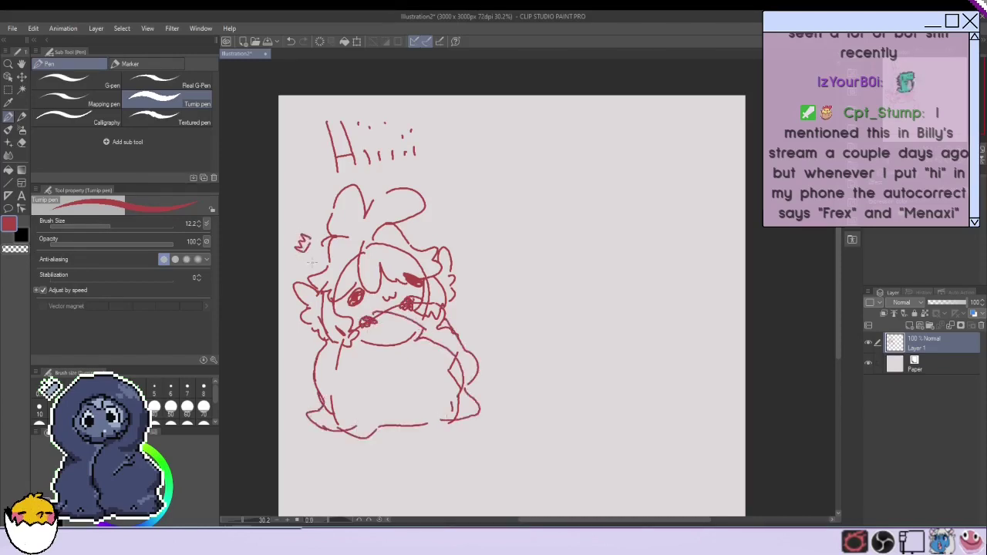
pyautogui.moveTo(382, 296); pyautogui.dragTo(389, 304)
pyautogui.moveTo(344, 270); pyautogui.dragTo(403, 260)
pyautogui.moveTo(329, 364)
pyautogui.mouseDown()
pyautogui.moveTo(356, 397)
pyautogui.moveTo(351, 434)
pyautogui.mouseUp()
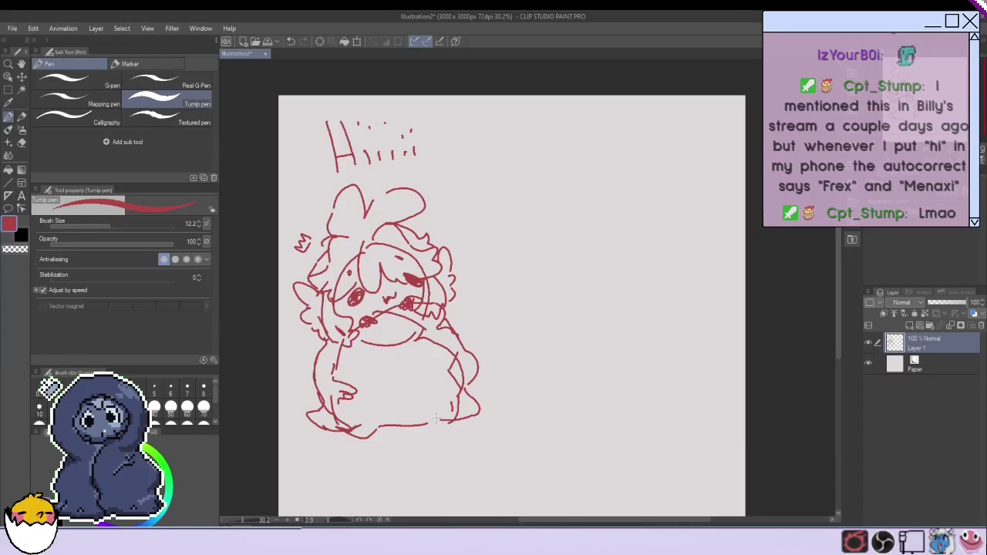
pyautogui.moveTo(316, 339)
pyautogui.mouseDown()
pyautogui.moveTo(306, 387)
pyautogui.moveTo(345, 415)
pyautogui.moveTo(339, 432)
pyautogui.mouseUp()
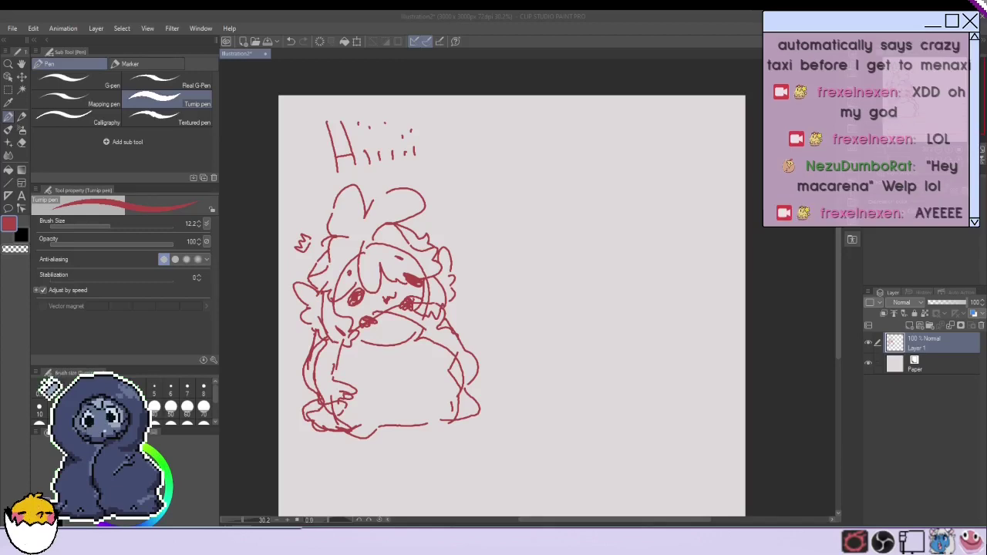
# Lower the sketch layer's opacity to 41%, add a new layer above it and switch the drawing colour to black.
pyautogui.click(944, 302)
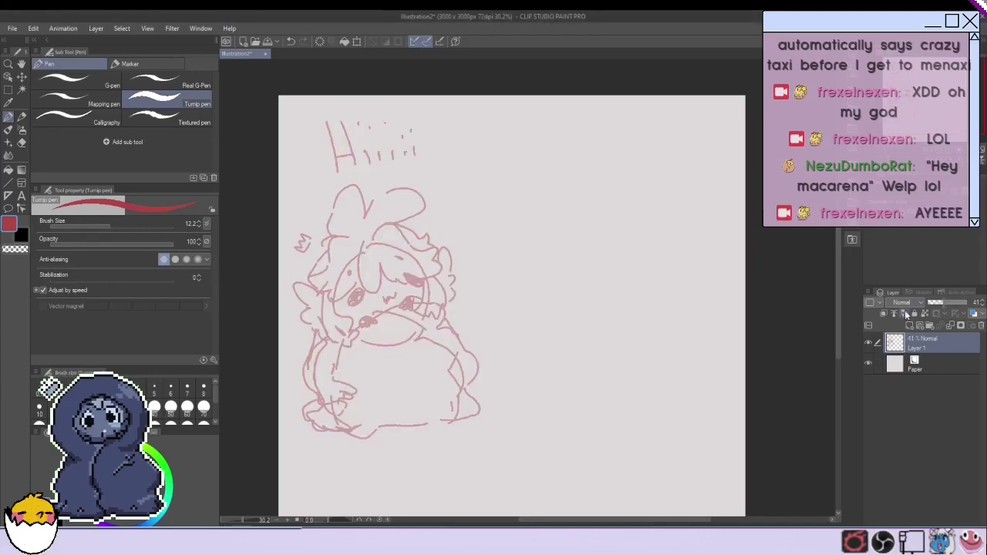
pyautogui.click(909, 325)
pyautogui.click(22, 236)
# Ink oval outlines around both eyes in black over the faded sketch.
pyautogui.scroll(4, 347, 336)
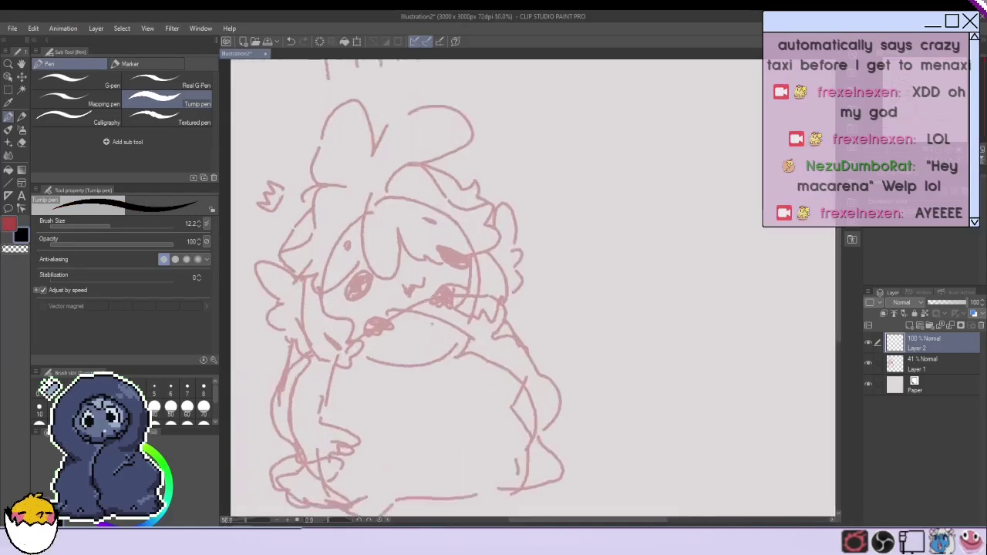
pyautogui.scroll(-1, 432, 394)
pyautogui.scroll(1, 434, 412)
pyautogui.scroll(-1, 434, 412)
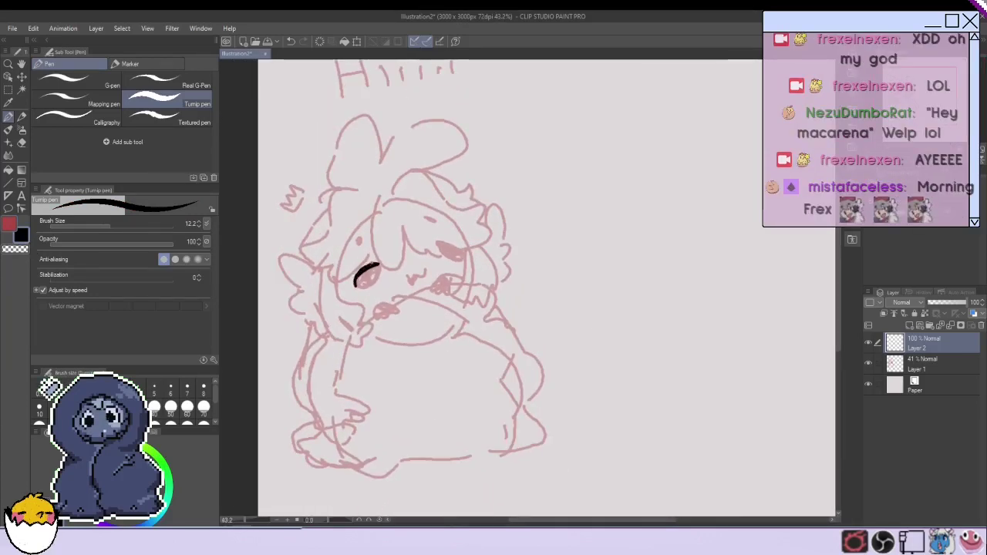
pyautogui.moveTo(357, 280)
pyautogui.mouseDown()
pyautogui.moveTo(382, 273)
pyautogui.moveTo(359, 285)
pyautogui.mouseUp()
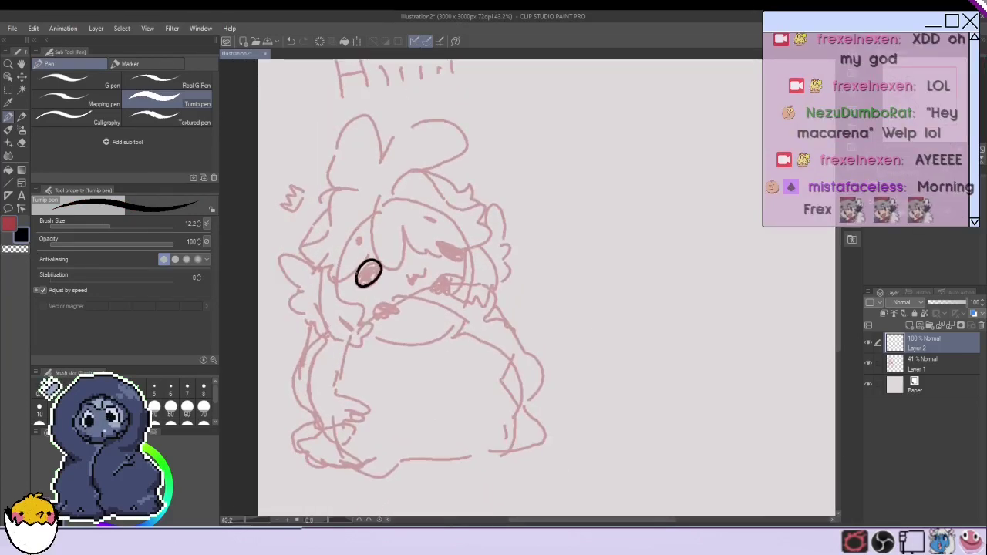
pyautogui.moveTo(437, 243)
pyautogui.mouseDown()
pyautogui.moveTo(465, 251)
pyautogui.moveTo(438, 244)
pyautogui.mouseUp()
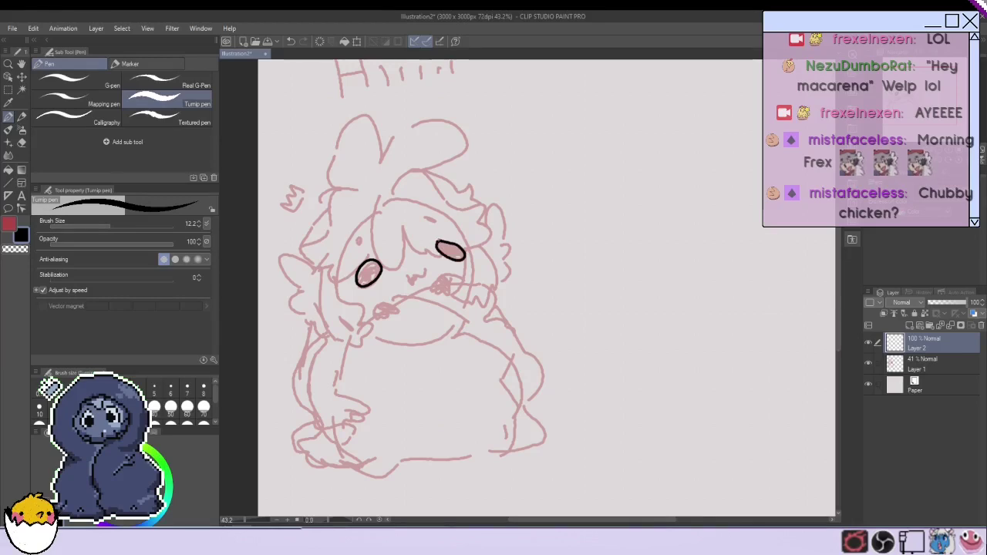
# Ink the two small paws, the mouth and the solid brow dots above the eyes.
pyautogui.scroll(1, 428, 236)
pyautogui.moveTo(361, 337)
pyautogui.mouseDown()
pyautogui.moveTo(387, 333)
pyautogui.moveTo(364, 341)
pyautogui.mouseUp()
pyautogui.moveTo(428, 306); pyautogui.dragTo(455, 307)
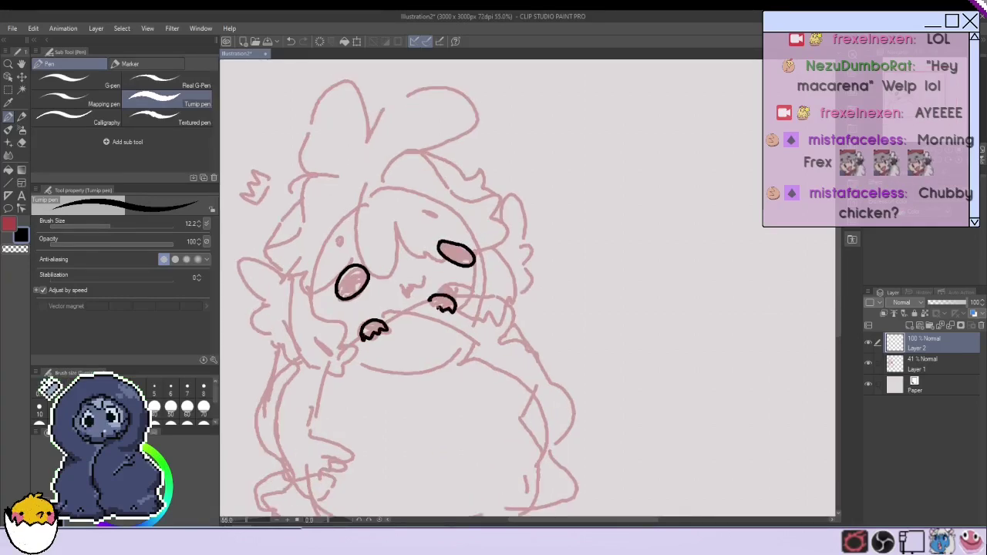
pyautogui.moveTo(421, 276); pyautogui.dragTo(420, 282)
pyautogui.moveTo(339, 239); pyautogui.dragTo(343, 244)
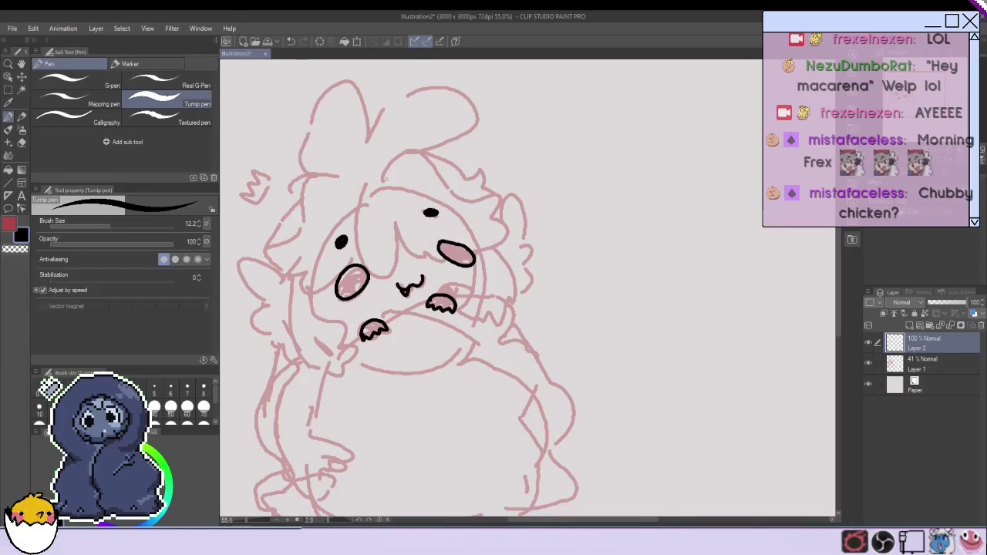
pyautogui.moveTo(429, 211); pyautogui.dragTo(432, 215)
# Ink the fringe, the top of the hair and the wavy side locks framing the face.
pyautogui.moveTo(384, 182)
pyautogui.mouseDown()
pyautogui.moveTo(505, 196)
pyautogui.moveTo(482, 253)
pyautogui.moveTo(426, 260)
pyautogui.moveTo(397, 246)
pyautogui.moveTo(369, 279)
pyautogui.moveTo(353, 188)
pyautogui.moveTo(309, 273)
pyautogui.moveTo(354, 255)
pyautogui.mouseUp()
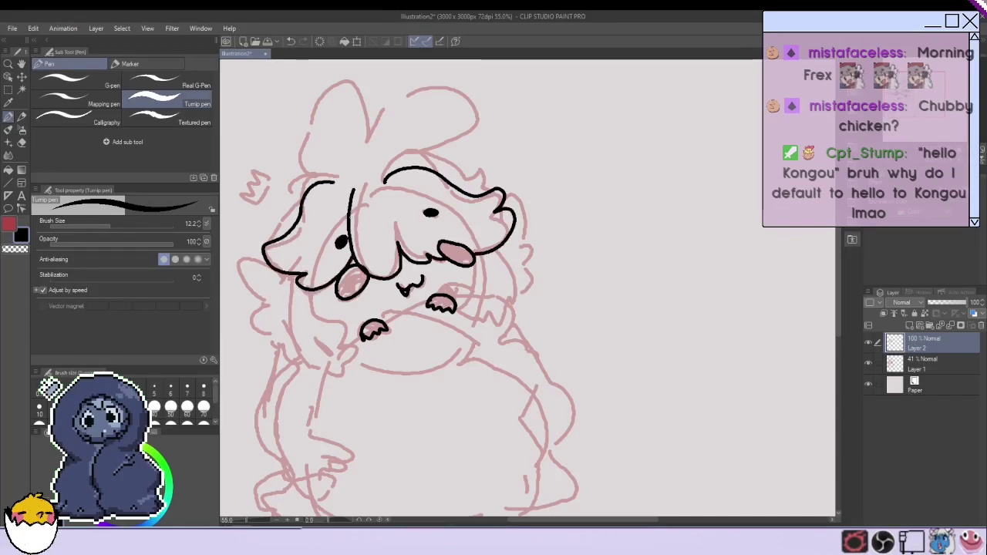
pyautogui.moveTo(375, 177); pyautogui.dragTo(346, 179)
pyautogui.moveTo(318, 318)
pyautogui.mouseDown()
pyautogui.moveTo(346, 337)
pyautogui.moveTo(335, 370)
pyautogui.moveTo(297, 341)
pyautogui.moveTo(301, 271)
pyautogui.mouseUp()
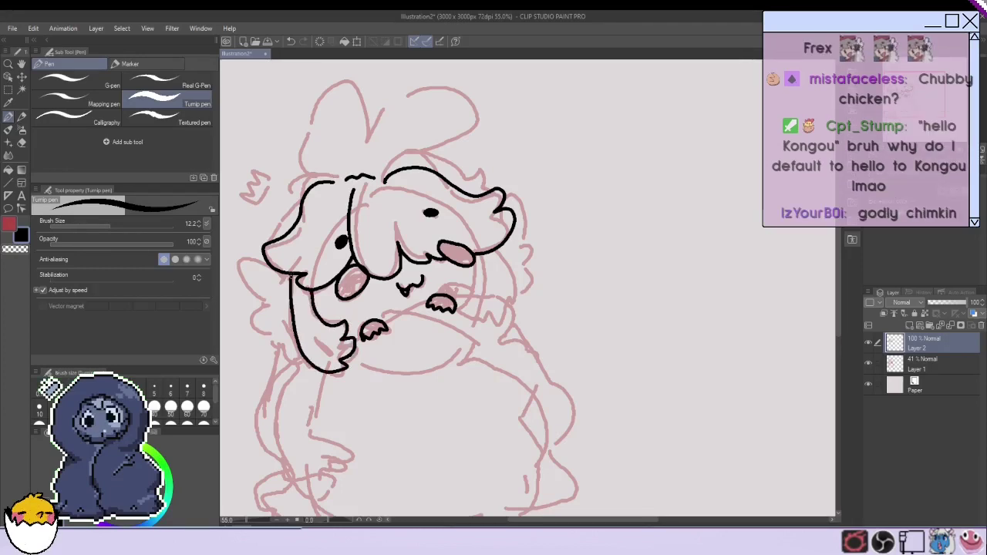
pyautogui.moveTo(474, 255)
pyautogui.mouseDown()
pyautogui.moveTo(463, 309)
pyautogui.moveTo(483, 322)
pyautogui.moveTo(507, 302)
pyautogui.moveTo(509, 270)
pyautogui.moveTo(509, 302)
pyautogui.mouseUp()
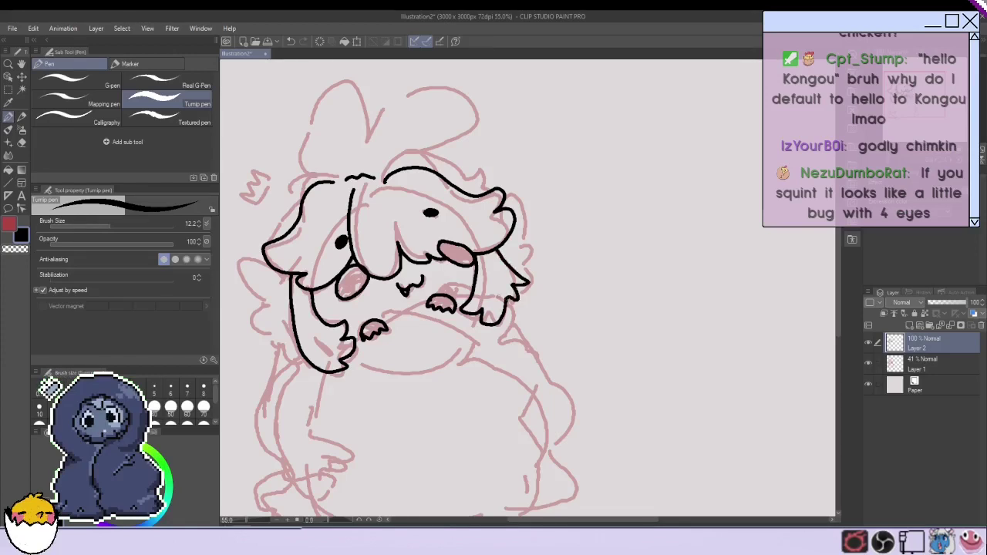
# Ink the raised arm and collar edge under the chin and the feathery ears on both sides of the head.
pyautogui.moveTo(426, 299)
pyautogui.mouseDown()
pyautogui.moveTo(363, 329)
pyautogui.moveTo(467, 333)
pyautogui.moveTo(463, 363)
pyautogui.mouseUp()
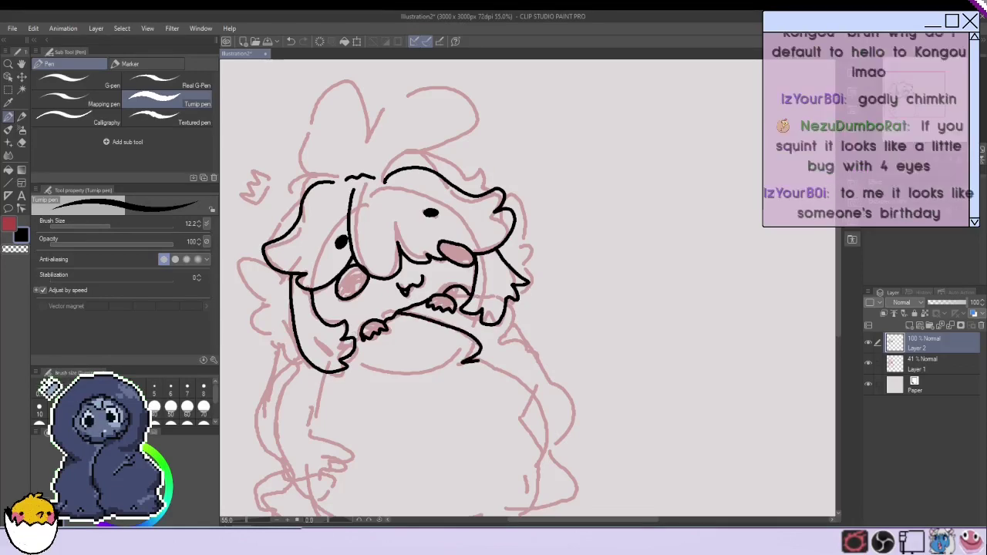
pyautogui.moveTo(270, 258)
pyautogui.mouseDown()
pyautogui.moveTo(266, 300)
pyautogui.moveTo(297, 343)
pyautogui.mouseUp()
pyautogui.moveTo(499, 193)
pyautogui.mouseDown()
pyautogui.moveTo(528, 216)
pyautogui.moveTo(533, 266)
pyautogui.mouseUp()
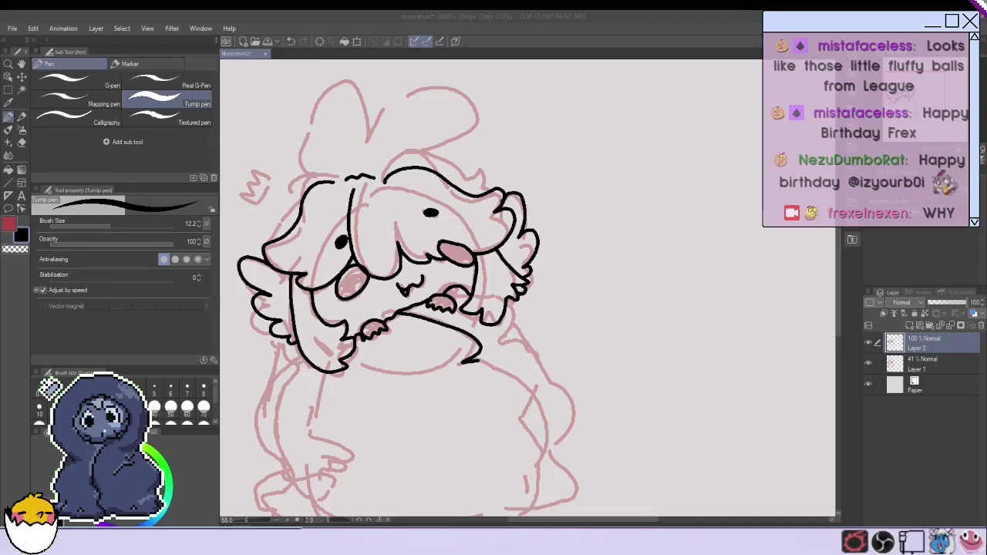
pyautogui.moveTo(354, 245); pyautogui.dragTo(379, 260)
pyautogui.moveTo(352, 243); pyautogui.dragTo(387, 248)
pyautogui.moveTo(443, 206); pyautogui.dragTo(424, 234)
pyautogui.hotkey('ctrl', 'z')
pyautogui.hotkey('ctrl', 'z')
pyautogui.hotkey('ctrl', 'z')
pyautogui.hotkey('ctrl', 'z')
pyautogui.hotkey('ctrl', 'z')
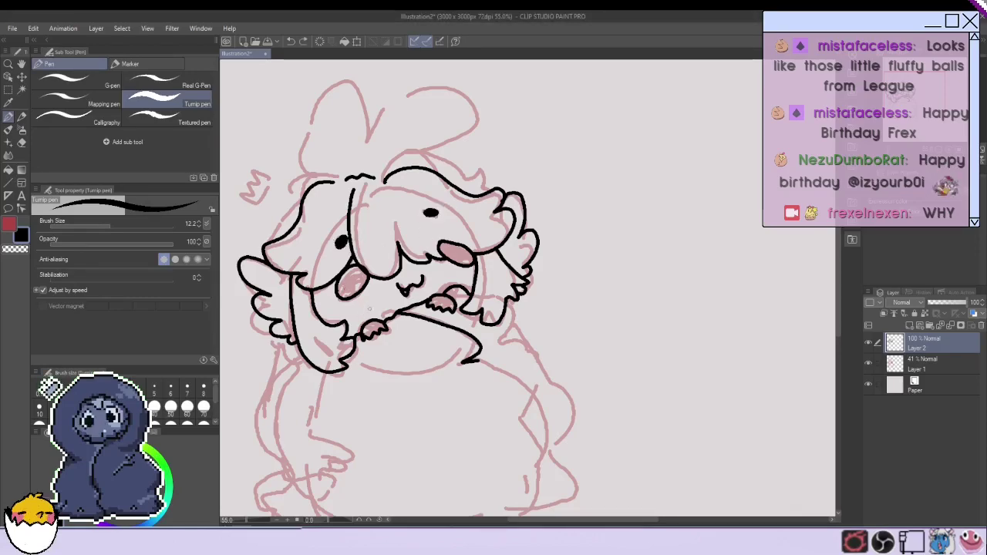
# Ink the collar's lower edge, the rounded body and the wavy outer contours on both sides of it.
pyautogui.scroll(-3, 370, 313)
pyautogui.scroll(2, 385, 401)
pyautogui.moveTo(461, 293)
pyautogui.mouseDown()
pyautogui.moveTo(359, 307)
pyautogui.moveTo(355, 364)
pyautogui.moveTo(324, 387)
pyautogui.moveTo(331, 433)
pyautogui.moveTo(311, 422)
pyautogui.moveTo(390, 442)
pyautogui.moveTo(493, 423)
pyautogui.moveTo(524, 373)
pyautogui.moveTo(461, 291)
pyautogui.mouseUp()
pyautogui.hotkey('ctrl', 'z')
pyautogui.hotkey('ctrl', 'z')
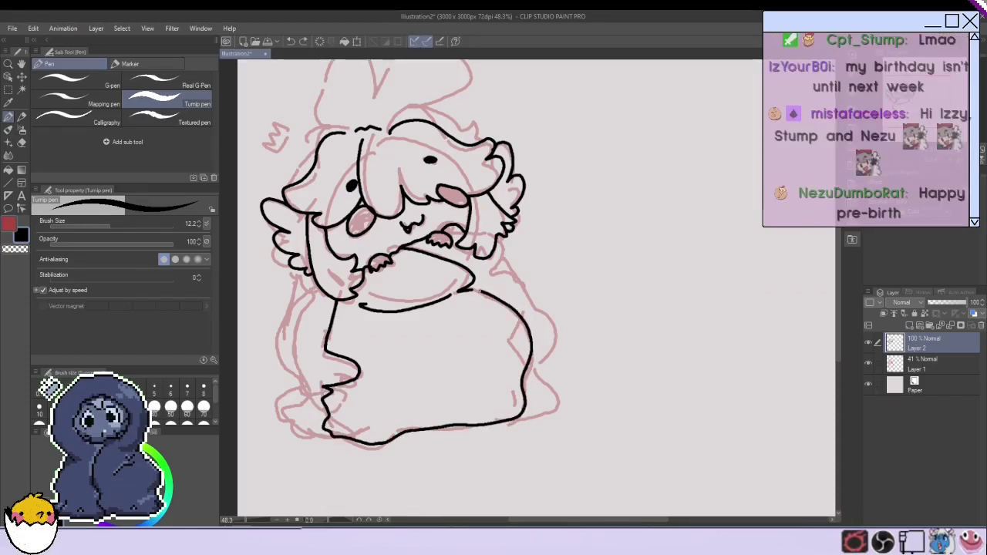
pyautogui.moveTo(506, 245)
pyautogui.mouseDown()
pyautogui.moveTo(491, 272)
pyautogui.moveTo(514, 267)
pyautogui.moveTo(534, 309)
pyautogui.moveTo(557, 417)
pyautogui.moveTo(512, 421)
pyautogui.mouseUp()
pyautogui.moveTo(297, 269)
pyautogui.mouseDown()
pyautogui.moveTo(281, 412)
pyautogui.moveTo(324, 438)
pyautogui.mouseUp()
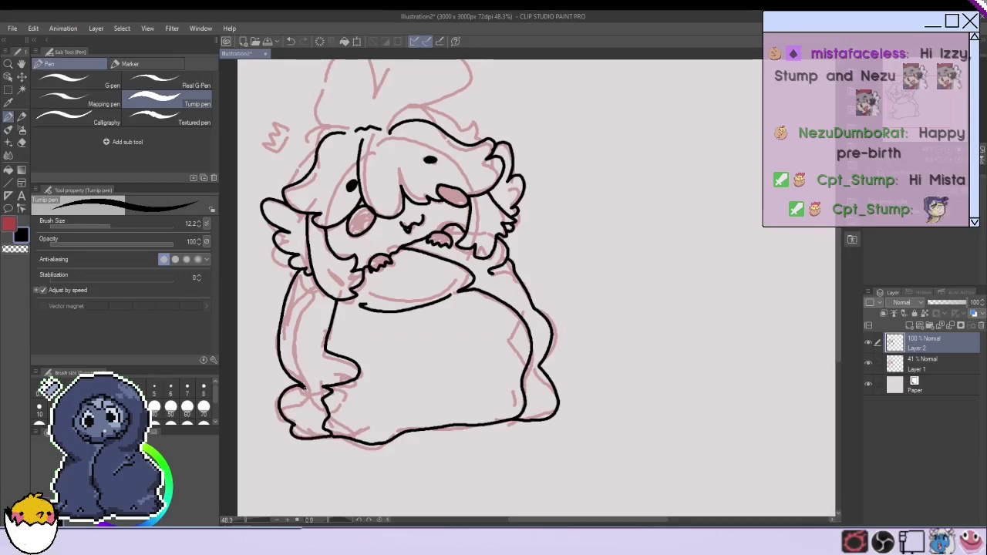
# Ink the two tall rounded ears on top of the head and the hair outline at the head's left side.
pyautogui.hotkey('ctrl', '-')
pyautogui.scroll(1, 391, 171)
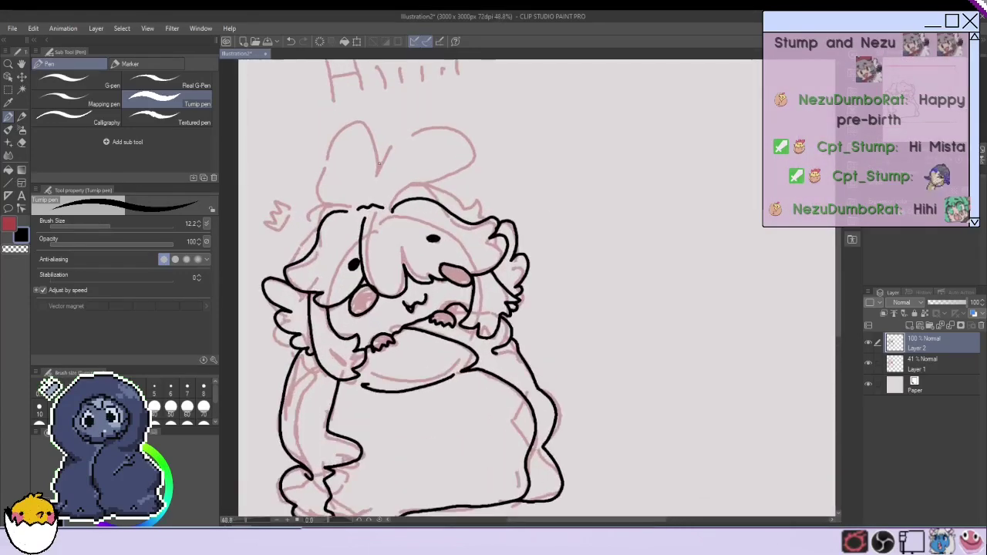
pyautogui.moveTo(391, 161)
pyautogui.mouseDown()
pyautogui.moveTo(391, 136)
pyautogui.moveTo(326, 155)
pyautogui.mouseUp()
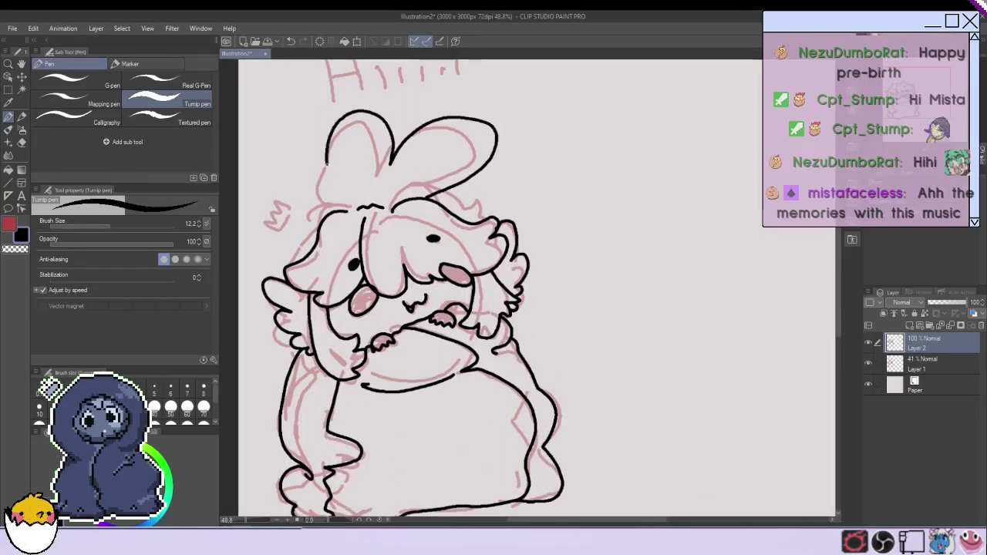
pyautogui.moveTo(313, 219); pyautogui.dragTo(289, 263)
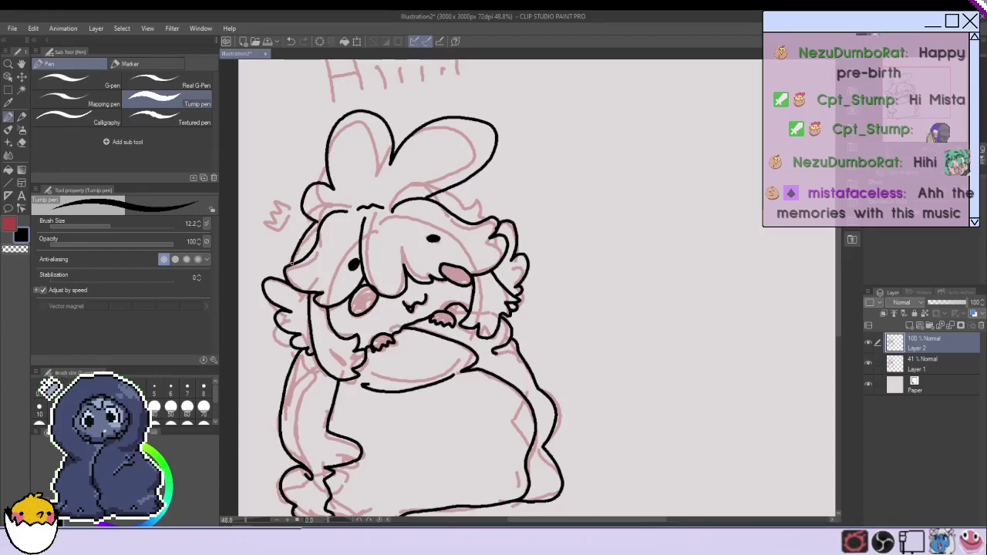
# Ink the small hair tuft at the head's upper right, the inner ear curves and the tiny floating crown.
pyautogui.hotkey('ctrl', 'z')
pyautogui.moveTo(490, 209); pyautogui.dragTo(499, 220)
pyautogui.hotkey('ctrl', 'z')
pyautogui.moveTo(436, 196); pyautogui.dragTo(477, 205)
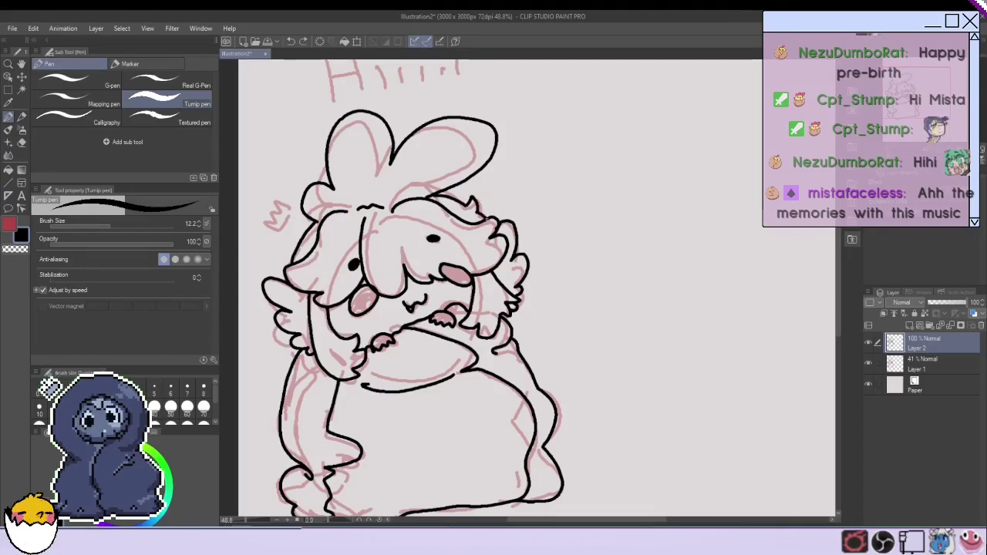
pyautogui.hotkey('ctrl', 'z')
pyautogui.moveTo(432, 195); pyautogui.dragTo(455, 201)
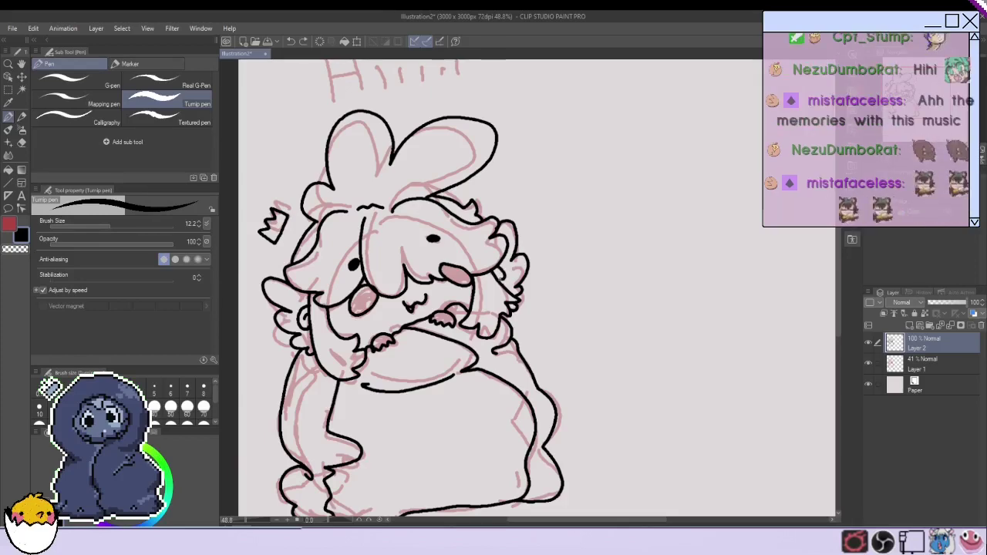
# Remove the extra inner line of the left hair lock with the Vector eraser and return to the Turnip pen.
pyautogui.scroll(-3, 495, 273)
pyautogui.scroll(4, 448, 335)
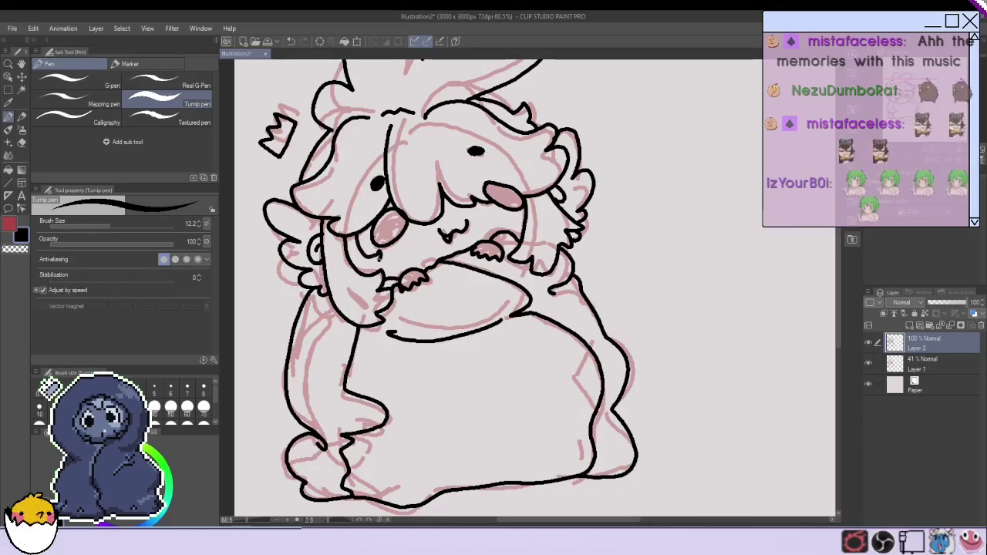
pyautogui.scroll(3, 373, 263)
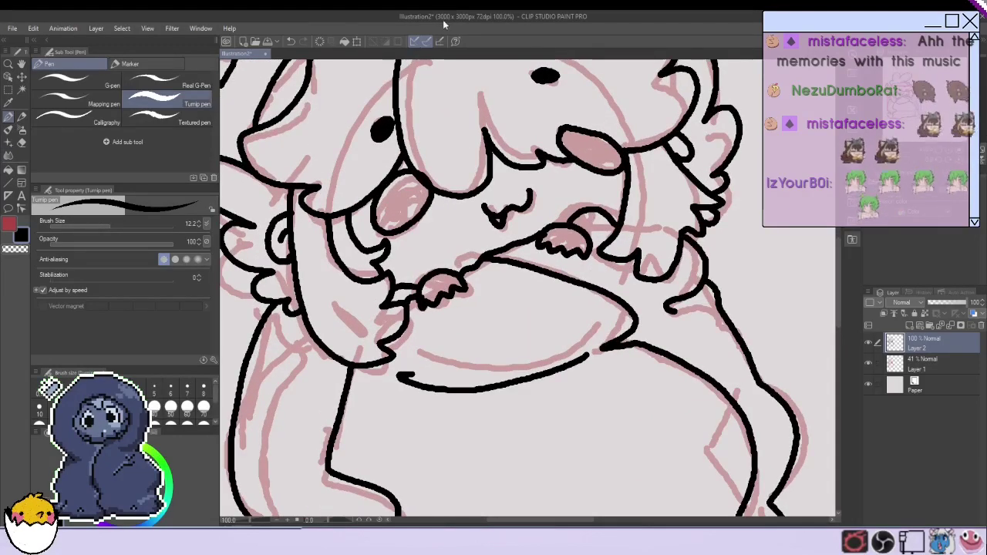
pyautogui.click(22, 143)
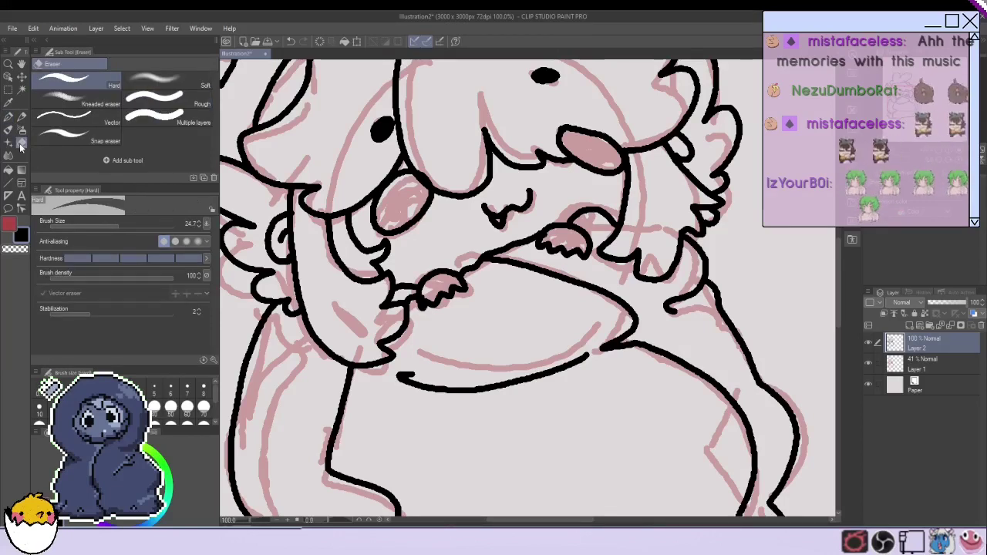
pyautogui.click(68, 116)
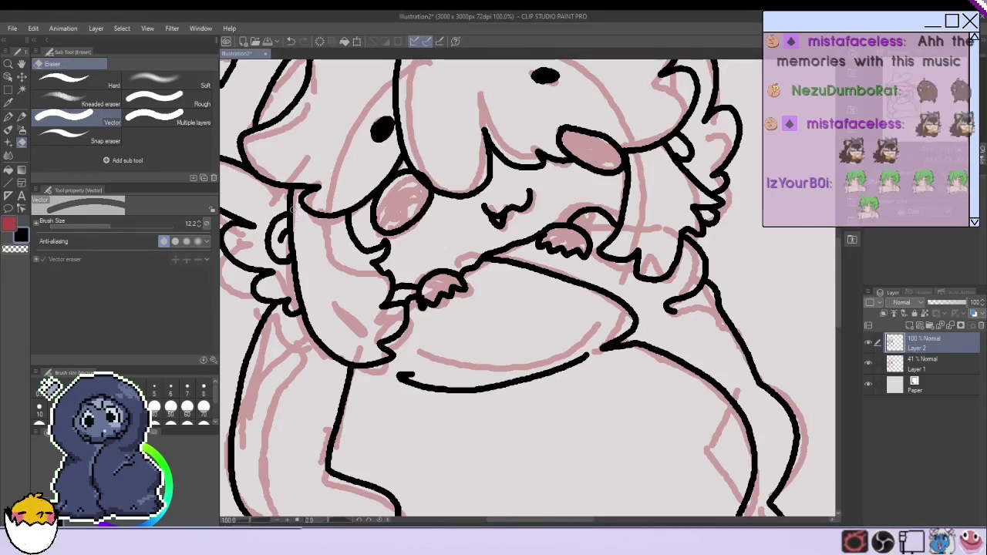
pyautogui.press('p')
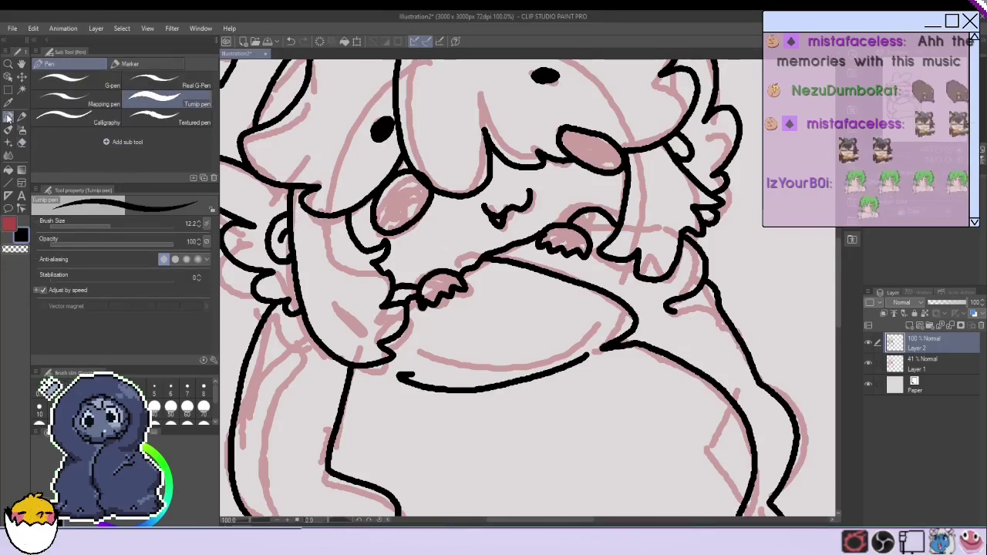
# Fill both oval eyes with solid black using the Turnip pen.
pyautogui.scroll(-2, 386, 273)
pyautogui.scroll(4, 385, 247)
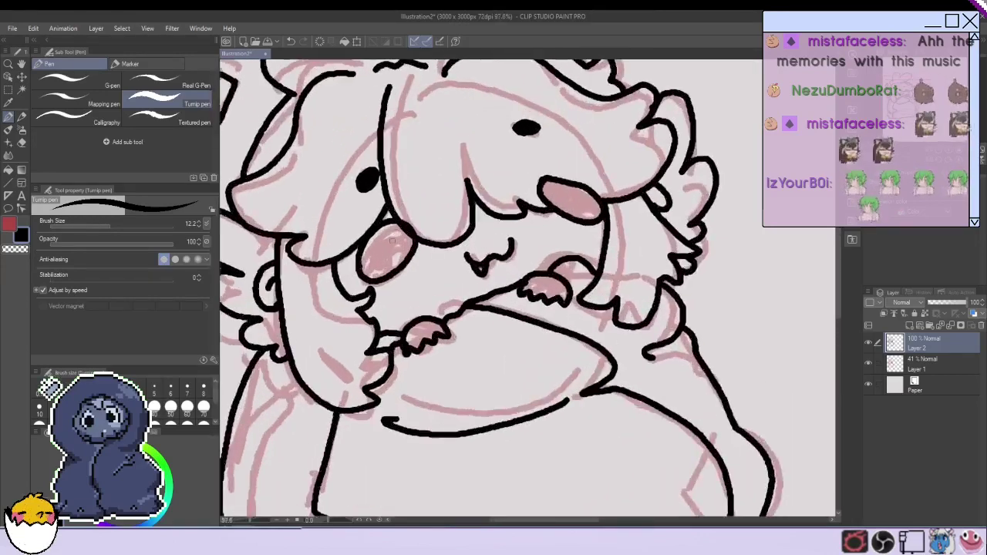
pyautogui.moveTo(346, 264)
pyautogui.mouseDown()
pyautogui.moveTo(358, 299)
pyautogui.moveTo(346, 297)
pyautogui.moveTo(437, 238)
pyautogui.moveTo(374, 207)
pyautogui.moveTo(377, 244)
pyautogui.moveTo(356, 226)
pyautogui.moveTo(349, 260)
pyautogui.mouseUp()
pyautogui.moveTo(438, 242)
pyautogui.mouseDown()
pyautogui.moveTo(419, 274)
pyautogui.moveTo(411, 241)
pyautogui.moveTo(408, 285)
pyautogui.moveTo(371, 275)
pyautogui.mouseUp()
pyautogui.scroll(-2, 426, 242)
pyautogui.scroll(3, 465, 239)
pyautogui.moveTo(416, 154)
pyautogui.mouseDown()
pyautogui.moveTo(529, 177)
pyautogui.moveTo(594, 231)
pyautogui.moveTo(540, 196)
pyautogui.moveTo(416, 160)
pyautogui.moveTo(511, 197)
pyautogui.moveTo(593, 247)
pyautogui.moveTo(576, 252)
pyautogui.moveTo(438, 178)
pyautogui.moveTo(429, 186)
pyautogui.moveTo(591, 273)
pyautogui.moveTo(467, 213)
pyautogui.moveTo(442, 209)
pyautogui.moveTo(569, 273)
pyautogui.moveTo(430, 211)
pyautogui.mouseUp()
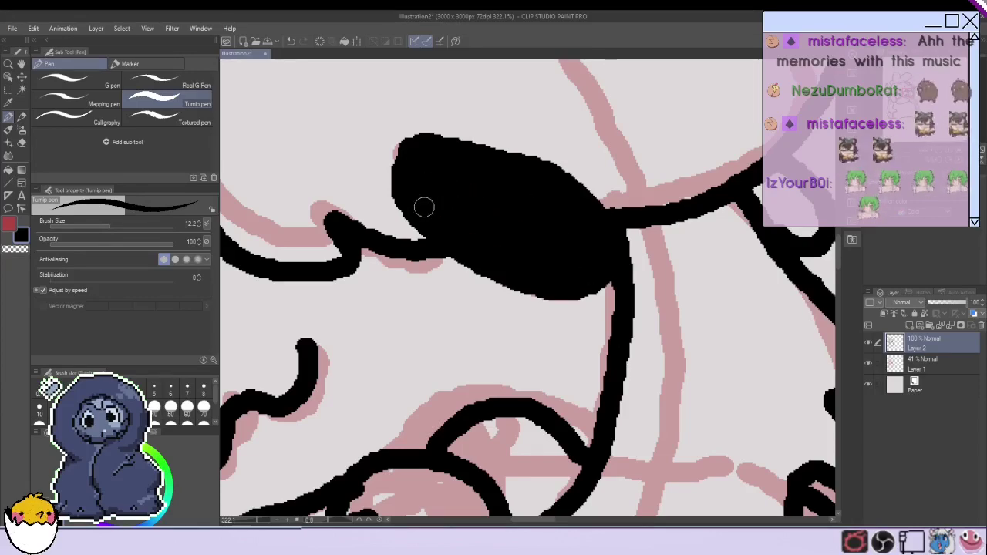
pyautogui.scroll(-5, 429, 212)
pyautogui.scroll(-3, 356, 216)
pyautogui.scroll(3, 355, 231)
pyautogui.scroll(-3, 347, 270)
pyautogui.scroll(4, 344, 316)
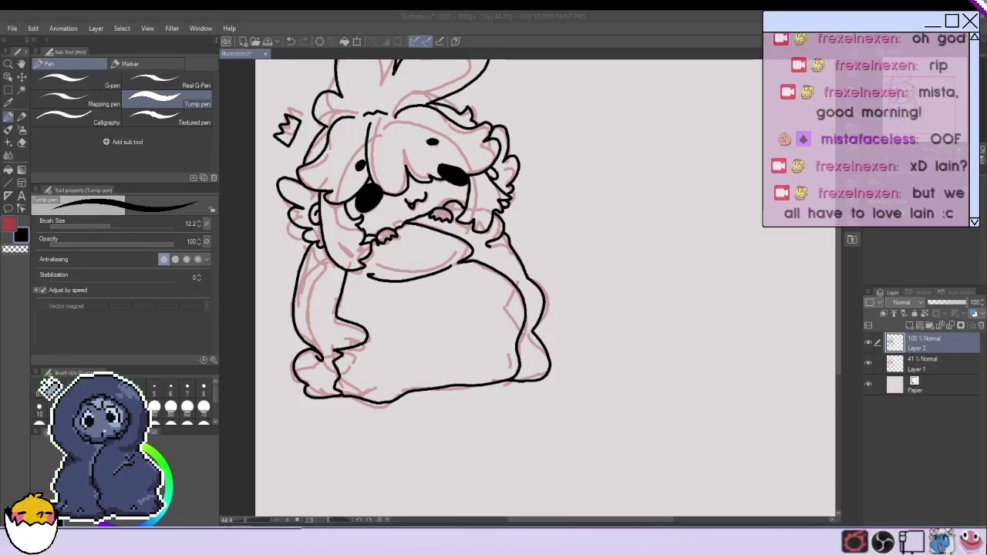
pyautogui.scroll(-8, 385, 185)
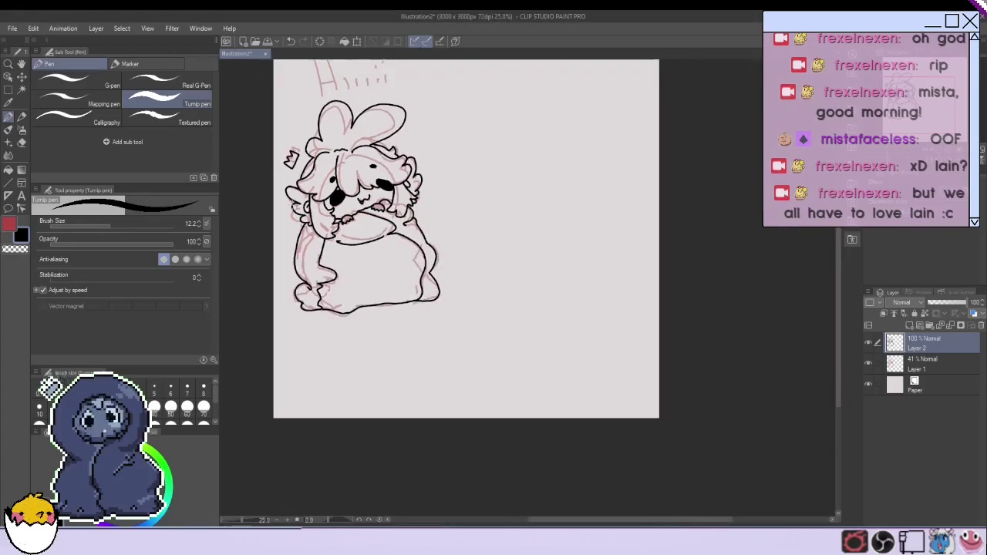
# Delete the reddish sketch layer and add a new empty raster layer beneath the line art layer.
pyautogui.scroll(3, 386, 185)
pyautogui.scroll(5, 380, 214)
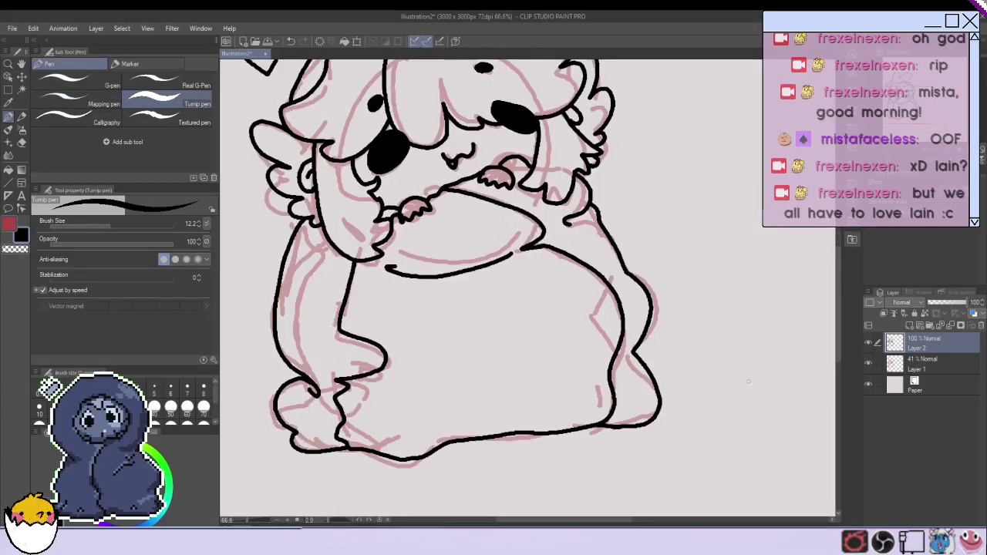
pyautogui.click(939, 364)
pyautogui.click(981, 325)
pyautogui.click(909, 326)
pyautogui.scroll(-5, 496, 266)
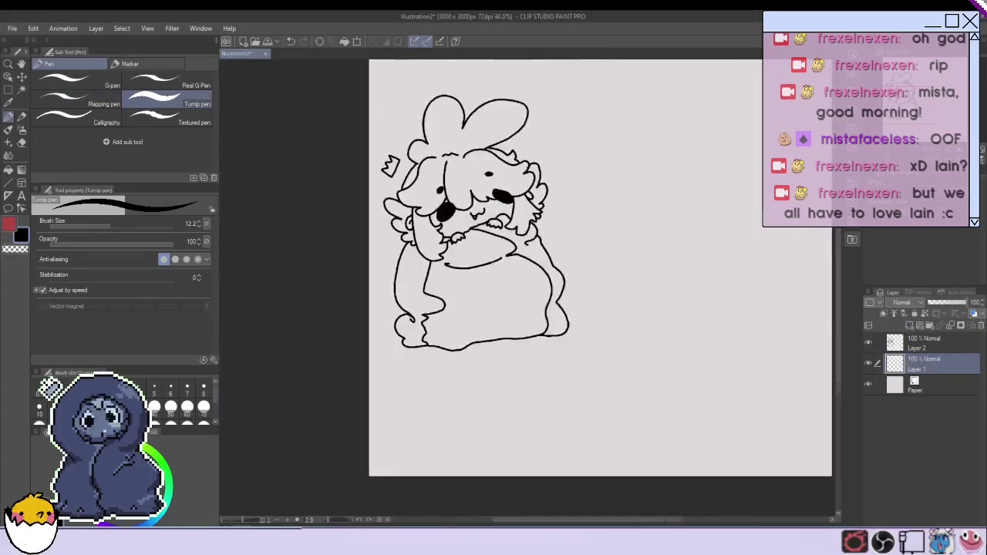
pyautogui.scroll(3, 462, 202)
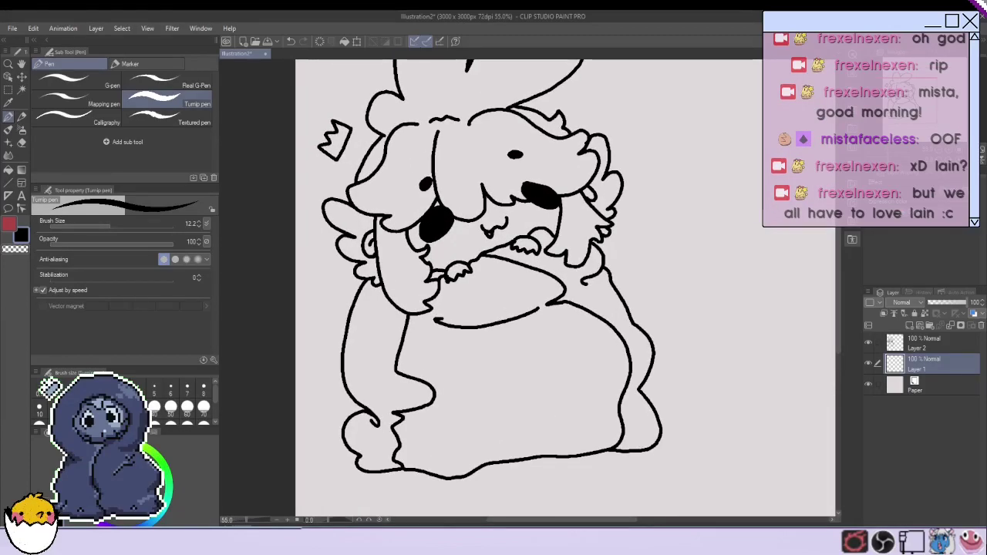
# Fill the face with a light peach skin colour using the Fill tool.
pyautogui.click(113, 463)
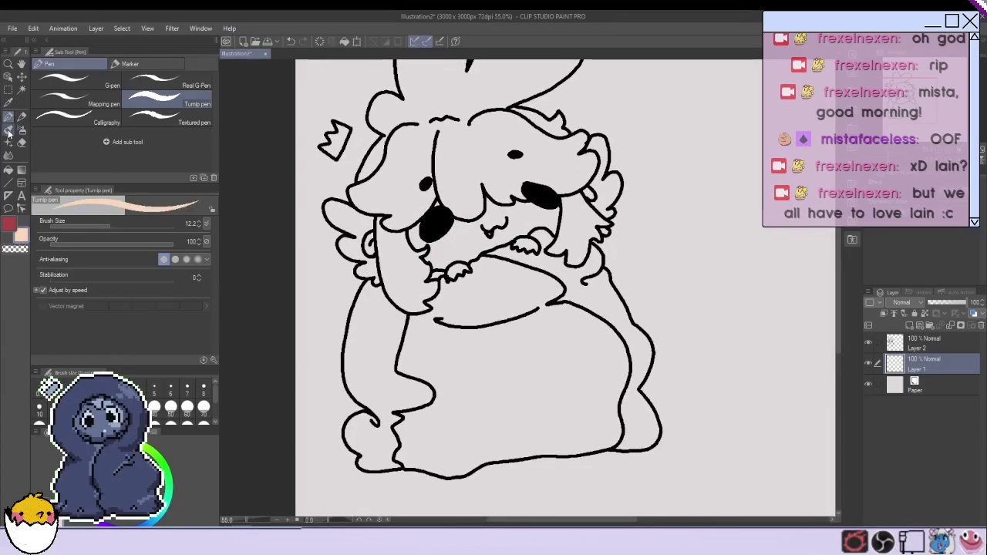
pyautogui.click(8, 172)
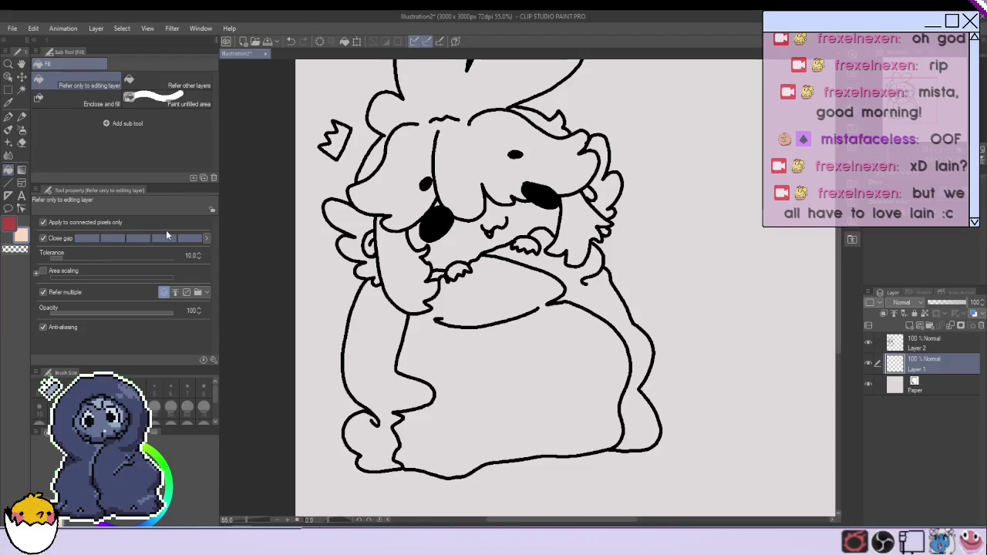
pyautogui.scroll(1, 428, 223)
pyautogui.click(463, 231)
pyautogui.scroll(4, 428, 223)
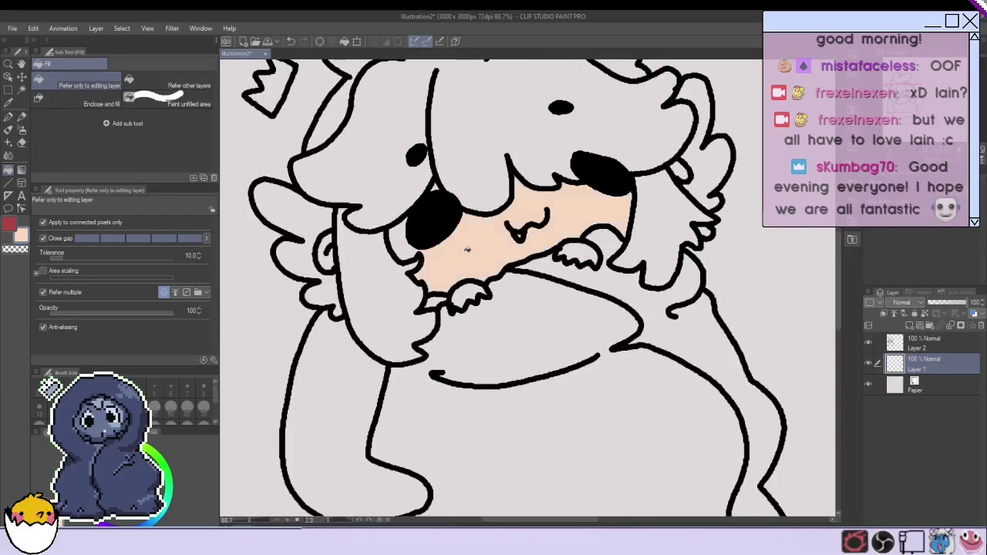
pyautogui.scroll(-3, 469, 142)
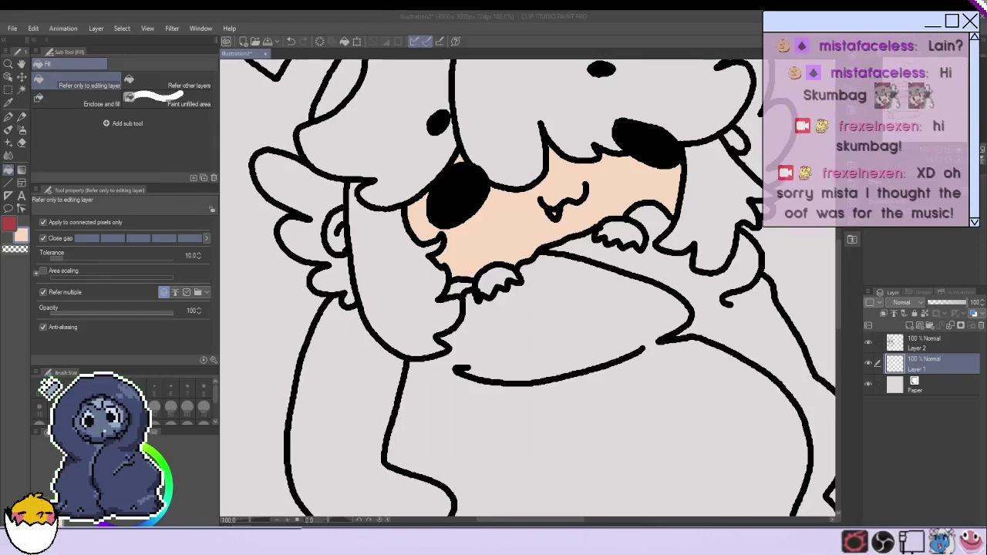
pyautogui.scroll(2, 619, 216)
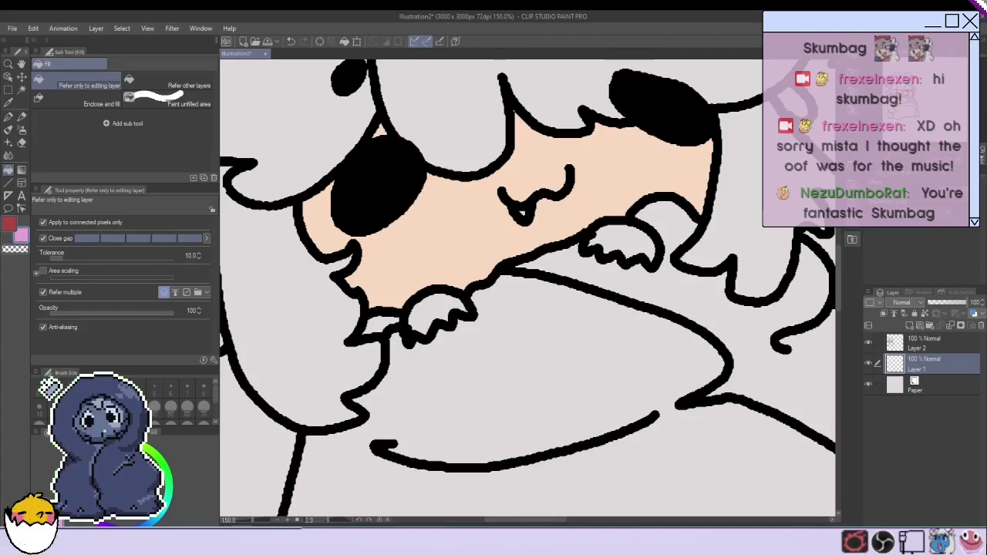
pyautogui.press('p')
pyautogui.scroll(2, 388, 274)
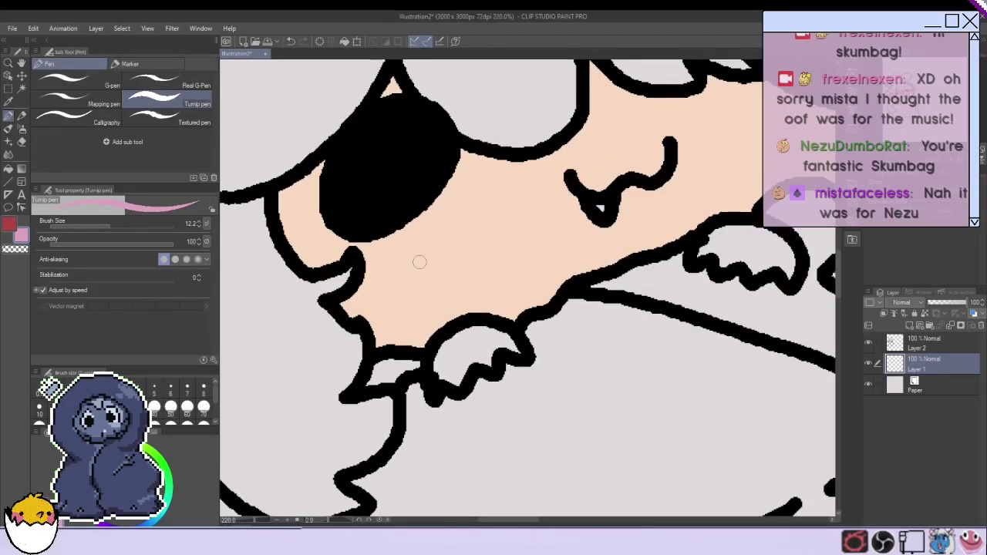
pyautogui.moveTo(516, 378)
pyautogui.mouseDown()
pyautogui.moveTo(532, 420)
pyautogui.moveTo(575, 362)
pyautogui.moveTo(605, 389)
pyautogui.moveTo(622, 388)
pyautogui.mouseUp()
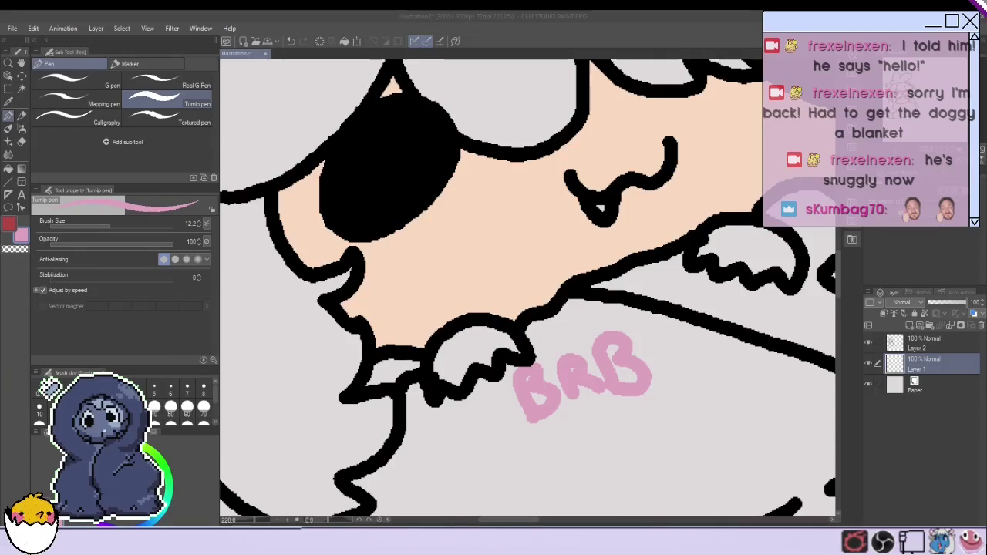
pyautogui.click(498, 372)
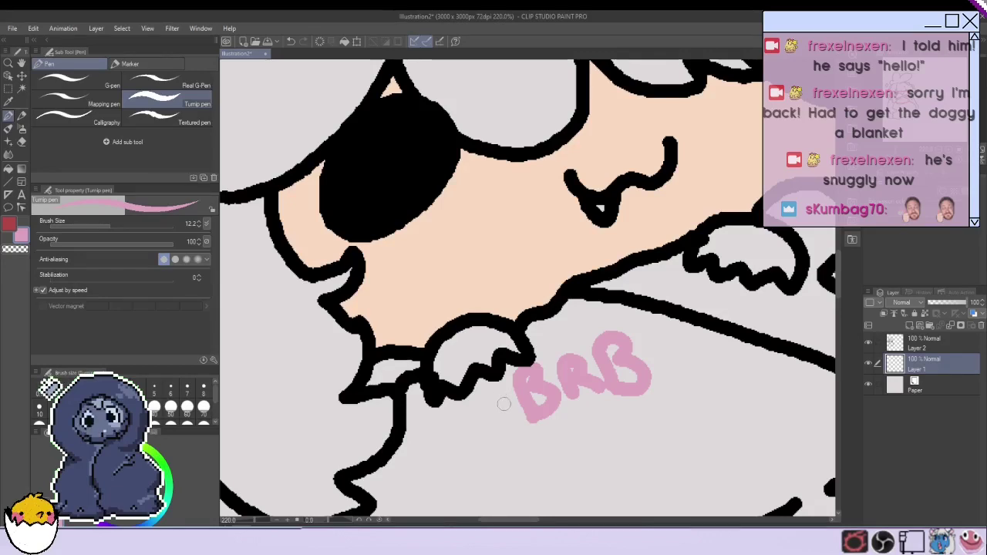
pyautogui.hotkey('ctrl', 'z')
pyautogui.hotkey('ctrl', 'z')
pyautogui.hotkey('ctrl', 'z')
pyautogui.hotkey('ctrl', 'z')
pyautogui.hotkey('ctrl', 'z')
pyautogui.hotkey('ctrl', 'z')
# Colour both small clawed hands below the face solid black on Layer 2 using the Turnip pen.
pyautogui.press('x')
pyautogui.click(901, 344)
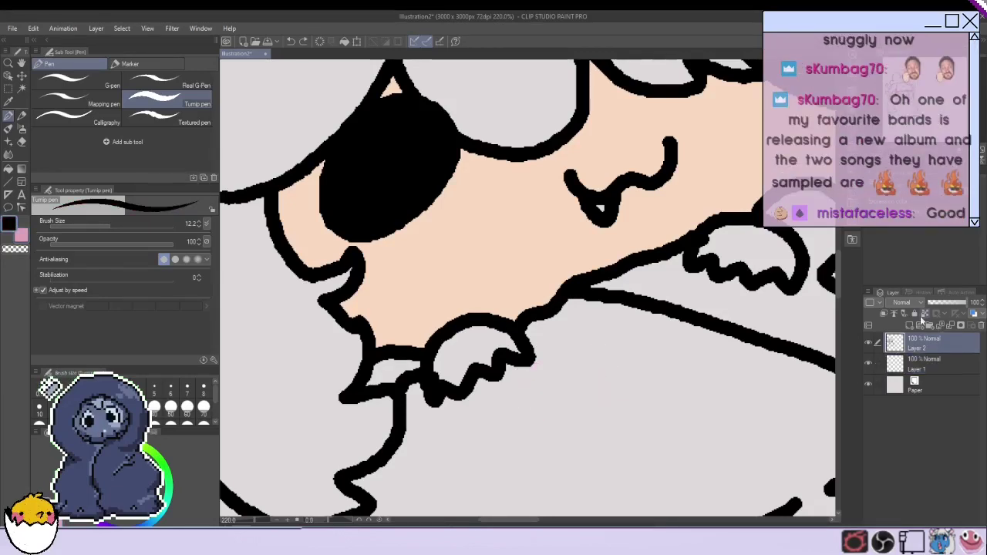
pyautogui.scroll(1, 510, 380)
pyautogui.moveTo(475, 327)
pyautogui.mouseDown()
pyautogui.moveTo(507, 334)
pyautogui.moveTo(498, 343)
pyautogui.moveTo(465, 328)
pyautogui.moveTo(426, 368)
pyautogui.mouseUp()
pyautogui.scroll(-6, 423, 347)
pyautogui.scroll(6, 717, 281)
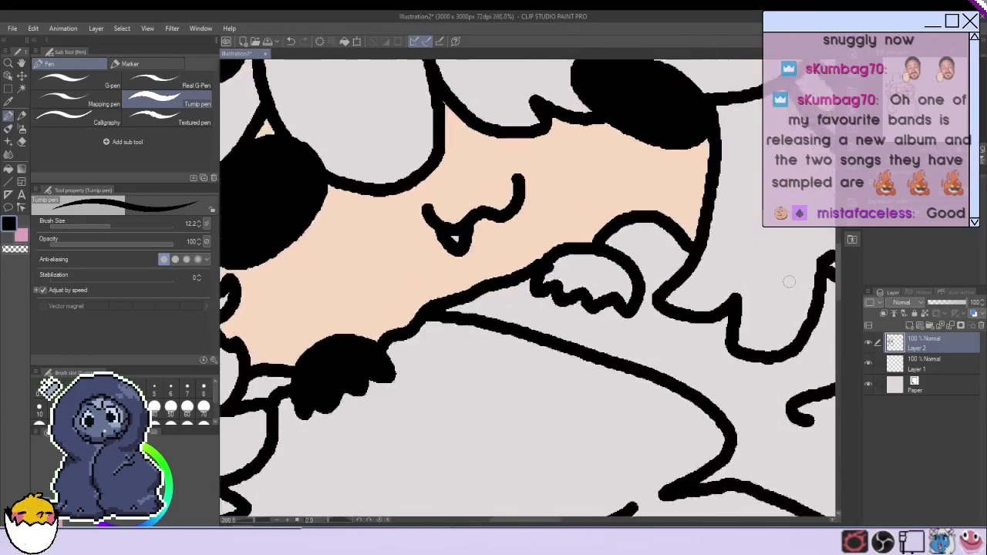
pyautogui.moveTo(501, 267)
pyautogui.mouseDown()
pyautogui.moveTo(599, 308)
pyautogui.moveTo(551, 262)
pyautogui.moveTo(559, 295)
pyautogui.moveTo(515, 270)
pyautogui.moveTo(493, 278)
pyautogui.mouseUp()
pyautogui.scroll(-3, 289, 349)
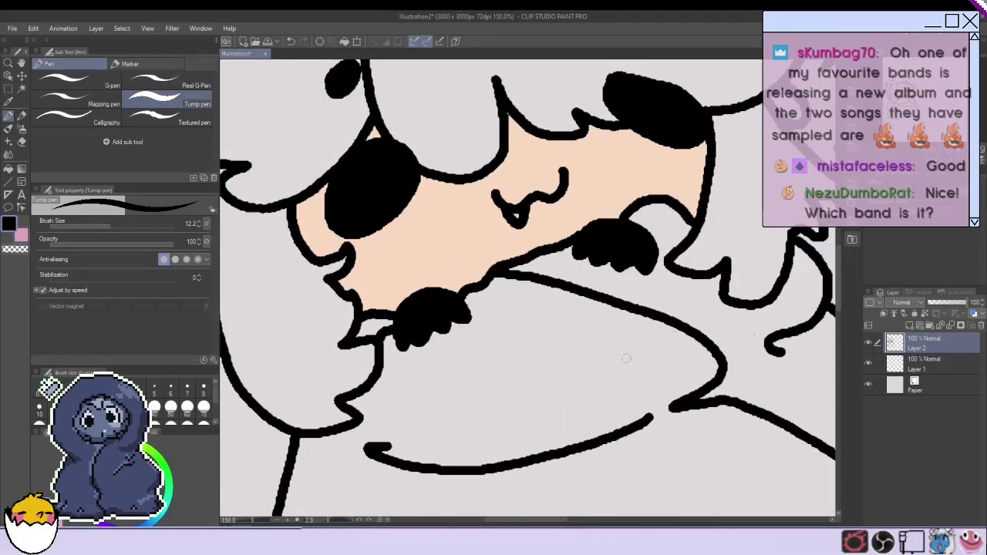
# Paint round pink blush patches on both cheeks on Layer 1 using the Turnip pen.
pyautogui.click(950, 368)
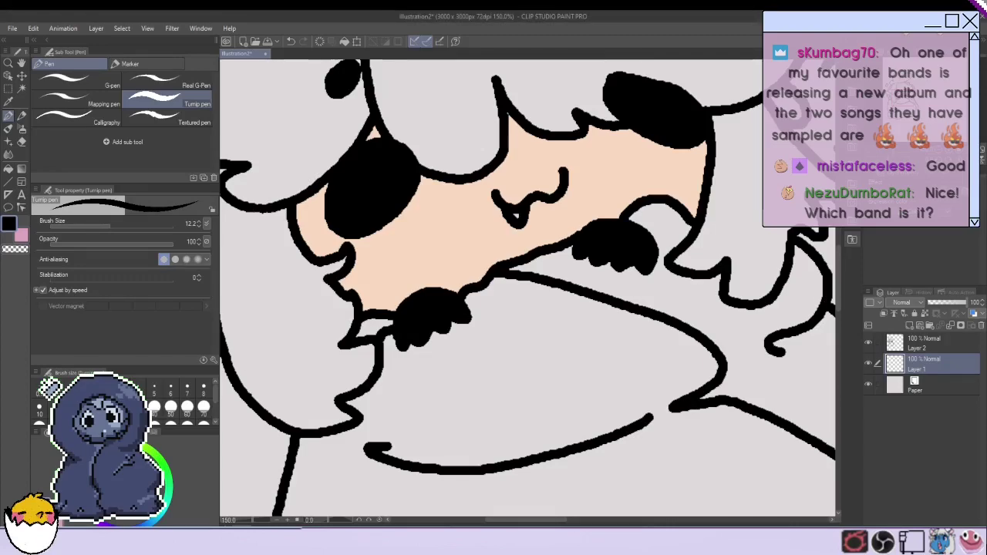
pyautogui.press('x')
pyautogui.scroll(1, 304, 271)
pyautogui.moveTo(369, 233)
pyautogui.mouseDown()
pyautogui.moveTo(402, 234)
pyautogui.moveTo(452, 265)
pyautogui.moveTo(456, 287)
pyautogui.moveTo(376, 240)
pyautogui.moveTo(455, 292)
pyautogui.mouseUp()
pyautogui.moveTo(374, 245)
pyautogui.mouseDown()
pyautogui.moveTo(406, 247)
pyautogui.moveTo(435, 306)
pyautogui.moveTo(383, 310)
pyautogui.moveTo(358, 277)
pyautogui.mouseUp()
pyautogui.moveTo(714, 188); pyautogui.dragTo(539, 267)
pyautogui.scroll(4, 538, 267)
pyautogui.moveTo(490, 197)
pyautogui.mouseDown()
pyautogui.moveTo(465, 218)
pyautogui.moveTo(472, 280)
pyautogui.mouseUp()
pyautogui.hotkey('ctrl', 'z')
pyautogui.moveTo(574, 220)
pyautogui.mouseDown()
pyautogui.moveTo(497, 237)
pyautogui.moveTo(464, 289)
pyautogui.mouseUp()
pyautogui.moveTo(569, 224)
pyautogui.mouseDown()
pyautogui.moveTo(550, 296)
pyautogui.moveTo(491, 266)
pyautogui.moveTo(478, 276)
pyautogui.moveTo(541, 229)
pyautogui.moveTo(529, 262)
pyautogui.mouseUp()
pyautogui.scroll(-10, 516, 251)
pyautogui.scroll(3, 513, 251)
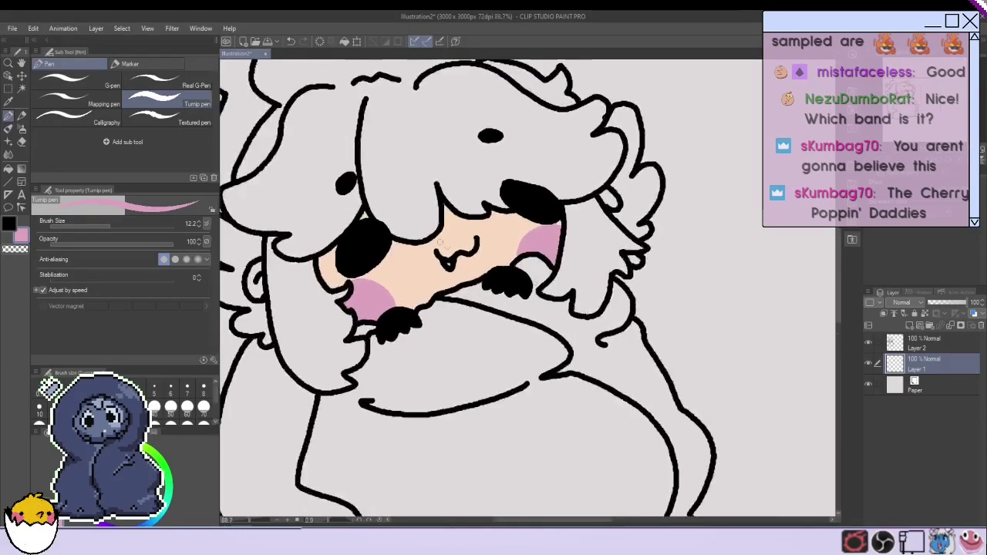
pyautogui.scroll(-5, 529, 289)
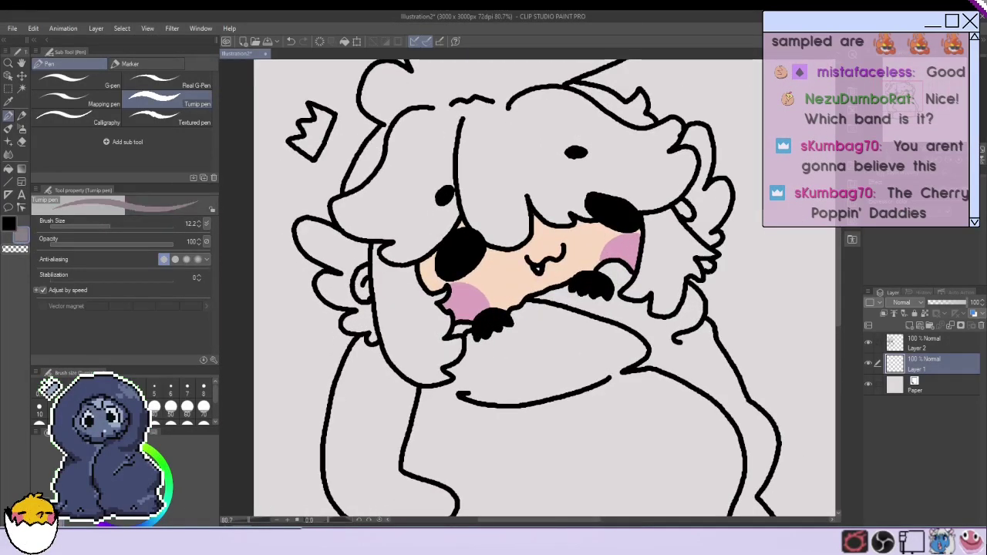
pyautogui.press('g')
pyautogui.click(394, 228)
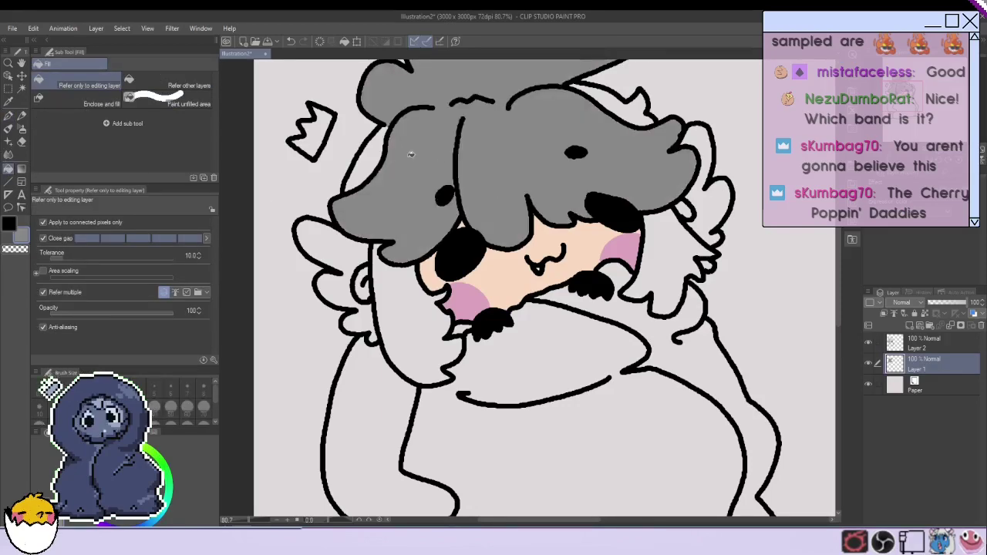
pyautogui.scroll(-5, 521, 189)
pyautogui.hotkey('ctrl', 'z')
pyautogui.scroll(7, 520, 190)
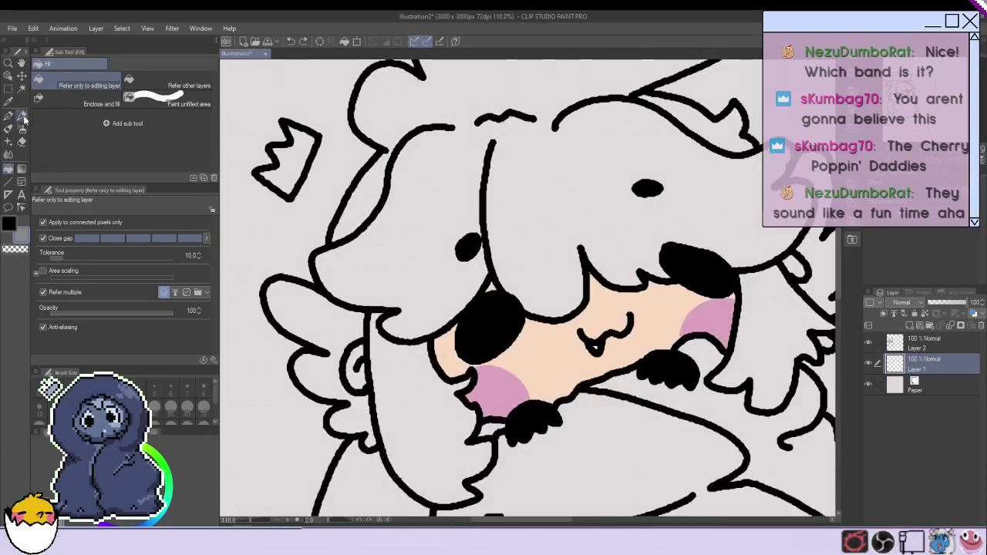
# Close the outline gaps between the hair and the ears on top of the head with grey Turnip pen strokes.
pyautogui.click(8, 115)
pyautogui.scroll(5, 540, 139)
pyautogui.moveTo(484, 149)
pyautogui.mouseDown()
pyautogui.moveTo(408, 137)
pyautogui.moveTo(286, 159)
pyautogui.mouseUp()
pyautogui.scroll(-6, 286, 159)
pyautogui.scroll(1, 261, 162)
# Draw grey wavy dividing lines across the left and right side hair locks with the Turnip pen.
pyautogui.moveTo(590, 521); pyautogui.dragTo(556, 521)
pyautogui.scroll(2, 267, 305)
pyautogui.scroll(2, 393, 328)
pyautogui.moveTo(465, 293); pyautogui.dragTo(392, 329)
pyautogui.scroll(-3, 392, 328)
pyautogui.scroll(2, 653, 263)
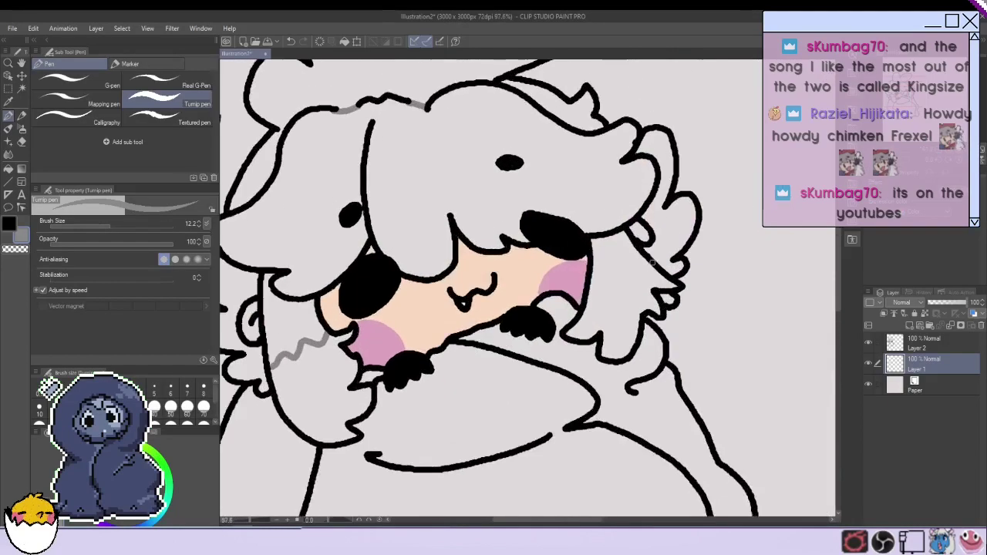
pyautogui.moveTo(638, 270); pyautogui.dragTo(596, 275)
pyautogui.scroll(-4, 594, 274)
pyautogui.scroll(4, 563, 229)
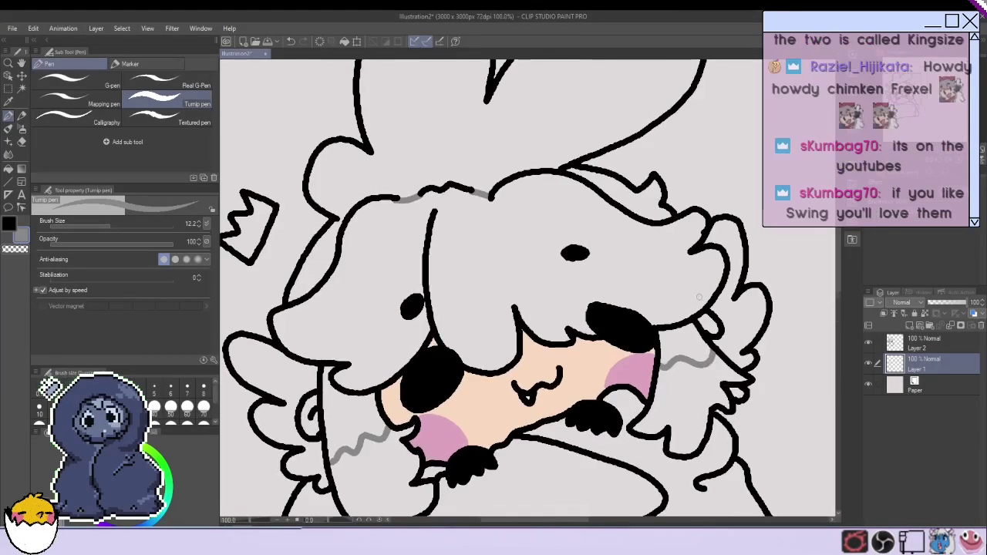
# Fill the bangs, the side hair and the upper parts of both hair locks with grey.
pyautogui.press('g')
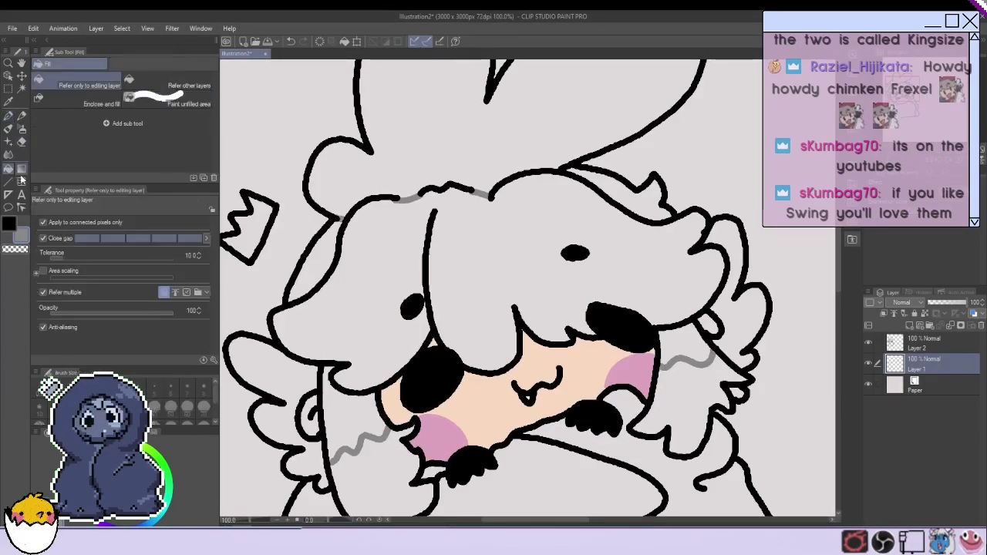
pyautogui.click(313, 267)
pyautogui.click(658, 308)
pyautogui.click(683, 343)
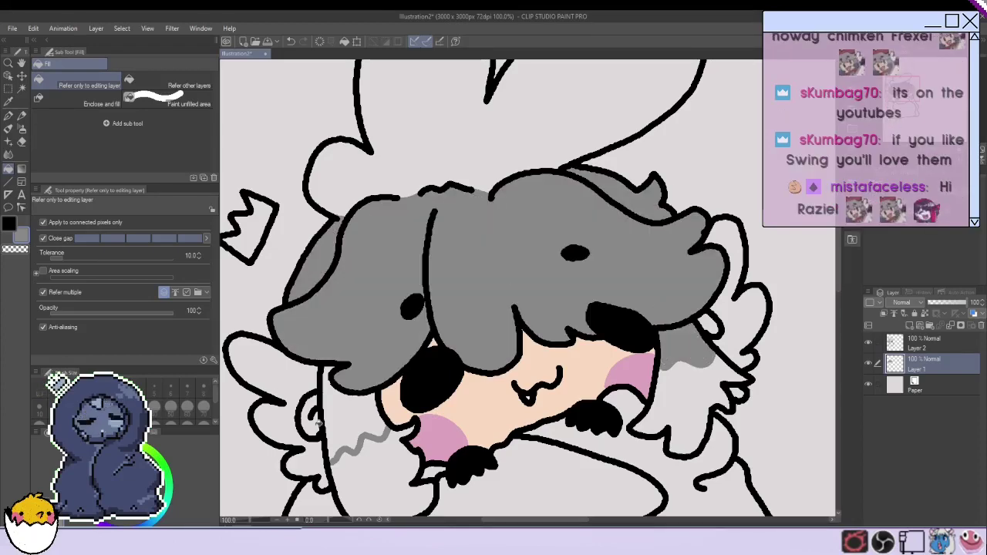
pyautogui.click(355, 428)
pyautogui.scroll(-5, 355, 428)
# Fill the lower tips of both side hair locks with blue-violet.
pyautogui.scroll(4, 360, 316)
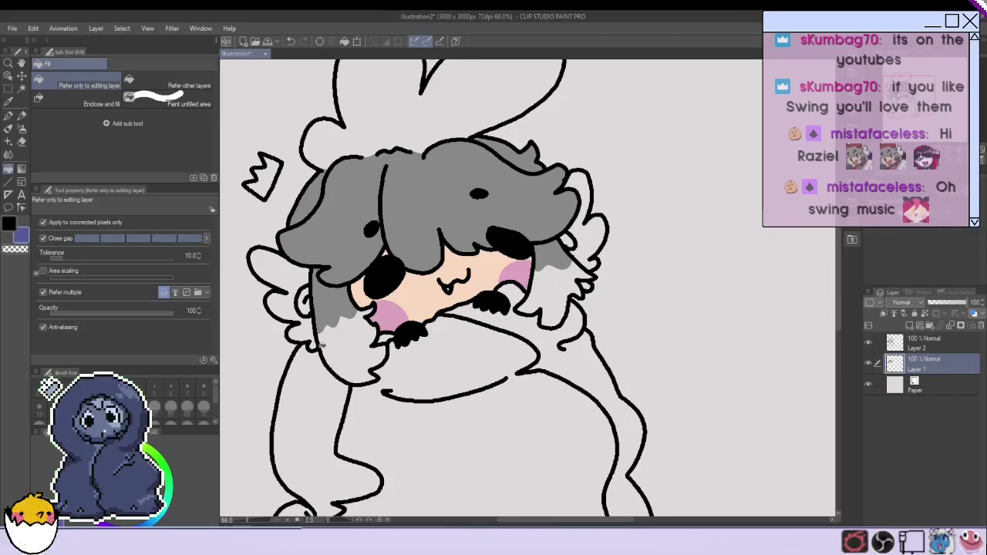
pyautogui.click(328, 316)
pyautogui.click(555, 269)
pyautogui.scroll(2, 629, 275)
# Fill the ear shapes on top of the head with dark red.
pyautogui.scroll(-3, 629, 275)
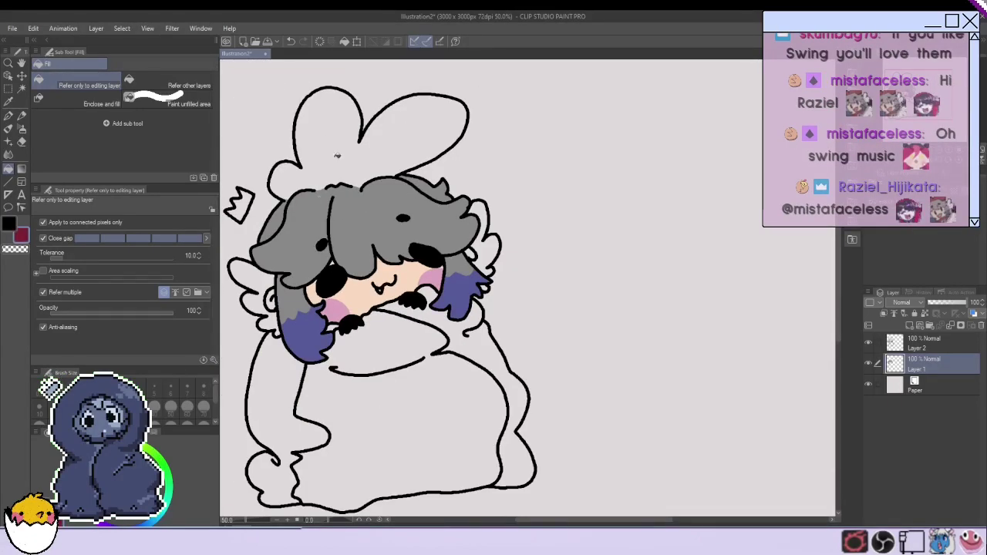
pyautogui.click(318, 168)
pyautogui.scroll(3, 301, 171)
pyautogui.scroll(-5, 298, 176)
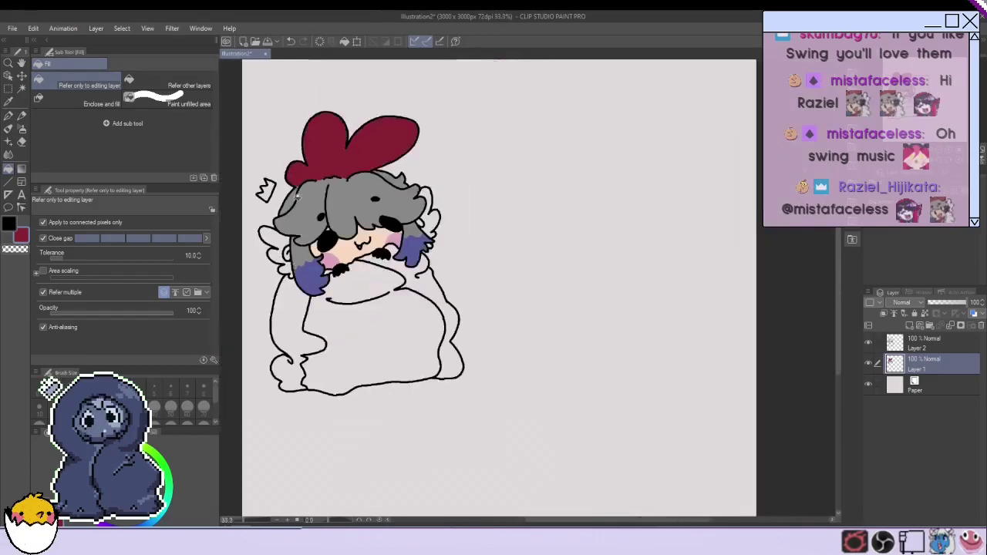
# Pick a golden yellow and fill the small floating crown with it.
pyautogui.scroll(3, 297, 176)
pyautogui.scroll(-2, 297, 176)
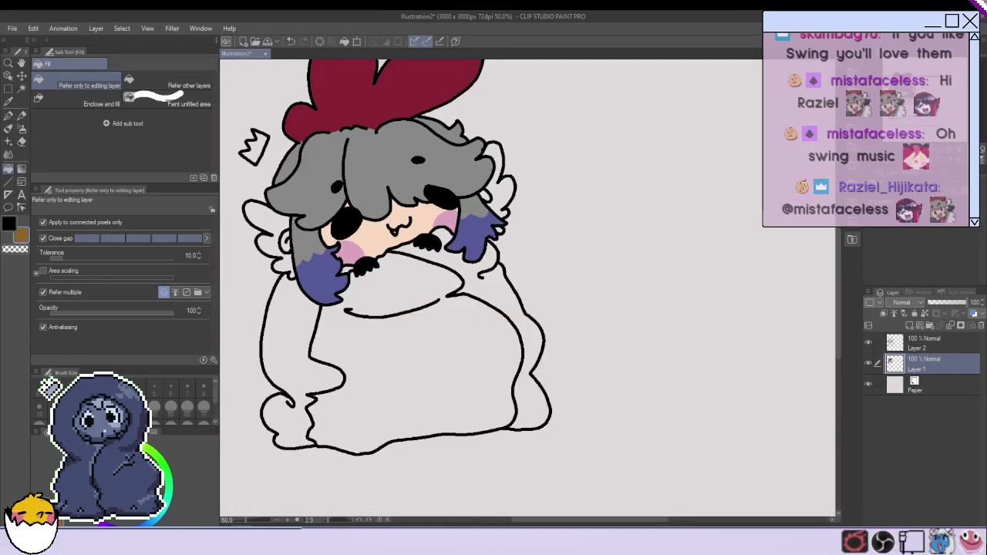
pyautogui.click(106, 449)
pyautogui.click(137, 465)
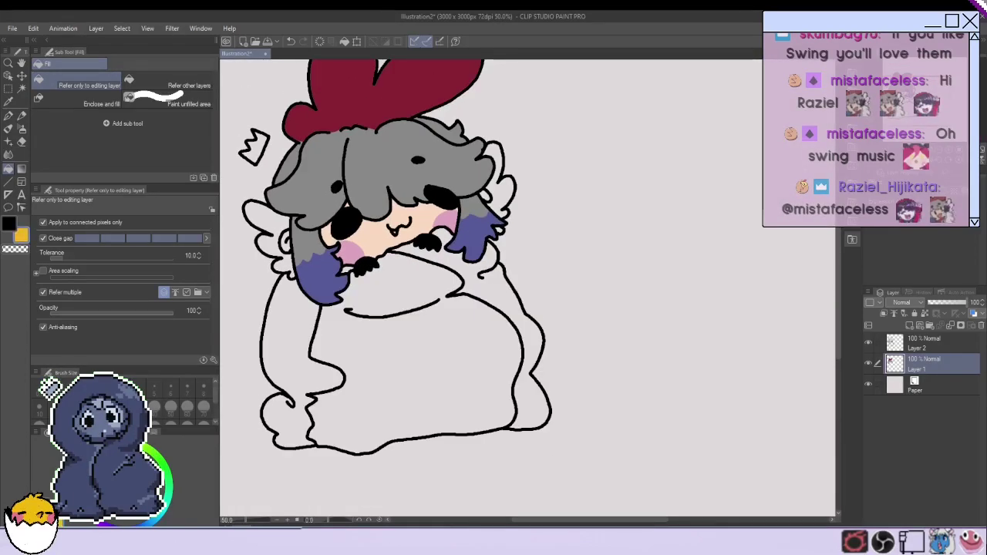
pyautogui.click(254, 154)
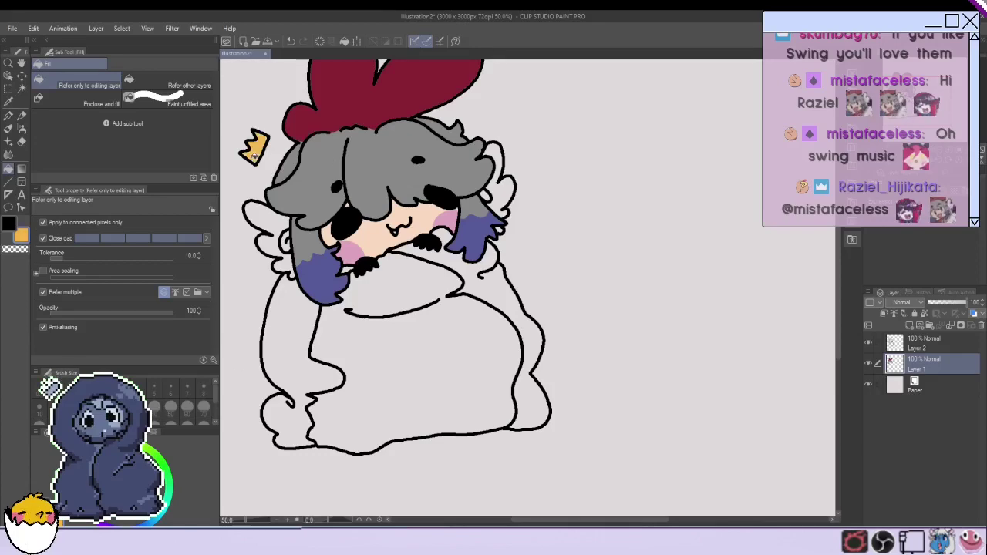
# Pick a creamy off-white and fill the feathery wing shapes on both sides of the head.
pyautogui.click(105, 462)
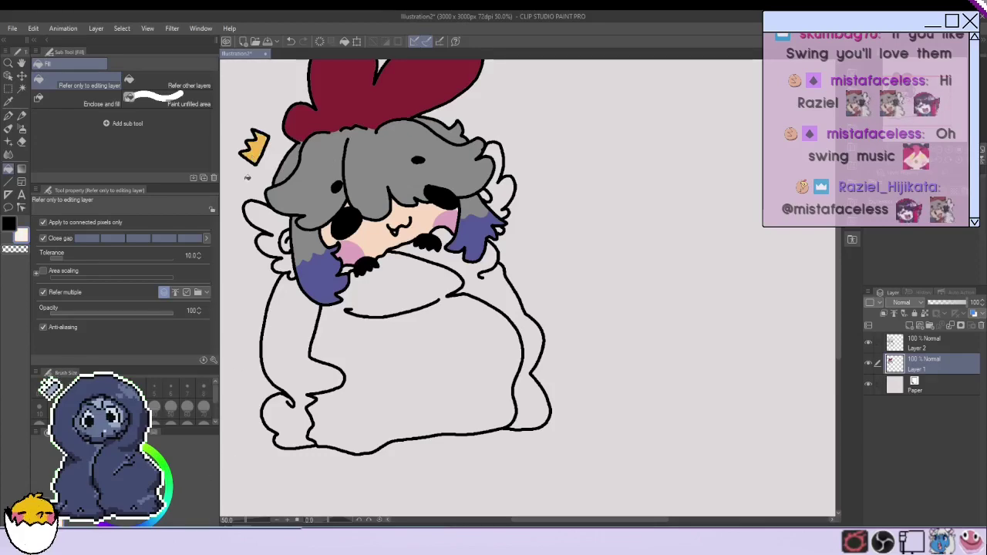
pyautogui.scroll(5, 259, 245)
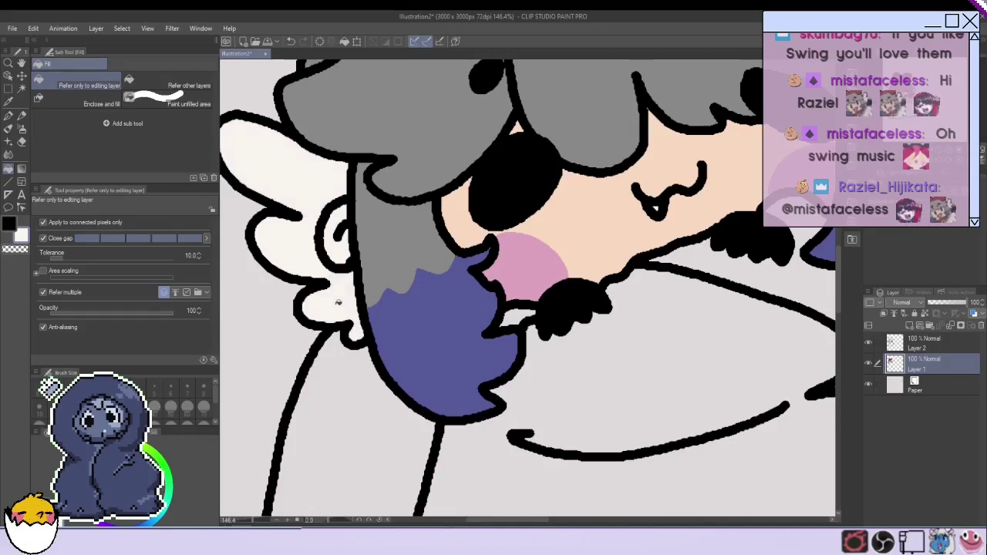
pyautogui.scroll(-10, 341, 300)
pyautogui.scroll(10, 554, 265)
pyautogui.click(510, 241)
pyautogui.click(462, 229)
pyautogui.click(495, 126)
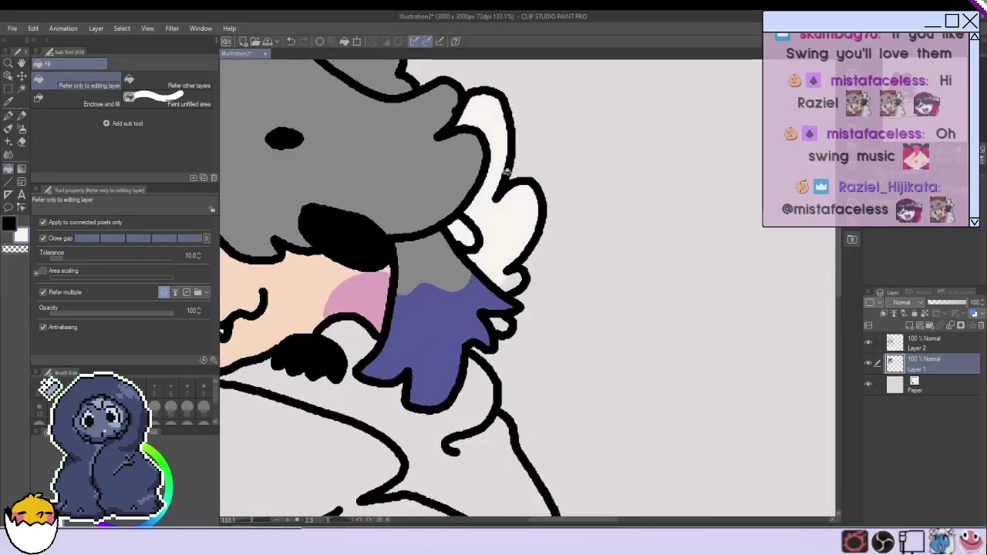
pyautogui.scroll(-6, 495, 125)
pyautogui.scroll(1, 483, 381)
pyautogui.scroll(-3, 483, 380)
pyautogui.scroll(3, 555, 373)
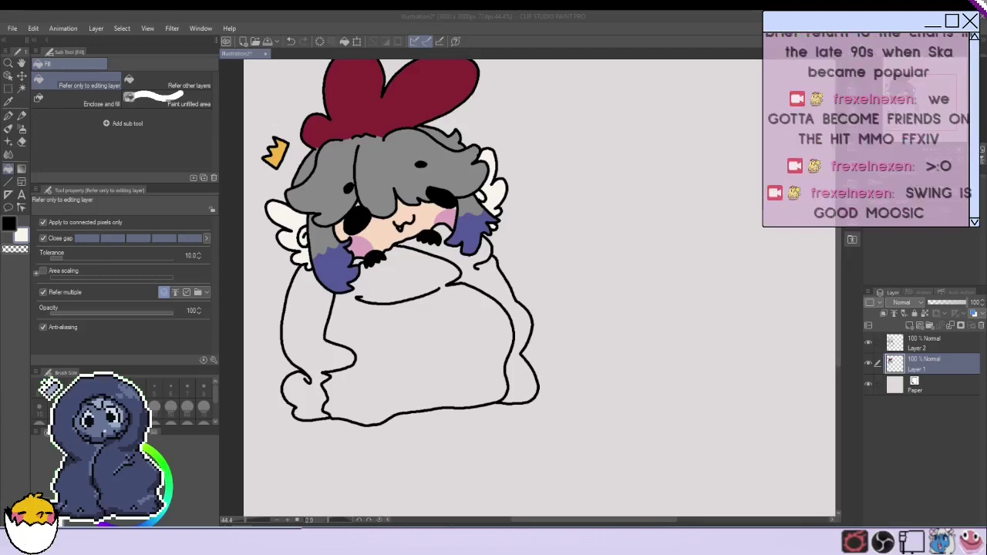
pyautogui.scroll(-1, 344, 280)
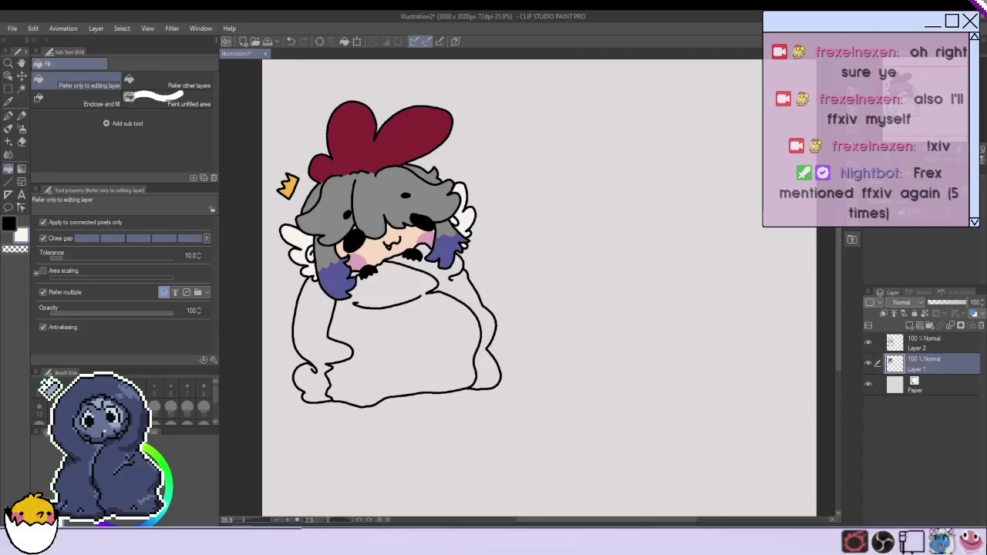
pyautogui.scroll(5, 349, 341)
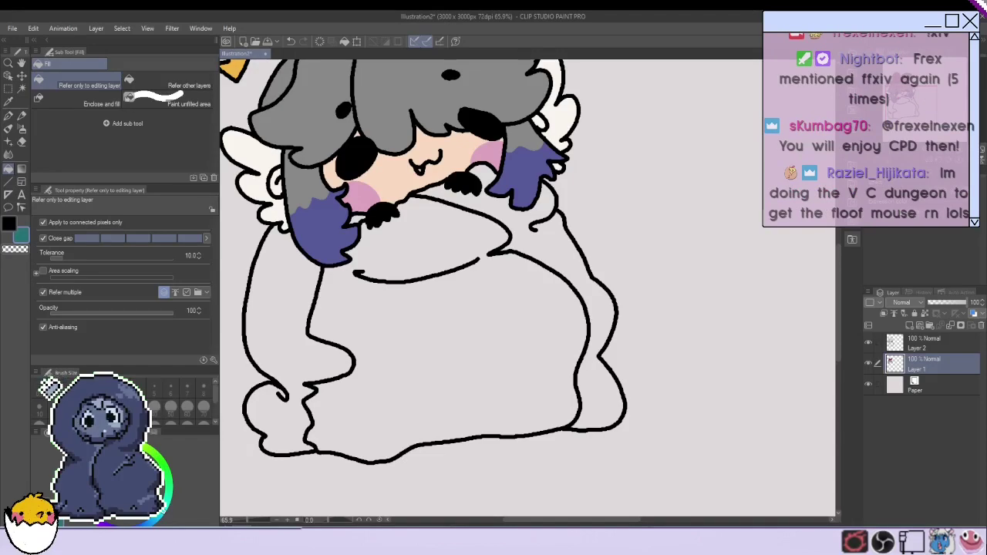
# Fill the whole blanket wrapped around the character's body, including its folds and the small gaps near the hands, with dark teal.
pyautogui.click(362, 394)
pyautogui.click(302, 348)
pyautogui.scroll(3, 324, 347)
pyautogui.click(409, 231)
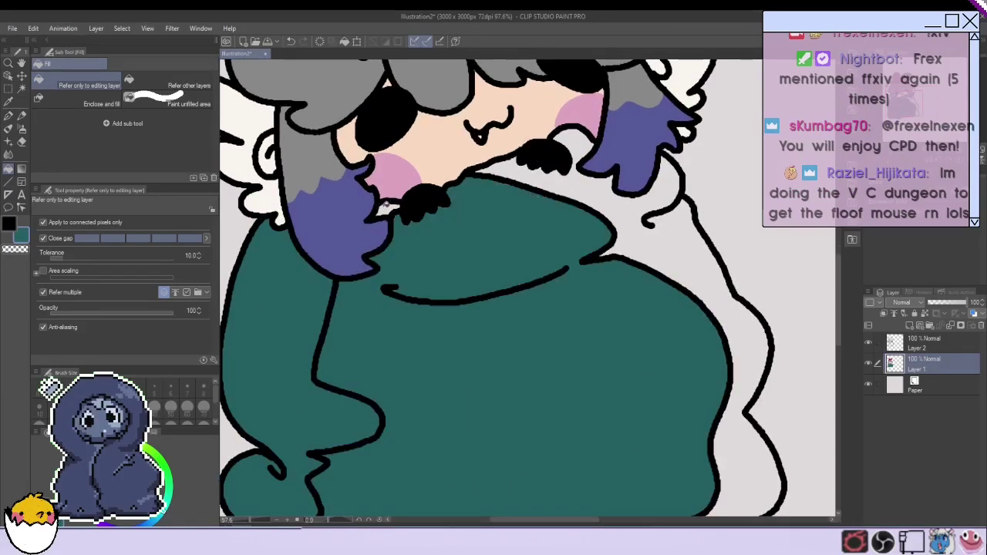
pyautogui.click(559, 179)
pyautogui.scroll(-5, 540, 231)
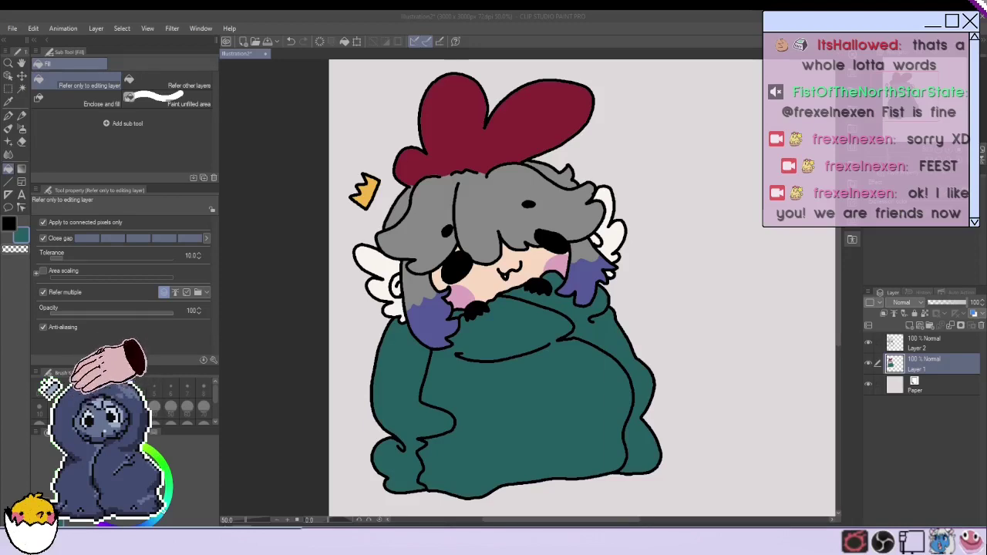
# Draw white heart-shaped highlights inside both black eyes on the line layer with the Turnip pen.
pyautogui.hotkey('alt', 'Tab')
pyautogui.click(85, 455)
pyautogui.click(934, 340)
pyautogui.scroll(3, 553, 265)
pyautogui.click(382, 249)
pyautogui.hotkey('ctrl', 'z')
pyautogui.press('p')
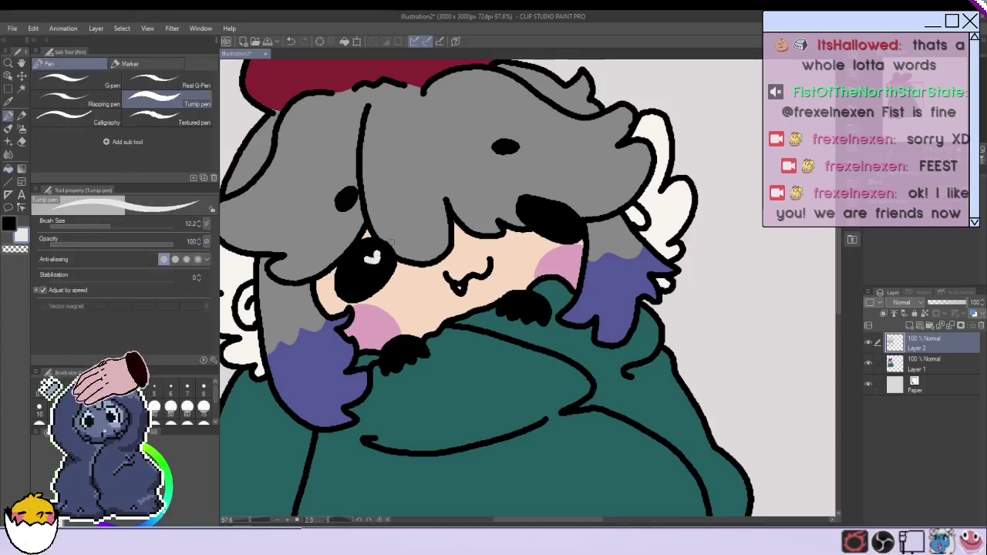
pyautogui.scroll(-5, 533, 213)
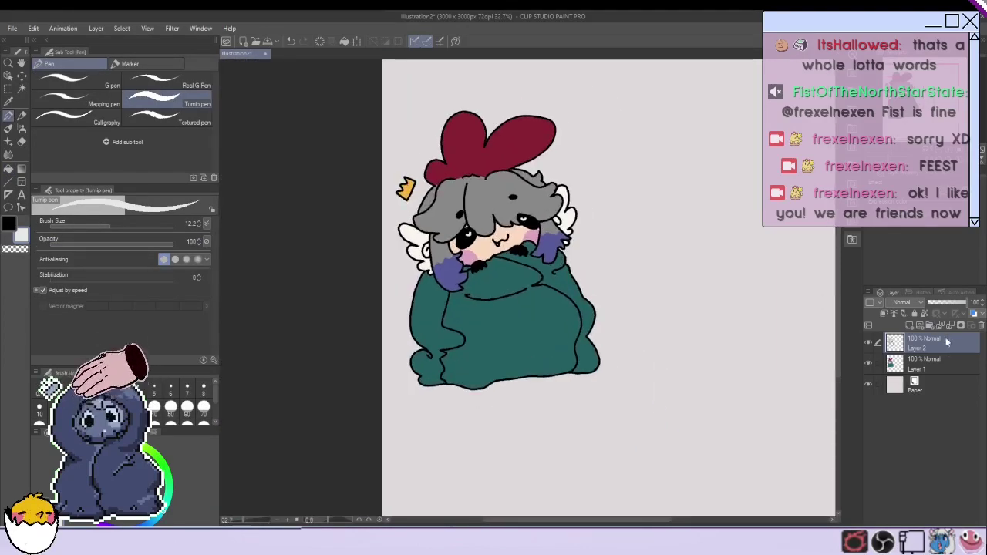
# Merge the line layer into the colour layer and move the finished character lower on the canvas.
pyautogui.click(951, 326)
pyautogui.click(22, 76)
pyautogui.scroll(-2, 441, 263)
pyautogui.moveTo(443, 265); pyautogui.dragTo(440, 354)
pyautogui.scroll(3, 474, 152)
pyautogui.scroll(-3, 475, 139)
pyautogui.scroll(2, 478, 101)
pyautogui.scroll(1, 476, 101)
# Switch to the Round mixing brush and save the illustration as 08182023.
pyautogui.click(8, 116)
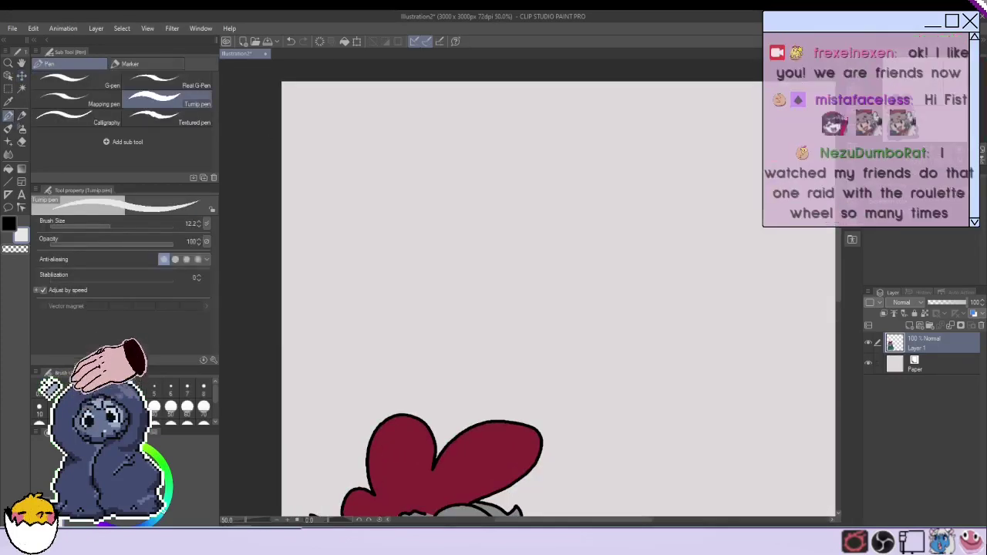
pyautogui.click(8, 129)
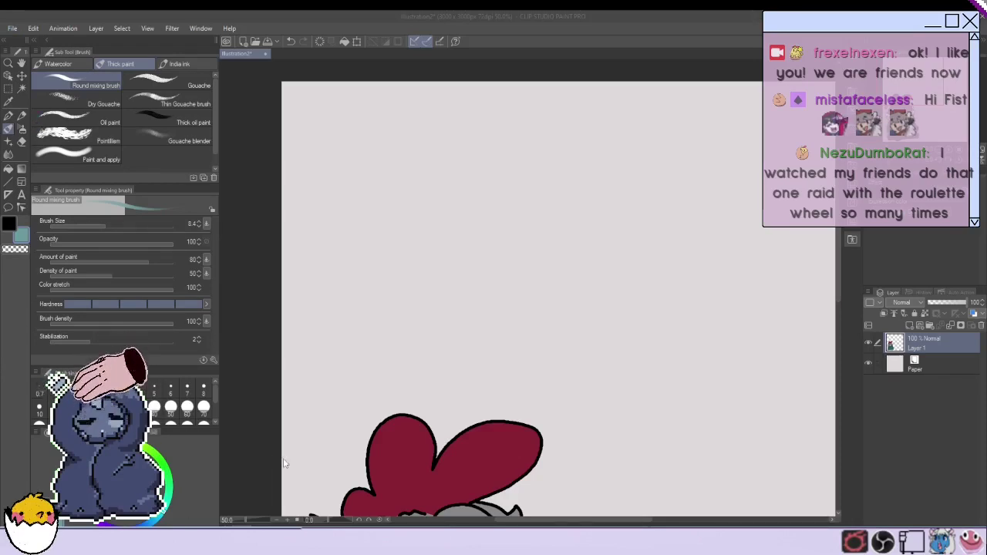
pyautogui.press('Return')
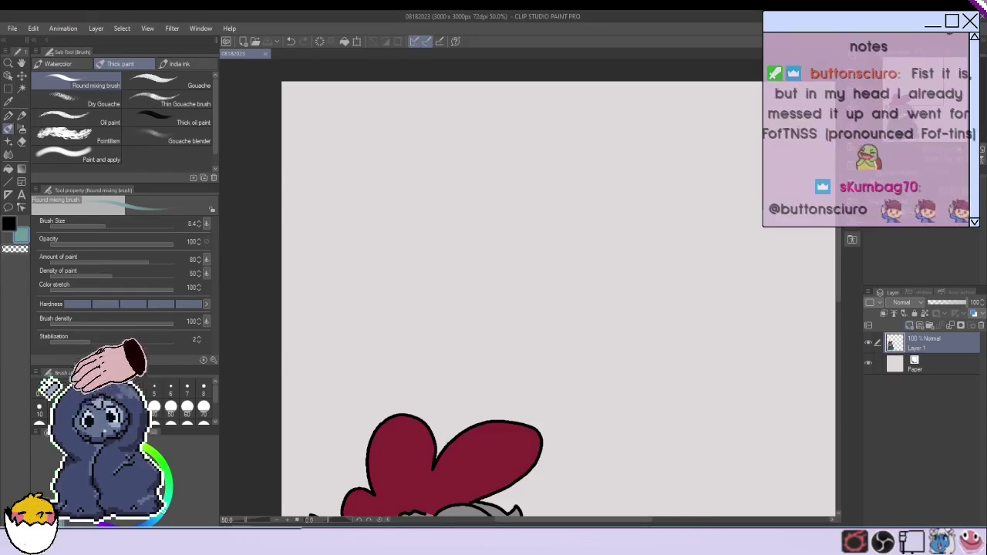
# Add a new layer and sketch in teal a round head with eyes, eyebrows and a small smile above the first character.
pyautogui.click(910, 326)
pyautogui.moveTo(429, 165)
pyautogui.mouseDown()
pyautogui.moveTo(502, 209)
pyautogui.moveTo(409, 268)
pyautogui.moveTo(390, 255)
pyautogui.moveTo(400, 264)
pyautogui.moveTo(423, 210)
pyautogui.moveTo(483, 209)
pyautogui.moveTo(418, 219)
pyautogui.mouseUp()
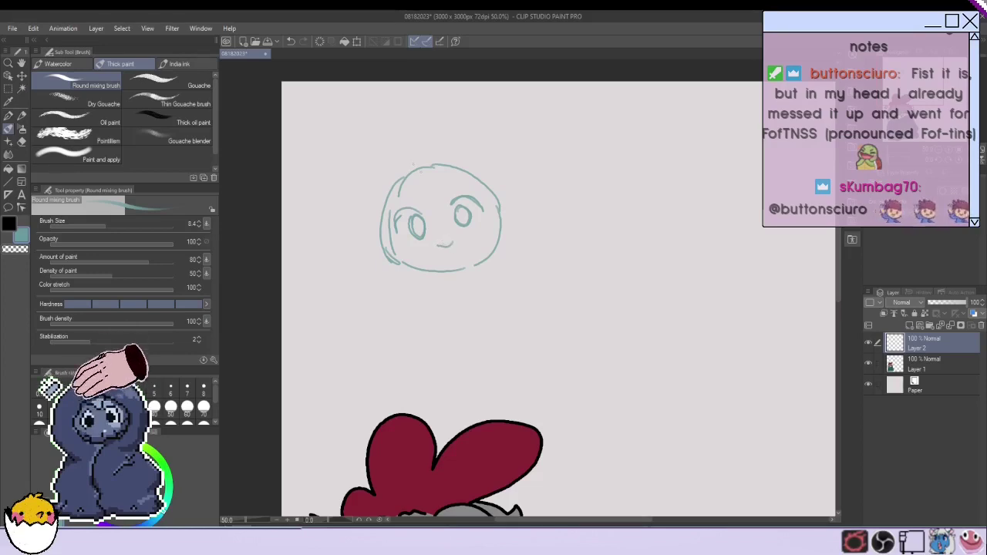
pyautogui.moveTo(441, 182); pyautogui.dragTo(469, 179)
pyautogui.moveTo(410, 186)
pyautogui.mouseDown()
pyautogui.moveTo(392, 200)
pyautogui.moveTo(422, 206)
pyautogui.mouseUp()
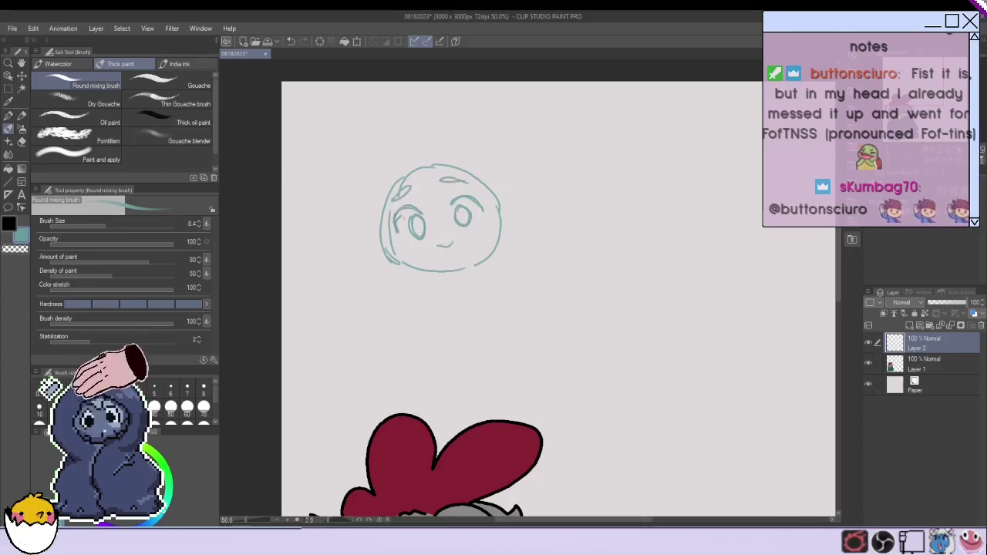
# Sketch tousled hair, round ears marked with small crosses, and stubble around the mouth on the new head.
pyautogui.moveTo(420, 149)
pyautogui.mouseDown()
pyautogui.moveTo(445, 132)
pyautogui.moveTo(479, 139)
pyautogui.moveTo(508, 193)
pyautogui.moveTo(435, 183)
pyautogui.moveTo(394, 203)
pyautogui.moveTo(387, 163)
pyautogui.moveTo(373, 190)
pyautogui.mouseUp()
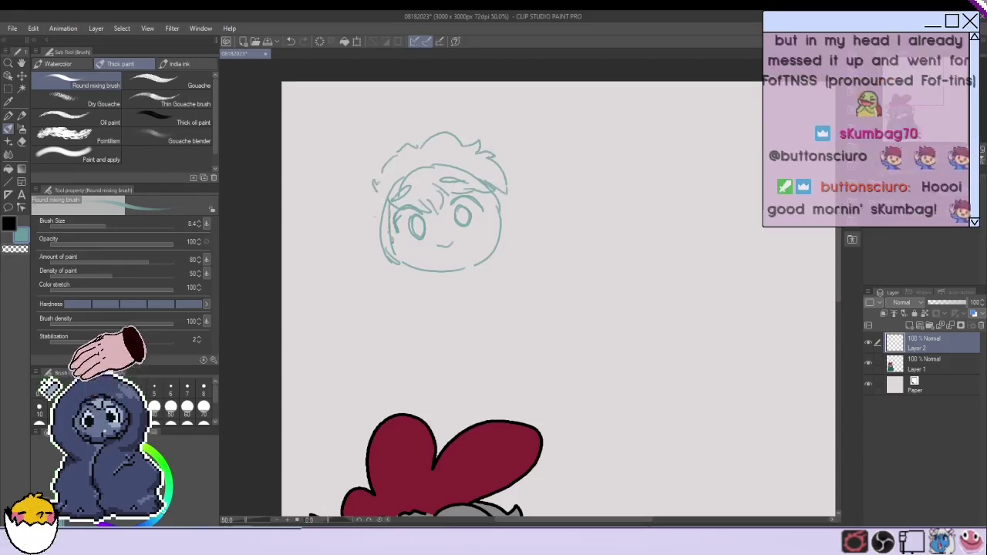
pyautogui.hotkey('ctrl', 'z')
pyautogui.moveTo(383, 230)
pyautogui.mouseDown()
pyautogui.moveTo(369, 224)
pyautogui.moveTo(387, 262)
pyautogui.moveTo(357, 236)
pyautogui.moveTo(383, 259)
pyautogui.mouseUp()
pyautogui.hotkey('ctrl', 'z')
pyautogui.hotkey('ctrl', 'z')
pyautogui.moveTo(502, 206)
pyautogui.mouseDown()
pyautogui.moveTo(502, 253)
pyautogui.moveTo(462, 275)
pyautogui.mouseUp()
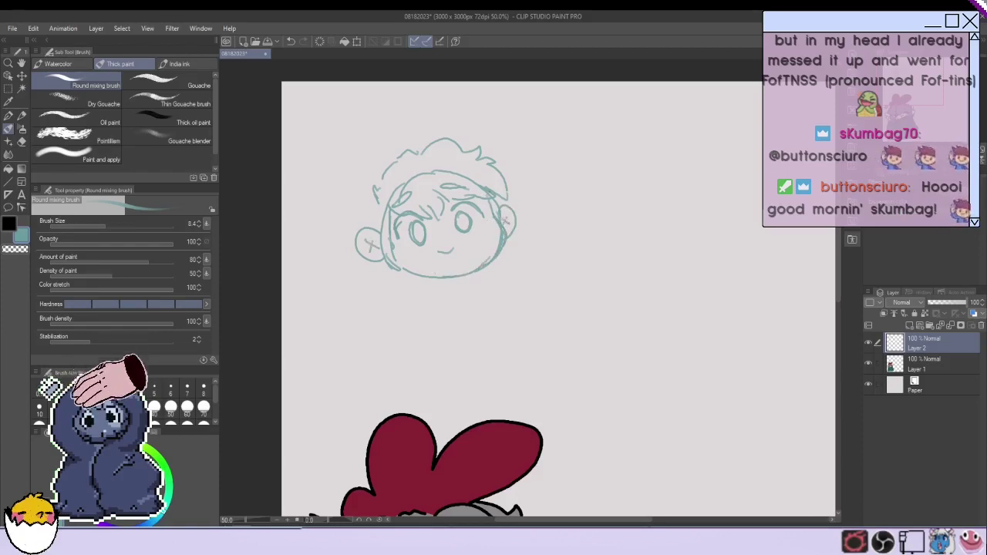
pyautogui.moveTo(378, 196); pyautogui.dragTo(367, 227)
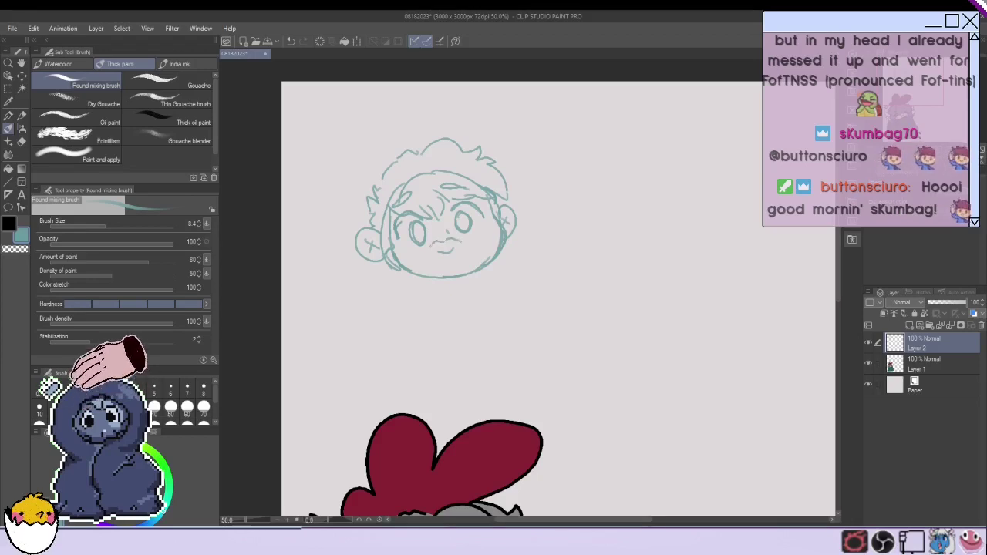
pyautogui.moveTo(387, 245); pyautogui.dragTo(464, 261)
pyautogui.moveTo(429, 259)
pyautogui.mouseDown()
pyautogui.moveTo(446, 261)
pyautogui.moveTo(462, 239)
pyautogui.mouseUp()
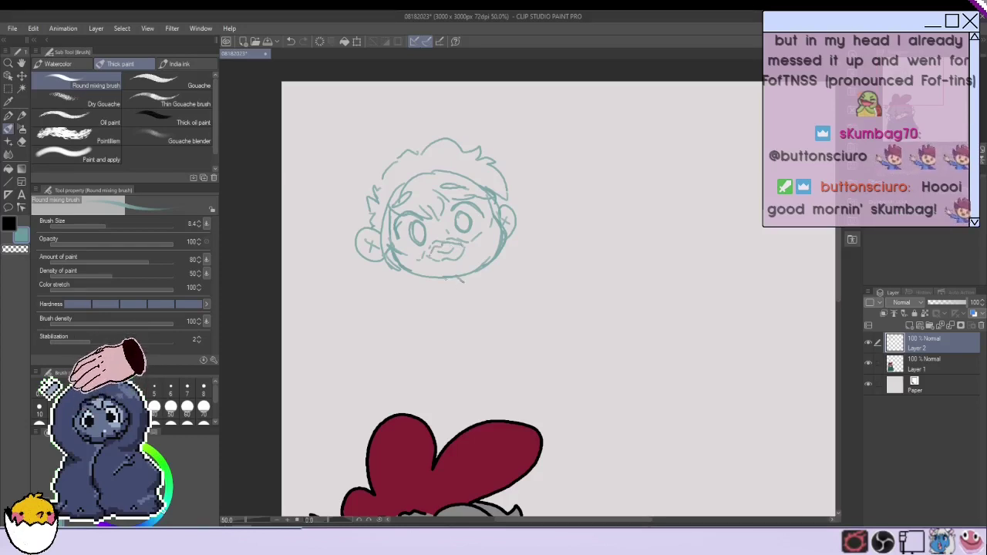
# Sketch a small rounded body with folded arms beneath the head.
pyautogui.moveTo(501, 284); pyautogui.dragTo(411, 310)
pyautogui.moveTo(406, 271); pyautogui.dragTo(412, 314)
pyautogui.moveTo(493, 263); pyautogui.dragTo(494, 302)
pyautogui.moveTo(500, 283)
pyautogui.mouseDown()
pyautogui.moveTo(482, 278)
pyautogui.moveTo(487, 294)
pyautogui.mouseUp()
pyautogui.moveTo(507, 283); pyautogui.dragTo(429, 315)
pyautogui.moveTo(380, 276); pyautogui.dragTo(373, 343)
pyautogui.moveTo(406, 301)
pyautogui.mouseDown()
pyautogui.moveTo(482, 310)
pyautogui.moveTo(494, 348)
pyautogui.mouseUp()
pyautogui.moveTo(384, 342)
pyautogui.mouseDown()
pyautogui.moveTo(466, 354)
pyautogui.moveTo(446, 352)
pyautogui.mouseUp()
pyautogui.moveTo(500, 296); pyautogui.dragTo(462, 356)
pyautogui.moveTo(493, 320); pyautogui.dragTo(418, 344)
pyautogui.moveTo(402, 308); pyautogui.dragTo(384, 325)
pyautogui.moveTo(391, 267); pyautogui.dragTo(365, 310)
pyautogui.moveTo(401, 287); pyautogui.dragTo(410, 303)
pyautogui.moveTo(509, 278); pyautogui.dragTo(500, 311)
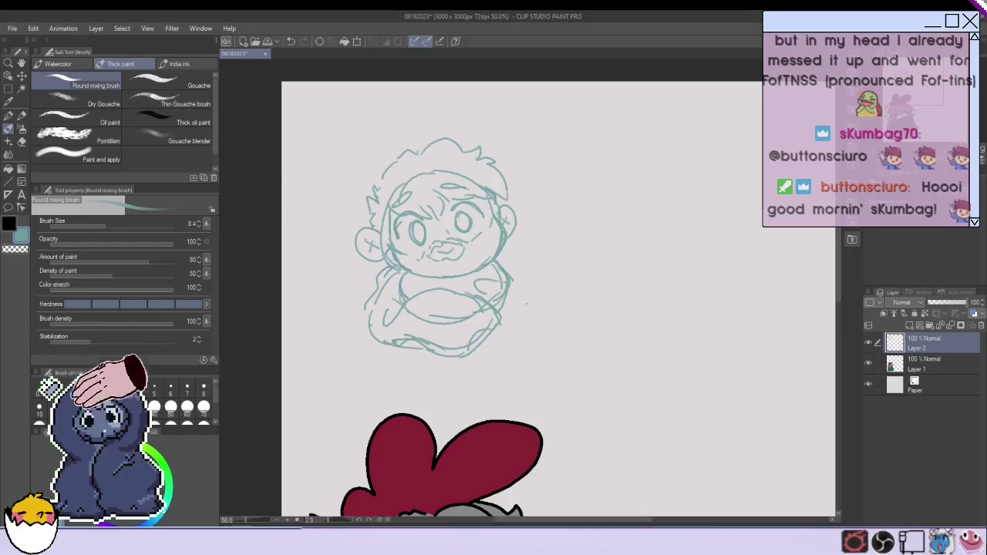
pyautogui.moveTo(460, 205); pyautogui.dragTo(481, 215)
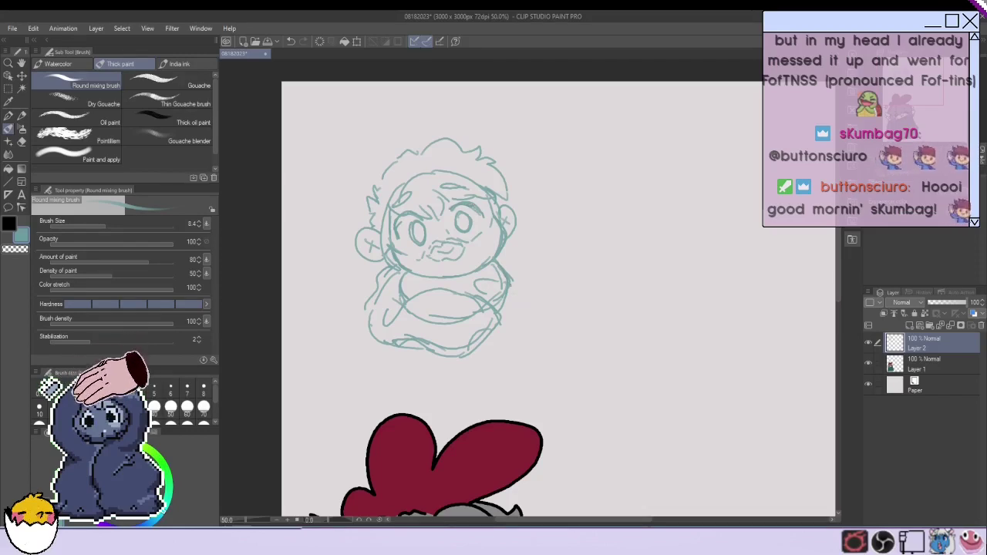
# Lower the sketch layer's opacity to 54% and add a new layer above it for the line art.
pyautogui.click(954, 305)
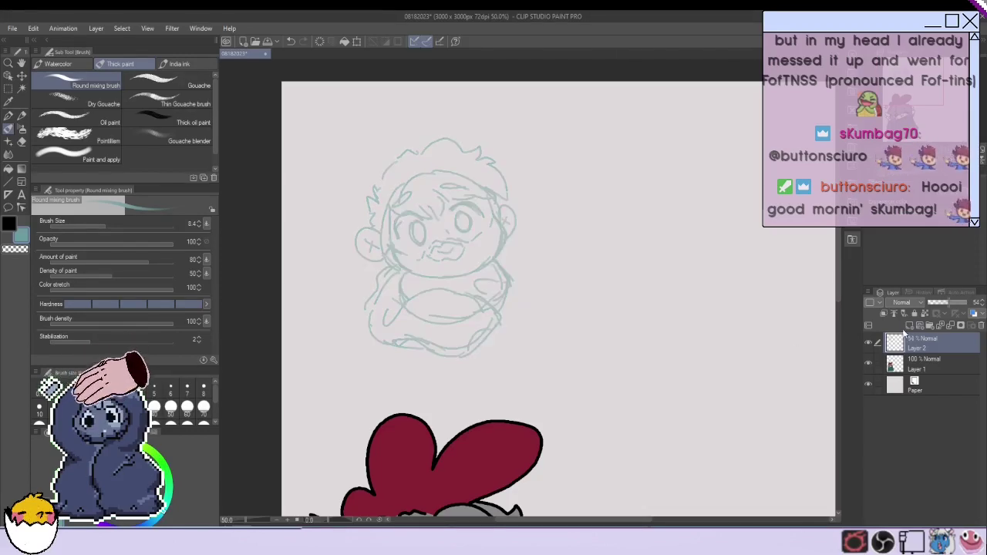
pyautogui.click(909, 326)
pyautogui.scroll(2, 477, 196)
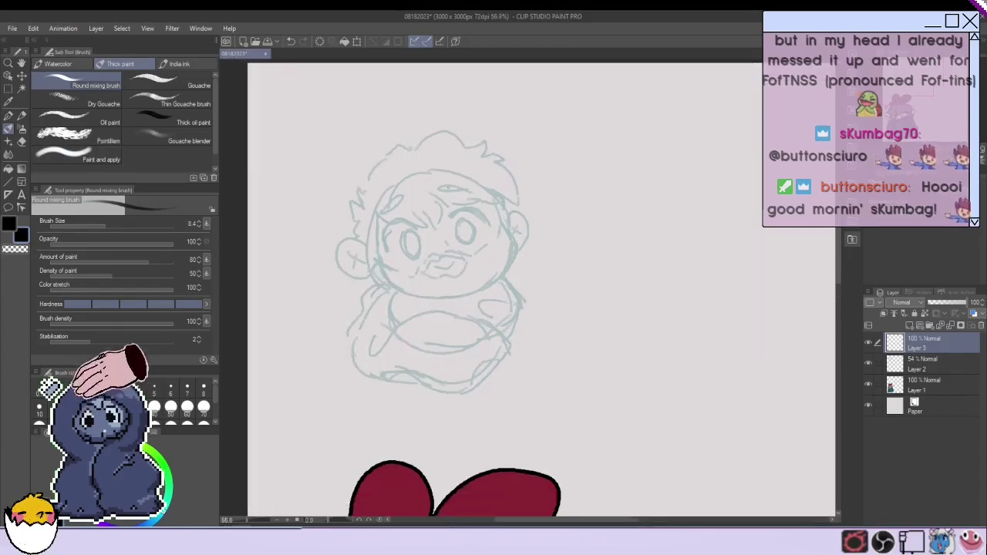
# Ink the curved upper lashes and solid black eyes over the sketch with the Turnip pen.
pyautogui.press('p')
pyautogui.scroll(3, 477, 195)
pyautogui.moveTo(388, 219); pyautogui.dragTo(332, 254)
pyautogui.hotkey('ctrl', 'z')
pyautogui.moveTo(388, 219)
pyautogui.mouseDown()
pyautogui.moveTo(351, 213)
pyautogui.moveTo(333, 254)
pyautogui.mouseUp()
pyautogui.moveTo(429, 203)
pyautogui.mouseDown()
pyautogui.moveTo(481, 211)
pyautogui.moveTo(485, 222)
pyautogui.moveTo(459, 207)
pyautogui.moveTo(464, 244)
pyautogui.moveTo(432, 218)
pyautogui.moveTo(463, 218)
pyautogui.moveTo(430, 224)
pyautogui.mouseUp()
pyautogui.hotkey('ctrl', 'z')
pyautogui.hotkey('ctrl', 'z')
pyautogui.moveTo(356, 233)
pyautogui.mouseDown()
pyautogui.moveTo(378, 218)
pyautogui.moveTo(357, 254)
pyautogui.moveTo(356, 225)
pyautogui.moveTo(369, 266)
pyautogui.moveTo(352, 273)
pyautogui.moveTo(347, 259)
pyautogui.mouseUp()
pyautogui.scroll(3, 355, 225)
pyautogui.moveTo(472, 220)
pyautogui.mouseDown()
pyautogui.moveTo(509, 247)
pyautogui.moveTo(491, 241)
pyautogui.moveTo(492, 261)
pyautogui.moveTo(467, 224)
pyautogui.mouseUp()
pyautogui.scroll(-3, 463, 243)
pyautogui.scroll(3, 455, 233)
# Ink the two eyebrow outlines, the small nose mark and the wavy mouth.
pyautogui.moveTo(340, 231)
pyautogui.mouseDown()
pyautogui.moveTo(376, 202)
pyautogui.moveTo(343, 235)
pyautogui.mouseUp()
pyautogui.moveTo(484, 193)
pyautogui.mouseDown()
pyautogui.moveTo(439, 187)
pyautogui.moveTo(484, 192)
pyautogui.mouseUp()
pyautogui.moveTo(461, 300); pyautogui.dragTo(426, 310)
pyautogui.hotkey('ctrl', 'z')
pyautogui.moveTo(443, 266); pyautogui.dragTo(446, 272)
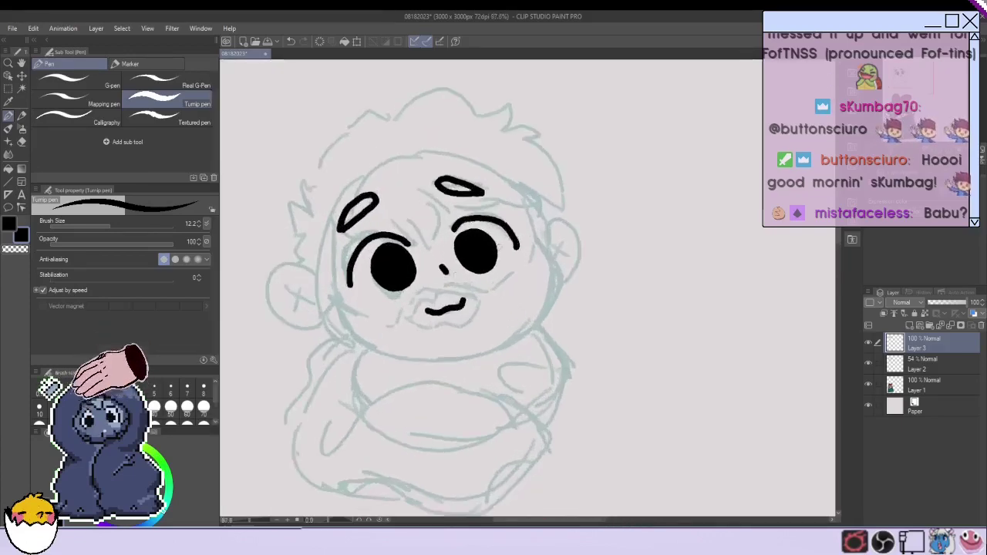
# Ink the tousled outer hair outline and the pointed fringe across the forehead.
pyautogui.scroll(3, 484, 254)
pyautogui.moveTo(525, 248)
pyautogui.mouseDown()
pyautogui.moveTo(477, 209)
pyautogui.moveTo(433, 222)
pyautogui.mouseUp()
pyautogui.moveTo(359, 242)
pyautogui.mouseDown()
pyautogui.moveTo(312, 236)
pyautogui.moveTo(287, 260)
pyautogui.moveTo(283, 303)
pyautogui.mouseUp()
pyautogui.scroll(-4, 313, 283)
pyautogui.scroll(5, 314, 283)
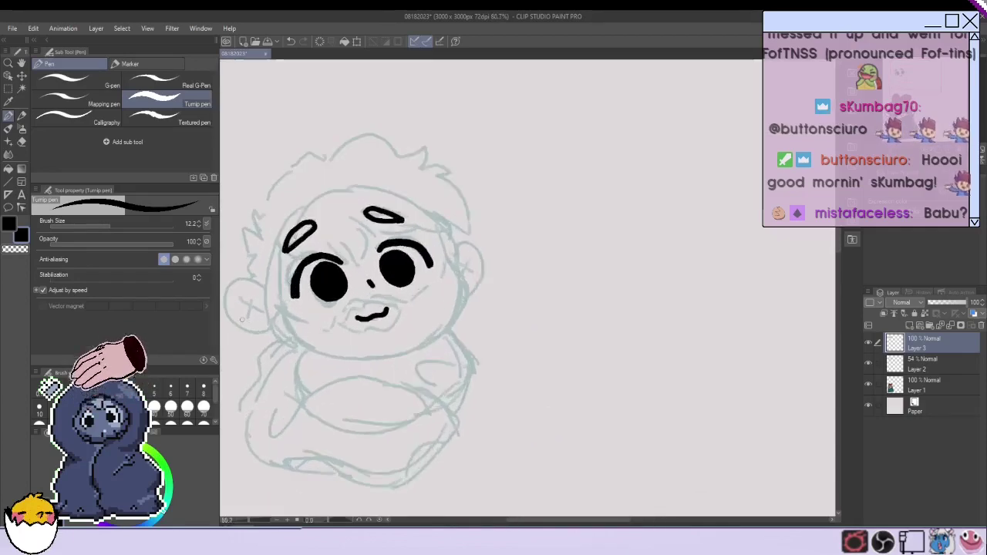
pyautogui.moveTo(341, 142)
pyautogui.mouseDown()
pyautogui.moveTo(415, 132)
pyautogui.moveTo(443, 142)
pyautogui.moveTo(502, 211)
pyautogui.moveTo(362, 214)
pyautogui.moveTo(384, 267)
pyautogui.mouseUp()
pyautogui.moveTo(322, 232); pyautogui.dragTo(359, 256)
pyautogui.moveTo(339, 141)
pyautogui.mouseDown()
pyautogui.moveTo(273, 174)
pyautogui.moveTo(245, 220)
pyautogui.moveTo(255, 279)
pyautogui.mouseUp()
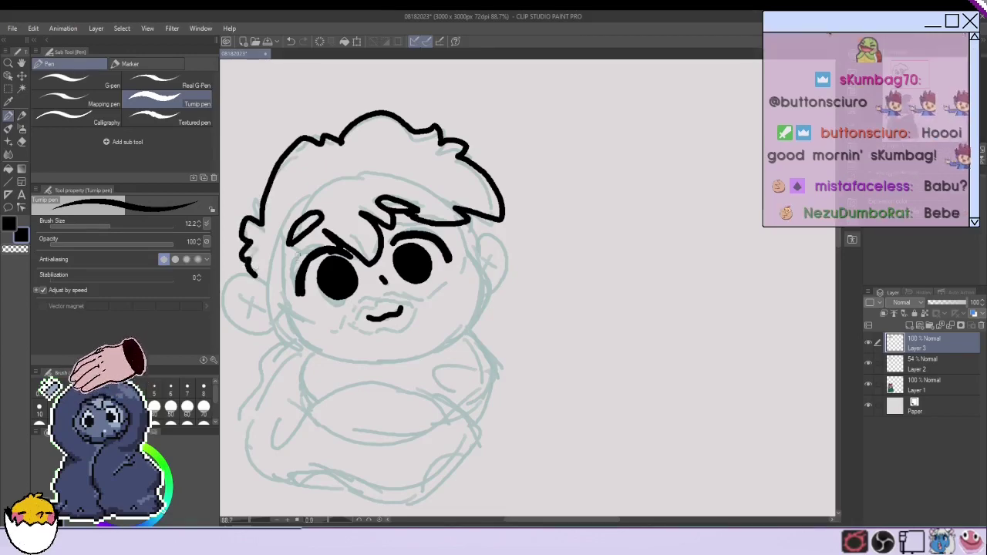
# Ink the jagged sideburn and the round ear marked with a cross on the left side of the head.
pyautogui.moveTo(320, 246); pyautogui.dragTo(293, 269)
pyautogui.moveTo(295, 256)
pyautogui.mouseDown()
pyautogui.moveTo(283, 294)
pyautogui.moveTo(236, 280)
pyautogui.moveTo(276, 321)
pyautogui.mouseUp()
pyautogui.hotkey('ctrl', 'z')
pyautogui.scroll(-7, 245, 279)
pyautogui.scroll(8, 240, 286)
pyautogui.moveTo(266, 264)
pyautogui.mouseDown()
pyautogui.moveTo(232, 272)
pyautogui.moveTo(243, 330)
pyautogui.moveTo(228, 312)
pyautogui.moveTo(285, 324)
pyautogui.mouseUp()
pyautogui.hotkey('ctrl', 'z')
pyautogui.moveTo(291, 288)
pyautogui.mouseDown()
pyautogui.moveTo(315, 330)
pyautogui.moveTo(282, 303)
pyautogui.moveTo(265, 267)
pyautogui.moveTo(275, 304)
pyautogui.mouseUp()
pyautogui.hotkey('ctrl', 'z')
pyautogui.moveTo(263, 281)
pyautogui.mouseDown()
pyautogui.moveTo(259, 315)
pyautogui.moveTo(274, 305)
pyautogui.mouseUp()
pyautogui.hotkey('ctrl', 'z')
pyautogui.hotkey('ctrl', 'z')
pyautogui.moveTo(262, 282)
pyautogui.mouseDown()
pyautogui.moveTo(271, 309)
pyautogui.moveTo(256, 317)
pyautogui.moveTo(289, 327)
pyautogui.mouseUp()
# Ink the rounded jawline plus the hair tuft and ear on the right side of the head.
pyautogui.moveTo(500, 244)
pyautogui.mouseDown()
pyautogui.moveTo(489, 330)
pyautogui.moveTo(402, 358)
pyautogui.moveTo(308, 330)
pyautogui.mouseUp()
pyautogui.moveTo(499, 217)
pyautogui.mouseDown()
pyautogui.moveTo(492, 210)
pyautogui.moveTo(506, 233)
pyautogui.mouseUp()
pyautogui.moveTo(506, 230)
pyautogui.mouseDown()
pyautogui.moveTo(535, 246)
pyautogui.moveTo(510, 277)
pyautogui.moveTo(528, 311)
pyautogui.mouseUp()
# Ink the folded arms and the rounded body outline beneath the head, closing the line where the shoulder meets the jaw.
pyautogui.scroll(-3, 520, 122)
pyautogui.hotkey('ctrl', 'z')
pyautogui.moveTo(503, 276)
pyautogui.mouseDown()
pyautogui.moveTo(523, 329)
pyautogui.moveTo(509, 357)
pyautogui.mouseUp()
pyautogui.moveTo(483, 316)
pyautogui.mouseDown()
pyautogui.moveTo(516, 334)
pyautogui.moveTo(389, 324)
pyautogui.moveTo(341, 357)
pyautogui.mouseUp()
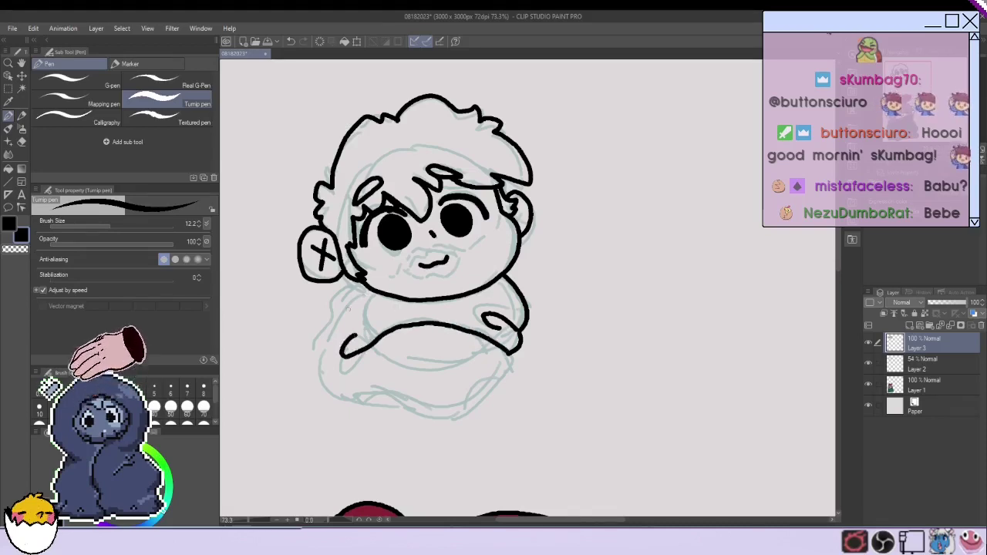
pyautogui.moveTo(369, 289); pyautogui.dragTo(372, 333)
pyautogui.moveTo(355, 279)
pyautogui.mouseDown()
pyautogui.moveTo(324, 335)
pyautogui.moveTo(325, 386)
pyautogui.moveTo(450, 420)
pyautogui.moveTo(507, 388)
pyautogui.moveTo(509, 351)
pyautogui.mouseUp()
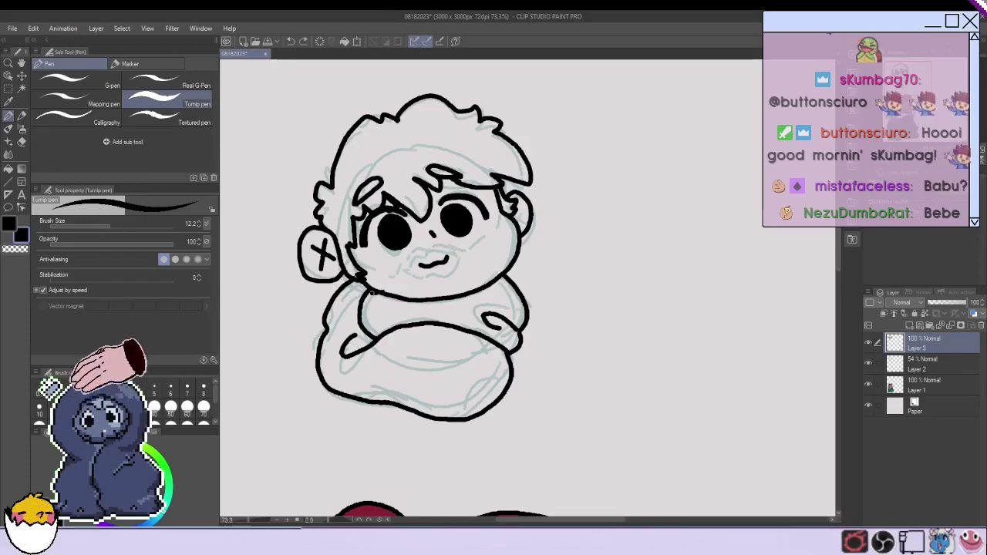
pyautogui.scroll(3, 375, 294)
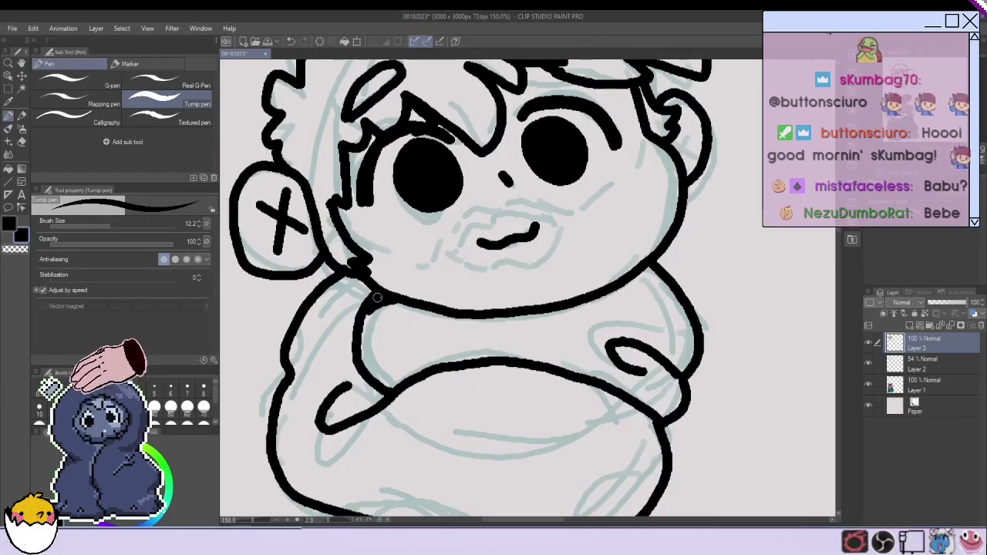
pyautogui.scroll(-4, 363, 276)
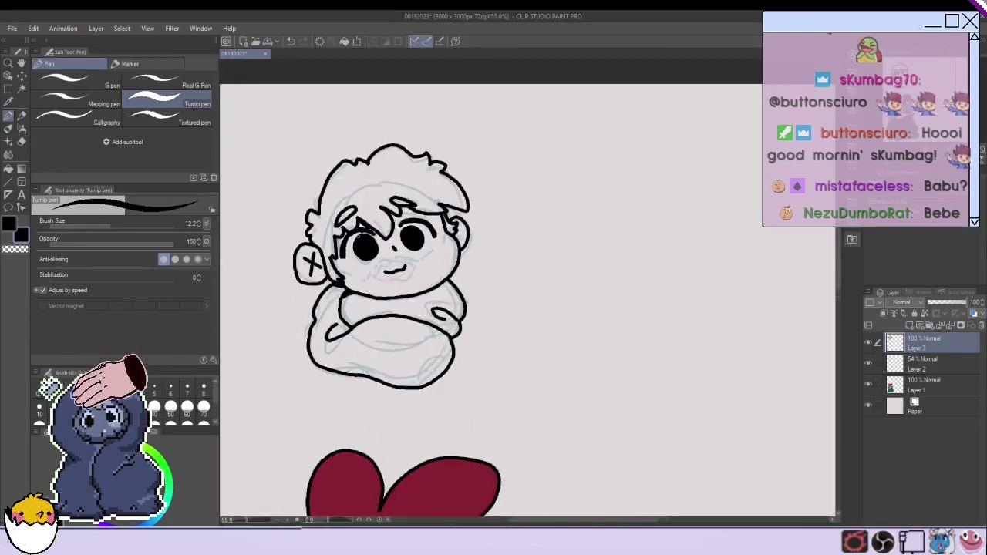
pyautogui.scroll(1, 348, 259)
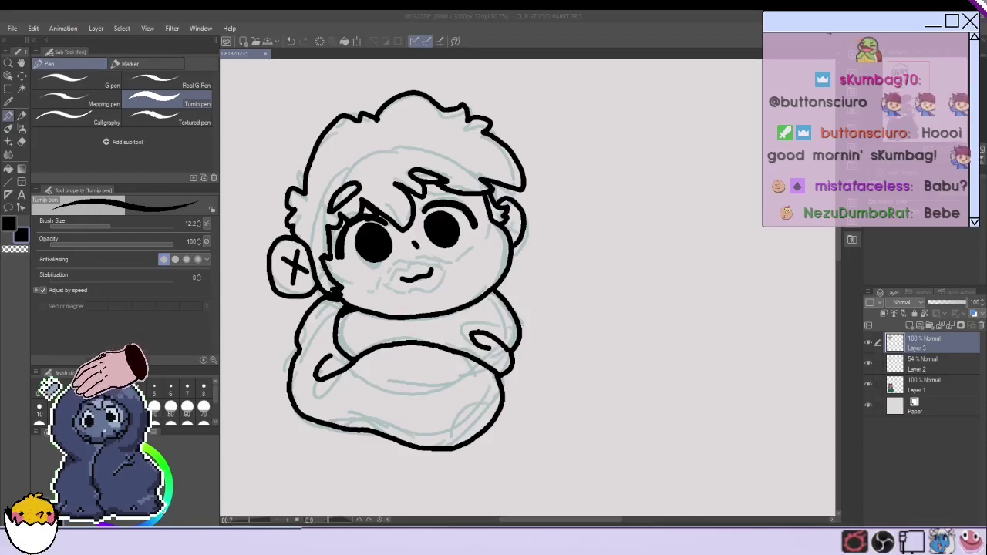
pyautogui.scroll(-2, 537, 265)
pyautogui.scroll(2, 535, 265)
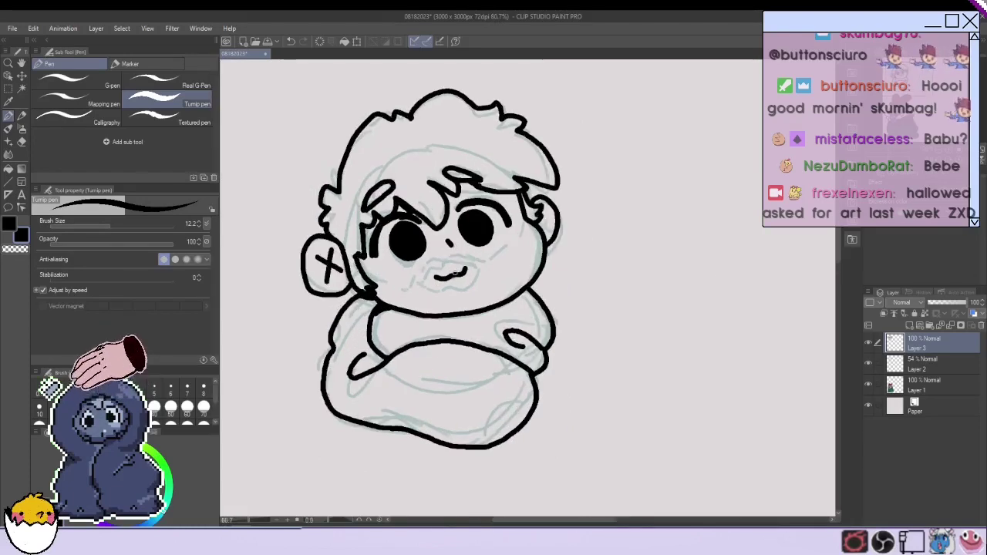
# Delete the teal sketch layer and add an empty layer beneath the line art for colouring.
pyautogui.click(949, 363)
pyautogui.click(868, 363)
pyautogui.click(869, 363)
pyautogui.click(868, 363)
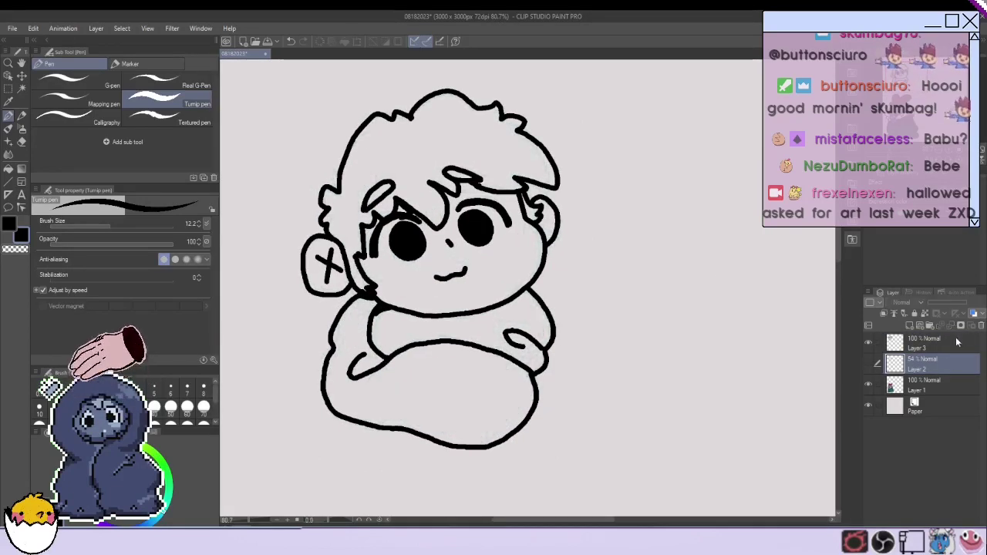
pyautogui.click(980, 326)
pyautogui.click(909, 324)
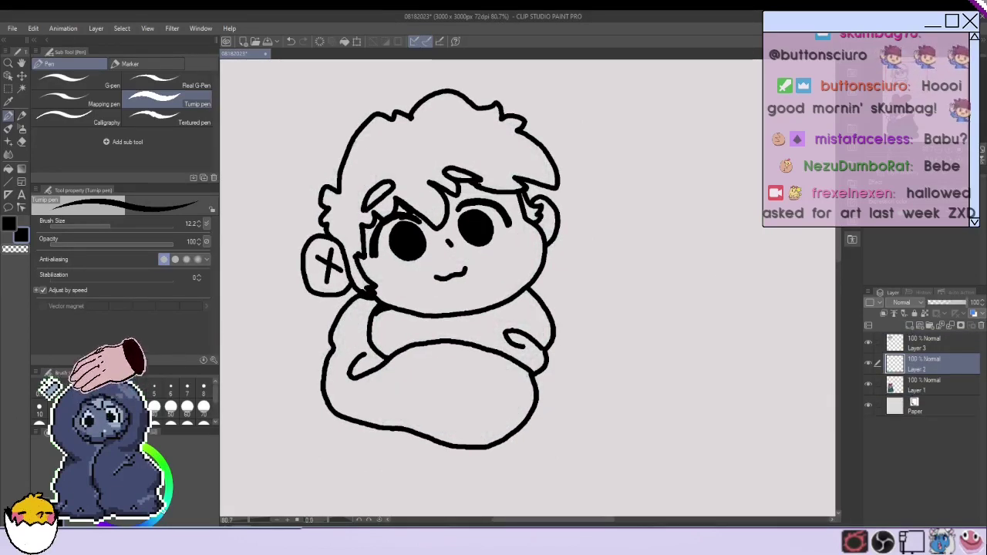
# Pick a light pinkish skin tone and fill the face and ears with it.
pyautogui.press('x')
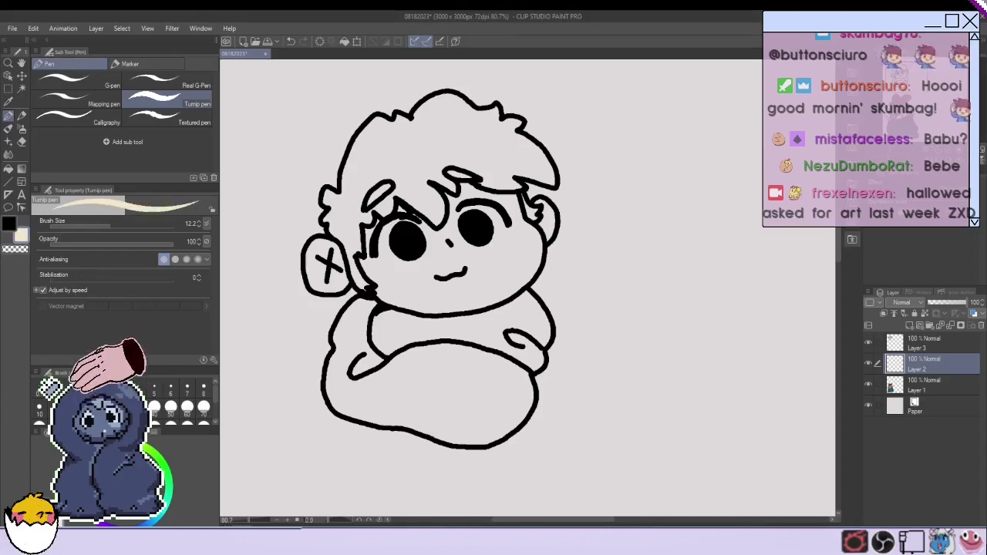
pyautogui.moveTo(121, 442); pyautogui.dragTo(104, 447)
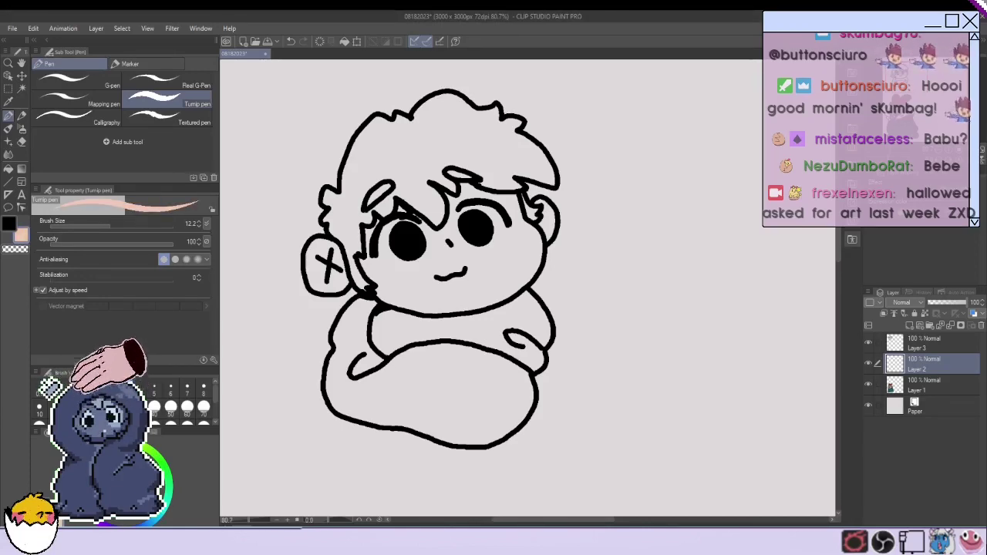
pyautogui.press('g')
pyautogui.scroll(2, 460, 262)
pyautogui.click(450, 216)
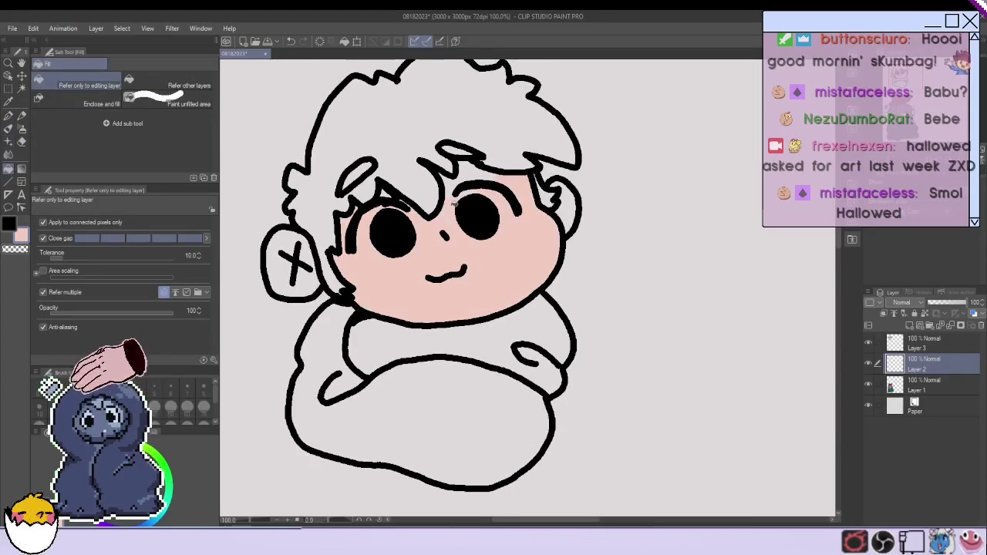
pyautogui.scroll(6, 450, 206)
pyautogui.scroll(5, 348, 219)
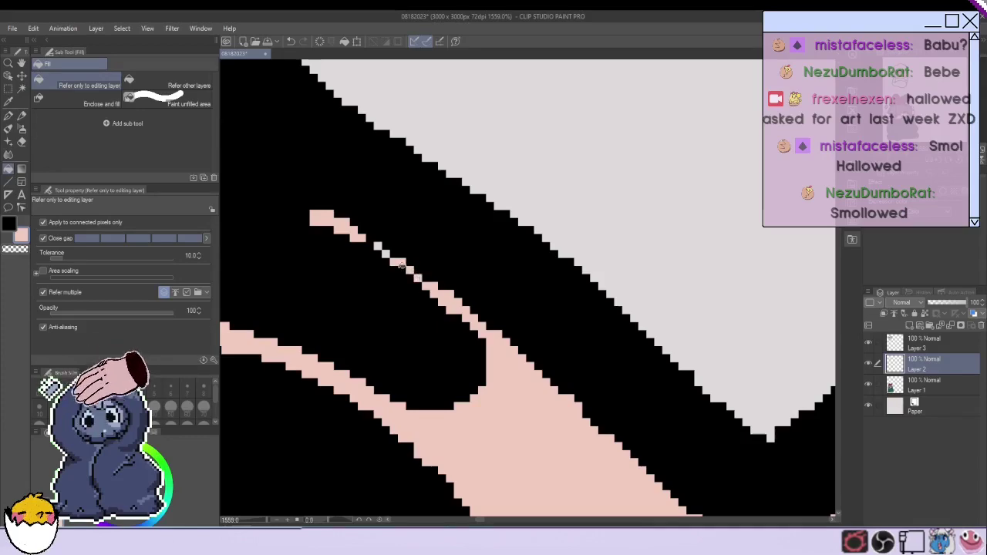
pyautogui.scroll(-11, 384, 244)
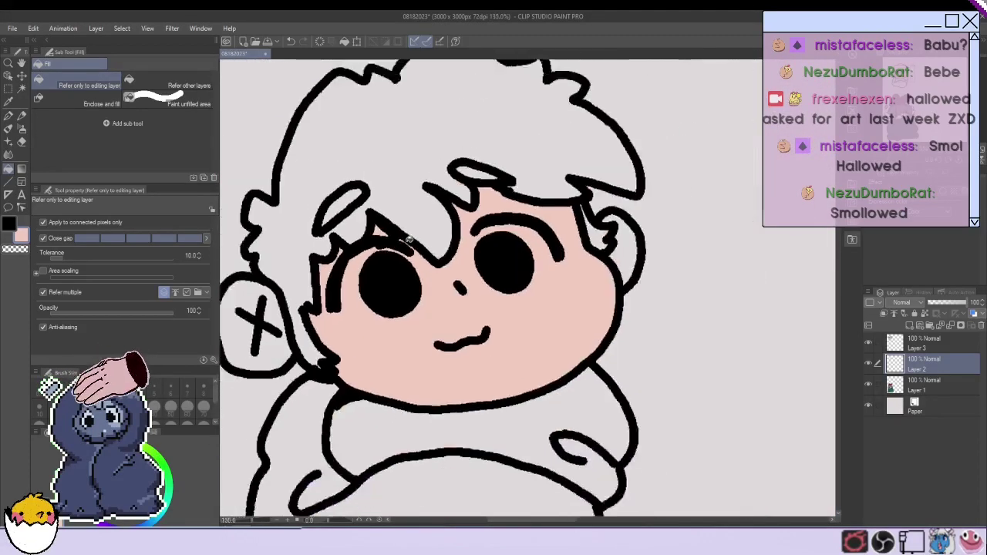
pyautogui.click(296, 283)
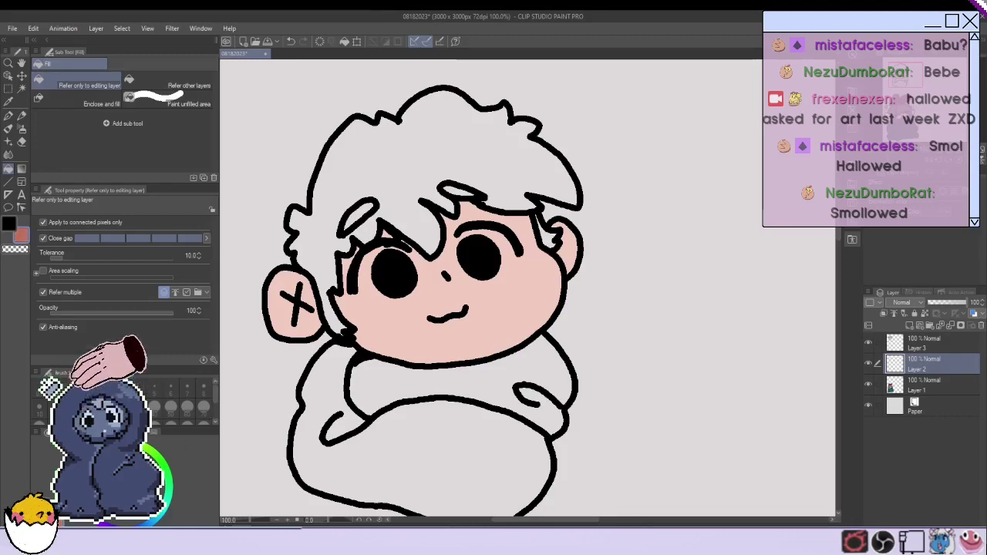
# Fill the hair, eyebrows and side tufts with a reddish orange.
pyautogui.click(407, 189)
pyautogui.scroll(3, 398, 192)
pyautogui.click(356, 244)
pyautogui.click(348, 224)
pyautogui.click(483, 189)
pyautogui.click(583, 224)
pyautogui.scroll(20, 579, 225)
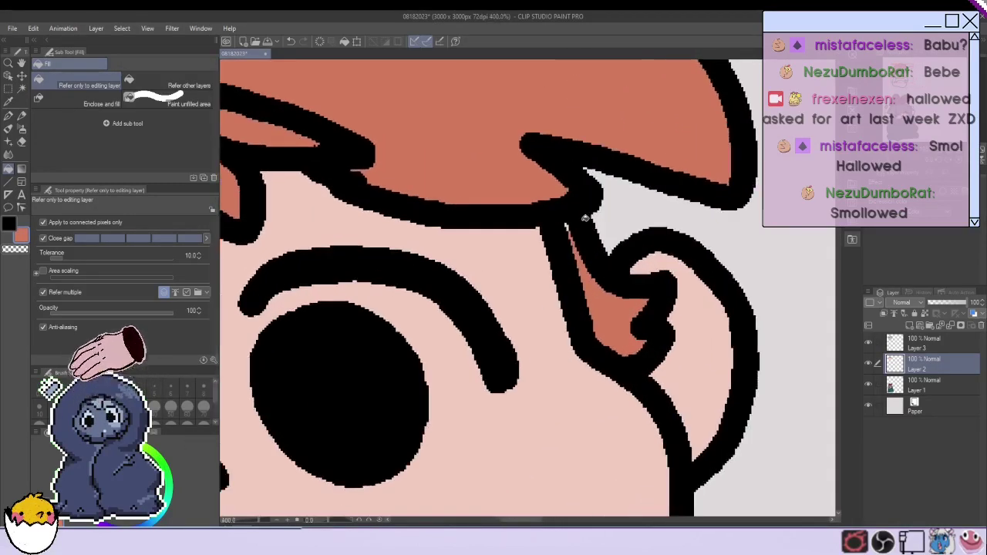
# Fill the leftover gap at the pointed tip of the hair tuft beside the crossed ear with the hair colour.
pyautogui.scroll(-10, 560, 231)
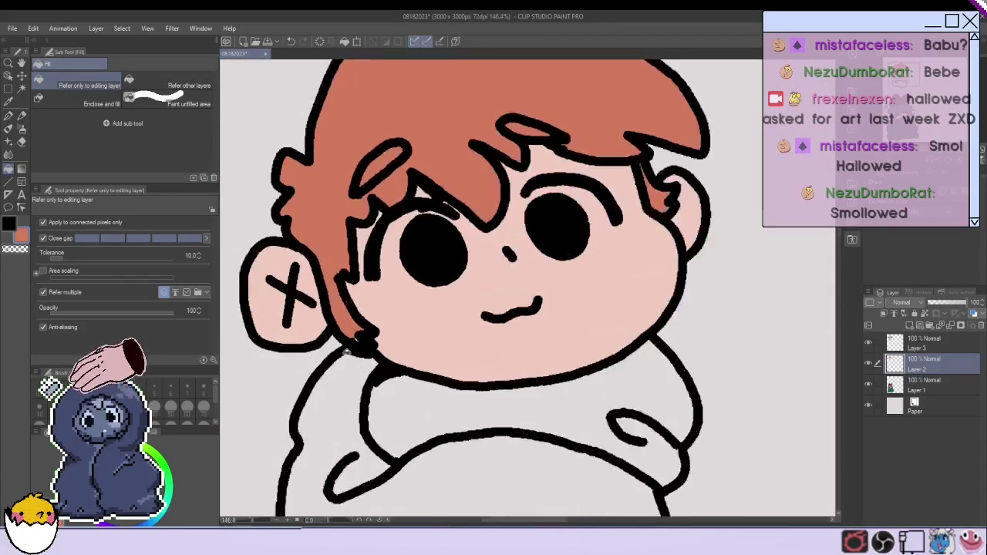
pyautogui.scroll(10, 355, 339)
pyautogui.click(378, 308)
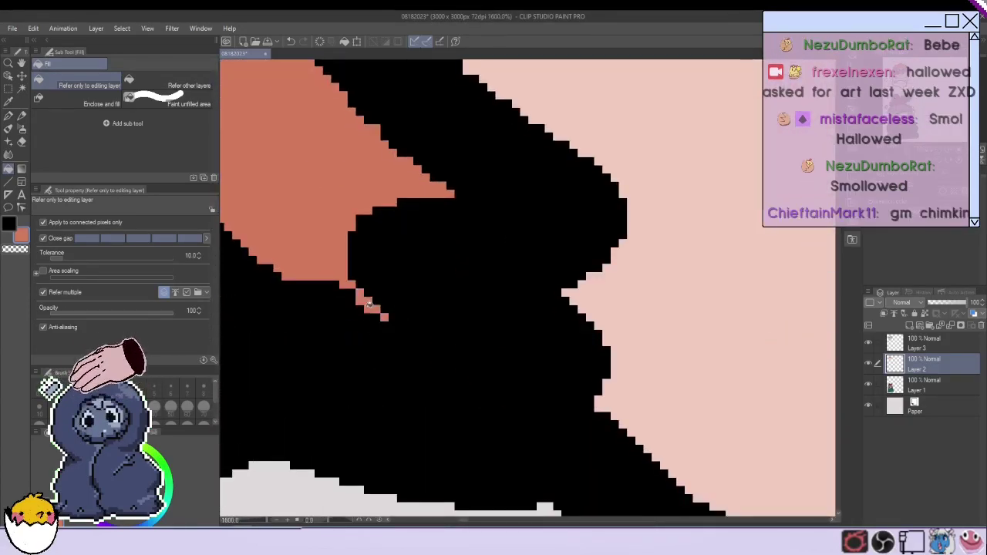
pyautogui.scroll(-8, 369, 304)
pyautogui.scroll(-10, 369, 304)
pyautogui.scroll(5, 577, 275)
pyautogui.scroll(-3, 537, 252)
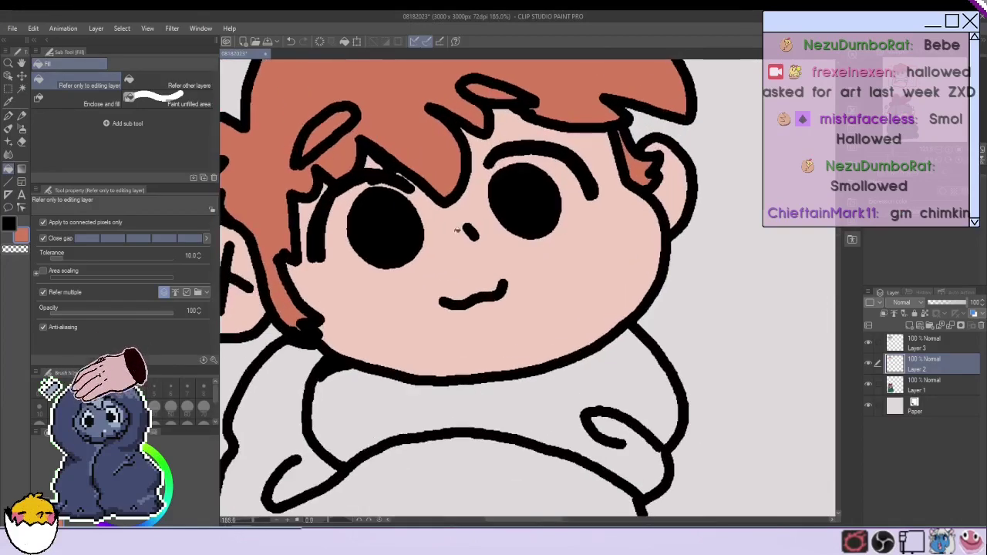
# Paint a reddish-orange beard along the jaw and around the mouth with the Turnip pen, leaving skin showing around the lips.
pyautogui.click(9, 117)
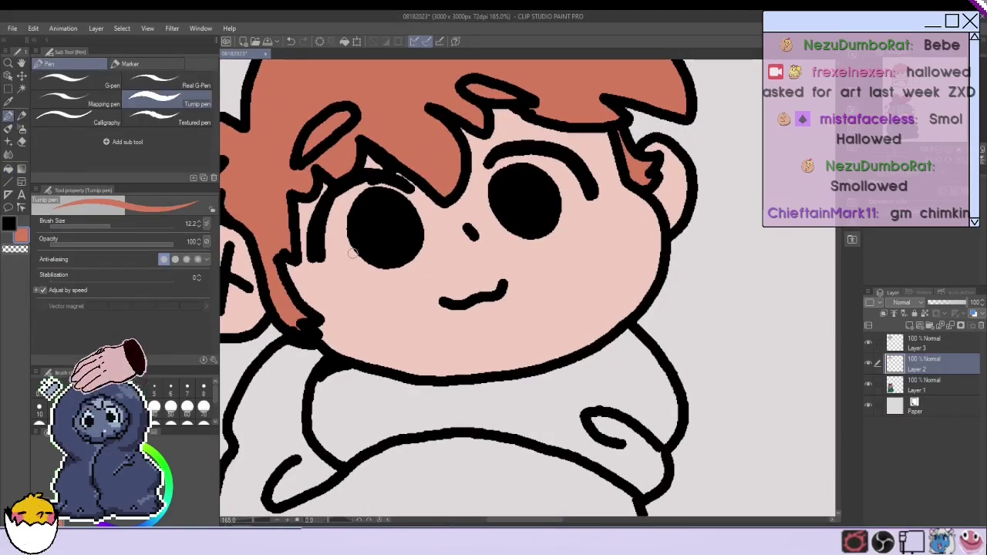
pyautogui.moveTo(294, 288)
pyautogui.mouseDown()
pyautogui.moveTo(394, 338)
pyautogui.moveTo(479, 340)
pyautogui.moveTo(552, 314)
pyautogui.moveTo(619, 262)
pyautogui.moveTo(648, 211)
pyautogui.moveTo(653, 233)
pyautogui.moveTo(660, 226)
pyautogui.moveTo(642, 237)
pyautogui.moveTo(643, 286)
pyautogui.moveTo(631, 290)
pyautogui.moveTo(628, 265)
pyautogui.moveTo(548, 324)
pyautogui.moveTo(609, 322)
pyautogui.moveTo(526, 358)
pyautogui.moveTo(558, 350)
pyautogui.moveTo(498, 352)
pyautogui.moveTo(543, 361)
pyautogui.moveTo(424, 368)
pyautogui.moveTo(354, 353)
pyautogui.moveTo(325, 337)
pyautogui.moveTo(327, 320)
pyautogui.moveTo(438, 355)
pyautogui.moveTo(423, 341)
pyautogui.moveTo(372, 352)
pyautogui.mouseUp()
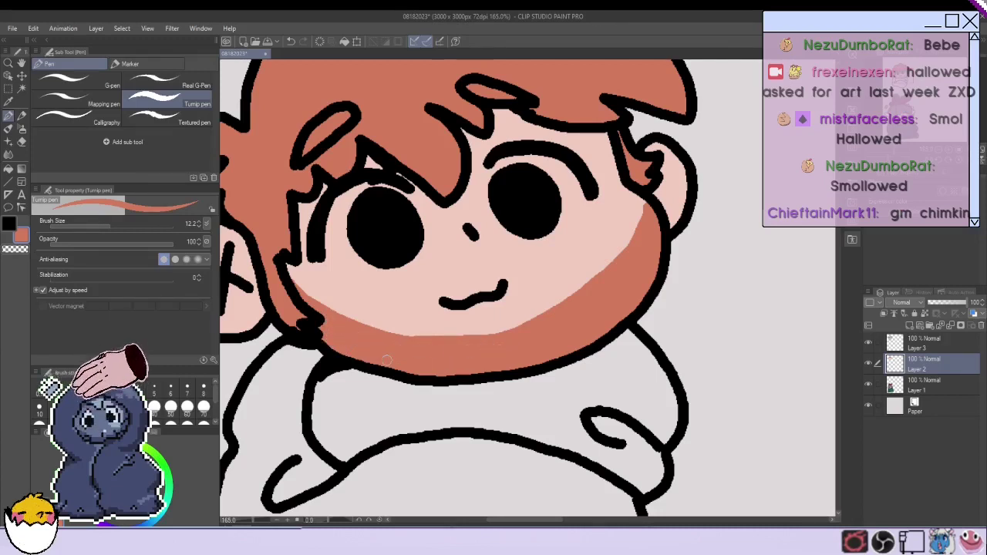
pyautogui.moveTo(290, 262)
pyautogui.mouseDown()
pyautogui.moveTo(339, 315)
pyautogui.moveTo(458, 338)
pyautogui.moveTo(469, 329)
pyautogui.mouseUp()
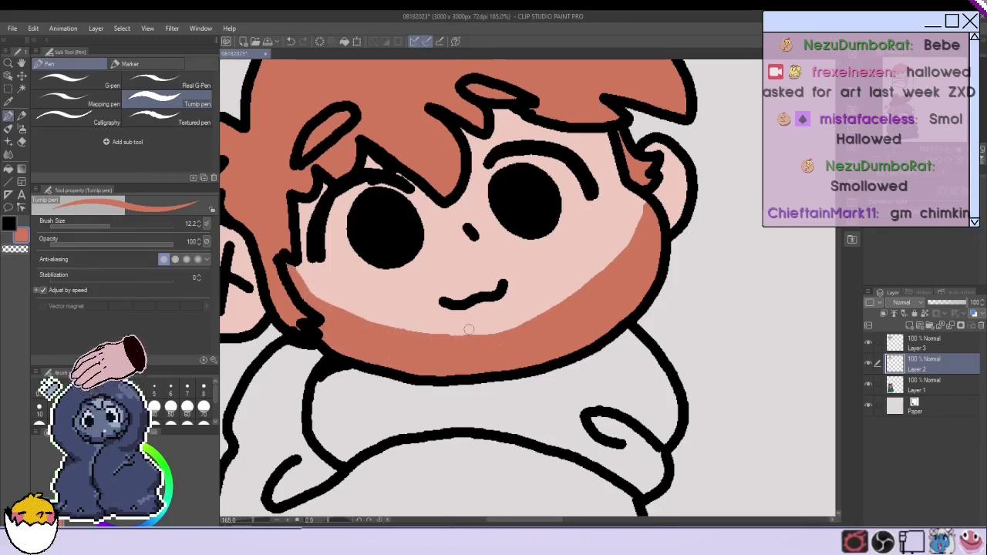
pyautogui.moveTo(646, 199)
pyautogui.mouseDown()
pyautogui.moveTo(471, 328)
pyautogui.moveTo(424, 341)
pyautogui.moveTo(498, 332)
pyautogui.mouseUp()
pyautogui.moveTo(548, 310)
pyautogui.mouseDown()
pyautogui.moveTo(480, 260)
pyautogui.moveTo(433, 271)
pyautogui.moveTo(408, 307)
pyautogui.moveTo(416, 313)
pyautogui.moveTo(424, 282)
pyautogui.moveTo(413, 311)
pyautogui.moveTo(415, 294)
pyautogui.moveTo(422, 333)
pyautogui.moveTo(425, 315)
pyautogui.moveTo(449, 334)
pyautogui.mouseUp()
pyautogui.moveTo(515, 266)
pyautogui.mouseDown()
pyautogui.moveTo(535, 324)
pyautogui.moveTo(515, 299)
pyautogui.mouseUp()
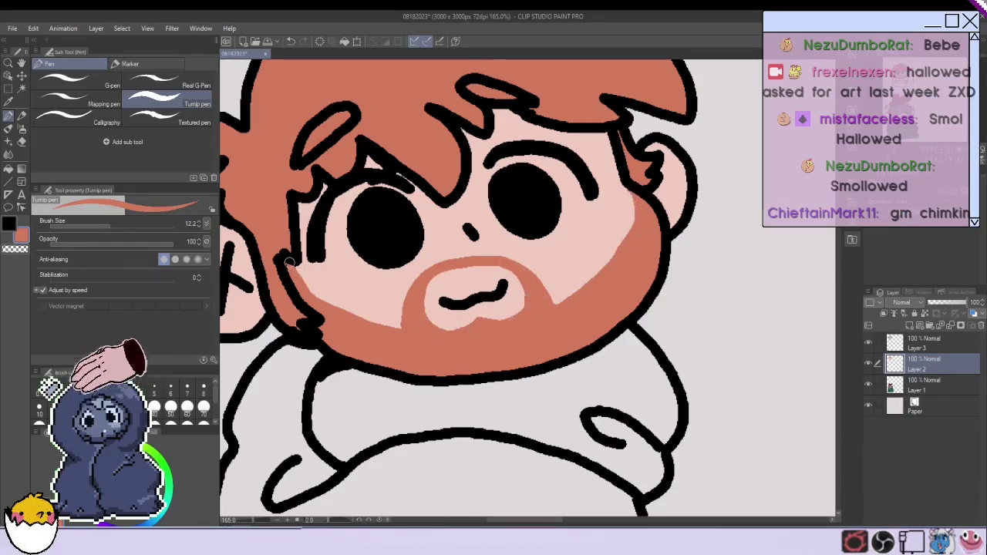
pyautogui.scroll(-11, 392, 320)
pyautogui.scroll(8, 373, 374)
# Pick a muted purple and fill the character's body, folded arms and sleeves with it.
pyautogui.click(117, 525)
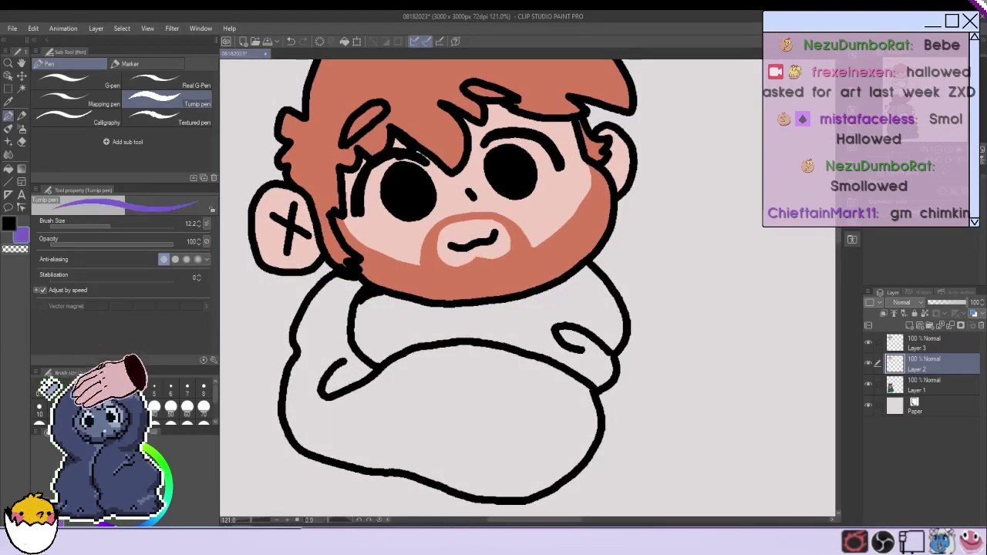
pyautogui.click(7, 167)
pyautogui.click(447, 432)
pyautogui.click(463, 316)
pyautogui.click(590, 366)
pyautogui.scroll(-3, 519, 365)
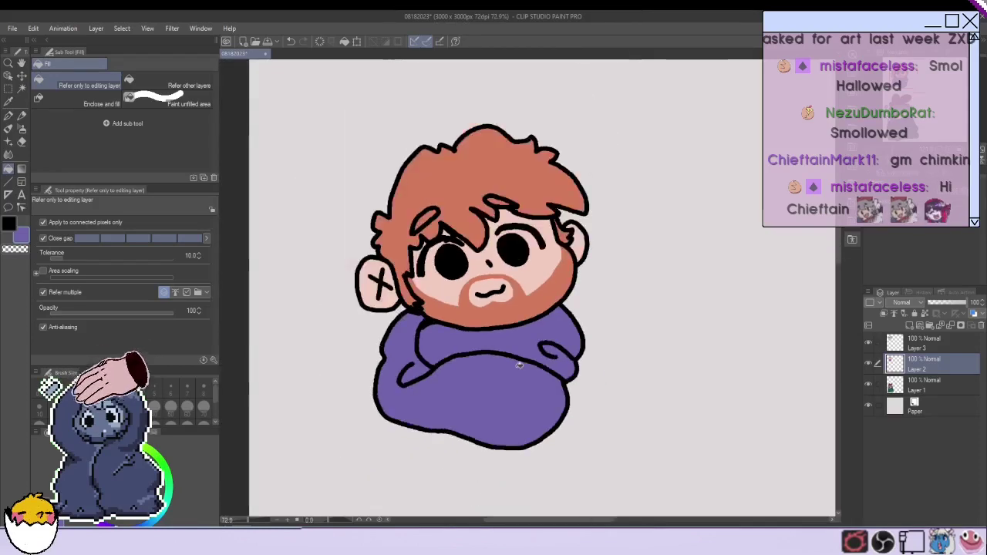
# On the line art layer, paint a white streak and a small white dot as highlights in each eye.
pyautogui.scroll(2, 519, 364)
pyautogui.hotkey('alt', ']')
pyautogui.scroll(1, 502, 279)
pyautogui.scroll(3, 502, 279)
pyautogui.press('p')
pyautogui.hotkey('ctrl', 'z')
pyautogui.moveTo(363, 248)
pyautogui.mouseDown()
pyautogui.moveTo(340, 253)
pyautogui.moveTo(354, 258)
pyautogui.mouseUp()
pyautogui.moveTo(471, 233); pyautogui.dragTo(490, 229)
pyautogui.click(457, 265)
pyautogui.click(332, 295)
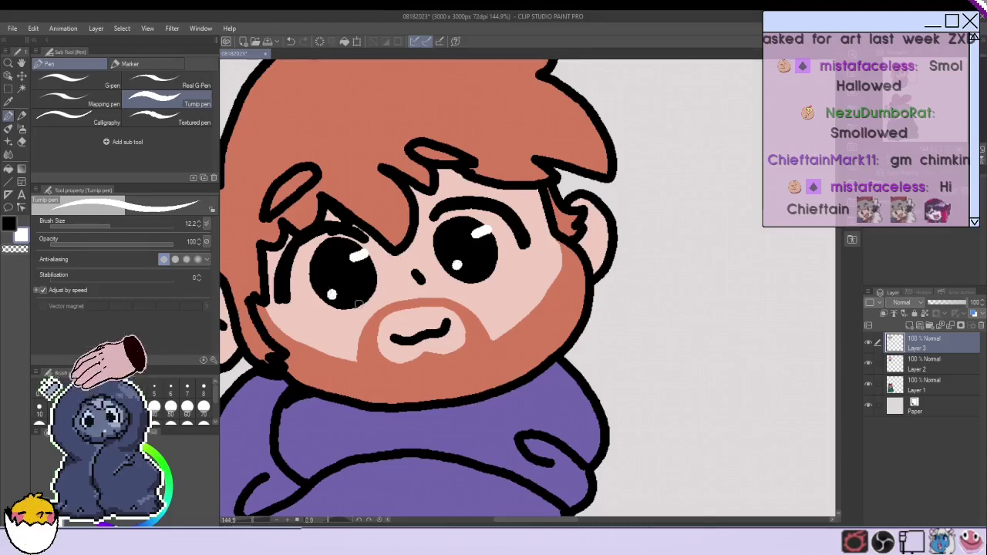
pyautogui.scroll(-3, 440, 244)
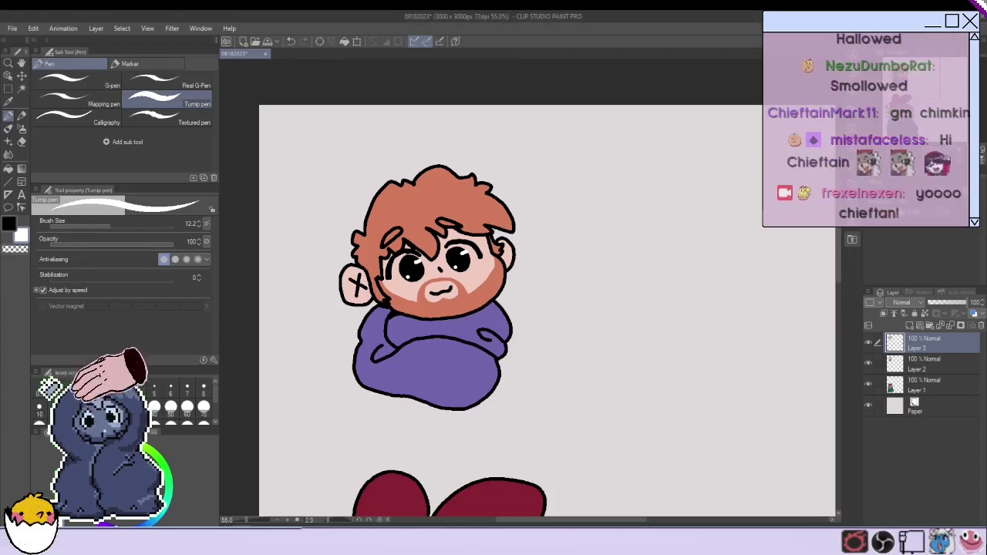
# Merge the redhead's line art layer with its colour layer.
pyautogui.hotkey('ctrl', 'z')
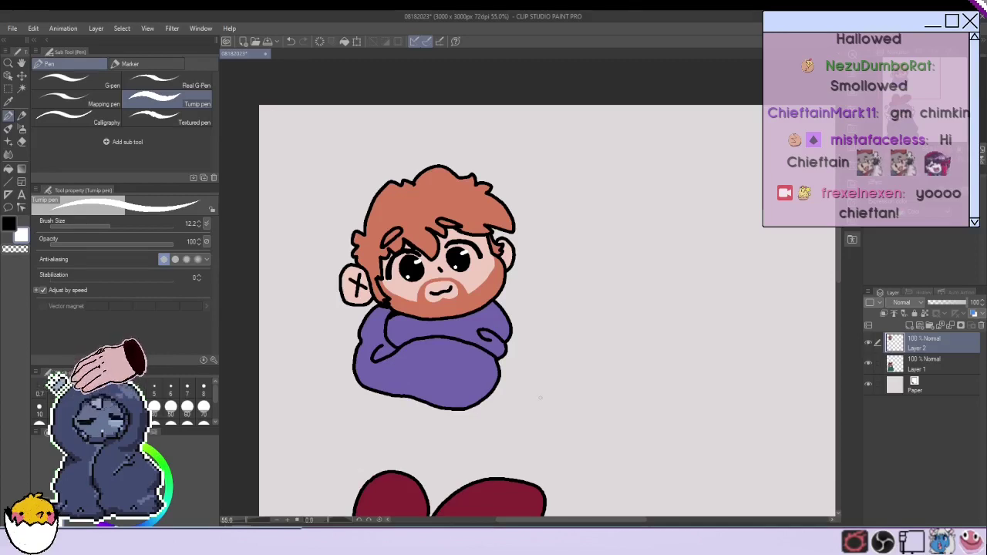
pyautogui.scroll(-2, 594, 395)
pyautogui.hotkey('ctrl', 'y')
# Move the merged redhead down and closer to the page's left edge, and add an empty layer above it.
pyautogui.press('k')
pyautogui.moveTo(388, 285); pyautogui.dragTo(351, 312)
pyautogui.press('p')
pyautogui.hotkey('alt', ']')
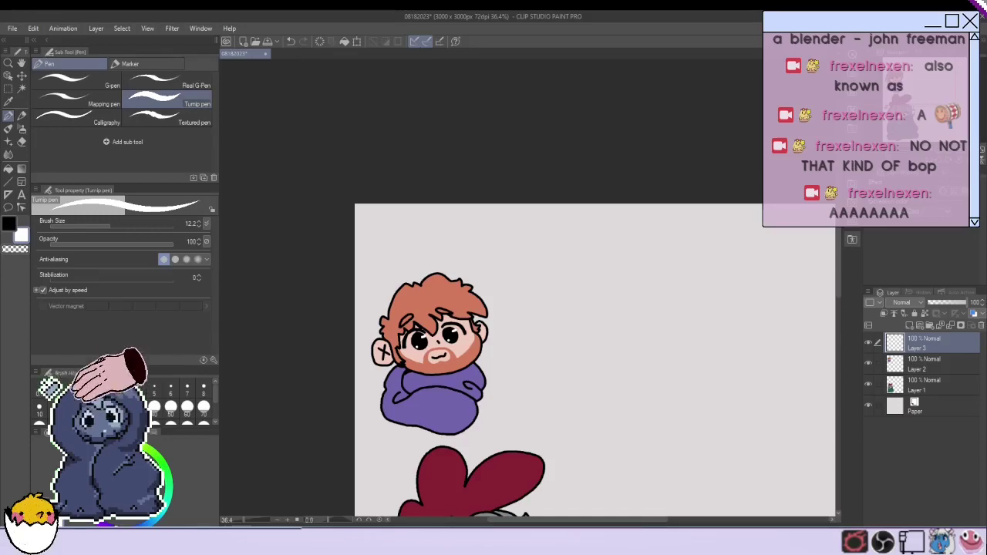
# Sketch a large oval head in purple with the Round mixing brush in the empty area beside the redhead.
pyautogui.scroll(2, 746, 330)
pyautogui.scroll(-2, 671, 301)
pyautogui.scroll(2, 700, 351)
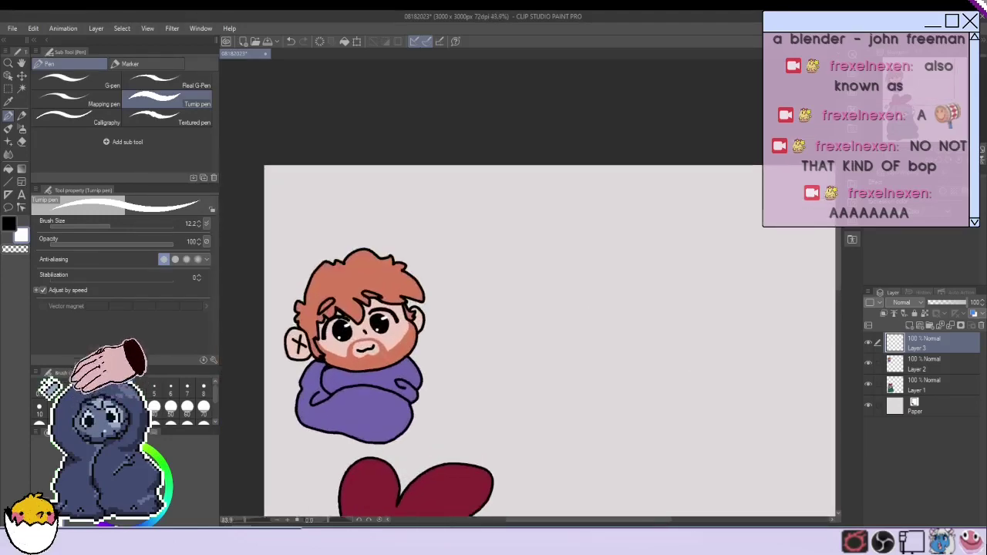
pyautogui.click(8, 130)
pyautogui.scroll(-3, 533, 260)
pyautogui.scroll(3, 532, 261)
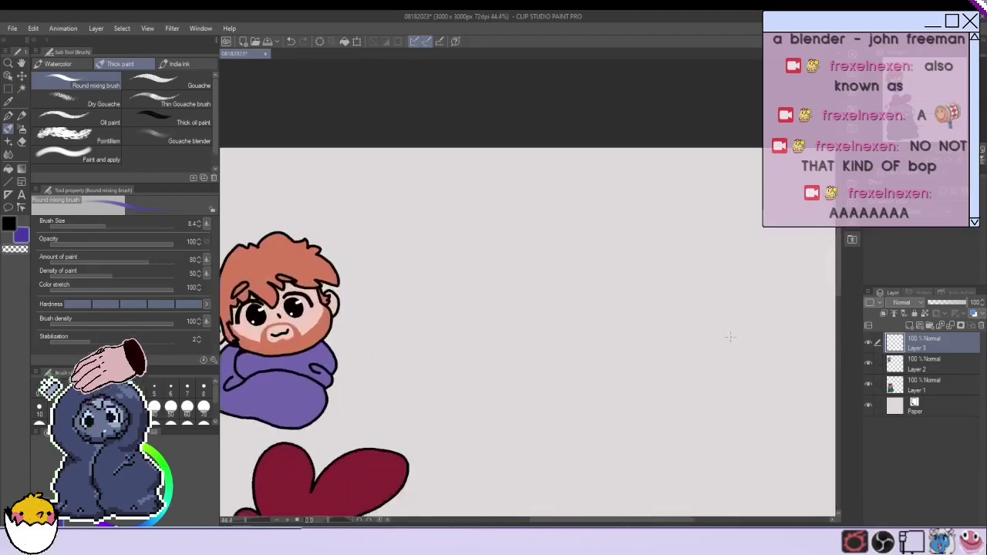
pyautogui.scroll(1, 533, 261)
pyautogui.moveTo(353, 205)
pyautogui.mouseDown()
pyautogui.moveTo(399, 234)
pyautogui.moveTo(422, 307)
pyautogui.mouseUp()
pyautogui.hotkey('ctrl', 'z')
pyautogui.moveTo(413, 209)
pyautogui.mouseDown()
pyautogui.moveTo(499, 362)
pyautogui.moveTo(386, 369)
pyautogui.mouseUp()
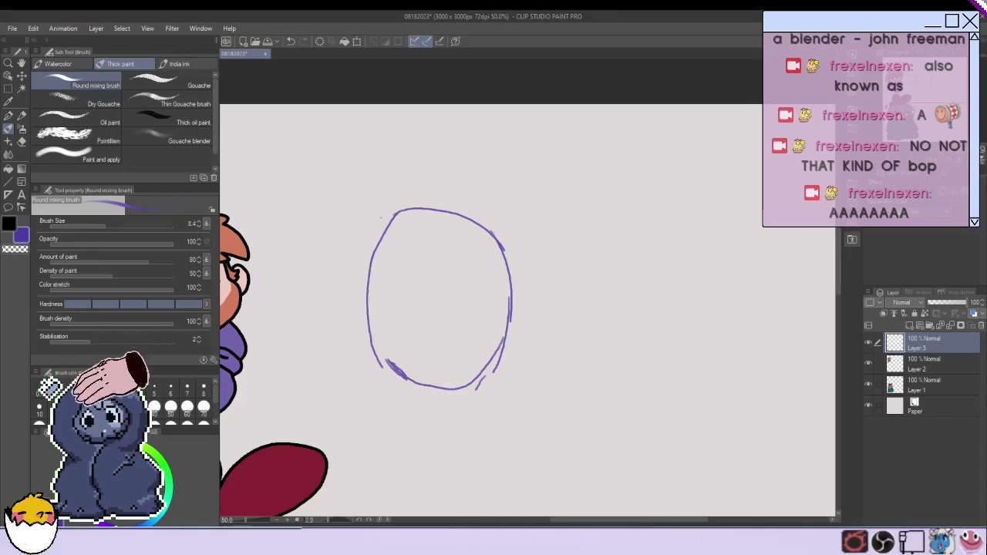
# Sketch long hair sweeping from the top of the head down one side of the face.
pyautogui.moveTo(415, 202); pyautogui.dragTo(356, 234)
pyautogui.moveTo(347, 258); pyautogui.dragTo(346, 291)
pyautogui.moveTo(412, 217); pyautogui.dragTo(379, 273)
pyautogui.moveTo(376, 280); pyautogui.dragTo(352, 368)
pyautogui.moveTo(346, 282); pyautogui.dragTo(359, 378)
pyautogui.moveTo(429, 204)
pyautogui.mouseDown()
pyautogui.moveTo(358, 203)
pyautogui.moveTo(353, 373)
pyautogui.mouseUp()
# Sketch heavy-lidded half-closed eyes with small pupils and slanted eyebrows, and extend the hair over the crown.
pyautogui.moveTo(380, 295); pyautogui.dragTo(513, 284)
pyautogui.moveTo(393, 319)
pyautogui.mouseDown()
pyautogui.moveTo(424, 304)
pyautogui.moveTo(510, 298)
pyautogui.mouseUp()
pyautogui.hotkey('ctrl', 'z')
pyautogui.moveTo(461, 253)
pyautogui.mouseDown()
pyautogui.moveTo(497, 265)
pyautogui.moveTo(491, 259)
pyautogui.mouseUp()
pyautogui.moveTo(387, 271)
pyautogui.mouseDown()
pyautogui.moveTo(417, 248)
pyautogui.moveTo(388, 271)
pyautogui.mouseUp()
pyautogui.moveTo(408, 182); pyautogui.dragTo(441, 204)
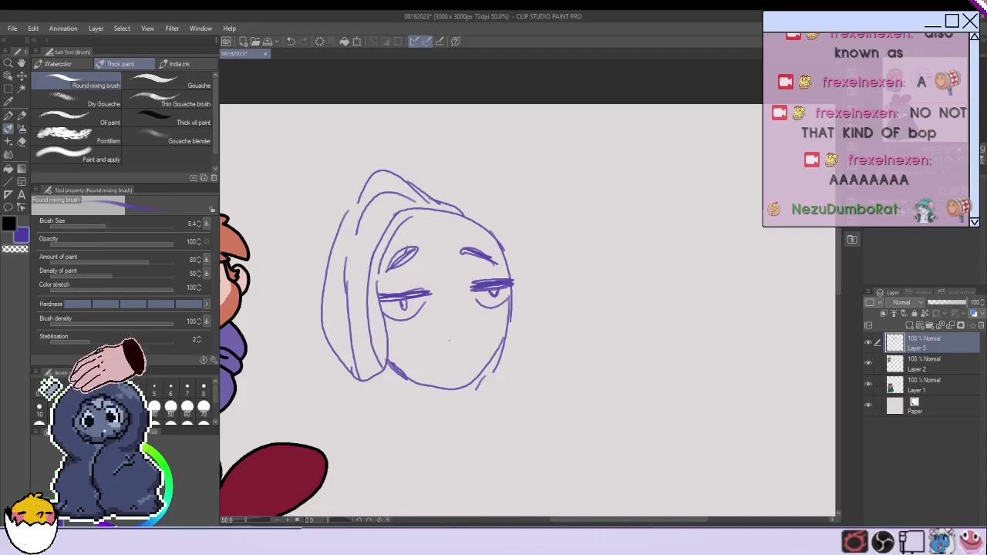
# Sketch a thick cigar with a round end and wrapping lines sticking out of the mouth, plus a puff of smoke above.
pyautogui.moveTo(448, 339)
pyautogui.mouseDown()
pyautogui.moveTo(588, 337)
pyautogui.moveTo(569, 342)
pyautogui.mouseUp()
pyautogui.hotkey('ctrl', 'z')
pyautogui.moveTo(567, 379)
pyautogui.mouseDown()
pyautogui.moveTo(487, 369)
pyautogui.moveTo(478, 356)
pyautogui.mouseUp()
pyautogui.hotkey('ctrl', 'z')
pyautogui.moveTo(451, 350); pyautogui.dragTo(558, 373)
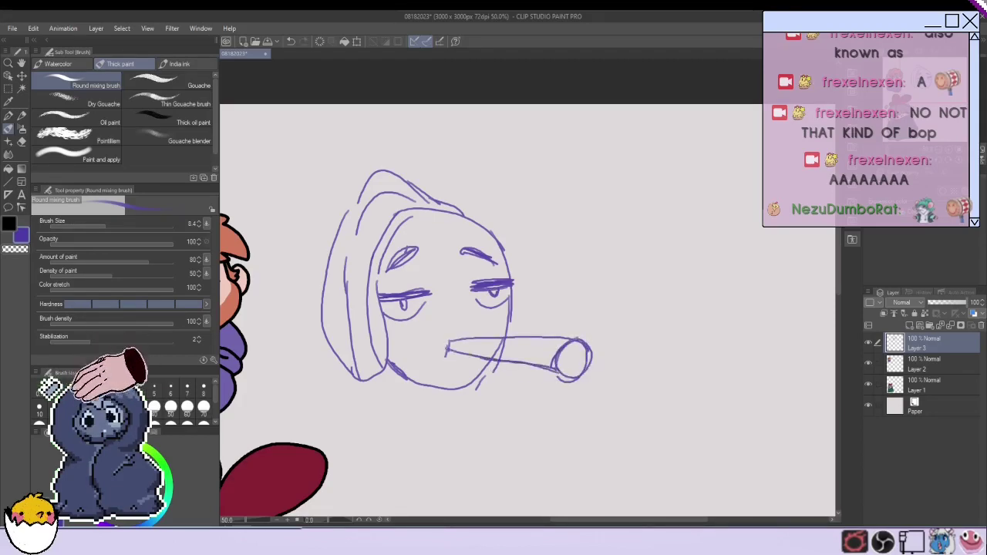
pyautogui.moveTo(517, 346); pyautogui.dragTo(527, 362)
pyautogui.moveTo(536, 337); pyautogui.dragTo(540, 358)
pyautogui.moveTo(549, 339); pyautogui.dragTo(560, 363)
pyautogui.moveTo(567, 319)
pyautogui.mouseDown()
pyautogui.moveTo(611, 259)
pyautogui.moveTo(616, 307)
pyautogui.mouseUp()
pyautogui.moveTo(609, 312); pyautogui.dragTo(603, 325)
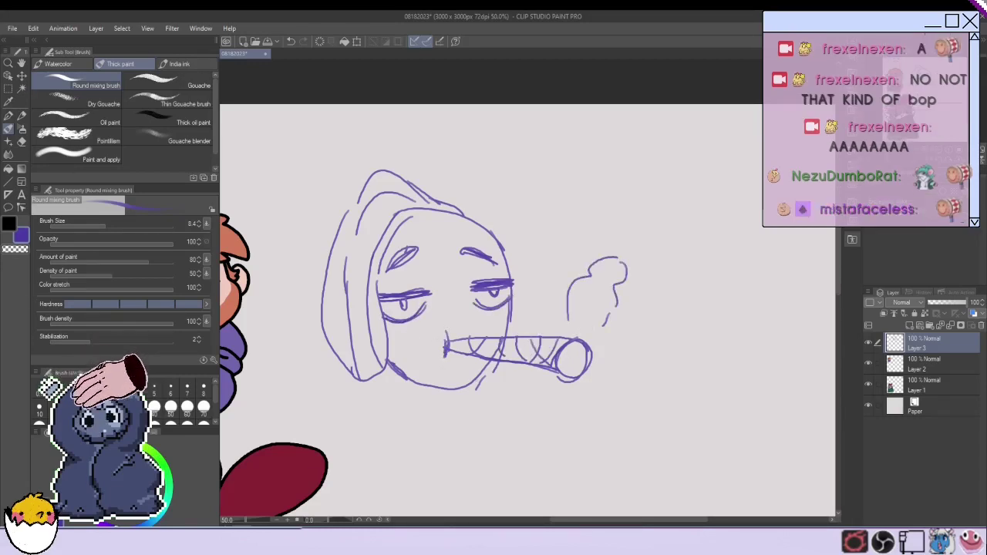
# Sketch short lower lashes and a nose line on the face, and add the neck with a collar below the chin.
pyautogui.moveTo(402, 325); pyautogui.dragTo(400, 336)
pyautogui.moveTo(396, 326); pyautogui.dragTo(394, 337)
pyautogui.moveTo(390, 325); pyautogui.dragTo(388, 333)
pyautogui.moveTo(490, 362); pyautogui.dragTo(385, 363)
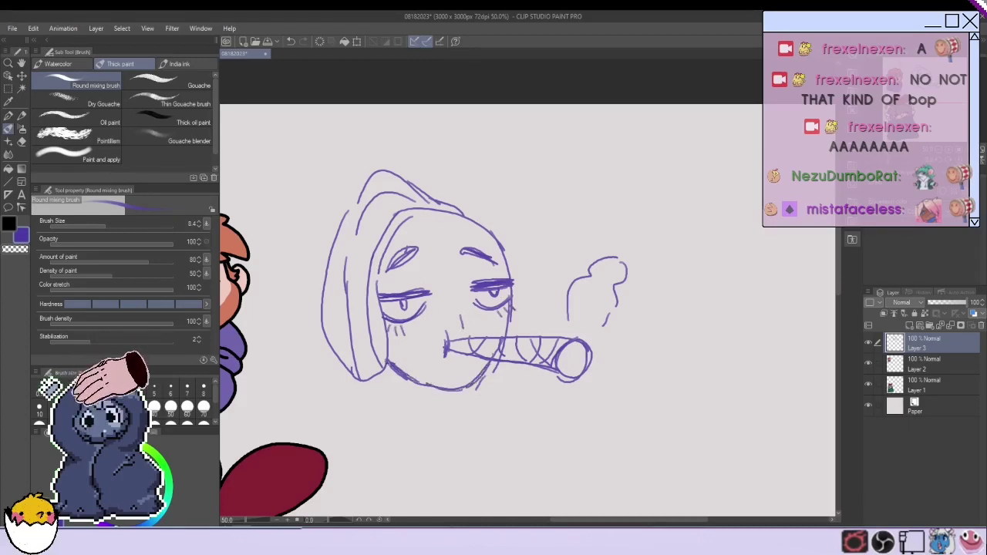
pyautogui.moveTo(451, 396); pyautogui.dragTo(383, 399)
pyautogui.moveTo(449, 389)
pyautogui.mouseDown()
pyautogui.moveTo(391, 411)
pyautogui.moveTo(453, 413)
pyautogui.mouseUp()
pyautogui.moveTo(390, 412); pyautogui.dragTo(423, 426)
# Extend the side hair down past the neck and thicken its outer contour with extra strokes.
pyautogui.moveTo(367, 291)
pyautogui.mouseDown()
pyautogui.moveTo(388, 381)
pyautogui.moveTo(374, 423)
pyautogui.mouseUp()
pyautogui.moveTo(350, 398); pyautogui.dragTo(369, 422)
pyautogui.moveTo(350, 340); pyautogui.dragTo(361, 419)
pyautogui.moveTo(357, 209)
pyautogui.mouseDown()
pyautogui.moveTo(321, 335)
pyautogui.moveTo(339, 358)
pyautogui.mouseUp()
pyautogui.moveTo(345, 374); pyautogui.dragTo(345, 403)
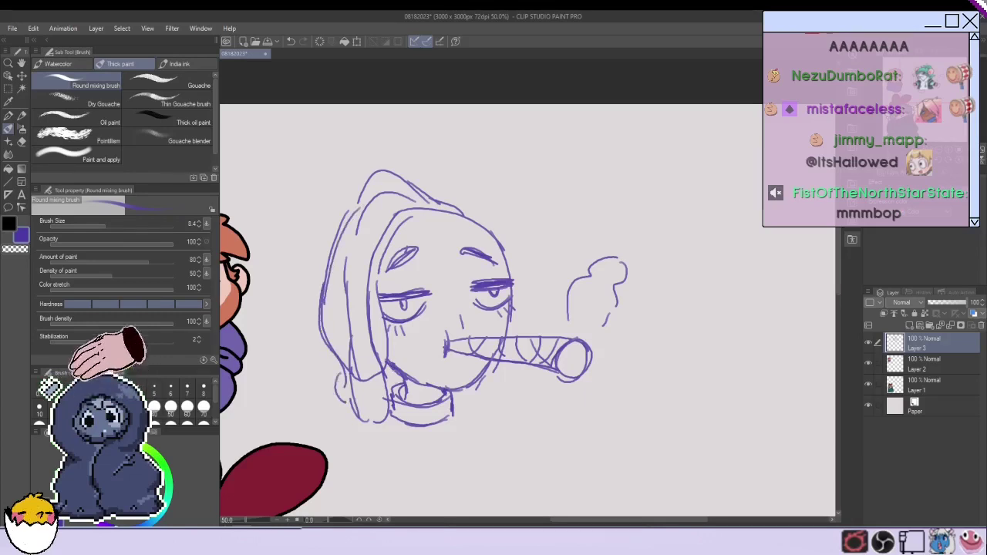
# Reinforce the sketched eyelids and the cigar's upper edge, and refine the nose.
pyautogui.moveTo(470, 292); pyautogui.dragTo(509, 288)
pyautogui.hotkey('ctrl', 'z')
pyautogui.moveTo(381, 299); pyautogui.dragTo(425, 293)
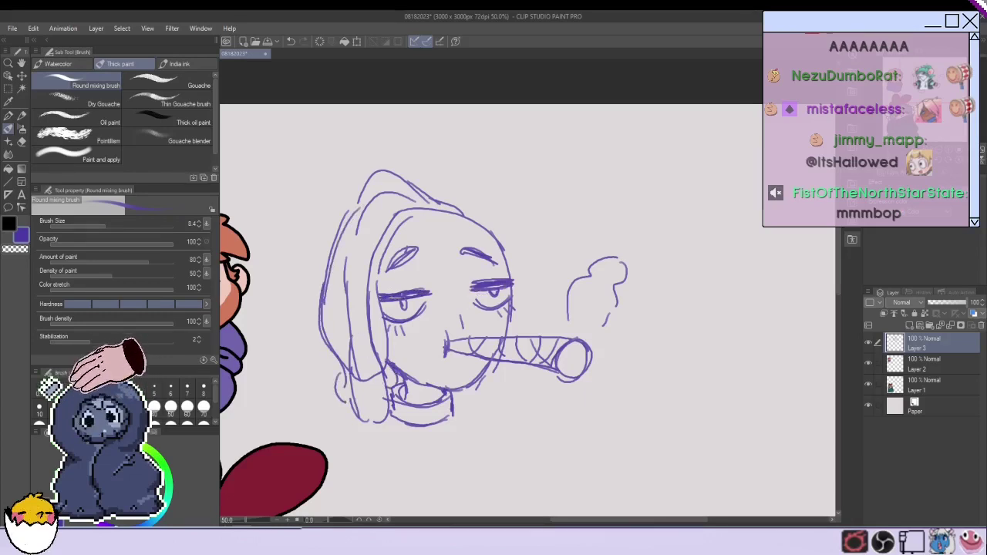
pyautogui.moveTo(449, 342); pyautogui.dragTo(518, 338)
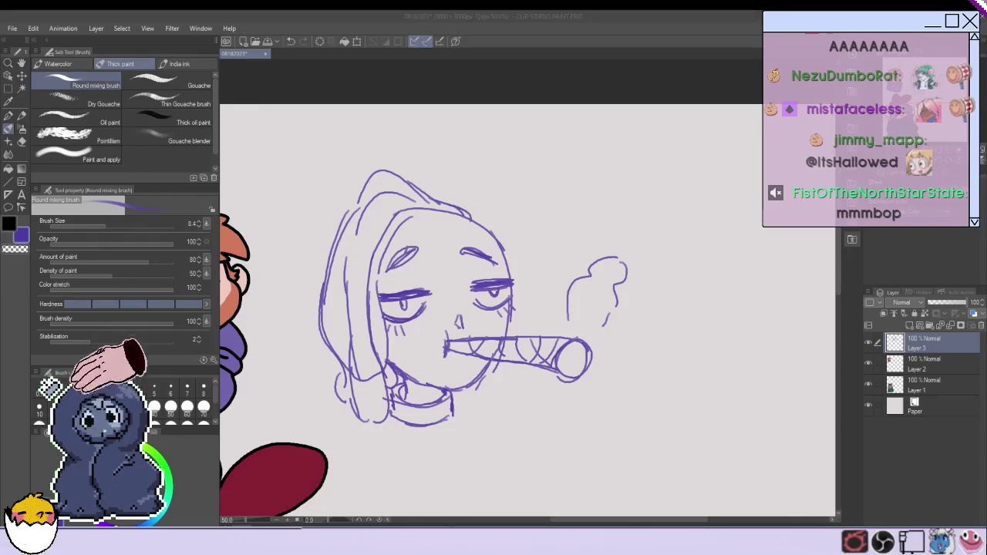
pyautogui.click(737, 306)
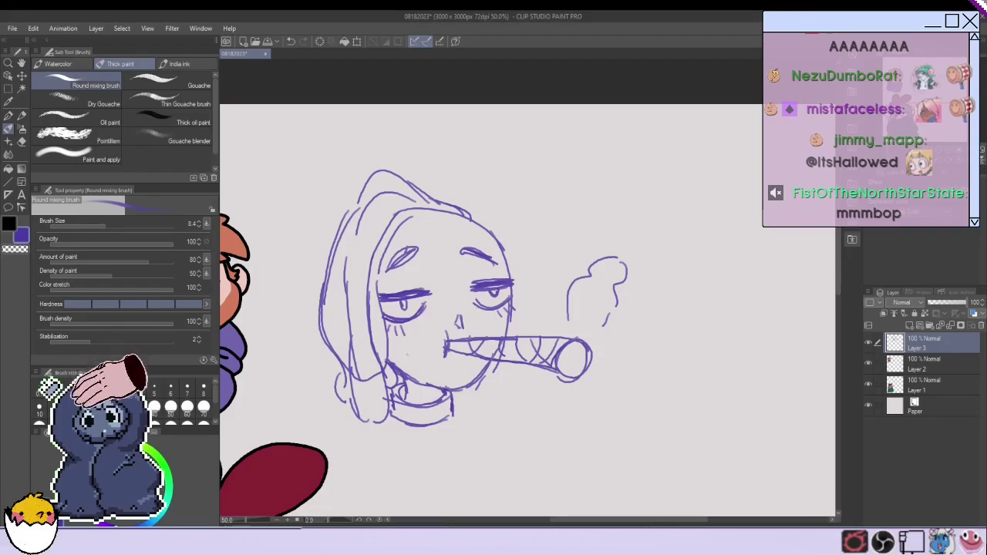
# Lower the sketch layer's opacity to 51%, add an empty layer above it, and pick black for inking.
pyautogui.scroll(1, 407, 354)
pyautogui.scroll(-1, 407, 354)
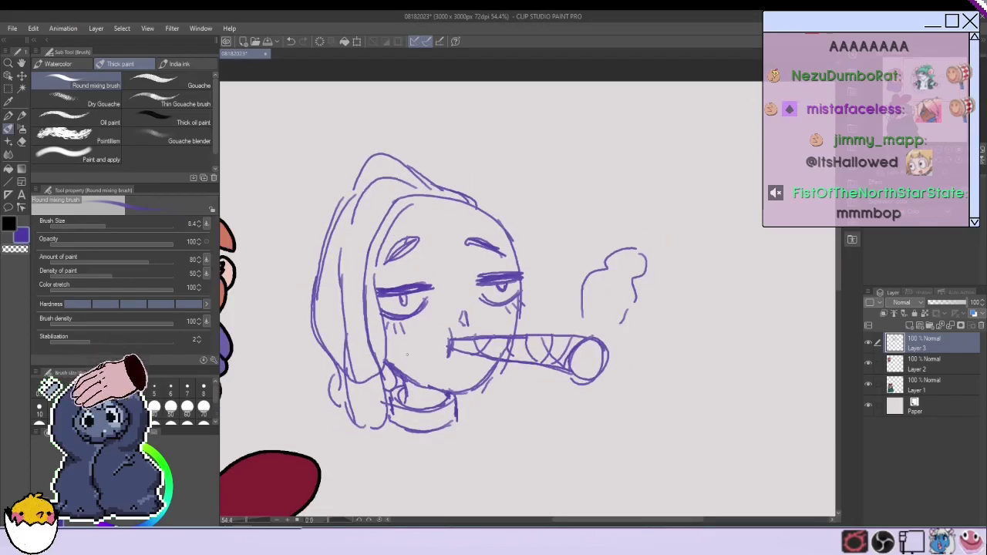
pyautogui.click(948, 302)
pyautogui.click(910, 326)
pyautogui.click(99, 509)
pyautogui.scroll(2, 363, 309)
pyautogui.scroll(2, 362, 308)
pyautogui.moveTo(426, 276)
pyautogui.mouseDown()
pyautogui.moveTo(481, 275)
pyautogui.moveTo(393, 279)
pyautogui.mouseUp()
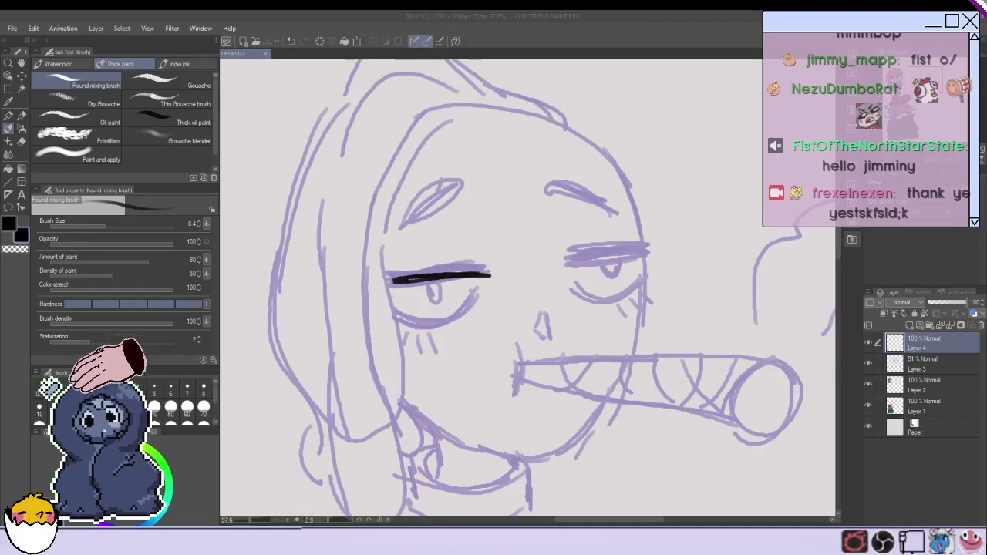
pyautogui.moveTo(485, 274)
pyautogui.mouseDown()
pyautogui.moveTo(370, 271)
pyautogui.moveTo(414, 279)
pyautogui.moveTo(375, 271)
pyautogui.mouseUp()
pyautogui.moveTo(660, 242); pyautogui.dragTo(572, 260)
pyautogui.moveTo(658, 239); pyautogui.dragTo(600, 253)
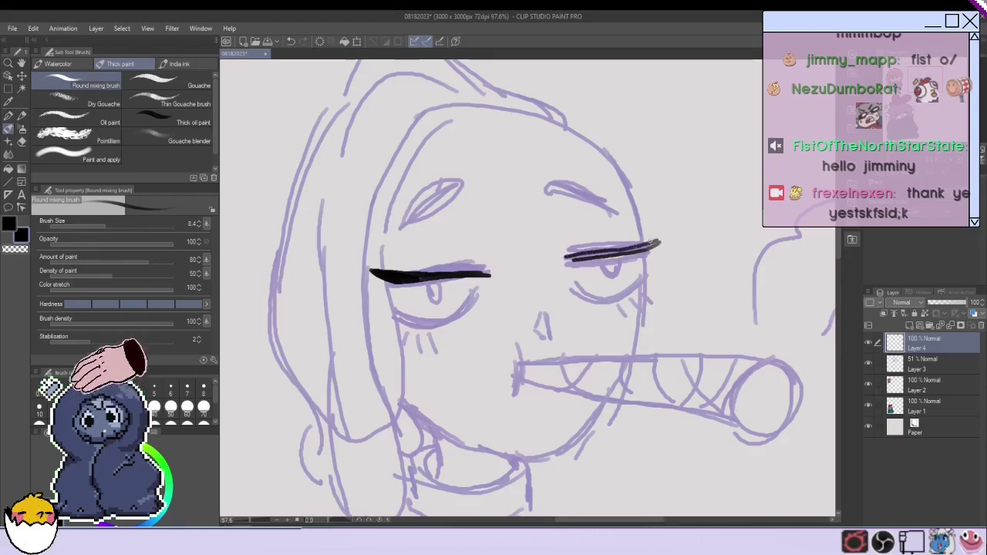
pyautogui.hotkey('ctrl', 'z')
pyautogui.hotkey('ctrl', 'z')
pyautogui.hotkey('ctrl', 'z')
pyautogui.hotkey('ctrl', 'z')
pyautogui.hotkey('ctrl', 'z')
pyautogui.hotkey('ctrl', 'z')
pyautogui.hotkey('ctrl', 'z')
pyautogui.hotkey('ctrl', 'z')
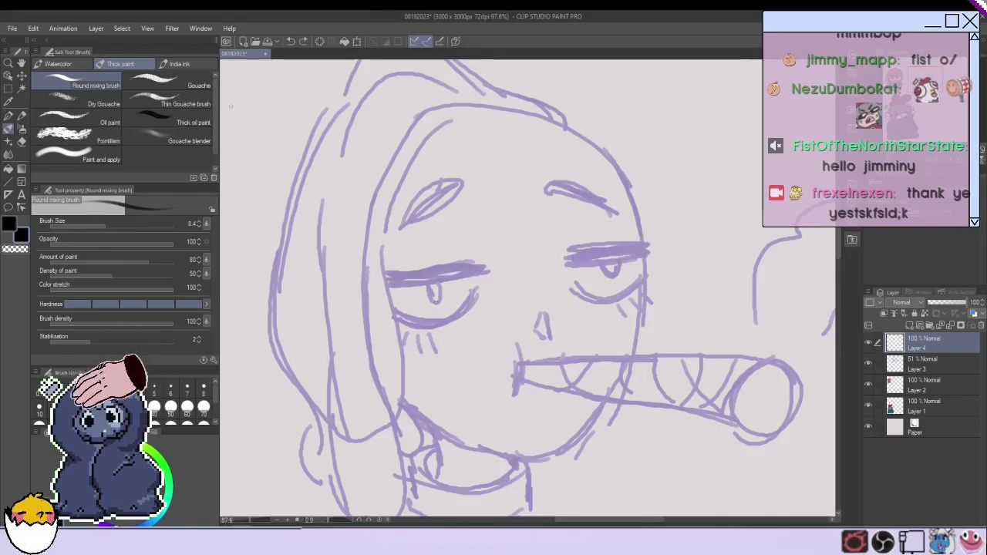
# Ink the thick upper eyelids and outline both slanted eyebrows in black with the Turnip pen.
pyautogui.press('p')
pyautogui.moveTo(484, 268)
pyautogui.mouseDown()
pyautogui.moveTo(364, 270)
pyautogui.moveTo(387, 280)
pyautogui.moveTo(483, 269)
pyautogui.moveTo(371, 272)
pyautogui.mouseUp()
pyautogui.moveTo(571, 260)
pyautogui.mouseDown()
pyautogui.moveTo(643, 242)
pyautogui.moveTo(642, 251)
pyautogui.moveTo(566, 261)
pyautogui.moveTo(645, 238)
pyautogui.moveTo(570, 259)
pyautogui.mouseUp()
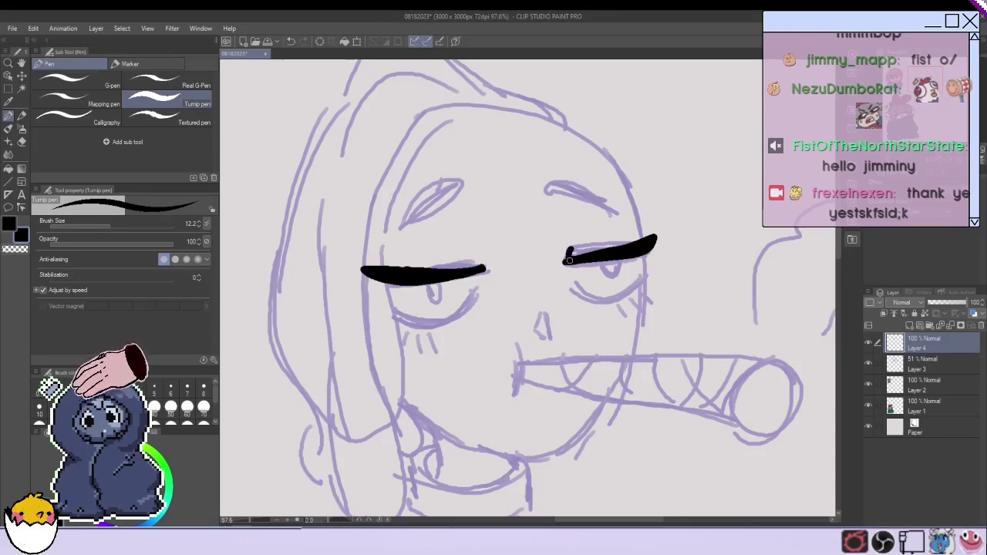
pyautogui.moveTo(476, 268); pyautogui.dragTo(467, 259)
pyautogui.moveTo(397, 228)
pyautogui.mouseDown()
pyautogui.moveTo(438, 189)
pyautogui.moveTo(435, 211)
pyautogui.moveTo(397, 224)
pyautogui.mouseUp()
pyautogui.moveTo(610, 208)
pyautogui.mouseDown()
pyautogui.moveTo(599, 205)
pyautogui.moveTo(613, 210)
pyautogui.mouseUp()
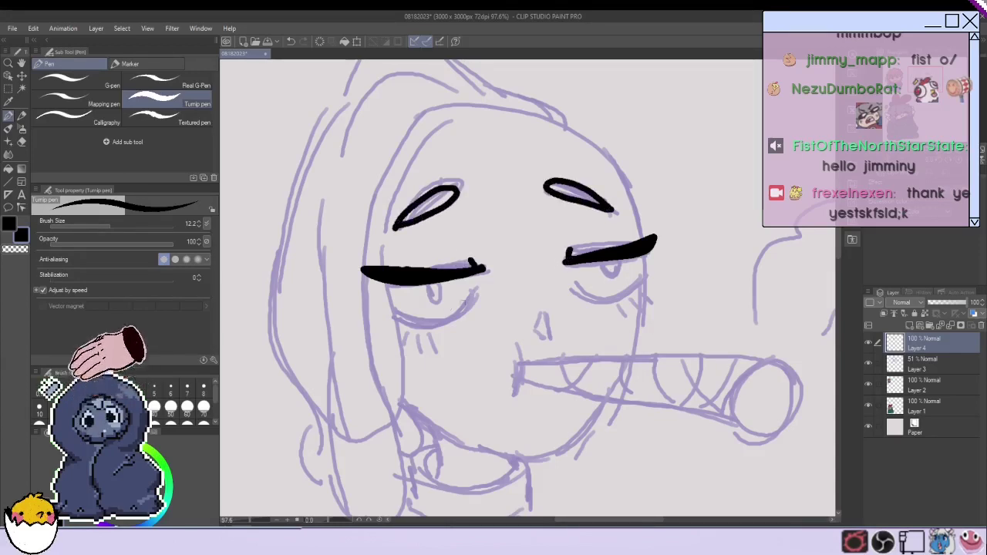
# Ink curved lower lids under both eyes and add short ball-tipped lower lashes along them.
pyautogui.moveTo(480, 294)
pyautogui.mouseDown()
pyautogui.moveTo(433, 324)
pyautogui.moveTo(384, 312)
pyautogui.mouseUp()
pyautogui.moveTo(650, 276)
pyautogui.mouseDown()
pyautogui.moveTo(627, 295)
pyautogui.moveTo(567, 285)
pyautogui.mouseUp()
pyautogui.moveTo(479, 296)
pyautogui.mouseDown()
pyautogui.moveTo(459, 319)
pyautogui.moveTo(415, 329)
pyautogui.moveTo(383, 312)
pyautogui.mouseUp()
pyautogui.moveTo(650, 276)
pyautogui.mouseDown()
pyautogui.moveTo(611, 305)
pyautogui.moveTo(567, 287)
pyautogui.mouseUp()
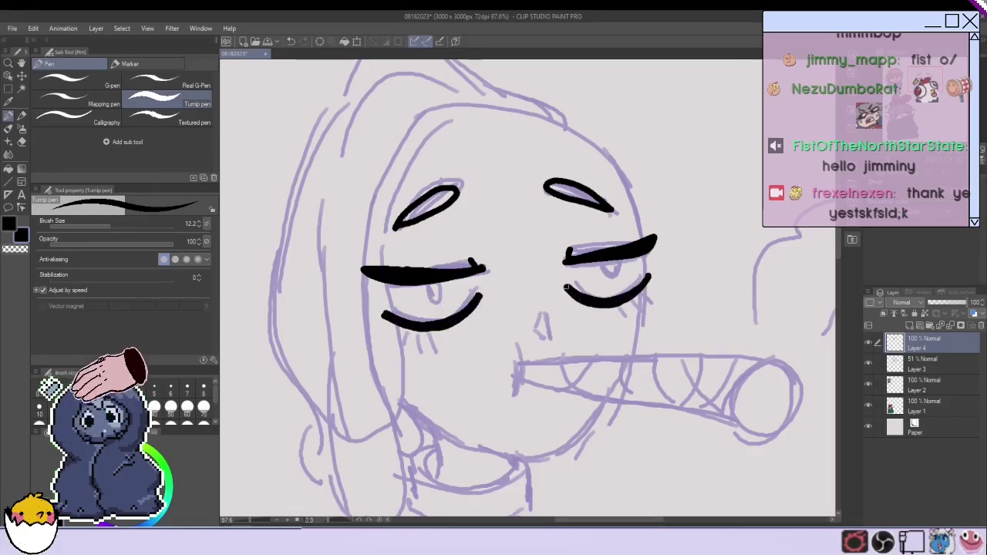
pyautogui.moveTo(472, 307)
pyautogui.mouseDown()
pyautogui.moveTo(421, 330)
pyautogui.moveTo(456, 320)
pyautogui.moveTo(407, 326)
pyautogui.moveTo(382, 312)
pyautogui.moveTo(429, 350)
pyautogui.moveTo(378, 334)
pyautogui.mouseUp()
pyautogui.hotkey('ctrl', 'z')
pyautogui.moveTo(645, 279)
pyautogui.mouseDown()
pyautogui.moveTo(665, 294)
pyautogui.moveTo(654, 307)
pyautogui.mouseUp()
pyautogui.moveTo(648, 299)
pyautogui.mouseDown()
pyautogui.moveTo(657, 310)
pyautogui.moveTo(626, 325)
pyautogui.mouseUp()
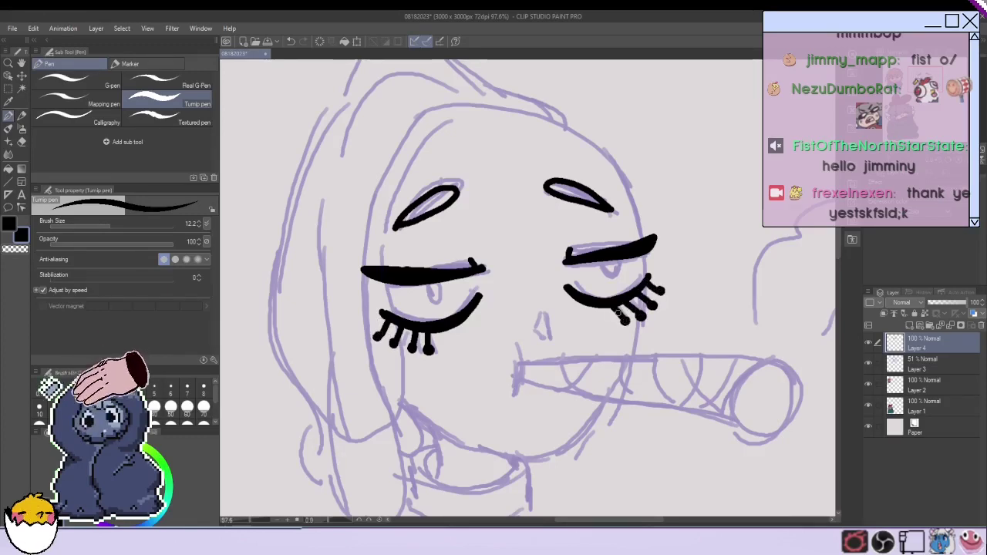
# Ink the outer edge closing the far eye and a small looped pupil on each lower lid.
pyautogui.moveTo(643, 254); pyautogui.dragTo(640, 290)
pyautogui.hotkey('ctrl', 'z')
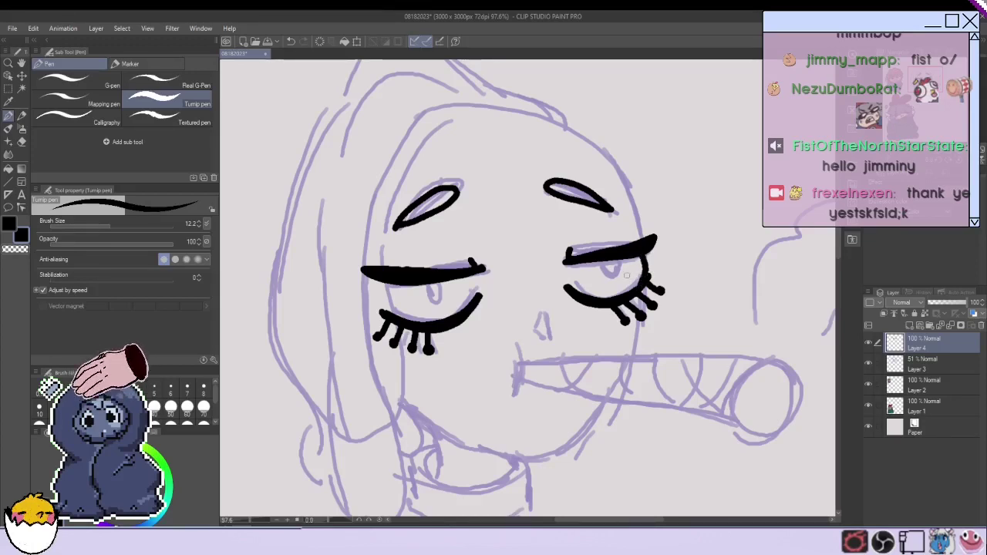
pyautogui.hotkey('ctrl', 'z')
pyautogui.moveTo(639, 253); pyautogui.dragTo(642, 275)
pyautogui.hotkey('ctrl', 'z')
pyautogui.hotkey('ctrl', 'z')
pyautogui.hotkey('ctrl', 'z')
pyautogui.hotkey('ctrl', 'z')
pyautogui.moveTo(446, 280)
pyautogui.mouseDown()
pyautogui.moveTo(436, 300)
pyautogui.moveTo(425, 282)
pyautogui.mouseUp()
pyautogui.hotkey('ctrl', 'z')
pyautogui.moveTo(456, 315); pyautogui.dragTo(445, 317)
pyautogui.moveTo(615, 284); pyautogui.dragTo(602, 303)
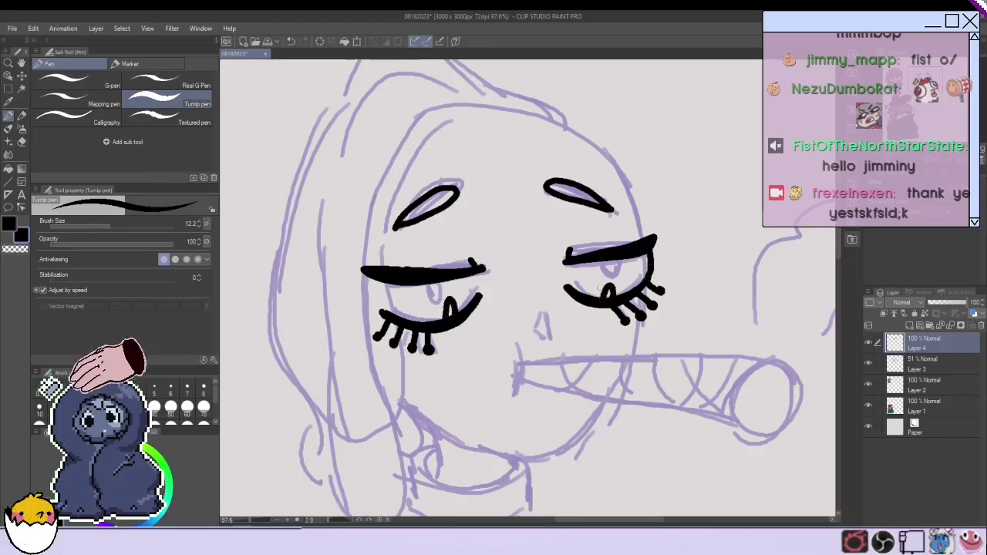
# Ink the nose, the short mouth line and the tapered cigar with its wrapping bands and jagged burning end.
pyautogui.scroll(-5, 601, 288)
pyautogui.scroll(5, 676, 312)
pyautogui.scroll(-1, 610, 300)
pyautogui.moveTo(505, 291)
pyautogui.mouseDown()
pyautogui.moveTo(510, 316)
pyautogui.moveTo(490, 367)
pyautogui.mouseUp()
pyautogui.moveTo(485, 327)
pyautogui.mouseDown()
pyautogui.moveTo(696, 332)
pyautogui.moveTo(702, 367)
pyautogui.moveTo(684, 390)
pyautogui.moveTo(490, 358)
pyautogui.moveTo(663, 389)
pyautogui.mouseUp()
pyautogui.hotkey('ctrl', 'z')
pyautogui.moveTo(672, 337); pyautogui.dragTo(668, 388)
pyautogui.moveTo(654, 330)
pyautogui.mouseDown()
pyautogui.moveTo(645, 360)
pyautogui.moveTo(653, 381)
pyautogui.mouseUp()
pyautogui.moveTo(625, 333)
pyautogui.mouseDown()
pyautogui.moveTo(628, 380)
pyautogui.moveTo(620, 367)
pyautogui.mouseUp()
pyautogui.moveTo(580, 332)
pyautogui.mouseDown()
pyautogui.moveTo(597, 375)
pyautogui.moveTo(499, 351)
pyautogui.mouseUp()
pyautogui.hotkey('ctrl', 'z')
pyautogui.hotkey('ctrl', 'z')
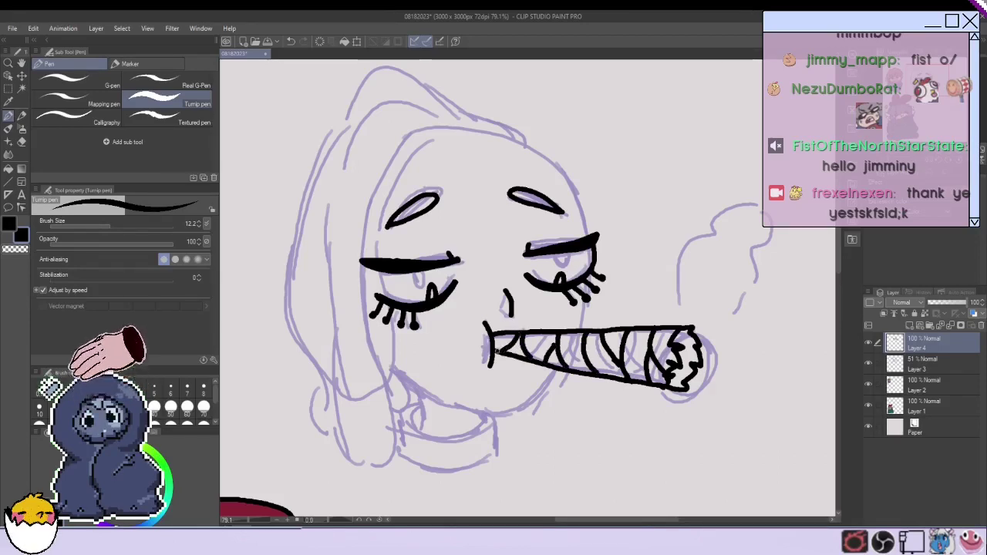
# Ink the curly smoke puff above the cigar and the swept-back hair with its long drooping strands in black.
pyautogui.moveTo(684, 305)
pyautogui.mouseDown()
pyautogui.moveTo(693, 245)
pyautogui.moveTo(730, 307)
pyautogui.moveTo(704, 318)
pyautogui.moveTo(688, 361)
pyautogui.moveTo(675, 332)
pyautogui.moveTo(691, 362)
pyautogui.moveTo(674, 389)
pyautogui.moveTo(680, 369)
pyautogui.mouseUp()
pyautogui.scroll(-1, 680, 369)
pyautogui.moveTo(549, 179)
pyautogui.mouseDown()
pyautogui.moveTo(483, 139)
pyautogui.moveTo(379, 183)
pyautogui.moveTo(367, 381)
pyautogui.moveTo(432, 432)
pyautogui.moveTo(403, 330)
pyautogui.moveTo(429, 203)
pyautogui.moveTo(512, 164)
pyautogui.moveTo(538, 174)
pyautogui.mouseUp()
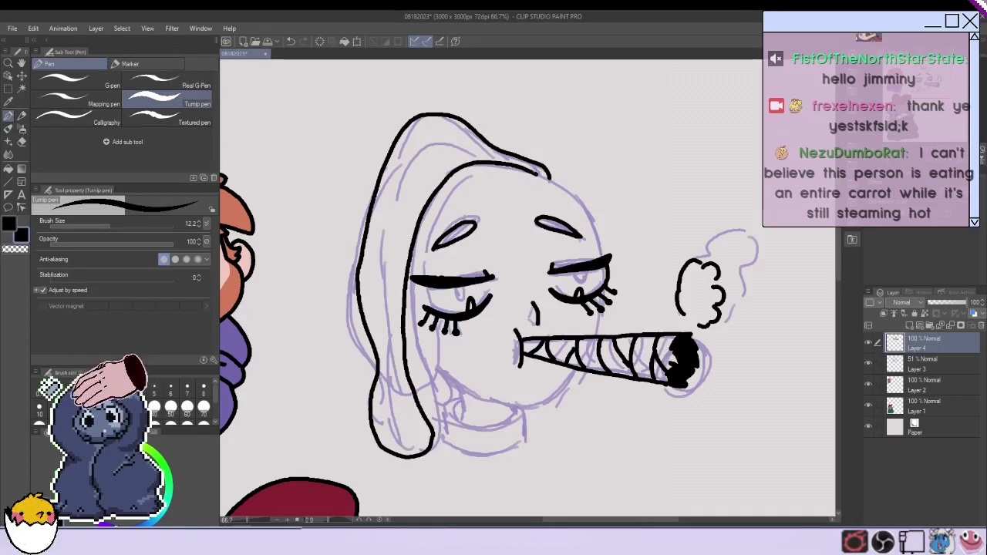
pyautogui.moveTo(397, 134)
pyautogui.mouseDown()
pyautogui.moveTo(378, 162)
pyautogui.moveTo(339, 347)
pyautogui.moveTo(363, 434)
pyautogui.moveTo(372, 415)
pyautogui.mouseUp()
pyautogui.moveTo(408, 262)
pyautogui.mouseDown()
pyautogui.moveTo(409, 283)
pyautogui.moveTo(462, 367)
pyautogui.moveTo(432, 406)
pyautogui.moveTo(407, 374)
pyautogui.mouseUp()
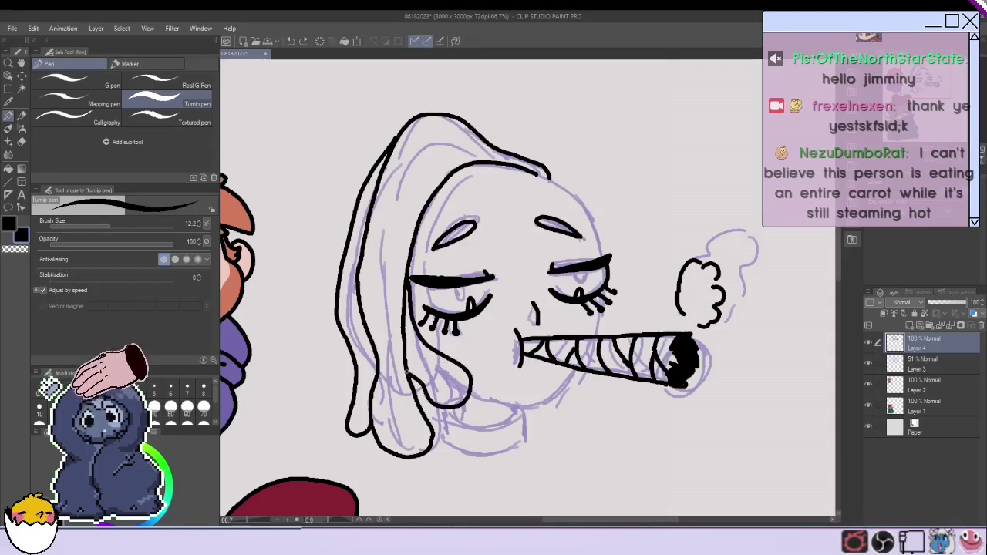
pyautogui.hotkey('ctrl', 'z')
pyautogui.moveTo(408, 273)
pyautogui.mouseDown()
pyautogui.moveTo(452, 425)
pyautogui.moveTo(425, 416)
pyautogui.mouseUp()
# Ink the jaw, the neck with its curved collar, and the far side of the face up to the hairline.
pyautogui.moveTo(574, 370)
pyautogui.mouseDown()
pyautogui.moveTo(515, 407)
pyautogui.moveTo(472, 394)
pyautogui.moveTo(505, 422)
pyautogui.moveTo(461, 422)
pyautogui.moveTo(524, 443)
pyautogui.mouseUp()
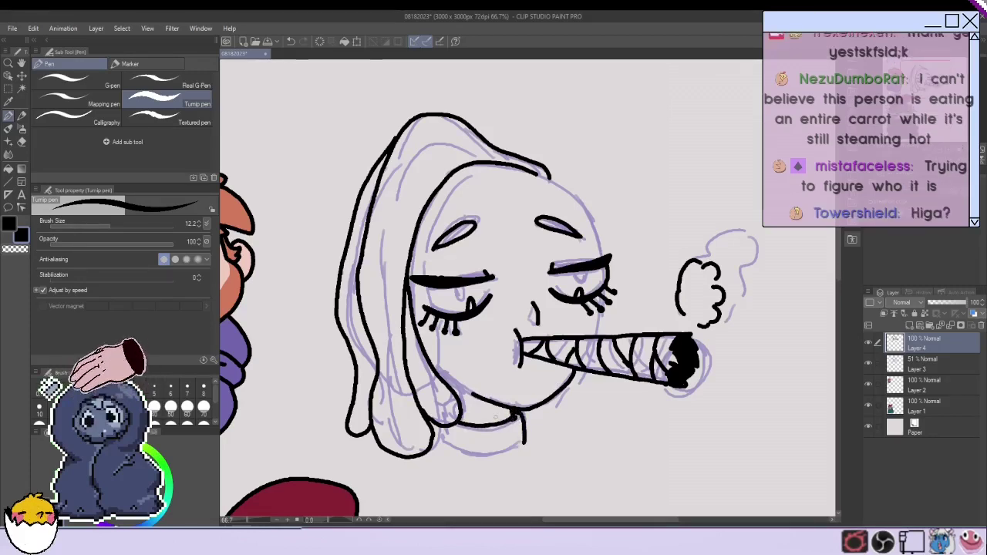
pyautogui.moveTo(437, 424)
pyautogui.mouseDown()
pyautogui.moveTo(465, 455)
pyautogui.moveTo(519, 449)
pyautogui.moveTo(524, 438)
pyautogui.mouseUp()
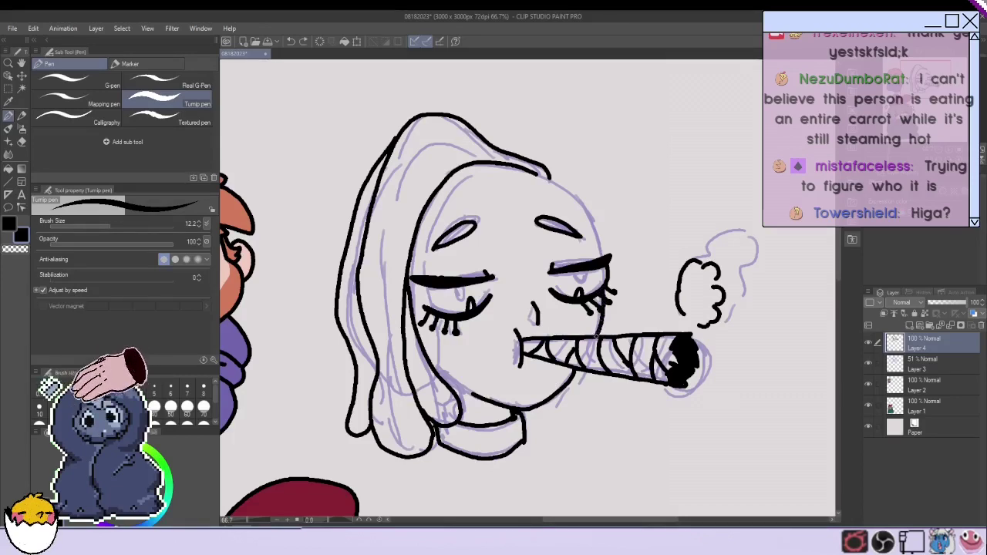
pyautogui.moveTo(603, 257)
pyautogui.mouseDown()
pyautogui.moveTo(572, 193)
pyautogui.moveTo(550, 178)
pyautogui.mouseUp()
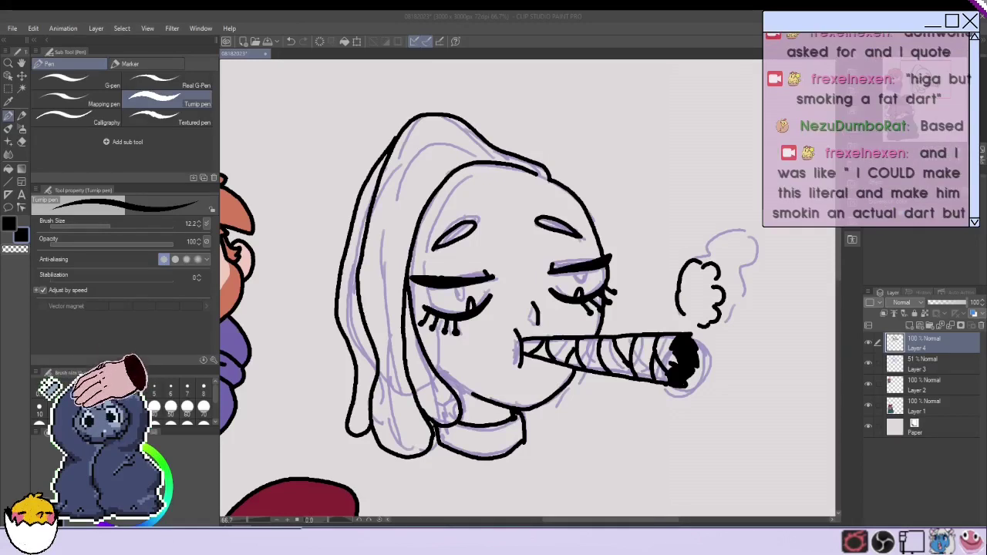
# Clear the purple sketch from Layer 3 and raise the layer's opacity to 100%.
pyautogui.click(735, 289)
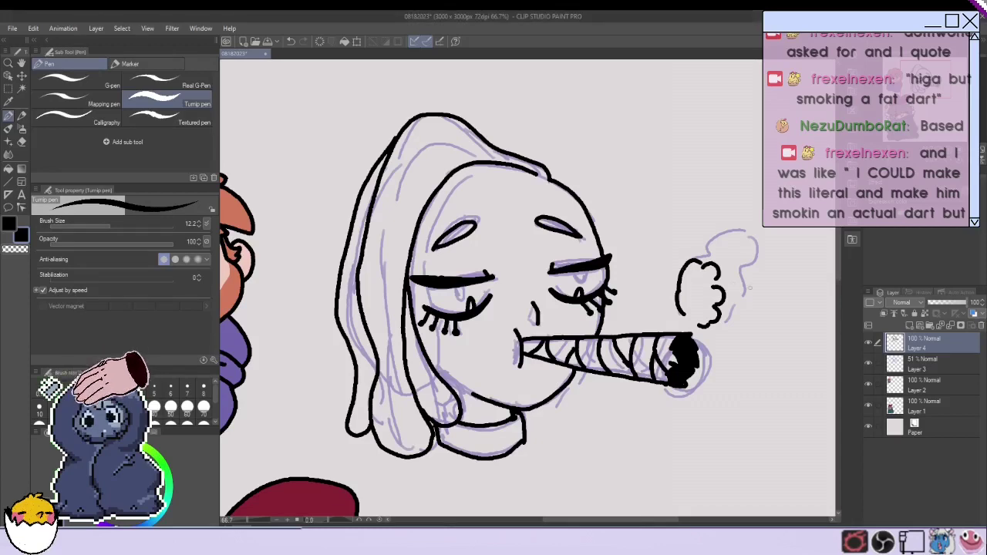
pyautogui.click(929, 364)
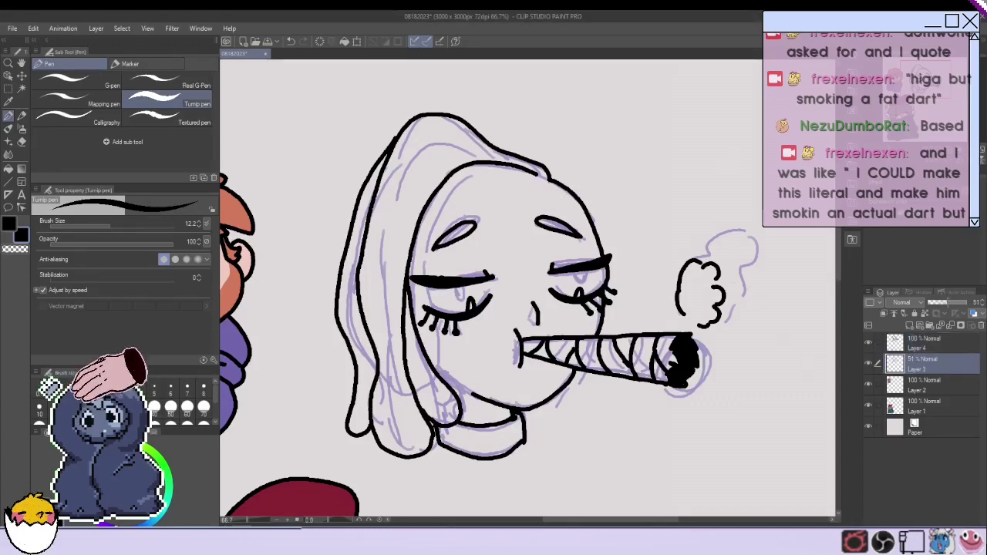
pyautogui.click(981, 328)
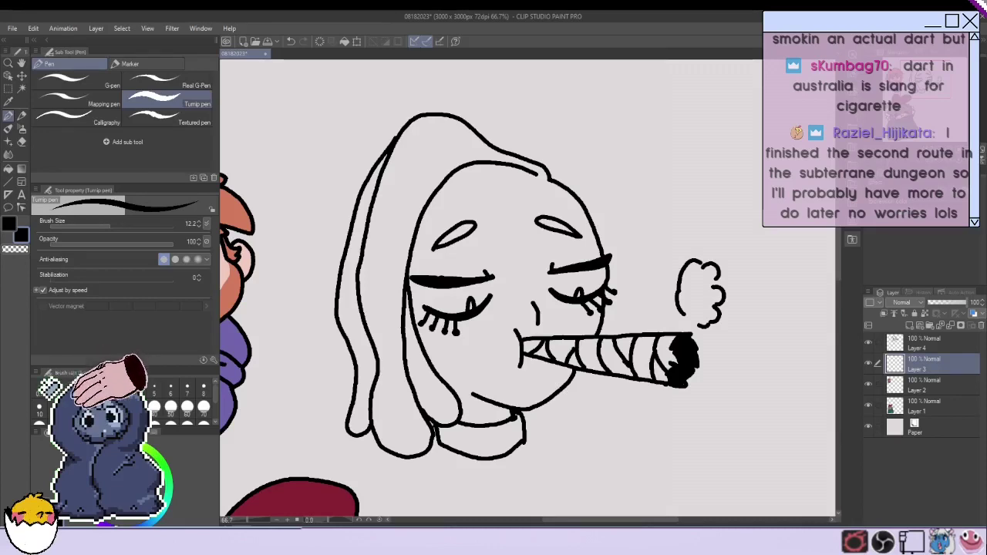
# Fill the face, neck, hair and all the drooping strands with flat light teal on Layer 3.
pyautogui.click(166, 510)
pyautogui.click(114, 478)
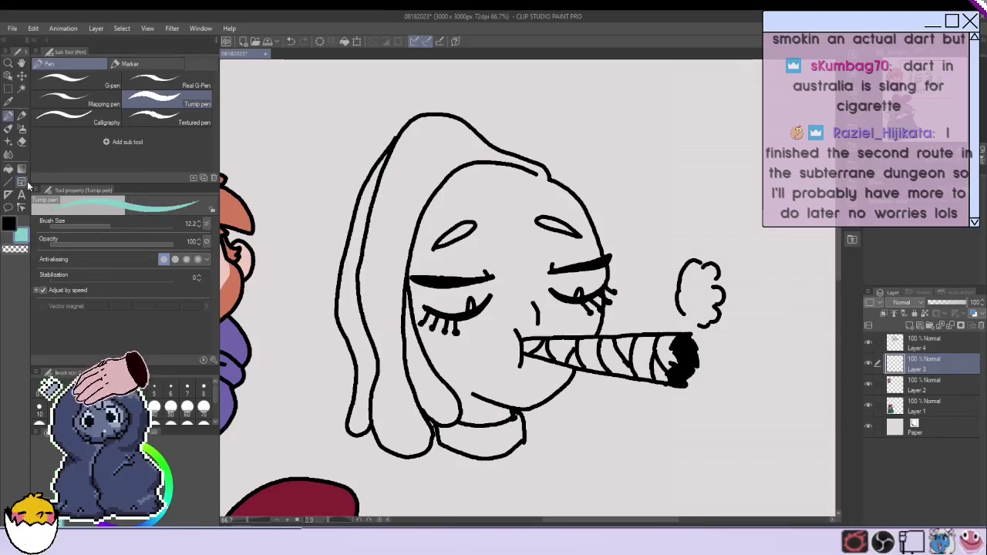
pyautogui.click(8, 169)
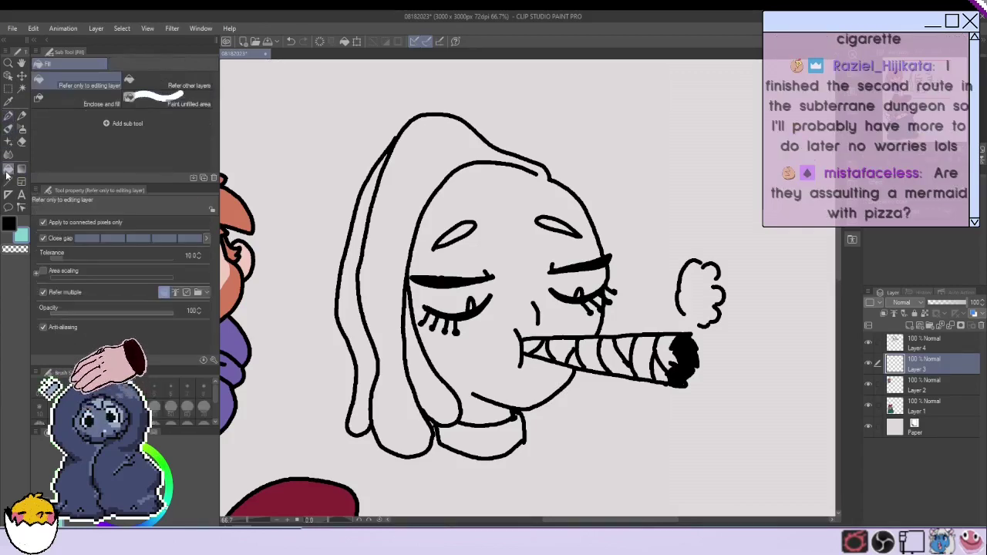
pyautogui.click(510, 248)
pyautogui.click(427, 174)
pyautogui.click(357, 256)
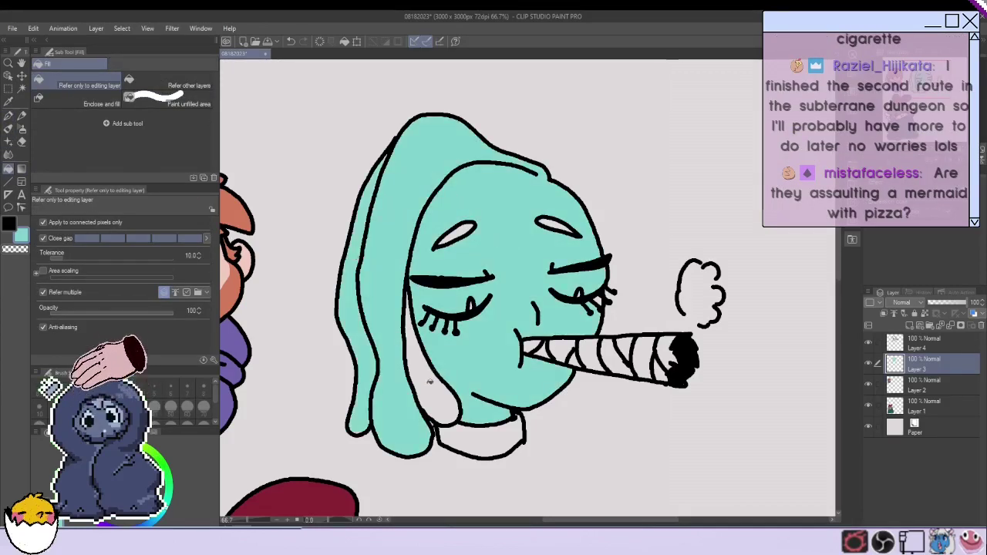
pyautogui.click(428, 383)
# Fill the collar with flat golden yellow.
pyautogui.scroll(6, 577, 195)
pyautogui.scroll(-5, 367, 363)
pyautogui.moveTo(119, 467)
pyautogui.mouseDown()
pyautogui.moveTo(132, 477)
pyautogui.moveTo(134, 466)
pyautogui.mouseUp()
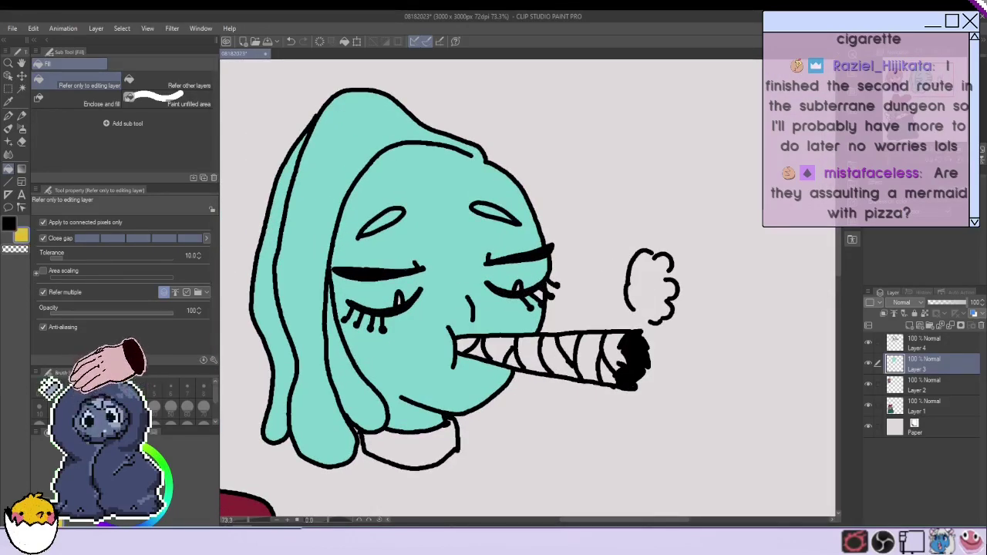
pyautogui.click(413, 456)
# Fill all the wrapped sections of the cigar with a flat greyish beige.
pyautogui.click(128, 441)
pyautogui.click(107, 471)
pyautogui.moveTo(639, 363)
pyautogui.mouseDown()
pyautogui.moveTo(609, 351)
pyautogui.moveTo(566, 359)
pyautogui.moveTo(507, 349)
pyautogui.mouseUp()
pyautogui.click(513, 360)
pyautogui.click(474, 352)
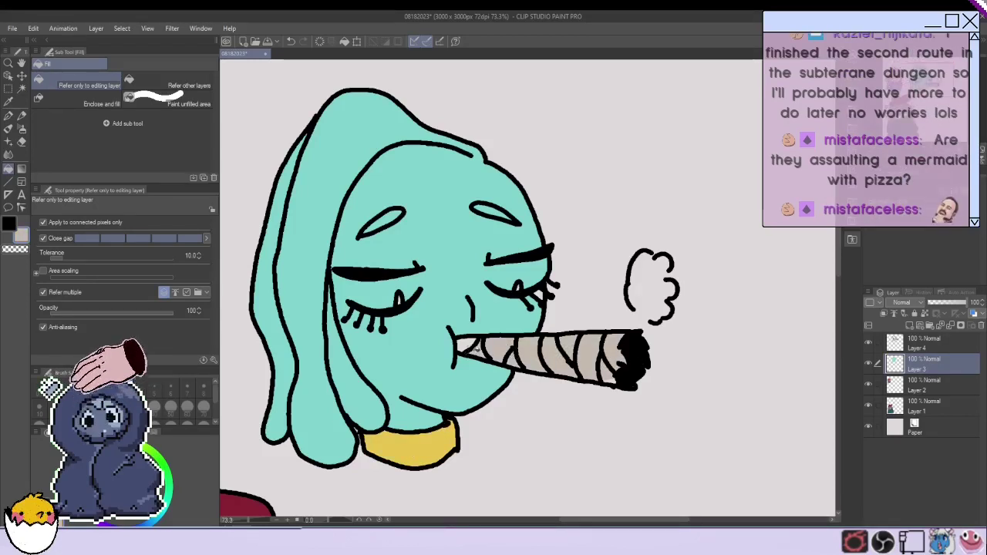
pyautogui.click(464, 345)
pyautogui.scroll(8, 633, 374)
pyautogui.click(584, 386)
pyautogui.scroll(-5, 590, 387)
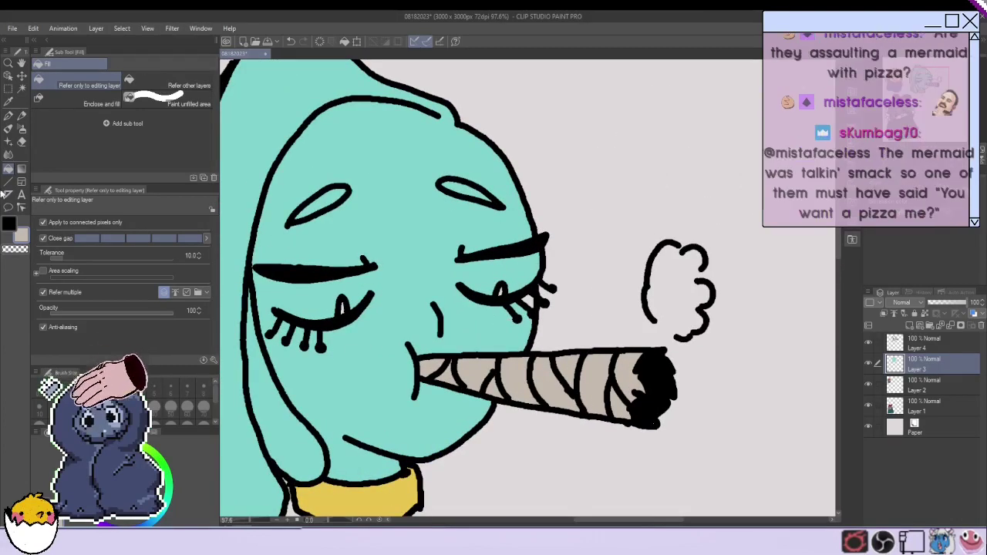
# Paint darker teal shadows on the near cheek, under the chin and at the strand tips with the Turnip pen.
pyautogui.press('i')
pyautogui.click(494, 265)
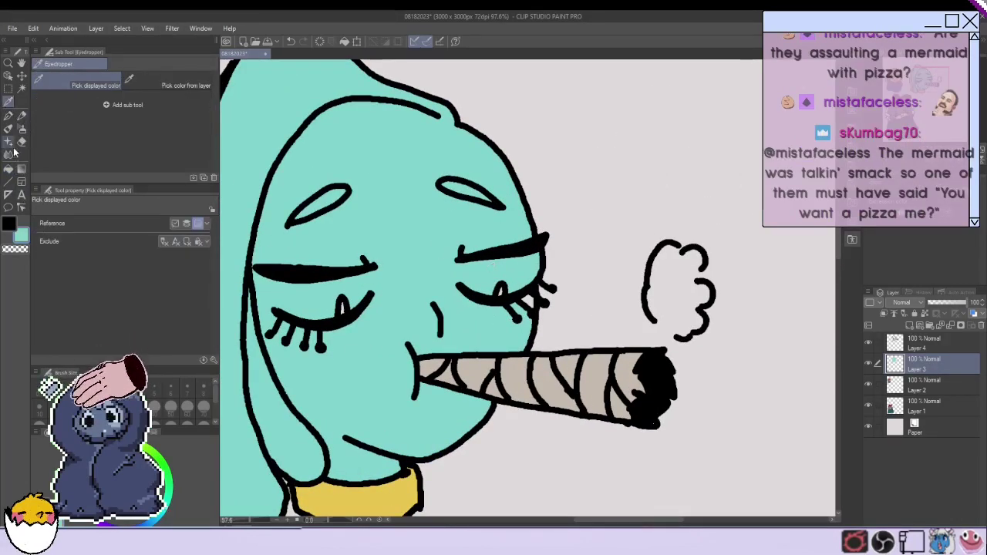
pyautogui.press('g')
pyautogui.scroll(-2, 470, 301)
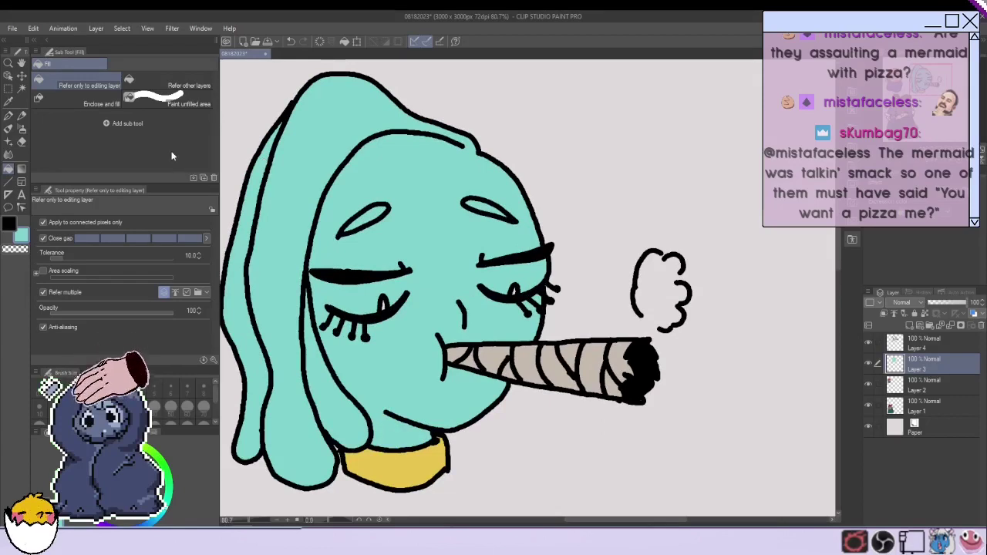
pyautogui.click(8, 114)
pyautogui.moveTo(324, 344)
pyautogui.mouseDown()
pyautogui.moveTo(350, 371)
pyautogui.moveTo(322, 338)
pyautogui.moveTo(387, 381)
pyautogui.moveTo(324, 341)
pyautogui.moveTo(382, 382)
pyautogui.moveTo(356, 380)
pyautogui.moveTo(321, 339)
pyautogui.moveTo(394, 385)
pyautogui.mouseUp()
pyautogui.hotkey('ctrl', 'z')
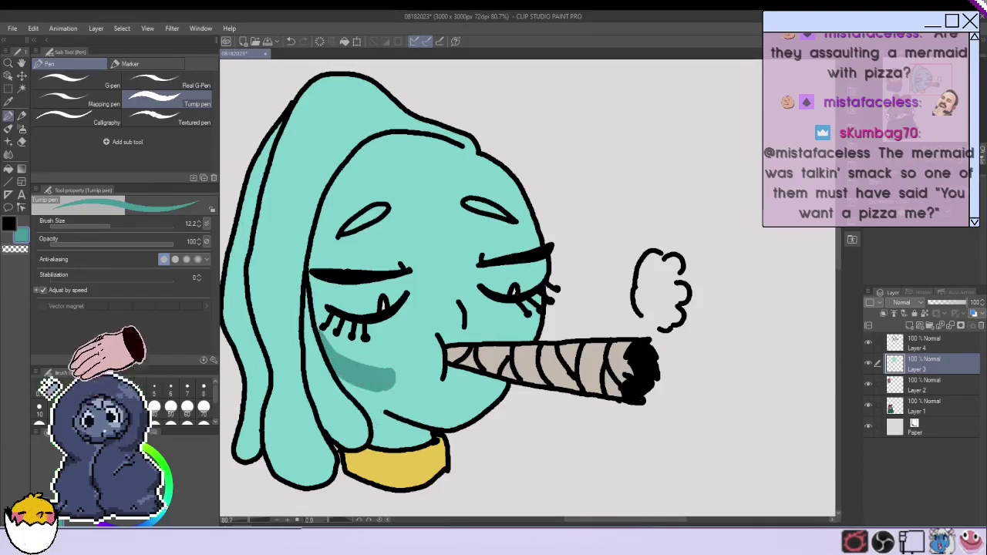
pyautogui.moveTo(394, 432)
pyautogui.mouseDown()
pyautogui.moveTo(417, 425)
pyautogui.moveTo(428, 436)
pyautogui.moveTo(401, 439)
pyautogui.moveTo(420, 444)
pyautogui.mouseUp()
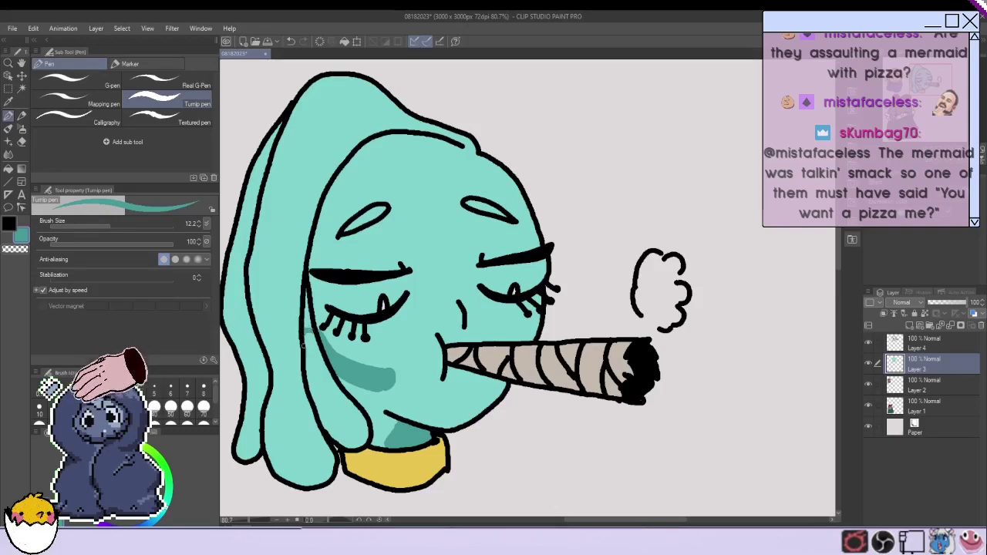
pyautogui.moveTo(320, 409)
pyautogui.mouseDown()
pyautogui.moveTo(357, 431)
pyautogui.moveTo(352, 445)
pyautogui.moveTo(324, 430)
pyautogui.mouseUp()
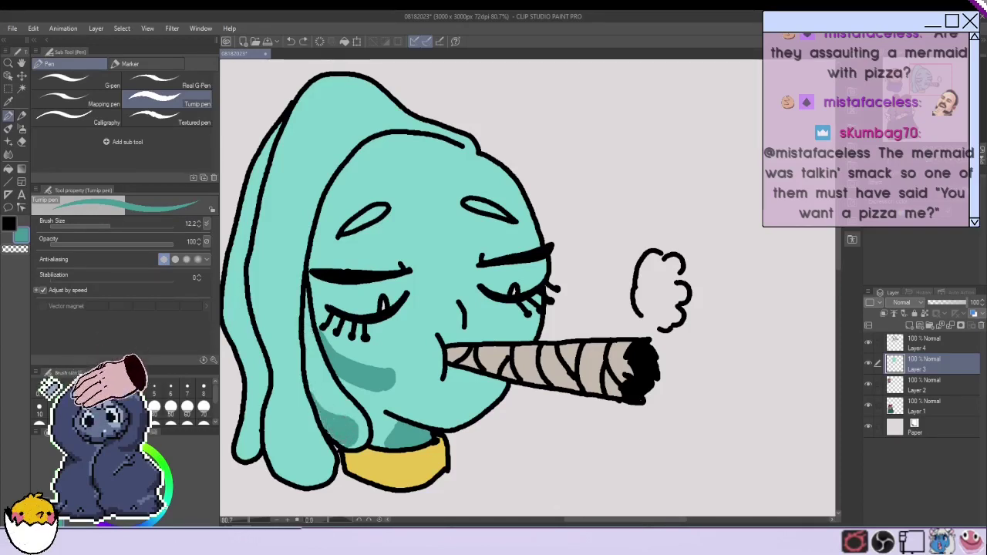
pyautogui.moveTo(265, 429)
pyautogui.mouseDown()
pyautogui.moveTo(289, 479)
pyautogui.moveTo(307, 462)
pyautogui.moveTo(293, 451)
pyautogui.moveTo(291, 471)
pyautogui.moveTo(276, 467)
pyautogui.moveTo(246, 448)
pyautogui.moveTo(251, 437)
pyautogui.mouseUp()
pyautogui.hotkey('ctrl', 'z')
# Paint a curved darker teal shadow across the forehead just below the hairline.
pyautogui.scroll(-5, 271, 454)
pyautogui.scroll(3, 272, 454)
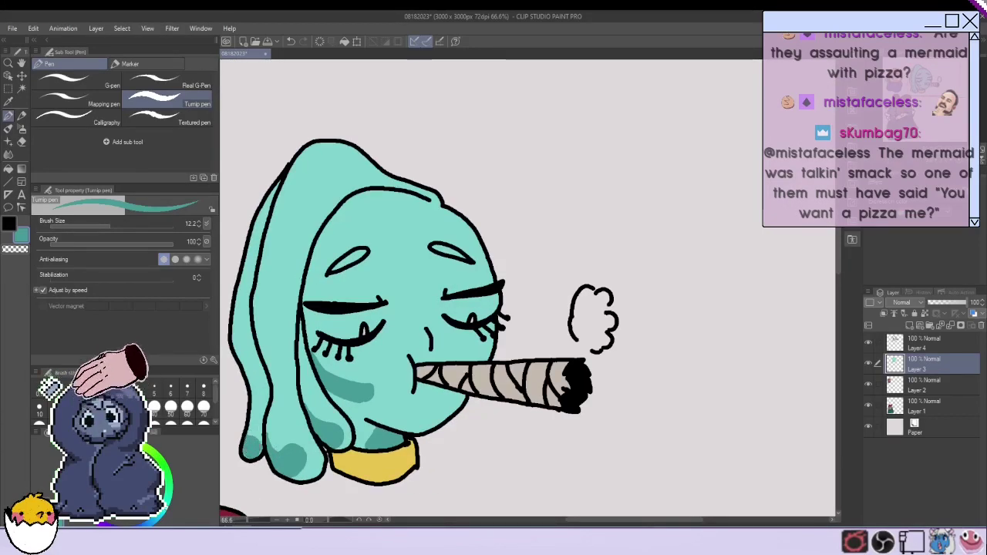
pyautogui.moveTo(358, 193)
pyautogui.mouseDown()
pyautogui.moveTo(391, 196)
pyautogui.moveTo(387, 220)
pyautogui.moveTo(332, 218)
pyautogui.mouseUp()
pyautogui.press('g')
pyautogui.click(356, 210)
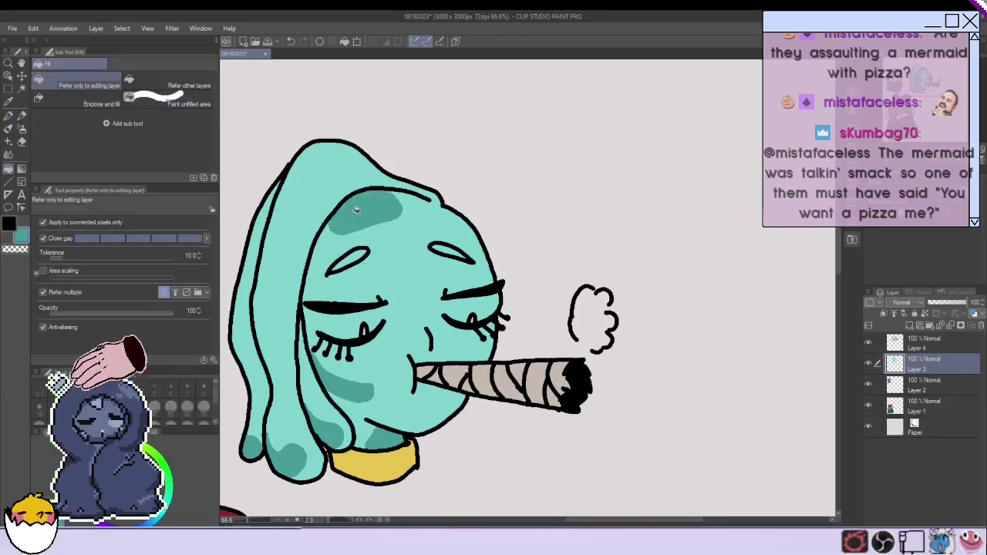
pyautogui.press('p')
pyautogui.scroll(1, 399, 196)
pyautogui.moveTo(399, 196)
pyautogui.mouseDown()
pyautogui.moveTo(424, 223)
pyautogui.moveTo(417, 202)
pyautogui.moveTo(428, 216)
pyautogui.moveTo(412, 224)
pyautogui.mouseUp()
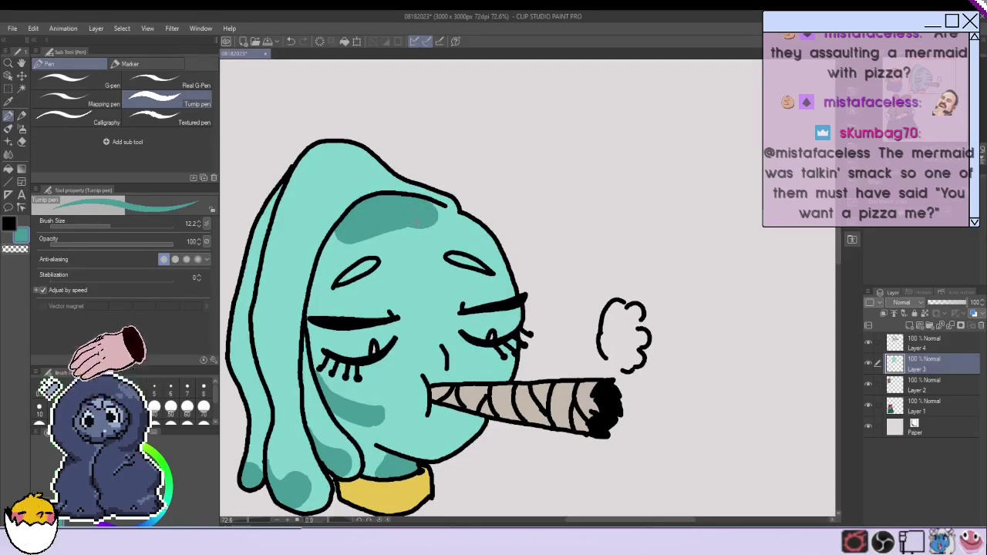
pyautogui.moveTo(348, 243)
pyautogui.mouseDown()
pyautogui.moveTo(330, 251)
pyautogui.moveTo(332, 235)
pyautogui.moveTo(330, 244)
pyautogui.mouseUp()
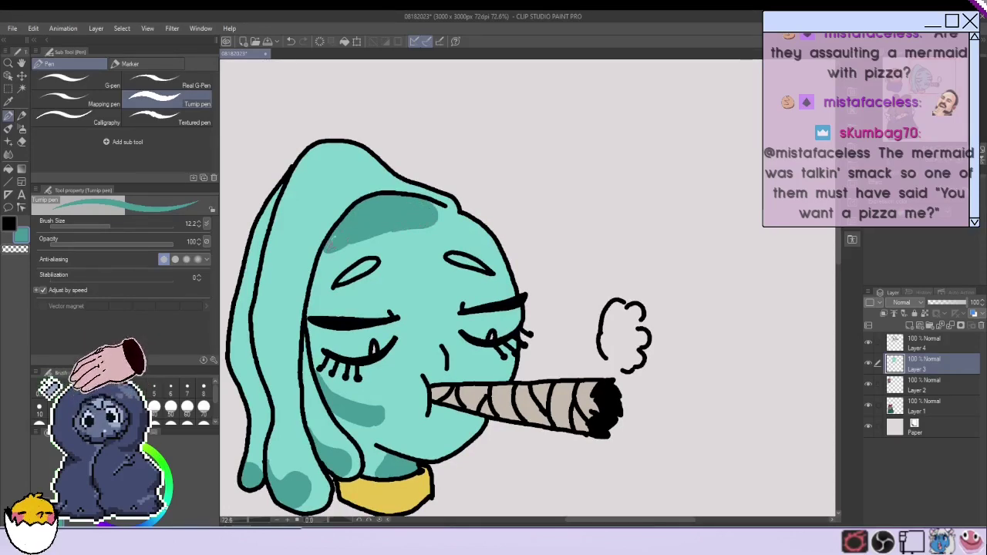
pyautogui.moveTo(438, 212); pyautogui.dragTo(326, 254)
# Add small darker teal shadows under the inner corners of both eyes and enlarge the near cheek's shadow.
pyautogui.moveTo(387, 349); pyautogui.dragTo(381, 349)
pyautogui.moveTo(475, 341); pyautogui.dragTo(464, 346)
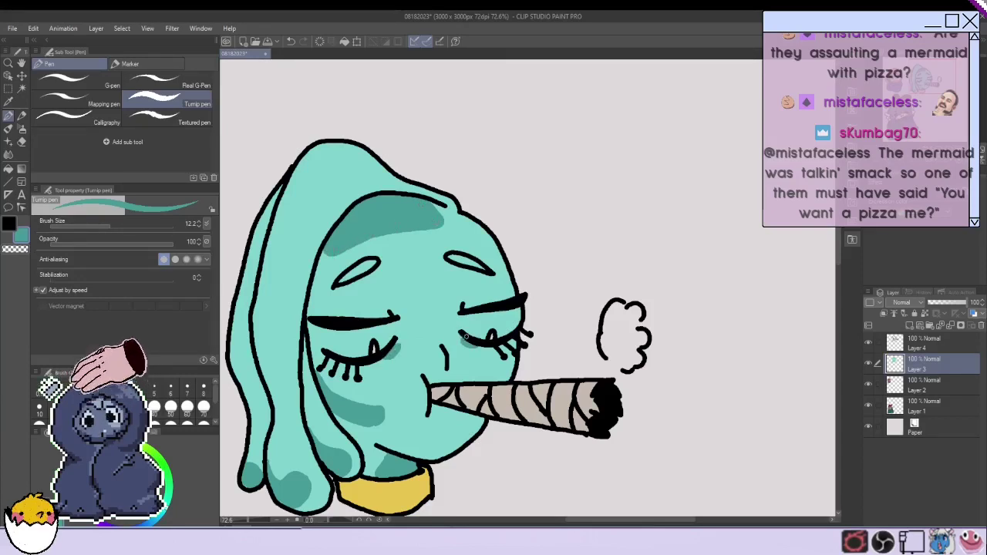
pyautogui.moveTo(309, 356)
pyautogui.mouseDown()
pyautogui.moveTo(388, 412)
pyautogui.moveTo(385, 397)
pyautogui.moveTo(387, 416)
pyautogui.moveTo(308, 362)
pyautogui.moveTo(386, 401)
pyautogui.moveTo(328, 381)
pyautogui.mouseUp()
pyautogui.hotkey('ctrl', 'z')
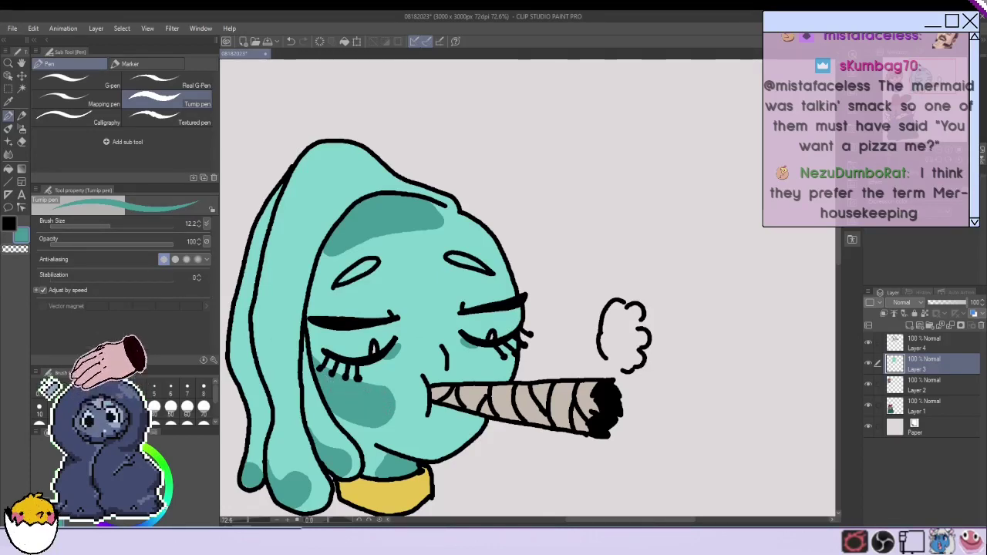
# Paint pale aqua highlights on the forehead's far edge, plus a ring and a small spot between the eyebrows.
pyautogui.keyDown('alt'); pyautogui.click(408, 369); pyautogui.keyUp('alt')
pyautogui.moveTo(489, 247)
pyautogui.mouseDown()
pyautogui.moveTo(472, 236)
pyautogui.moveTo(495, 256)
pyautogui.mouseUp()
pyautogui.click(108, 465)
pyautogui.hotkey('ctrl', 'z')
pyautogui.moveTo(465, 226); pyautogui.dragTo(485, 248)
pyautogui.moveTo(429, 276)
pyautogui.mouseDown()
pyautogui.moveTo(442, 282)
pyautogui.moveTo(431, 287)
pyautogui.mouseUp()
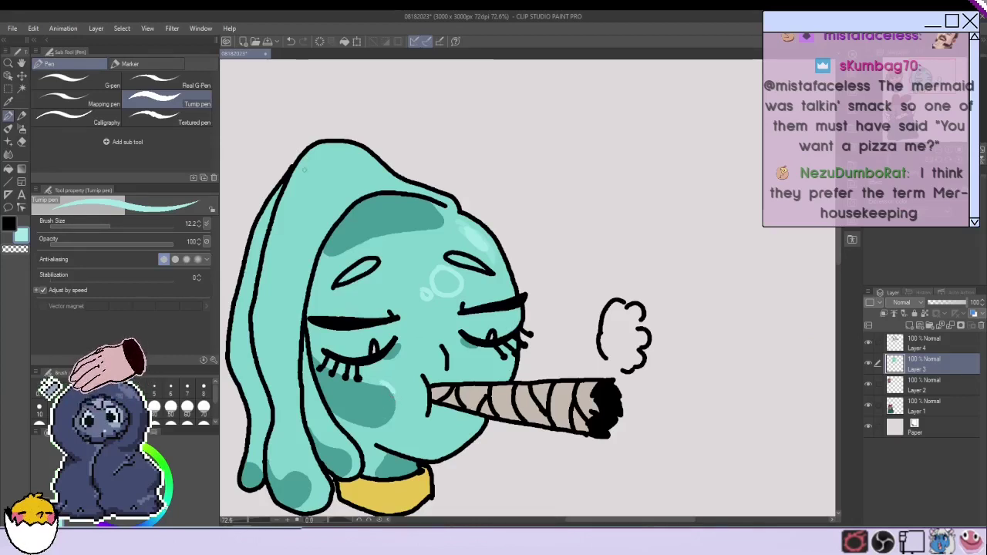
# Add pale aqua highlights to the top of the hair, the strands, both cheeks and the chin's edge.
pyautogui.moveTo(344, 157)
pyautogui.mouseDown()
pyautogui.moveTo(318, 180)
pyautogui.moveTo(323, 162)
pyautogui.moveTo(309, 168)
pyautogui.mouseUp()
pyautogui.moveTo(302, 456); pyautogui.dragTo(315, 467)
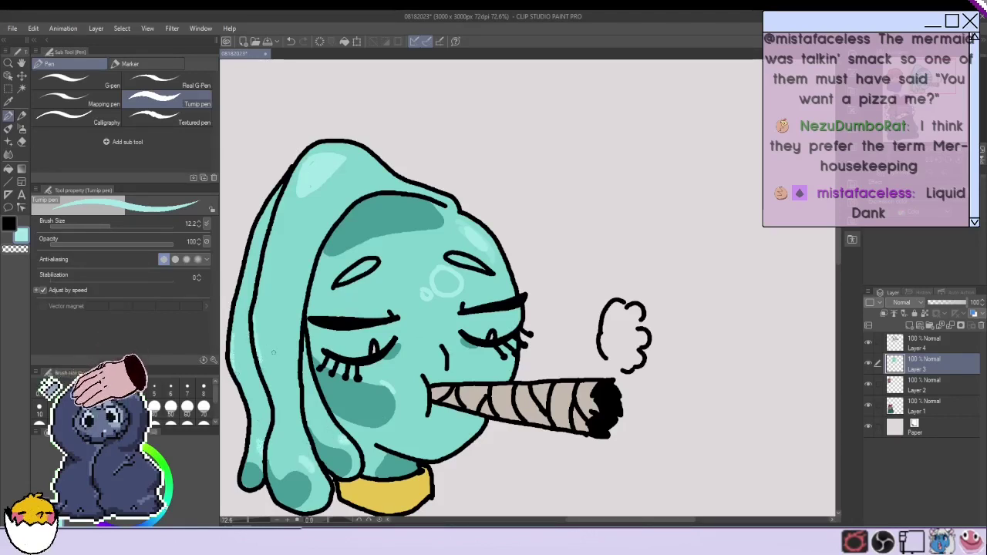
pyautogui.moveTo(506, 357)
pyautogui.mouseDown()
pyautogui.moveTo(484, 363)
pyautogui.moveTo(497, 361)
pyautogui.mouseUp()
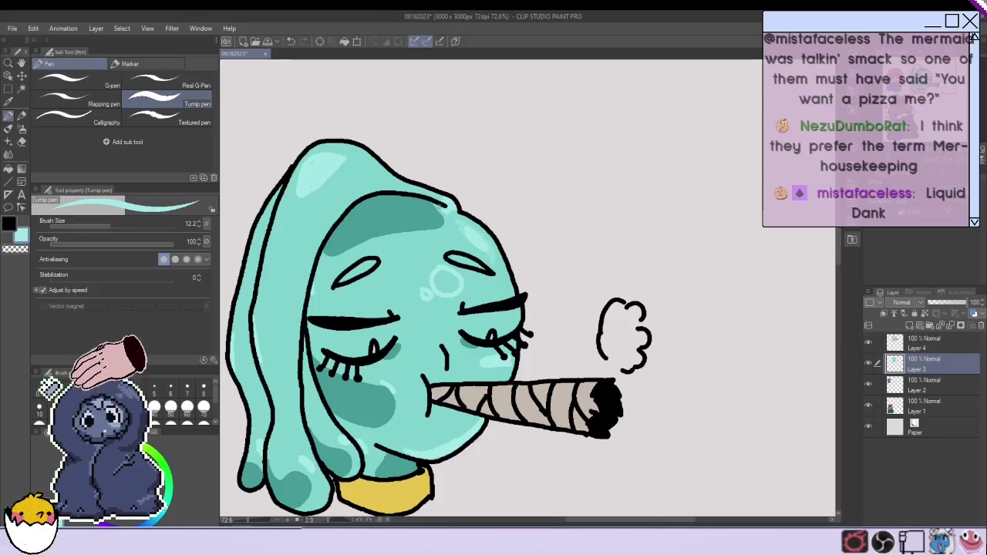
pyautogui.moveTo(393, 392)
pyautogui.mouseDown()
pyautogui.moveTo(397, 411)
pyautogui.moveTo(377, 426)
pyautogui.moveTo(372, 474)
pyautogui.moveTo(343, 476)
pyautogui.mouseUp()
pyautogui.moveTo(280, 480)
pyautogui.mouseDown()
pyautogui.moveTo(294, 470)
pyautogui.moveTo(298, 506)
pyautogui.mouseUp()
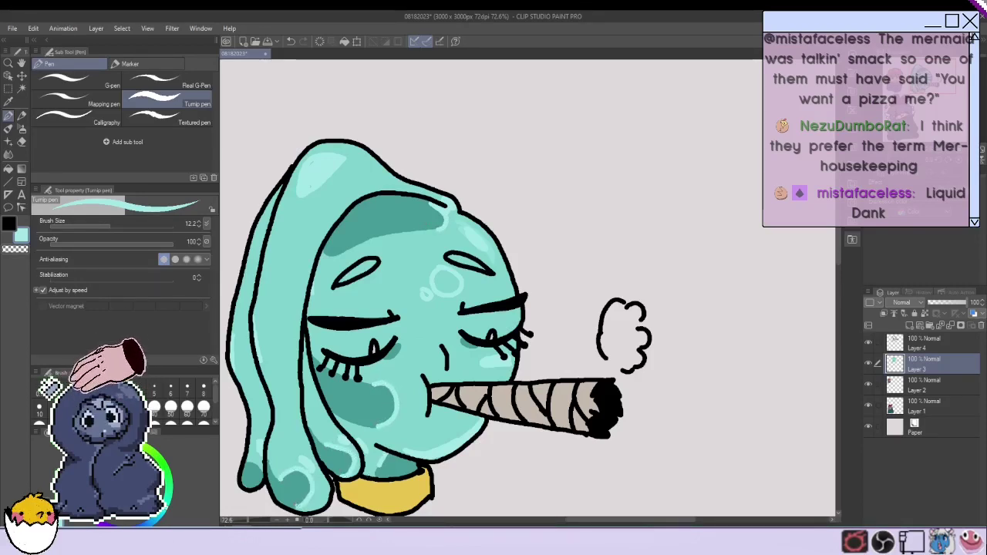
pyautogui.moveTo(253, 267); pyautogui.dragTo(241, 302)
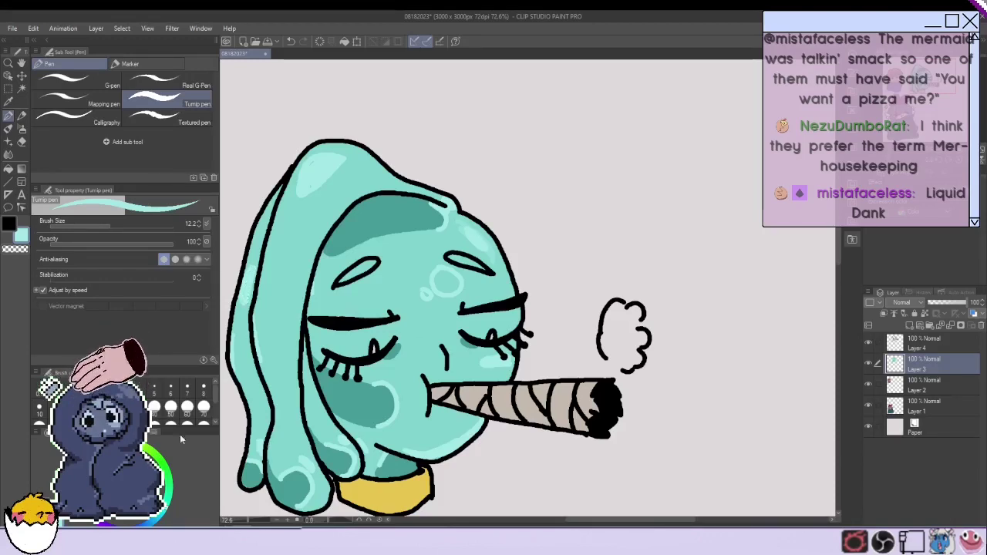
# Paint the pupils and upper eyelids bright yellow and add thin yellow stripes along the two back hair strands.
pyautogui.click(138, 461)
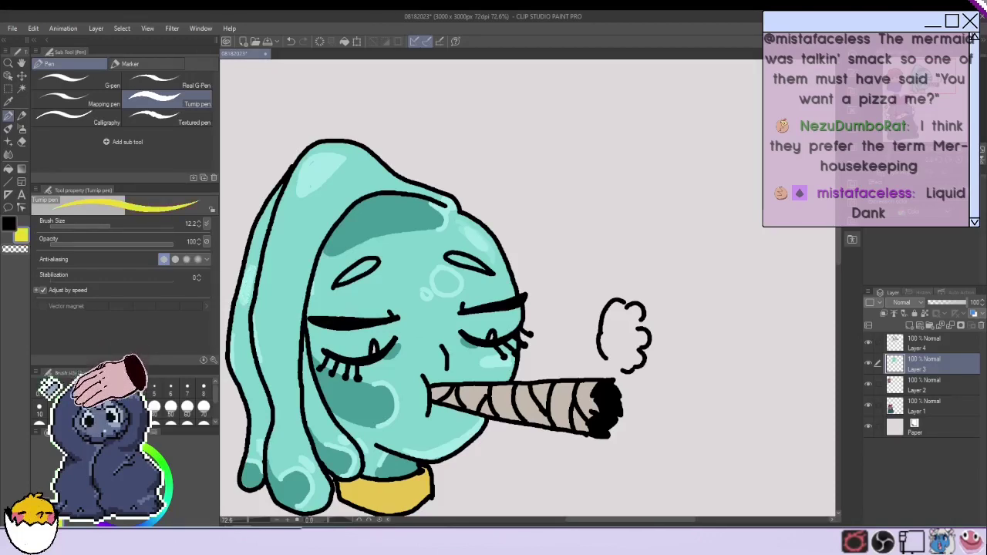
pyautogui.moveTo(515, 293)
pyautogui.mouseDown()
pyautogui.moveTo(463, 305)
pyautogui.moveTo(502, 298)
pyautogui.mouseUp()
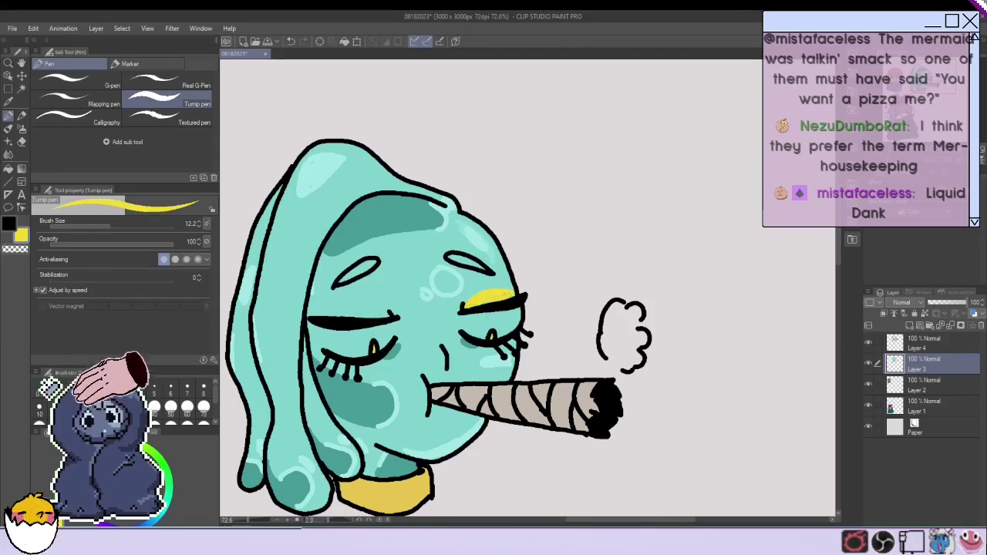
pyautogui.moveTo(388, 312)
pyautogui.mouseDown()
pyautogui.moveTo(349, 299)
pyautogui.moveTo(324, 314)
pyautogui.moveTo(364, 303)
pyautogui.moveTo(328, 295)
pyautogui.moveTo(314, 315)
pyautogui.moveTo(382, 312)
pyautogui.moveTo(344, 304)
pyautogui.moveTo(319, 310)
pyautogui.moveTo(380, 310)
pyautogui.mouseUp()
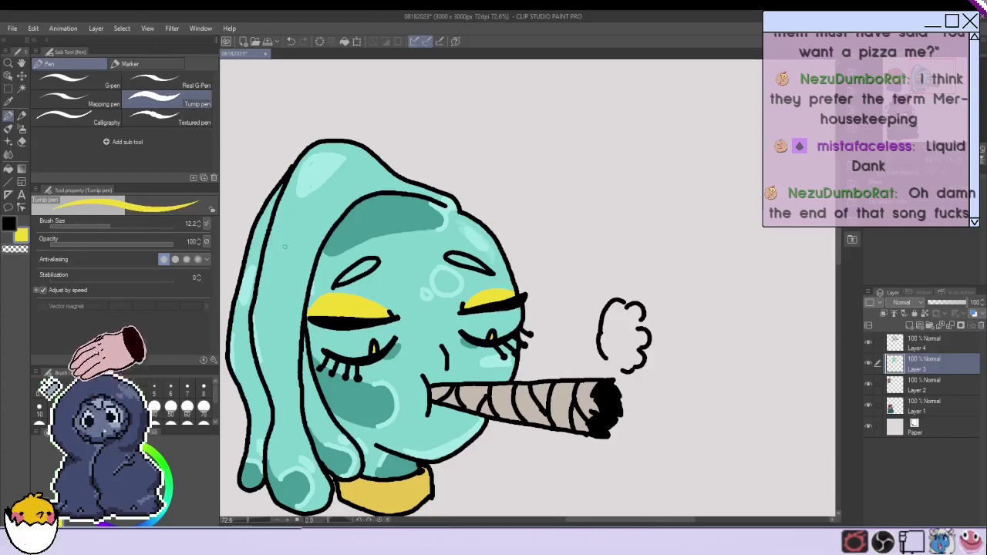
pyautogui.moveTo(279, 206); pyautogui.dragTo(261, 275)
pyautogui.moveTo(254, 236); pyautogui.dragTo(247, 267)
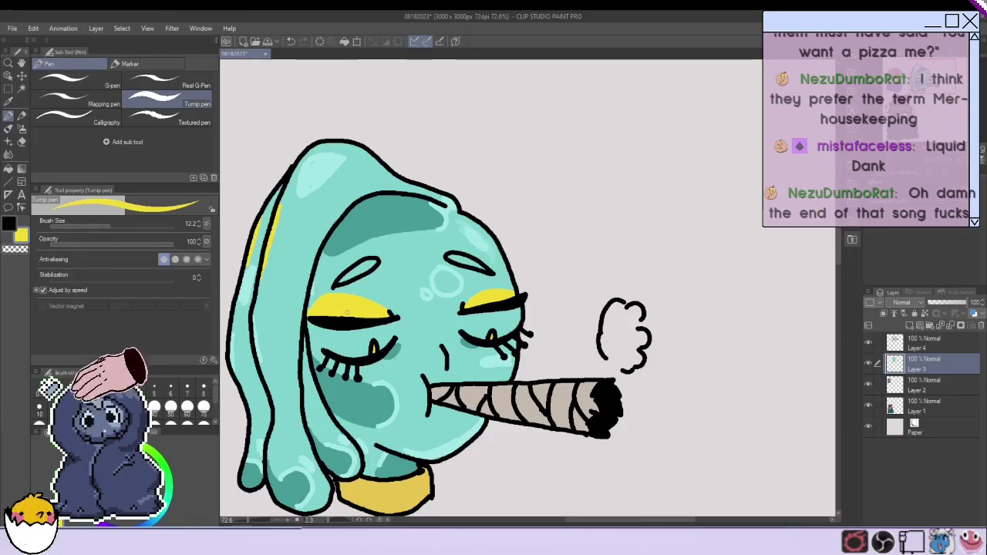
# Add orange to the lower parts of both pupils and paint the open areas of both eyes light pink.
pyautogui.click(86, 463)
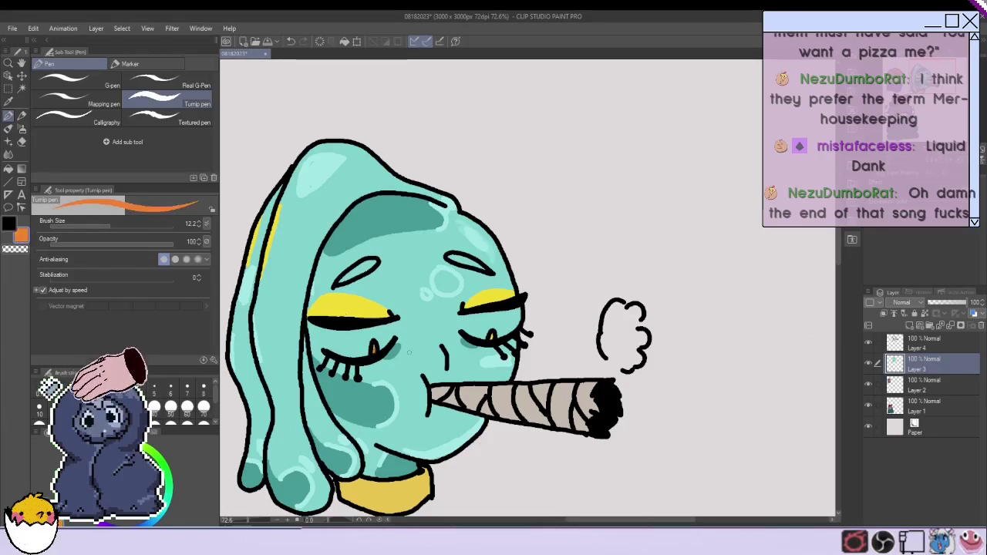
pyautogui.moveTo(491, 340); pyautogui.dragTo(491, 338)
pyautogui.click(86, 481)
pyautogui.click(112, 461)
pyautogui.moveTo(391, 324)
pyautogui.mouseDown()
pyautogui.moveTo(388, 341)
pyautogui.moveTo(376, 324)
pyautogui.moveTo(359, 340)
pyautogui.moveTo(323, 340)
pyautogui.moveTo(330, 349)
pyautogui.mouseUp()
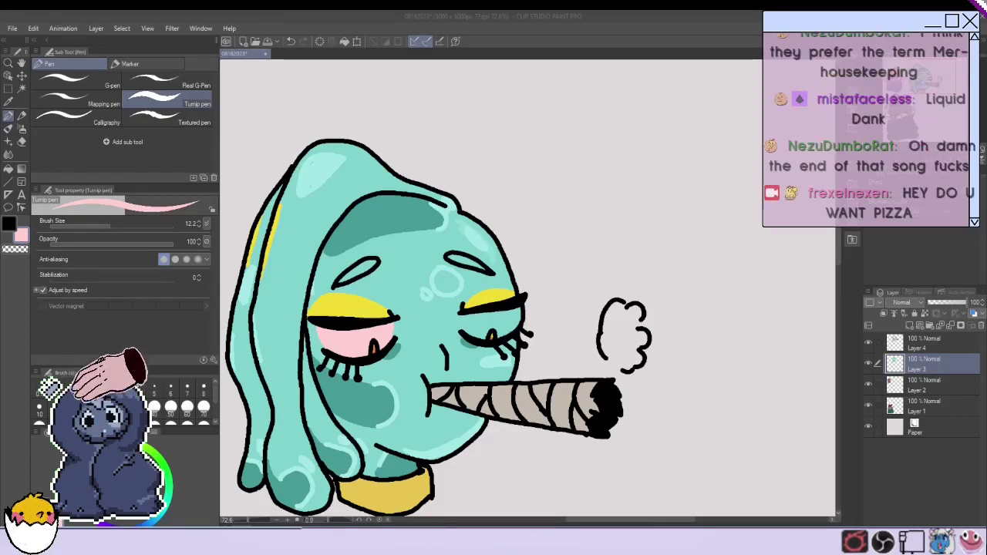
pyautogui.moveTo(472, 313)
pyautogui.mouseDown()
pyautogui.moveTo(481, 337)
pyautogui.moveTo(464, 316)
pyautogui.moveTo(520, 316)
pyautogui.mouseUp()
pyautogui.moveTo(510, 312)
pyautogui.mouseDown()
pyautogui.moveTo(505, 335)
pyautogui.moveTo(491, 323)
pyautogui.moveTo(482, 336)
pyautogui.mouseUp()
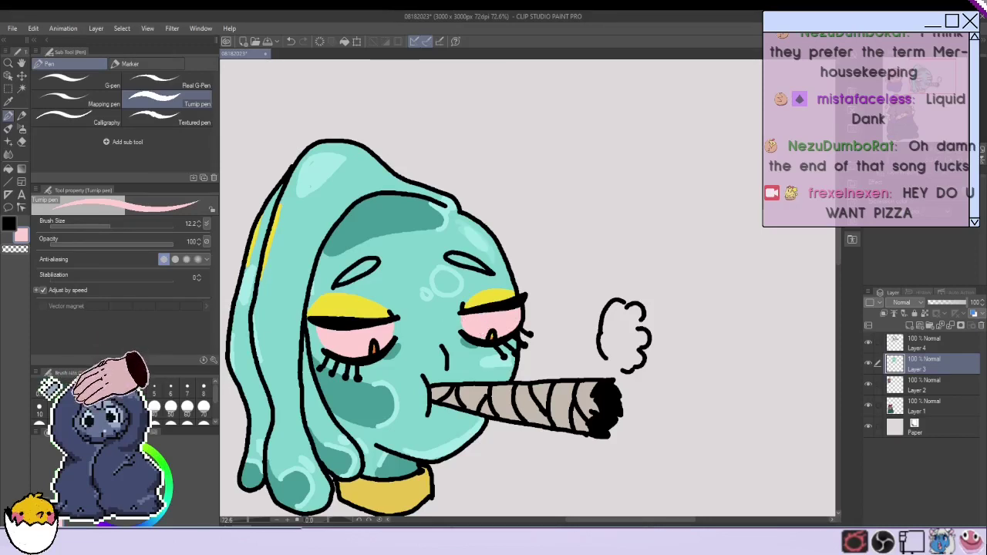
# Fill the smoke puff beyond the joint's burnt tip with medium grey at brush size 21.5.
pyautogui.press('c')
pyautogui.click(118, 225)
pyautogui.moveTo(622, 310)
pyautogui.mouseDown()
pyautogui.moveTo(637, 328)
pyautogui.moveTo(614, 318)
pyautogui.mouseUp()
pyautogui.moveTo(629, 332)
pyautogui.mouseDown()
pyautogui.moveTo(643, 347)
pyautogui.moveTo(612, 319)
pyautogui.moveTo(631, 370)
pyautogui.moveTo(603, 337)
pyautogui.moveTo(617, 367)
pyautogui.mouseUp()
pyautogui.scroll(-3, 519, 323)
pyautogui.scroll(3, 515, 329)
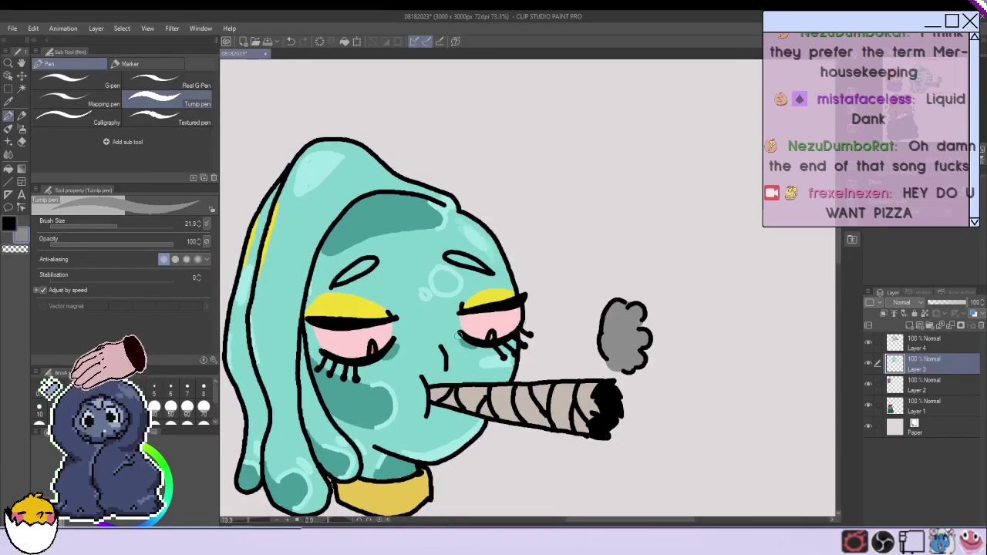
# Merge Layer 4, holding the teal character's line art, down into its colour layer, Layer 3.
pyautogui.scroll(-8, 464, 335)
pyautogui.scroll(6, 402, 378)
pyautogui.click(935, 348)
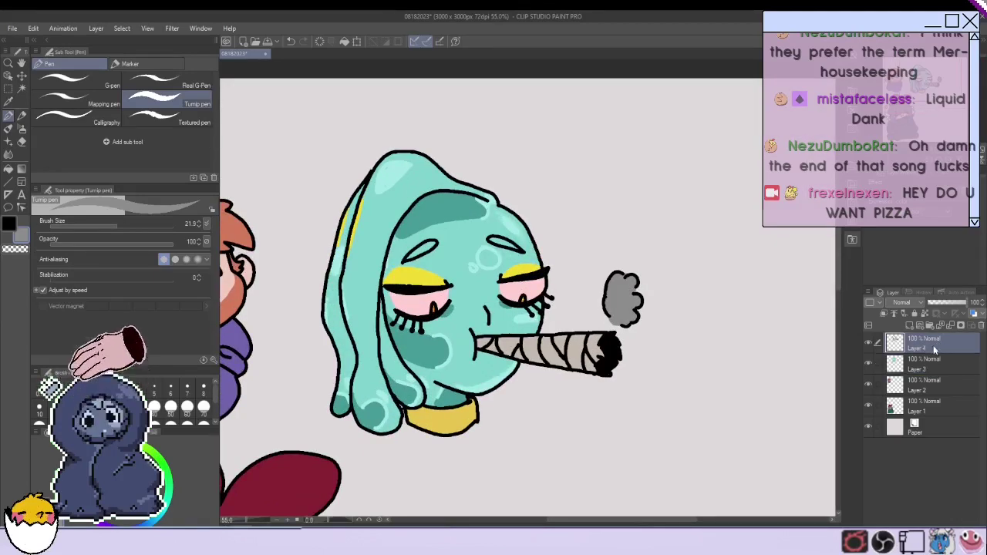
pyautogui.hotkey('ctrl', 'e')
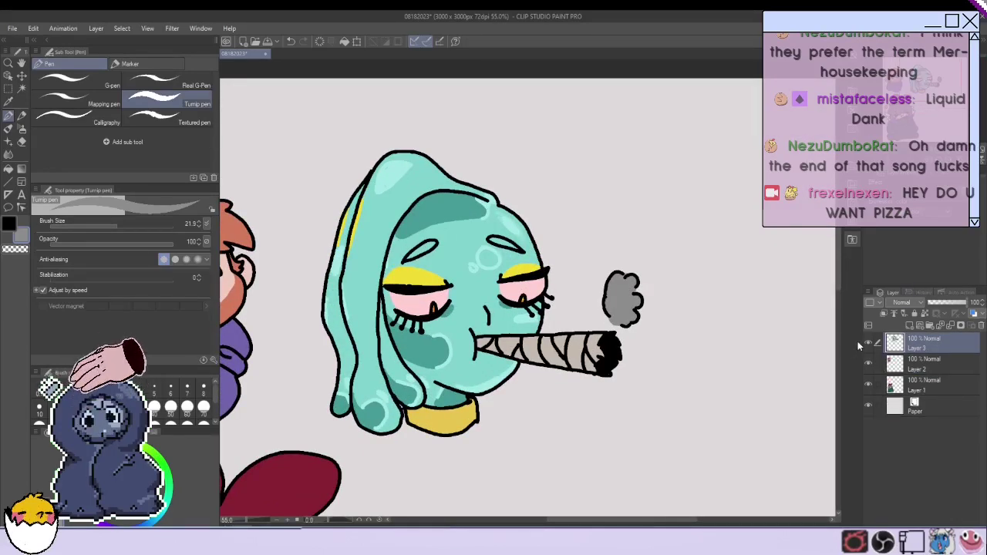
pyautogui.scroll(-4, 532, 316)
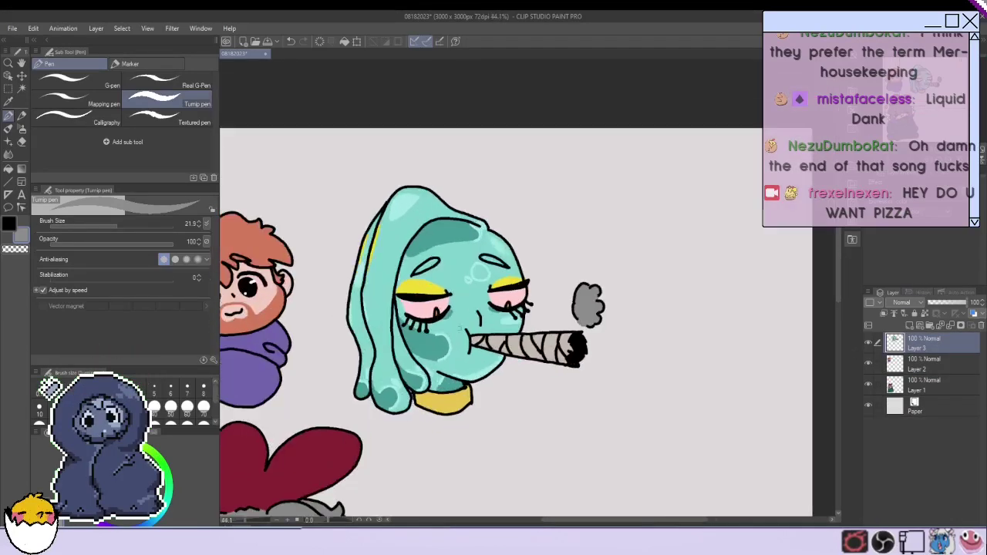
# Move the teal character down the canvas so it sits beside the grey-haired character in the green blanket.
pyautogui.click(22, 77)
pyautogui.scroll(-3, 383, 267)
pyautogui.moveTo(490, 326); pyautogui.dragTo(533, 455)
pyautogui.scroll(-8, 503, 443)
pyautogui.moveTo(499, 402); pyautogui.dragTo(520, 430)
pyautogui.scroll(1, 520, 431)
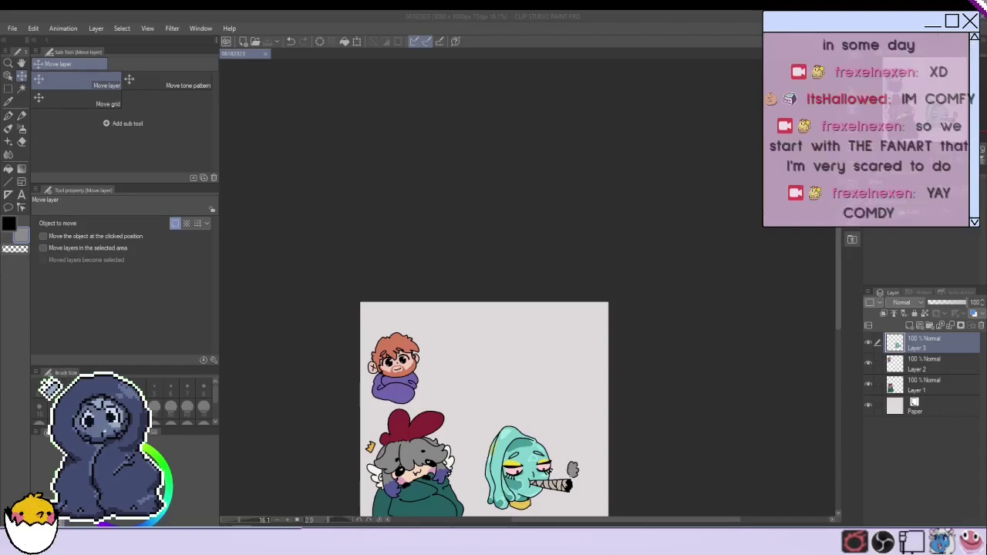
pyautogui.click(521, 364)
pyautogui.scroll(-2, 521, 364)
pyautogui.scroll(3, 524, 454)
# Replace the open file with a new blank 3000 x 3000 px, 72 dpi illustration and switch to the Round mixing brush.
pyautogui.click(10, 29)
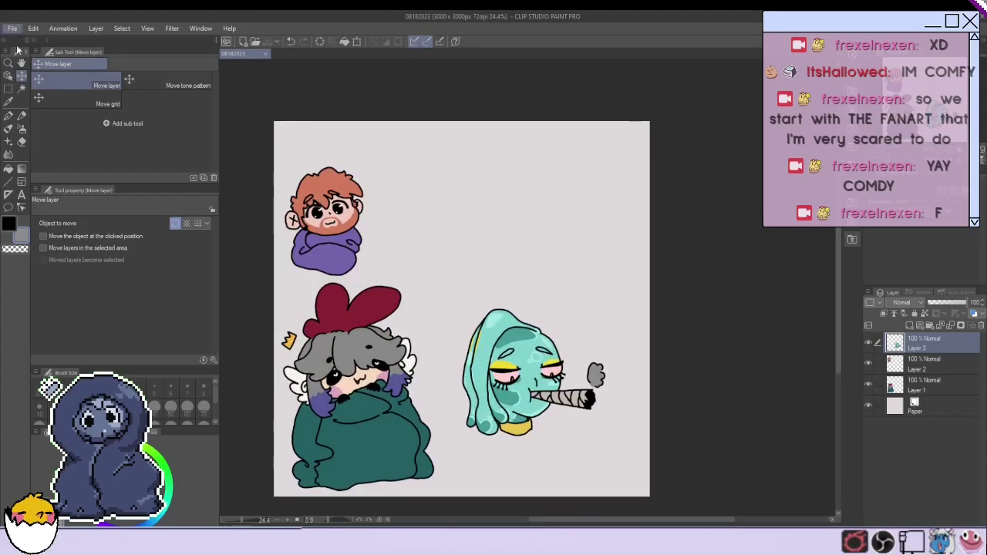
pyautogui.click(38, 106)
pyautogui.click(12, 29)
pyautogui.click(20, 46)
pyautogui.click(726, 81)
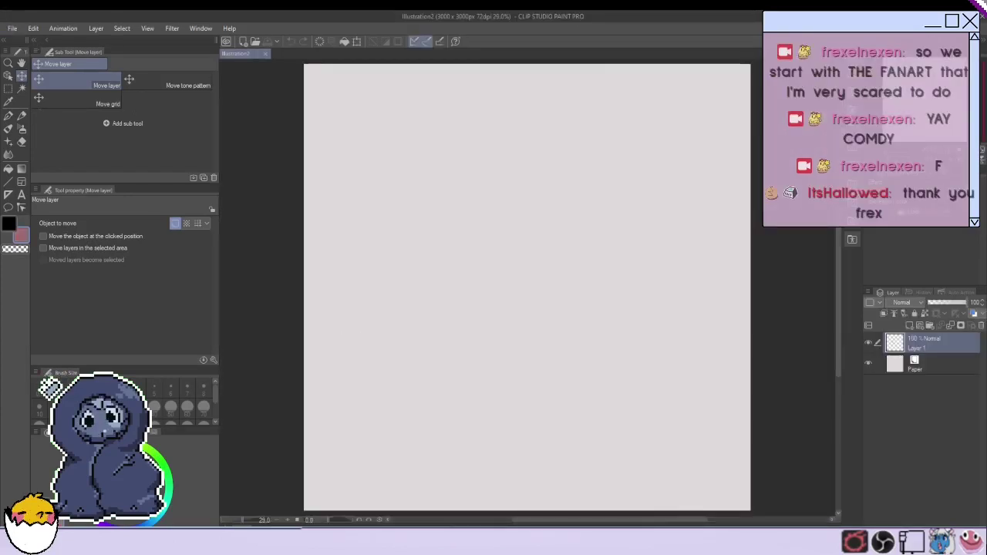
pyautogui.click(8, 115)
pyautogui.press('b')
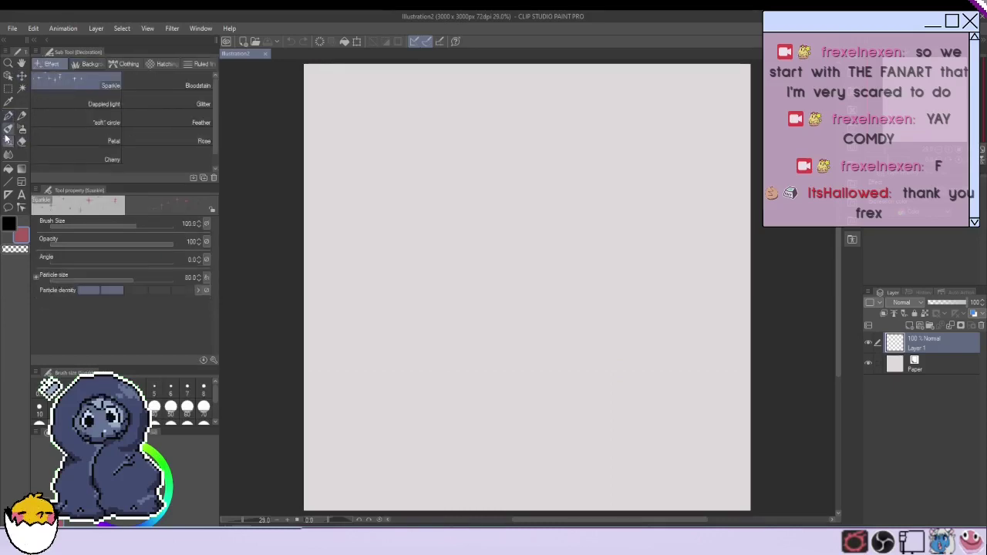
pyautogui.moveTo(478, 201); pyautogui.dragTo(498, 266)
pyautogui.scroll(-3, 478, 244)
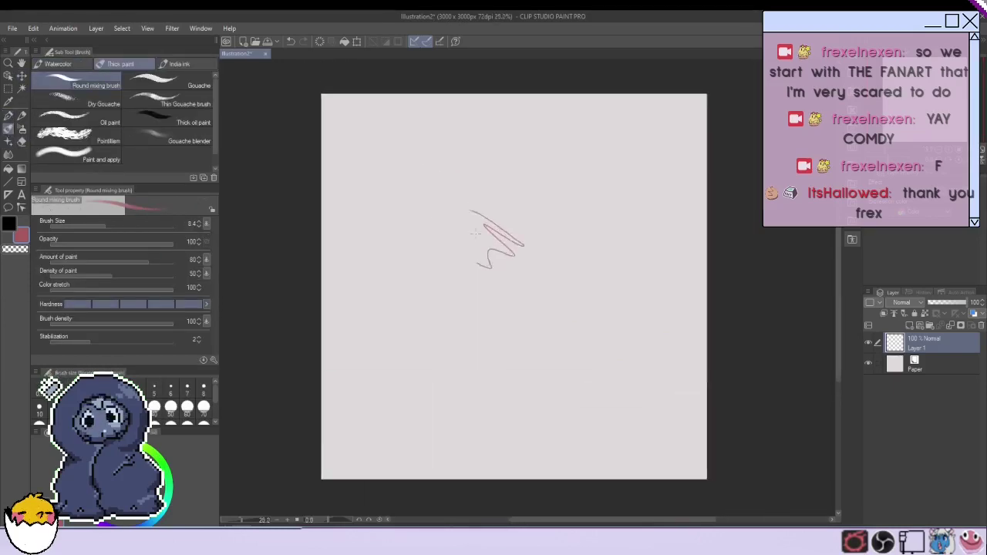
pyautogui.scroll(4, 482, 245)
pyautogui.hotkey('ctrl', 'z')
pyautogui.scroll(-3, 480, 270)
pyautogui.scroll(1, 480, 272)
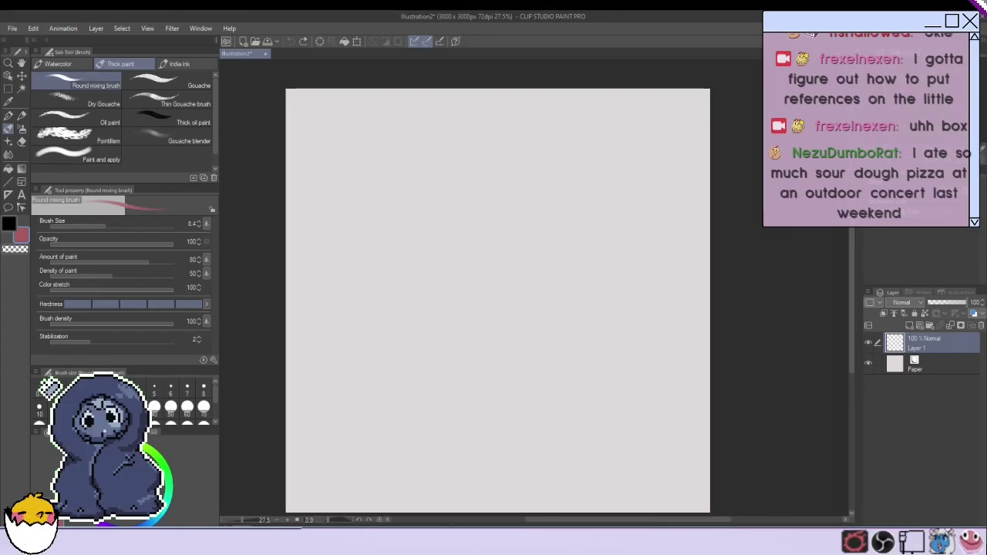
pyautogui.click(960, 163)
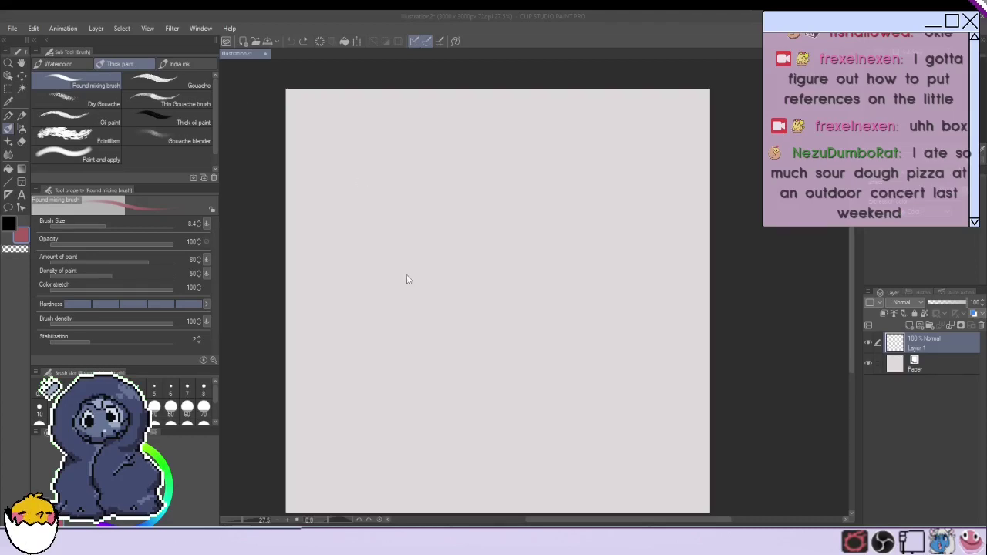
pyautogui.click(408, 313)
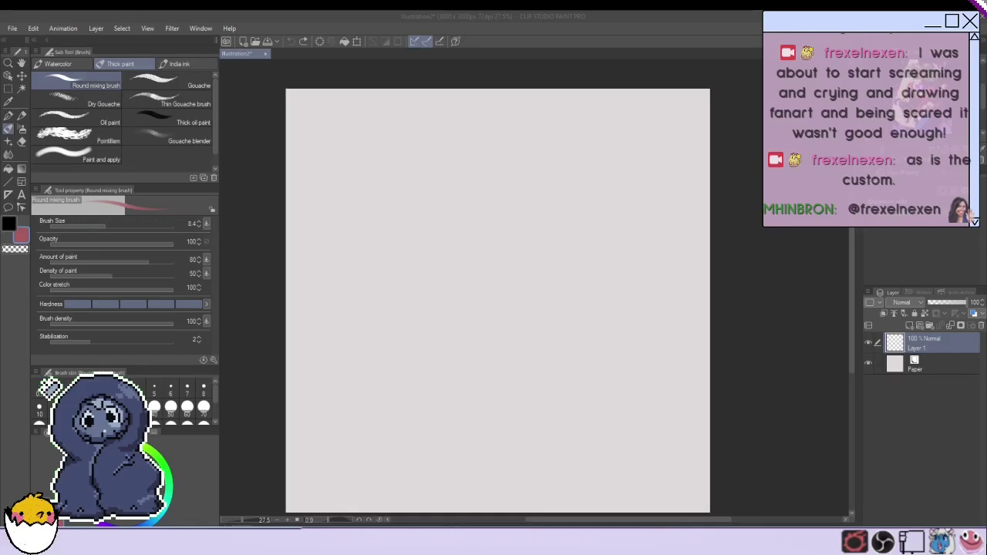
pyautogui.click(802, 261)
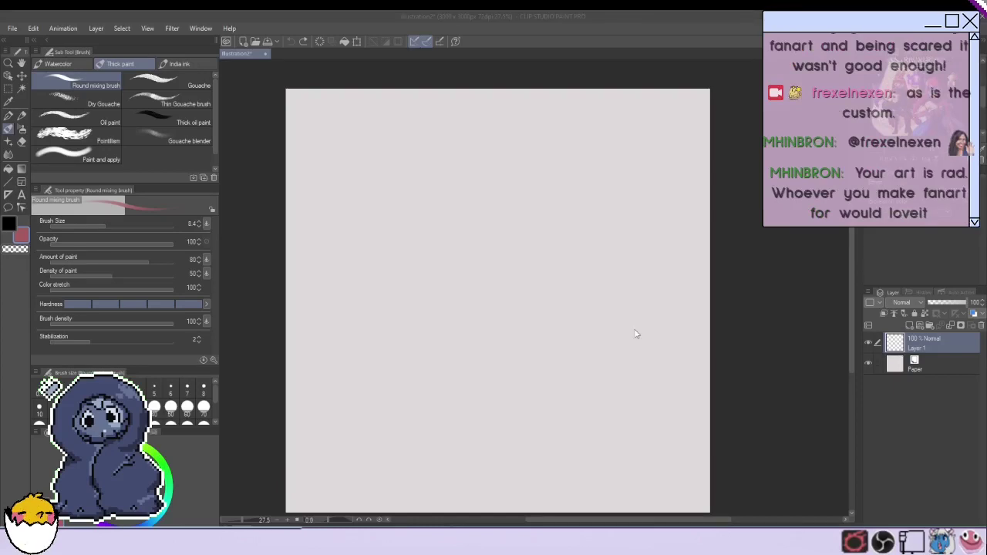
pyautogui.click(350, 171)
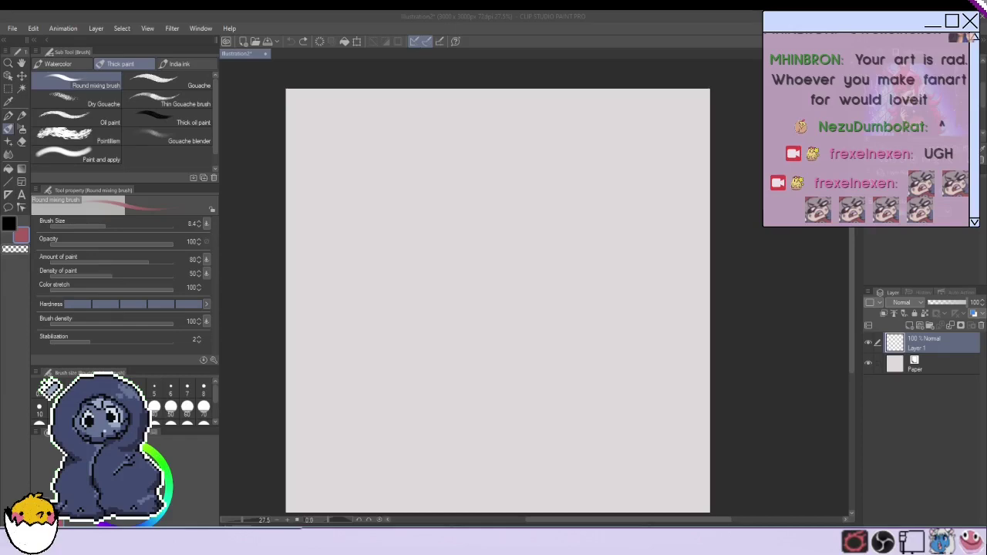
# Handwrite the note "BRB PEE" in red on the upper-left part of the canvas.
pyautogui.moveTo(376, 192); pyautogui.dragTo(382, 247)
pyautogui.moveTo(374, 228); pyautogui.dragTo(379, 239)
pyautogui.moveTo(389, 225)
pyautogui.mouseDown()
pyautogui.moveTo(400, 238)
pyautogui.moveTo(397, 222)
pyautogui.mouseUp()
pyautogui.moveTo(392, 231); pyautogui.dragTo(399, 229)
pyautogui.moveTo(401, 218)
pyautogui.mouseDown()
pyautogui.moveTo(415, 230)
pyautogui.moveTo(409, 214)
pyautogui.mouseUp()
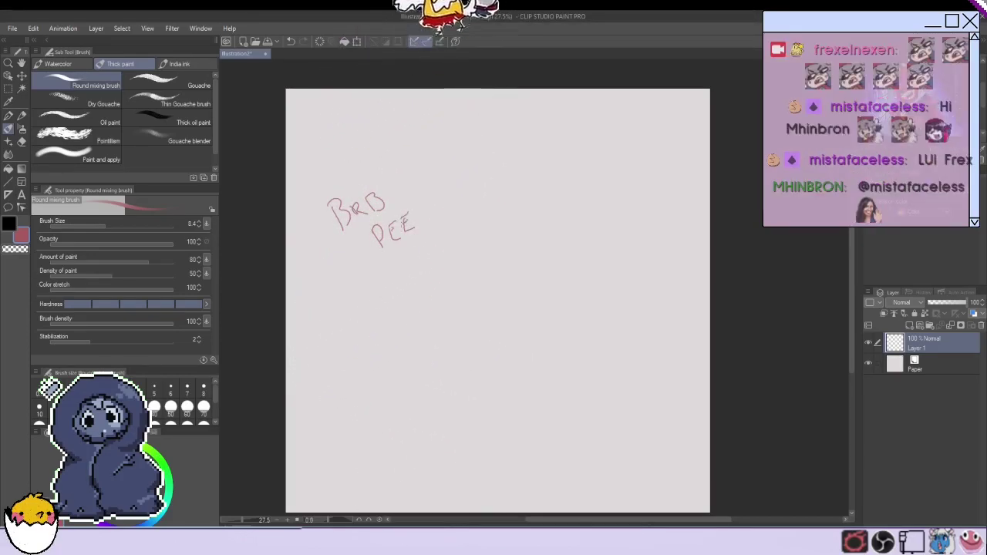
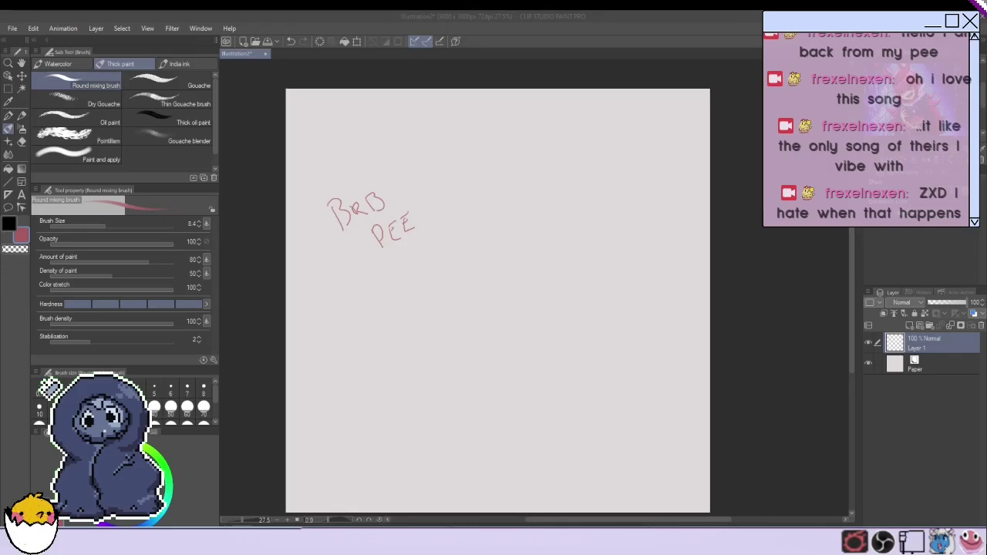
# Undo all strokes of the handwritten note.
pyautogui.click(367, 259)
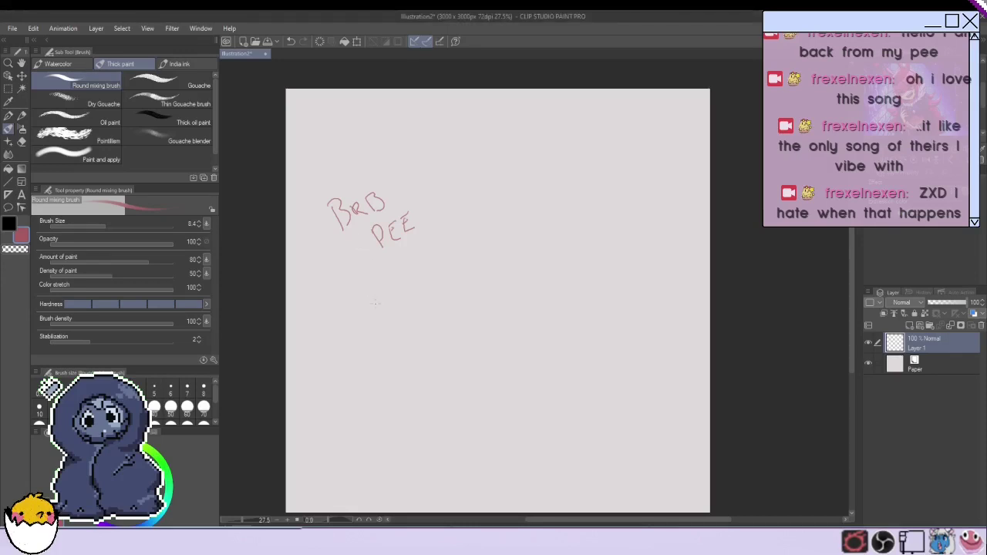
pyautogui.hotkey('ctrl', 'z')
pyautogui.hotkey('ctrl', 'z')
pyautogui.hotkey('ctrl', 'z')
pyautogui.hotkey('ctrl', 'z')
pyautogui.hotkey('ctrl', 'z')
pyautogui.hotkey('ctrl', 'z')
pyautogui.hotkey('ctrl', 'z')
pyautogui.hotkey('ctrl', 'z')
pyautogui.hotkey('ctrl', 'z')
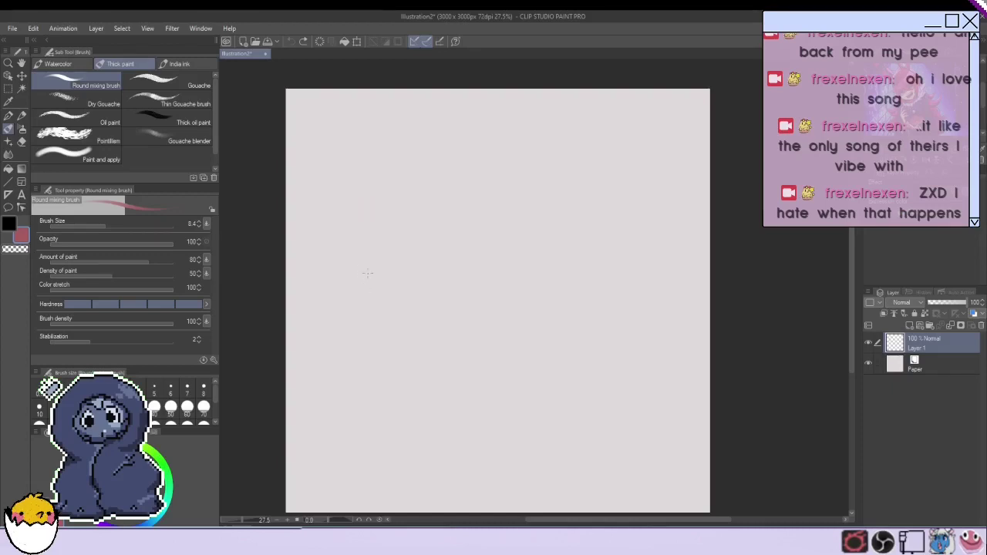
# Sketch the bed in thin red lines, with its near corner, head edge and long sides running off the canvas's right edge.
pyautogui.scroll(-1, 418, 213)
pyautogui.moveTo(654, 427)
pyautogui.mouseDown()
pyautogui.moveTo(287, 350)
pyautogui.moveTo(692, 432)
pyautogui.moveTo(293, 351)
pyautogui.mouseUp()
pyautogui.moveTo(600, 348)
pyautogui.mouseDown()
pyautogui.moveTo(660, 368)
pyautogui.moveTo(450, 318)
pyautogui.mouseUp()
pyautogui.moveTo(432, 323); pyautogui.dragTo(434, 374)
pyautogui.moveTo(553, 344); pyautogui.dragTo(470, 325)
pyautogui.moveTo(677, 307)
pyautogui.mouseDown()
pyautogui.moveTo(503, 270)
pyautogui.moveTo(428, 320)
pyautogui.mouseUp()
pyautogui.moveTo(502, 278); pyautogui.dragTo(450, 307)
pyautogui.moveTo(543, 242)
pyautogui.mouseDown()
pyautogui.moveTo(490, 272)
pyautogui.moveTo(540, 240)
pyautogui.mouseUp()
pyautogui.moveTo(544, 240); pyautogui.dragTo(679, 258)
pyautogui.moveTo(561, 245); pyautogui.dragTo(638, 255)
# Sketch two large rounded pillows side by side at the head of the bed.
pyautogui.moveTo(678, 180)
pyautogui.mouseDown()
pyautogui.moveTo(609, 177)
pyautogui.moveTo(557, 246)
pyautogui.moveTo(679, 265)
pyautogui.moveTo(580, 252)
pyautogui.mouseUp()
pyautogui.moveTo(605, 233); pyautogui.dragTo(677, 255)
pyautogui.moveTo(592, 172); pyautogui.dragTo(515, 236)
pyautogui.moveTo(528, 198); pyautogui.dragTo(540, 246)
# Reinforce the bed's near corner and lower edge, add a short foot, and extend the floor line to the canvas's left edge.
pyautogui.moveTo(497, 274); pyautogui.dragTo(433, 319)
pyautogui.moveTo(430, 320); pyautogui.dragTo(433, 377)
pyautogui.moveTo(679, 426)
pyautogui.mouseDown()
pyautogui.moveTo(437, 373)
pyautogui.moveTo(453, 379)
pyautogui.moveTo(445, 392)
pyautogui.mouseUp()
pyautogui.moveTo(635, 418); pyautogui.dragTo(488, 383)
pyautogui.moveTo(529, 246); pyautogui.dragTo(439, 318)
pyautogui.moveTo(431, 375); pyautogui.dragTo(295, 365)
# Draw the horizontal lines behind the bed to the canvas's left edge and start a bedside table's side and back edges.
pyautogui.moveTo(509, 259); pyautogui.dragTo(296, 253)
pyautogui.moveTo(477, 213); pyautogui.dragTo(475, 251)
pyautogui.moveTo(467, 177); pyautogui.dragTo(468, 241)
pyautogui.moveTo(349, 184); pyautogui.dragTo(456, 181)
pyautogui.moveTo(482, 282); pyautogui.dragTo(295, 280)
pyautogui.moveTo(295, 276); pyautogui.dragTo(485, 283)
# Sketch the bedside table's front face with doubled top and side edges.
pyautogui.moveTo(468, 222); pyautogui.dragTo(475, 279)
pyautogui.moveTo(466, 207); pyautogui.dragTo(348, 206)
pyautogui.moveTo(348, 207)
pyautogui.mouseDown()
pyautogui.moveTo(337, 228)
pyautogui.moveTo(332, 255)
pyautogui.mouseUp()
pyautogui.moveTo(331, 214); pyautogui.dragTo(331, 278)
pyautogui.moveTo(466, 214); pyautogui.dragTo(353, 217)
pyautogui.moveTo(336, 225); pyautogui.dragTo(335, 270)
pyautogui.moveTo(471, 221)
pyautogui.mouseDown()
pyautogui.moveTo(472, 279)
pyautogui.moveTo(483, 273)
pyautogui.moveTo(336, 207)
pyautogui.mouseUp()
# Sketch a lamp on the bedside table, with a straight stem and a round head built from overlapping circles.
pyautogui.moveTo(407, 203)
pyautogui.mouseDown()
pyautogui.moveTo(398, 147)
pyautogui.moveTo(404, 202)
pyautogui.mouseUp()
pyautogui.moveTo(387, 108)
pyautogui.mouseDown()
pyautogui.moveTo(415, 105)
pyautogui.moveTo(436, 123)
pyautogui.mouseUp()
pyautogui.moveTo(436, 123); pyautogui.dragTo(367, 133)
pyautogui.moveTo(401, 100); pyautogui.dragTo(386, 156)
pyautogui.moveTo(364, 139); pyautogui.dragTo(441, 116)
pyautogui.moveTo(381, 102); pyautogui.dragTo(364, 146)
pyautogui.moveTo(404, 157); pyautogui.dragTo(399, 202)
pyautogui.moveTo(365, 134); pyautogui.dragTo(411, 157)
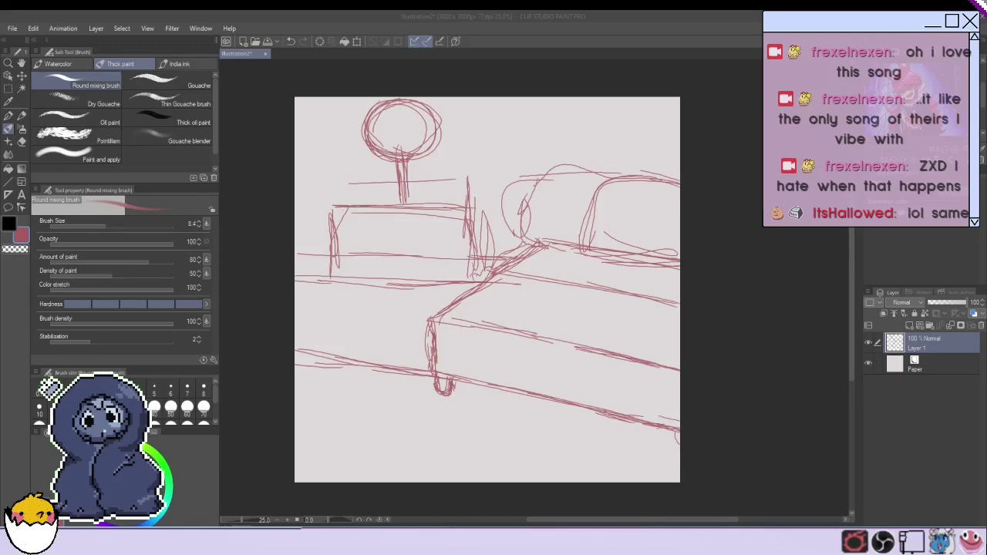
# Add two inner loops and loose outer contours to the lamp's head, and an oval base under its stem.
pyautogui.hotkey('alt', 'Tab')
pyautogui.moveTo(420, 112)
pyautogui.mouseDown()
pyautogui.moveTo(382, 119)
pyautogui.moveTo(423, 148)
pyautogui.mouseUp()
pyautogui.moveTo(392, 129); pyautogui.dragTo(417, 143)
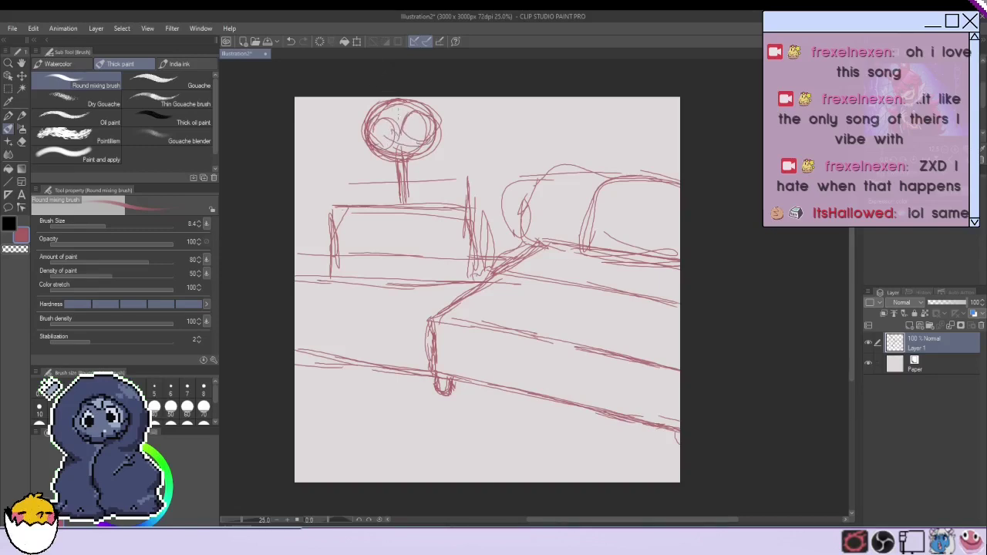
pyautogui.moveTo(420, 108)
pyautogui.mouseDown()
pyautogui.moveTo(446, 146)
pyautogui.moveTo(430, 162)
pyautogui.mouseUp()
pyautogui.moveTo(365, 139)
pyautogui.mouseDown()
pyautogui.moveTo(437, 162)
pyautogui.moveTo(384, 169)
pyautogui.mouseUp()
pyautogui.moveTo(389, 203); pyautogui.dragTo(426, 198)
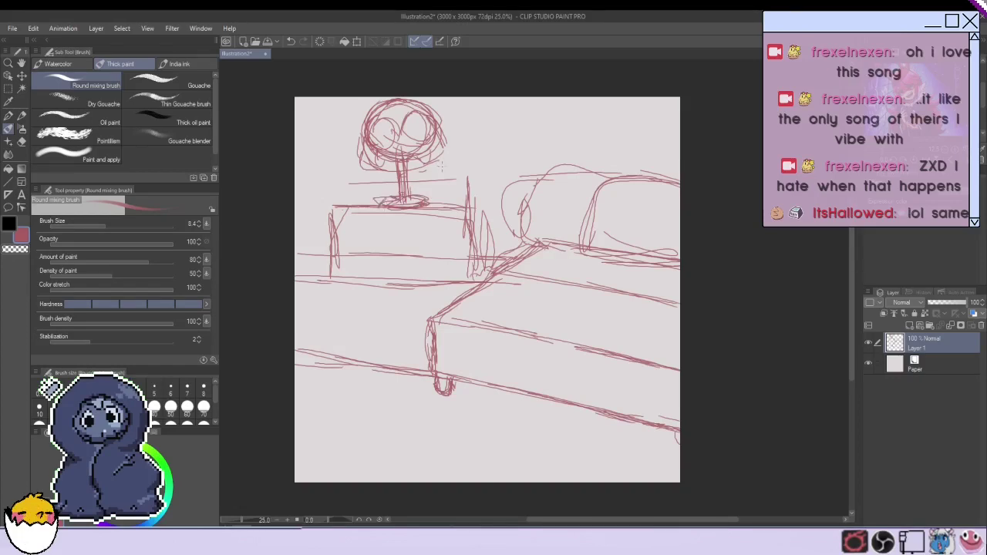
# Rework the bedside table's top surface, left side and bottom edge with extra sketch lines.
pyautogui.moveTo(424, 178)
pyautogui.mouseDown()
pyautogui.moveTo(466, 211)
pyautogui.moveTo(340, 213)
pyautogui.moveTo(398, 183)
pyautogui.mouseUp()
pyautogui.moveTo(330, 209); pyautogui.dragTo(373, 221)
pyautogui.moveTo(466, 227); pyautogui.dragTo(401, 244)
pyautogui.moveTo(435, 210); pyautogui.dragTo(344, 217)
pyautogui.moveTo(341, 193); pyautogui.dragTo(333, 255)
pyautogui.moveTo(391, 282); pyautogui.dragTo(451, 279)
# Sketch a small rounded object on the bedside table, between the lamp base and the bed.
pyautogui.moveTo(433, 196)
pyautogui.mouseDown()
pyautogui.moveTo(468, 182)
pyautogui.moveTo(473, 202)
pyautogui.mouseUp()
pyautogui.moveTo(431, 184)
pyautogui.mouseDown()
pyautogui.moveTo(458, 208)
pyautogui.moveTo(469, 197)
pyautogui.mouseUp()
pyautogui.moveTo(452, 205); pyautogui.dragTo(480, 196)
pyautogui.moveTo(425, 180)
pyautogui.mouseDown()
pyautogui.moveTo(458, 208)
pyautogui.moveTo(446, 205)
pyautogui.mouseUp()
pyautogui.moveTo(449, 186); pyautogui.dragTo(464, 191)
# Reinforce the far pillow's outline and add a second line along the upper edge of the bed's side.
pyautogui.moveTo(526, 190); pyautogui.dragTo(622, 167)
pyautogui.moveTo(515, 173); pyautogui.dragTo(515, 211)
pyautogui.moveTo(609, 361); pyautogui.dragTo(668, 374)
pyautogui.moveTo(466, 329); pyautogui.dragTo(678, 381)
pyautogui.moveTo(446, 323); pyautogui.dragTo(514, 335)
# Add horizontal drawer lines across the lower part of the bedside table's front.
pyautogui.moveTo(334, 270); pyautogui.dragTo(452, 273)
pyautogui.moveTo(335, 281)
pyautogui.mouseDown()
pyautogui.moveTo(471, 272)
pyautogui.moveTo(423, 274)
pyautogui.mouseUp()
pyautogui.moveTo(347, 253); pyautogui.dragTo(481, 247)
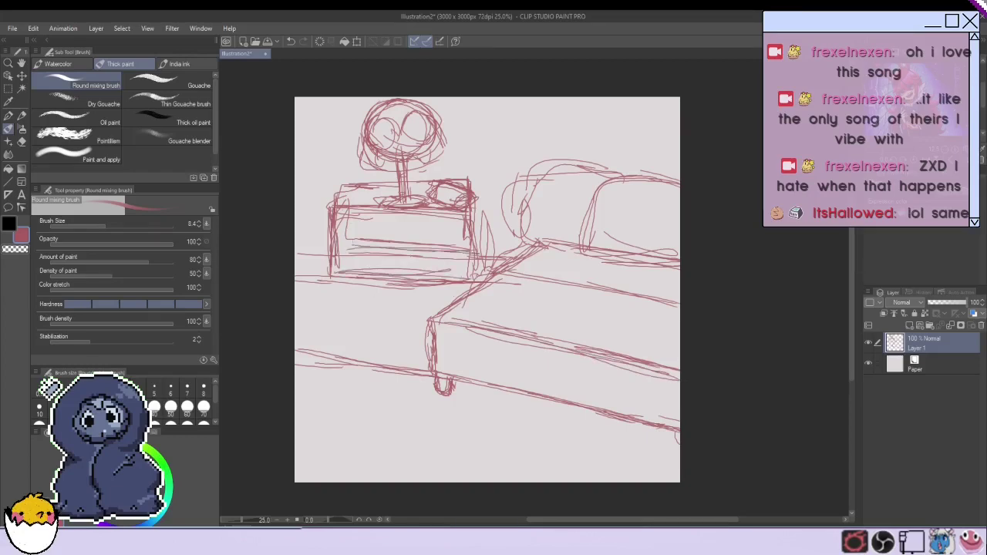
# Sketch a small upright object on the bedside table's far-left end and touch up the tabletop and lamp outline.
pyautogui.moveTo(342, 196); pyautogui.dragTo(405, 189)
pyautogui.moveTo(414, 193); pyautogui.dragTo(431, 192)
pyautogui.moveTo(339, 179)
pyautogui.mouseDown()
pyautogui.moveTo(366, 177)
pyautogui.moveTo(346, 202)
pyautogui.mouseUp()
pyautogui.moveTo(346, 204)
pyautogui.mouseDown()
pyautogui.moveTo(364, 202)
pyautogui.moveTo(351, 185)
pyautogui.mouseUp()
pyautogui.moveTo(363, 165); pyautogui.dragTo(359, 125)
# Extend the pillow's curve and sketch a large circle with an inner vertical line over the bed's upper-left corner.
pyautogui.moveTo(572, 183); pyautogui.dragTo(606, 249)
pyautogui.moveTo(533, 229)
pyautogui.mouseDown()
pyautogui.moveTo(540, 291)
pyautogui.moveTo(575, 270)
pyautogui.mouseUp()
pyautogui.moveTo(497, 229); pyautogui.dragTo(571, 293)
pyautogui.moveTo(502, 255); pyautogui.dragTo(528, 290)
pyautogui.moveTo(524, 234); pyautogui.dragTo(526, 304)
pyautogui.moveTo(572, 266); pyautogui.dragTo(509, 303)
pyautogui.moveTo(495, 245)
pyautogui.mouseDown()
pyautogui.moveTo(566, 307)
pyautogui.moveTo(492, 264)
pyautogui.moveTo(552, 308)
pyautogui.moveTo(559, 299)
pyautogui.mouseUp()
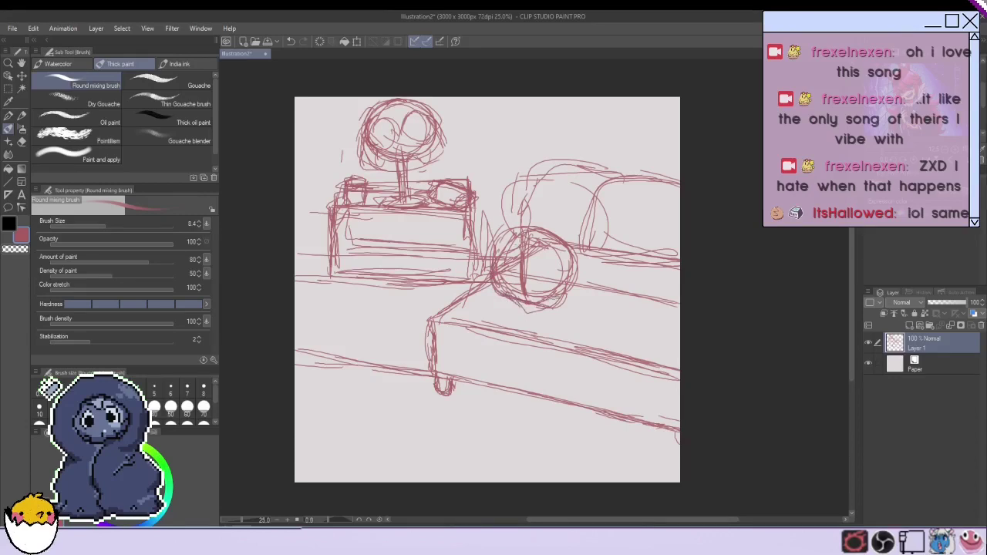
# Reinforce and hatch the round head over the bed's corner and sketch the arm lines reaching down from it.
pyautogui.moveTo(500, 233)
pyautogui.mouseDown()
pyautogui.moveTo(499, 292)
pyautogui.moveTo(586, 285)
pyautogui.moveTo(577, 313)
pyautogui.mouseUp()
pyautogui.moveTo(574, 250)
pyautogui.mouseDown()
pyautogui.moveTo(608, 287)
pyautogui.moveTo(569, 294)
pyautogui.moveTo(574, 281)
pyautogui.moveTo(538, 340)
pyautogui.moveTo(506, 347)
pyautogui.mouseUp()
pyautogui.moveTo(543, 315)
pyautogui.mouseDown()
pyautogui.moveTo(500, 364)
pyautogui.moveTo(509, 347)
pyautogui.mouseUp()
pyautogui.moveTo(514, 347); pyautogui.dragTo(498, 362)
pyautogui.moveTo(573, 303); pyautogui.dragTo(552, 334)
pyautogui.moveTo(495, 288)
pyautogui.mouseDown()
pyautogui.moveTo(470, 328)
pyautogui.moveTo(459, 329)
pyautogui.moveTo(468, 343)
pyautogui.mouseUp()
pyautogui.moveTo(475, 319); pyautogui.dragTo(452, 339)
pyautogui.moveTo(556, 259)
pyautogui.mouseDown()
pyautogui.moveTo(553, 290)
pyautogui.moveTo(506, 316)
pyautogui.mouseUp()
pyautogui.moveTo(529, 240)
pyautogui.mouseDown()
pyautogui.moveTo(561, 267)
pyautogui.moveTo(550, 288)
pyautogui.mouseUp()
pyautogui.moveTo(525, 292); pyautogui.dragTo(511, 308)
# Sketch the folded forearms as a slanted boxy shape below the head, over the bed's front corner.
pyautogui.moveTo(448, 317)
pyautogui.mouseDown()
pyautogui.moveTo(515, 349)
pyautogui.moveTo(503, 380)
pyautogui.mouseUp()
pyautogui.moveTo(509, 375); pyautogui.dragTo(455, 358)
pyautogui.moveTo(455, 322); pyautogui.dragTo(450, 356)
pyautogui.moveTo(441, 316)
pyautogui.mouseDown()
pyautogui.moveTo(447, 348)
pyautogui.moveTo(501, 375)
pyautogui.mouseUp()
pyautogui.moveTo(521, 349); pyautogui.dragTo(499, 377)
pyautogui.moveTo(447, 321); pyautogui.dragTo(513, 342)
pyautogui.moveTo(555, 336); pyautogui.dragTo(517, 371)
pyautogui.moveTo(566, 317); pyautogui.dragTo(514, 376)
pyautogui.moveTo(542, 326)
pyautogui.mouseDown()
pyautogui.moveTo(508, 363)
pyautogui.moveTo(513, 377)
pyautogui.mouseUp()
pyautogui.moveTo(508, 362); pyautogui.dragTo(502, 373)
pyautogui.moveTo(469, 297); pyautogui.dragTo(458, 318)
pyautogui.moveTo(470, 300)
pyautogui.mouseDown()
pyautogui.moveTo(438, 336)
pyautogui.moveTo(446, 347)
pyautogui.mouseUp()
pyautogui.moveTo(447, 326)
pyautogui.mouseDown()
pyautogui.moveTo(437, 347)
pyautogui.moveTo(452, 352)
pyautogui.mouseUp()
pyautogui.moveTo(501, 342); pyautogui.dragTo(491, 370)
pyautogui.moveTo(519, 359); pyautogui.dragTo(507, 377)
pyautogui.moveTo(440, 347); pyautogui.dragTo(483, 375)
pyautogui.moveTo(474, 373); pyautogui.dragTo(499, 381)
# Sketch the shoulder's short curve and a large arched pillow outline above and beyond the head.
pyautogui.moveTo(577, 255)
pyautogui.mouseDown()
pyautogui.moveTo(585, 285)
pyautogui.moveTo(597, 291)
pyautogui.mouseUp()
pyautogui.moveTo(591, 125)
pyautogui.mouseDown()
pyautogui.moveTo(681, 158)
pyautogui.moveTo(557, 129)
pyautogui.mouseUp()
pyautogui.moveTo(563, 133)
pyautogui.mouseDown()
pyautogui.moveTo(511, 219)
pyautogui.moveTo(653, 142)
pyautogui.mouseUp()
pyautogui.moveTo(586, 144); pyautogui.dragTo(677, 160)
pyautogui.moveTo(540, 177); pyautogui.dragTo(616, 136)
pyautogui.moveTo(527, 170); pyautogui.dragTo(541, 145)
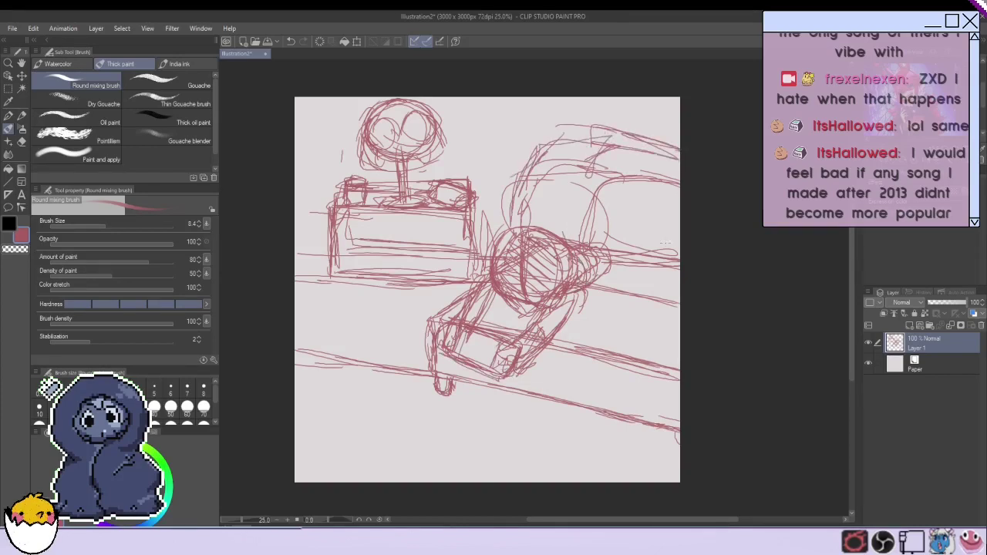
# Extend bedding lines from behind the head to the canvas edge and add a narrow torso shape beside it.
pyautogui.moveTo(571, 210); pyautogui.dragTo(679, 226)
pyautogui.moveTo(560, 233); pyautogui.dragTo(680, 236)
pyautogui.moveTo(590, 210); pyautogui.dragTo(513, 218)
pyautogui.moveTo(521, 213); pyautogui.dragTo(498, 264)
pyautogui.moveTo(550, 219); pyautogui.dragTo(679, 251)
pyautogui.moveTo(523, 222)
pyautogui.mouseDown()
pyautogui.moveTo(611, 236)
pyautogui.moveTo(591, 287)
pyautogui.mouseUp()
pyautogui.moveTo(621, 225)
pyautogui.mouseDown()
pyautogui.moveTo(626, 265)
pyautogui.moveTo(629, 257)
pyautogui.mouseUp()
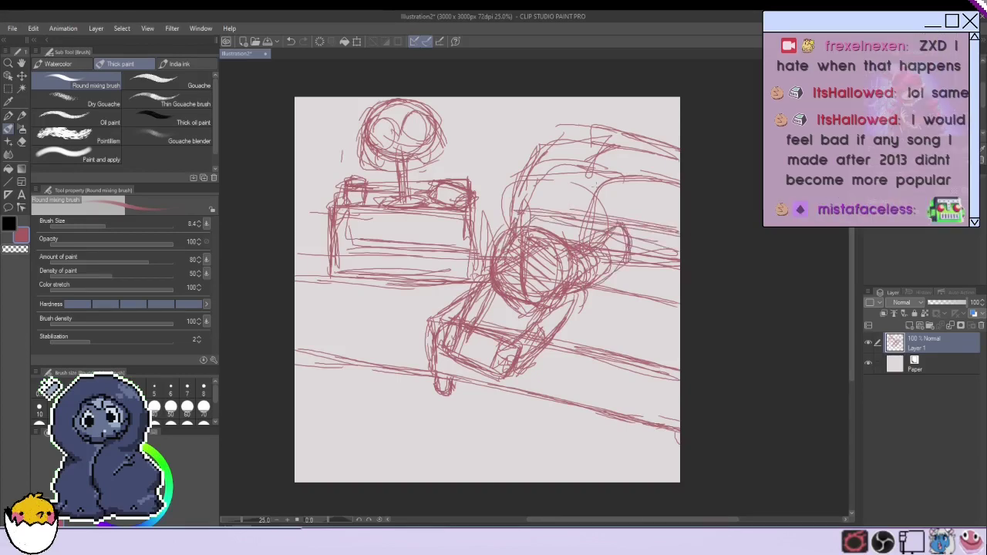
# Add fold lines around the bed corner and mattress, then reinforce the chin and upper torso.
pyautogui.moveTo(592, 284); pyautogui.dragTo(630, 313)
pyautogui.moveTo(600, 279); pyautogui.dragTo(623, 290)
pyautogui.moveTo(469, 283)
pyautogui.mouseDown()
pyautogui.moveTo(421, 320)
pyautogui.moveTo(418, 362)
pyautogui.moveTo(617, 402)
pyautogui.mouseUp()
pyautogui.moveTo(577, 291)
pyautogui.mouseDown()
pyautogui.moveTo(559, 325)
pyautogui.moveTo(571, 318)
pyautogui.mouseUp()
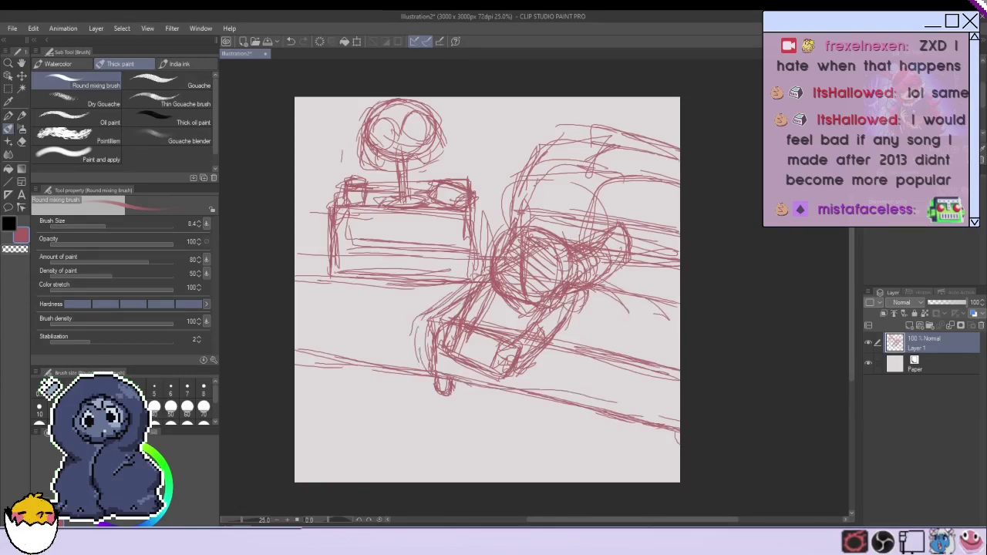
pyautogui.moveTo(493, 292); pyautogui.dragTo(517, 320)
pyautogui.moveTo(492, 293)
pyautogui.mouseDown()
pyautogui.moveTo(517, 319)
pyautogui.moveTo(534, 319)
pyautogui.mouseUp()
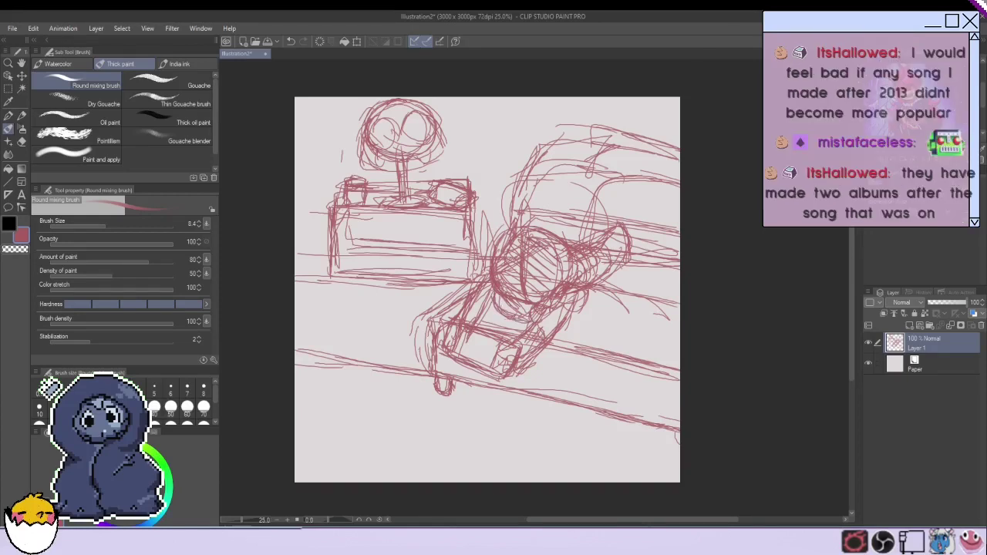
pyautogui.moveTo(595, 234)
pyautogui.mouseDown()
pyautogui.moveTo(633, 245)
pyautogui.moveTo(624, 216)
pyautogui.mouseUp()
pyautogui.moveTo(617, 224); pyautogui.dragTo(597, 221)
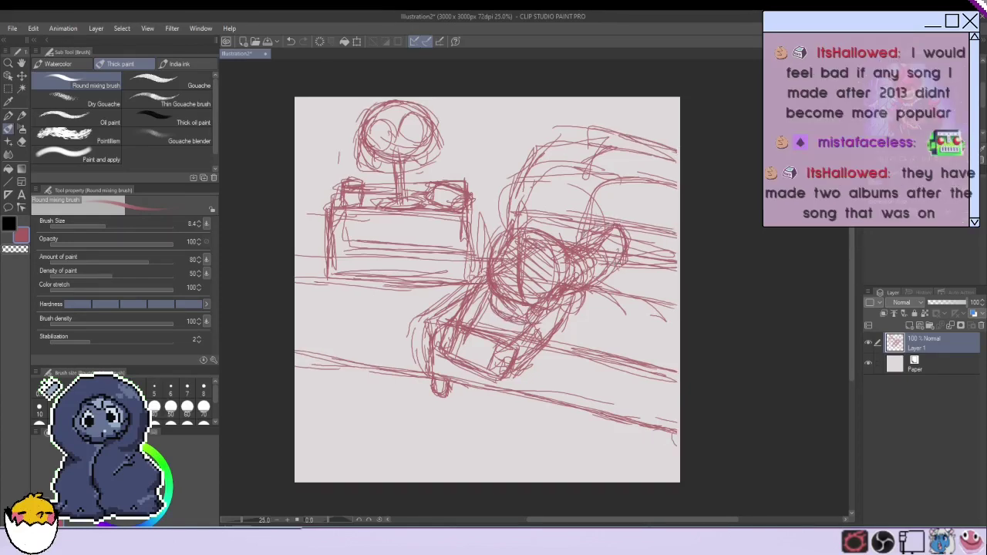
# Sketch the rounded hip shape at the far end of the torso and link it to the back.
pyautogui.moveTo(638, 249); pyautogui.dragTo(635, 202)
pyautogui.moveTo(601, 224); pyautogui.dragTo(637, 198)
pyautogui.moveTo(605, 249); pyautogui.dragTo(641, 208)
pyautogui.moveTo(571, 232)
pyautogui.mouseDown()
pyautogui.moveTo(607, 207)
pyautogui.moveTo(588, 216)
pyautogui.mouseUp()
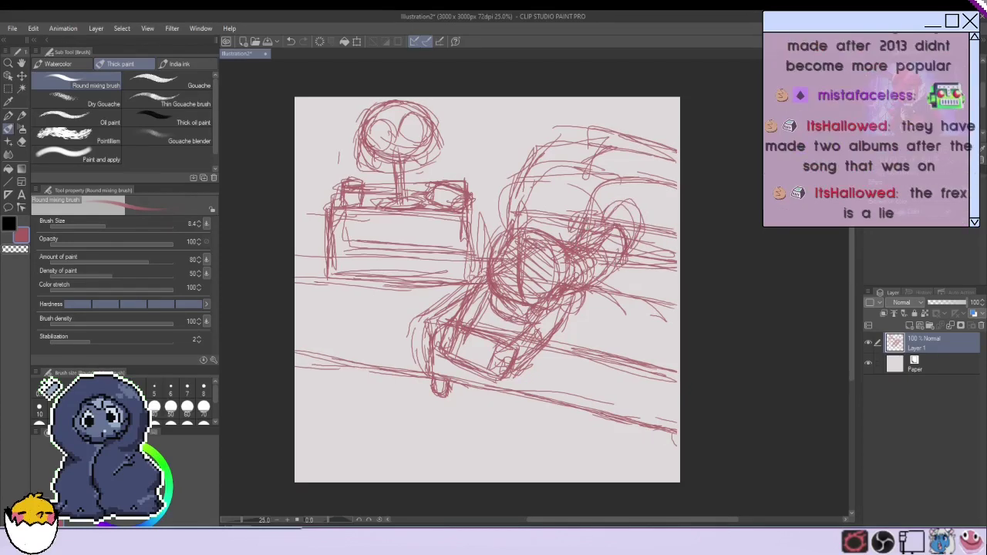
# Try different curved strokes rising from the hips and back above the character's body.
pyautogui.moveTo(573, 170); pyautogui.dragTo(600, 221)
pyautogui.moveTo(592, 167); pyautogui.dragTo(637, 237)
pyautogui.moveTo(616, 192); pyautogui.dragTo(628, 253)
pyautogui.moveTo(570, 170)
pyautogui.mouseDown()
pyautogui.moveTo(603, 225)
pyautogui.moveTo(537, 226)
pyautogui.moveTo(540, 189)
pyautogui.moveTo(537, 227)
pyautogui.mouseUp()
pyautogui.hotkey('ctrl', 'z')
pyautogui.moveTo(545, 184); pyautogui.dragTo(574, 243)
pyautogui.hotkey('ctrl', 'z')
pyautogui.hotkey('ctrl', 'z')
pyautogui.moveTo(571, 173); pyautogui.dragTo(567, 239)
pyautogui.moveTo(571, 183)
pyautogui.mouseDown()
pyautogui.moveTo(564, 243)
pyautogui.moveTo(646, 220)
pyautogui.moveTo(629, 253)
pyautogui.mouseUp()
pyautogui.hotkey('ctrl', 'z')
pyautogui.hotkey('ctrl', 'z')
pyautogui.hotkey('ctrl', 'z')
pyautogui.hotkey('ctrl', 'z')
pyautogui.hotkey('ctrl', 'z')
pyautogui.hotkey('ctrl', 'z')
pyautogui.hotkey('ctrl', 'z')
pyautogui.hotkey('ctrl', 'z')
pyautogui.hotkey('ctrl', 'z')
pyautogui.hotkey('ctrl', 'z')
# Sketch the thighs and the raised lower legs crossing above the hips, ending in rounded feet.
pyautogui.moveTo(611, 225); pyautogui.dragTo(637, 249)
pyautogui.moveTo(656, 208); pyautogui.dragTo(637, 243)
pyautogui.moveTo(613, 224); pyautogui.dragTo(648, 205)
pyautogui.moveTo(614, 150); pyautogui.dragTo(655, 213)
pyautogui.moveTo(600, 171)
pyautogui.mouseDown()
pyautogui.moveTo(657, 230)
pyautogui.moveTo(614, 205)
pyautogui.mouseUp()
pyautogui.moveTo(626, 153); pyautogui.dragTo(645, 178)
pyautogui.moveTo(652, 139)
pyautogui.mouseDown()
pyautogui.moveTo(634, 155)
pyautogui.moveTo(660, 159)
pyautogui.moveTo(584, 131)
pyautogui.mouseUp()
pyautogui.moveTo(580, 167); pyautogui.dragTo(601, 127)
pyautogui.moveTo(625, 164); pyautogui.dragTo(646, 195)
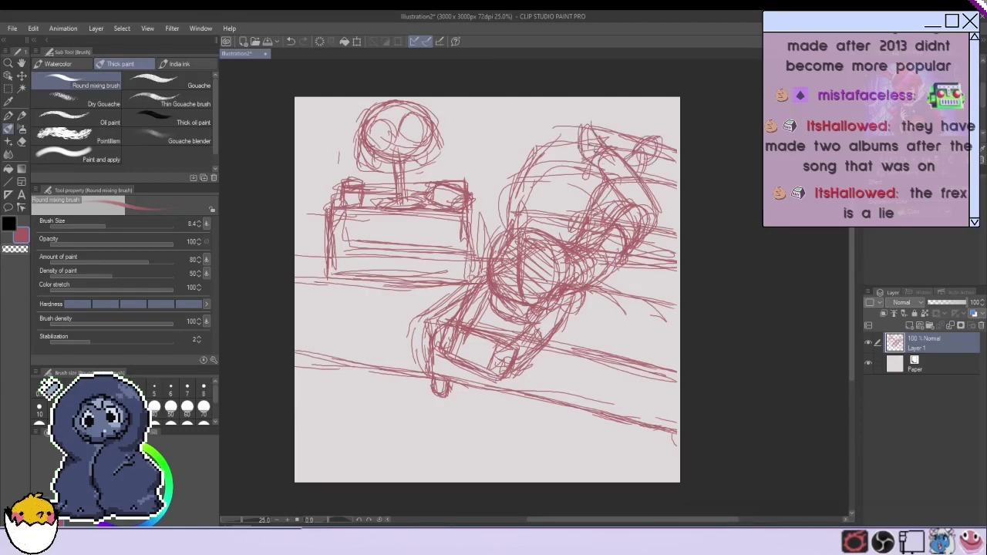
# Refine the upper-arm and chest lines between the head and the folded forearms.
pyautogui.moveTo(461, 321); pyautogui.dragTo(491, 335)
pyautogui.moveTo(569, 290)
pyautogui.mouseDown()
pyautogui.moveTo(560, 322)
pyautogui.moveTo(523, 356)
pyautogui.moveTo(545, 324)
pyautogui.mouseUp()
pyautogui.moveTo(546, 349); pyautogui.dragTo(527, 358)
pyautogui.moveTo(546, 312); pyautogui.dragTo(506, 339)
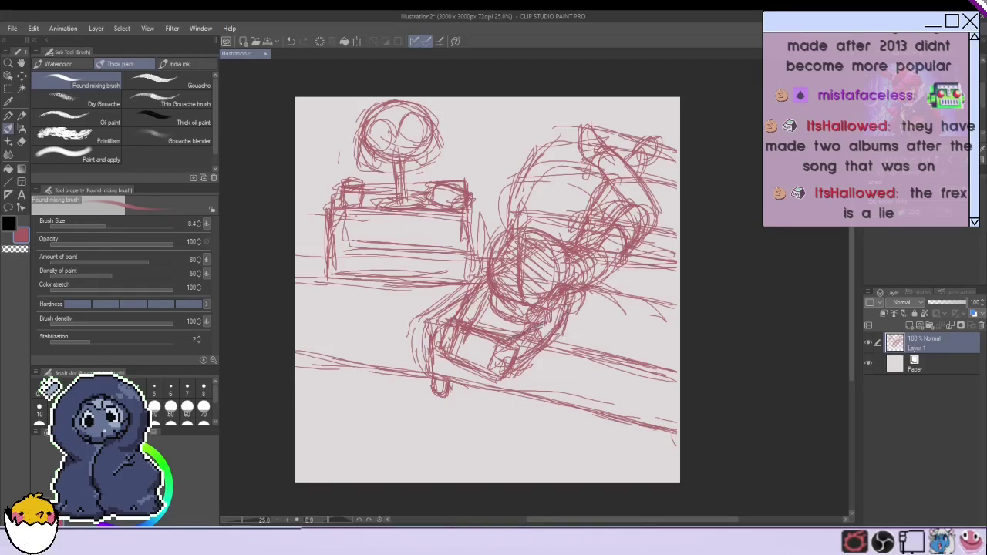
# Sketch long pointed ear shapes rising from the head and touch up the chin and elbow.
pyautogui.moveTo(499, 136); pyautogui.dragTo(529, 206)
pyautogui.moveTo(540, 183); pyautogui.dragTo(566, 239)
pyautogui.moveTo(503, 148); pyautogui.dragTo(520, 187)
pyautogui.moveTo(520, 192); pyautogui.dragTo(557, 236)
pyautogui.moveTo(522, 142); pyautogui.dragTo(562, 219)
pyautogui.moveTo(444, 141); pyautogui.dragTo(514, 219)
pyautogui.moveTo(467, 205); pyautogui.dragTo(505, 236)
pyautogui.moveTo(495, 127); pyautogui.dragTo(542, 178)
pyautogui.moveTo(543, 184); pyautogui.dragTo(562, 222)
pyautogui.moveTo(487, 125); pyautogui.dragTo(498, 154)
pyautogui.moveTo(501, 168); pyautogui.dragTo(526, 211)
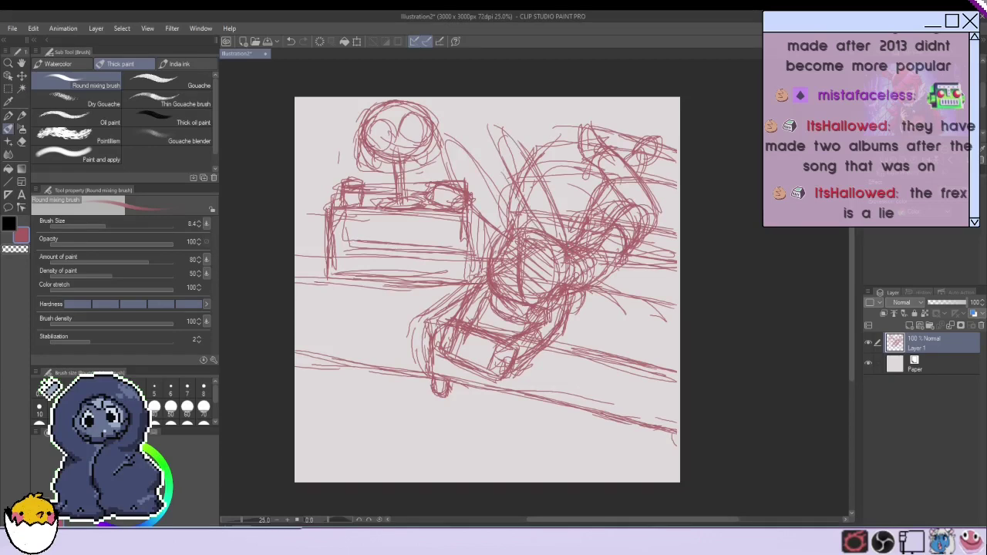
pyautogui.moveTo(504, 308); pyautogui.dragTo(521, 317)
pyautogui.moveTo(446, 327); pyautogui.dragTo(438, 344)
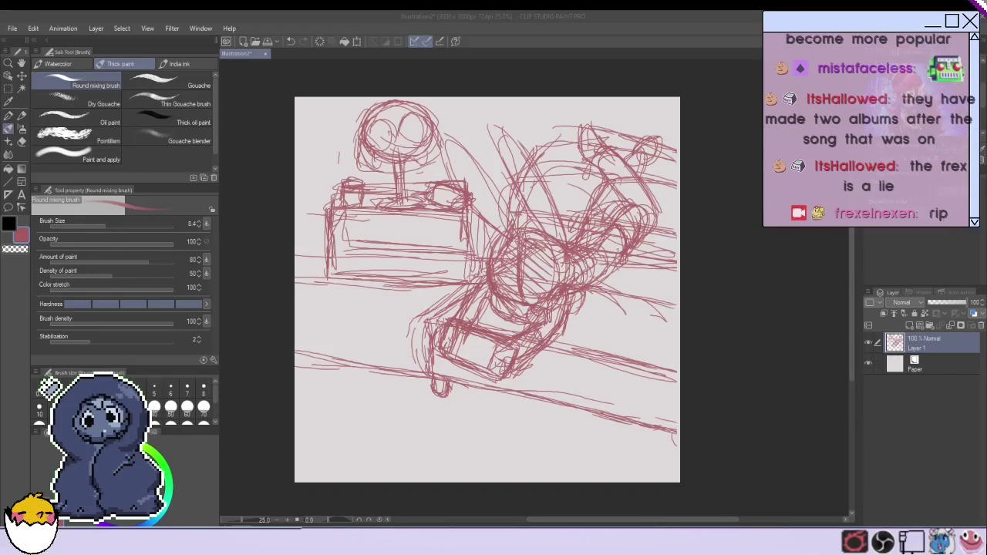
# Draw long, slightly slanted lines across the full canvas width below the bed's lower edge.
pyautogui.moveTo(308, 411); pyautogui.dragTo(376, 408)
pyautogui.moveTo(617, 437)
pyautogui.mouseDown()
pyautogui.moveTo(677, 432)
pyautogui.moveTo(547, 423)
pyautogui.mouseUp()
pyautogui.moveTo(488, 431)
pyautogui.mouseDown()
pyautogui.moveTo(643, 427)
pyautogui.moveTo(397, 402)
pyautogui.mouseUp()
pyautogui.moveTo(330, 399); pyautogui.dragTo(404, 417)
pyautogui.moveTo(295, 403); pyautogui.dragTo(680, 452)
pyautogui.moveTo(680, 450); pyautogui.dragTo(295, 380)
pyautogui.moveTo(295, 386); pyautogui.dragTo(680, 468)
pyautogui.moveTo(680, 466); pyautogui.dragTo(328, 392)
# Sketch a rounded shape beside the bedside table and a slanted post with a round knob rising above it.
pyautogui.moveTo(325, 219); pyautogui.dragTo(300, 254)
pyautogui.moveTo(325, 222)
pyautogui.mouseDown()
pyautogui.moveTo(298, 253)
pyautogui.moveTo(325, 263)
pyautogui.mouseUp()
pyautogui.moveTo(316, 220)
pyautogui.mouseDown()
pyautogui.moveTo(311, 242)
pyautogui.moveTo(324, 259)
pyautogui.mouseUp()
pyautogui.moveTo(325, 249)
pyautogui.mouseDown()
pyautogui.moveTo(303, 273)
pyautogui.moveTo(322, 276)
pyautogui.mouseUp()
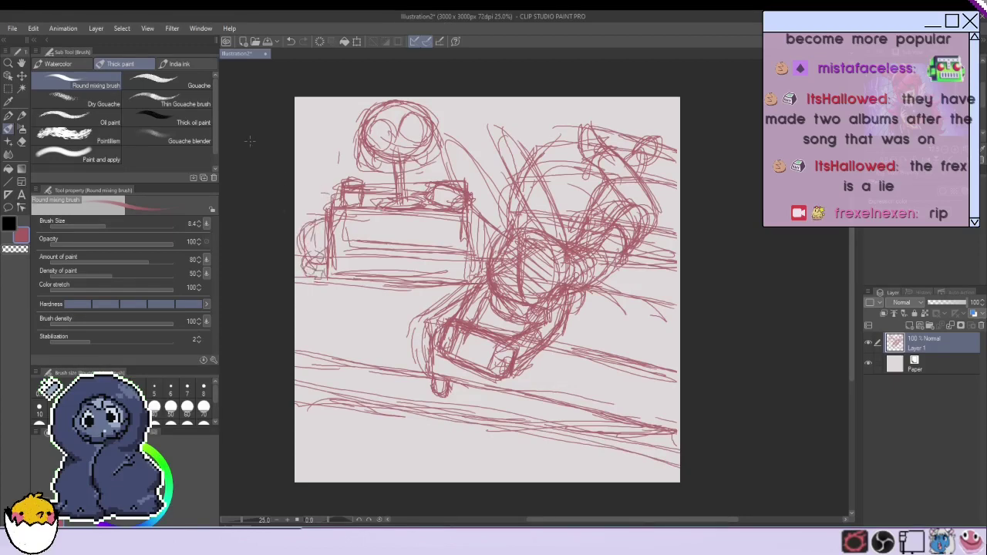
pyautogui.moveTo(339, 179)
pyautogui.mouseDown()
pyautogui.moveTo(306, 121)
pyautogui.moveTo(333, 198)
pyautogui.moveTo(305, 104)
pyautogui.moveTo(314, 128)
pyautogui.mouseUp()
pyautogui.moveTo(320, 122); pyautogui.dragTo(330, 141)
pyautogui.moveTo(301, 106)
pyautogui.mouseDown()
pyautogui.moveTo(305, 132)
pyautogui.moveTo(323, 146)
pyautogui.mouseUp()
pyautogui.moveTo(300, 115)
pyautogui.mouseDown()
pyautogui.moveTo(299, 135)
pyautogui.moveTo(319, 108)
pyautogui.mouseUp()
pyautogui.moveTo(316, 126)
pyautogui.mouseDown()
pyautogui.moveTo(328, 147)
pyautogui.moveTo(332, 139)
pyautogui.mouseUp()
pyautogui.moveTo(311, 150); pyautogui.dragTo(337, 202)
pyautogui.moveTo(307, 104)
pyautogui.mouseDown()
pyautogui.moveTo(327, 121)
pyautogui.moveTo(310, 227)
pyautogui.moveTo(332, 276)
pyautogui.mouseUp()
# Reinforce the bed frame's lower line below the table and add rough edges near the bed corner.
pyautogui.moveTo(297, 355); pyautogui.dragTo(412, 378)
pyautogui.moveTo(306, 369); pyautogui.dragTo(431, 384)
pyautogui.moveTo(323, 291)
pyautogui.mouseDown()
pyautogui.moveTo(422, 301)
pyautogui.moveTo(434, 312)
pyautogui.mouseUp()
pyautogui.moveTo(429, 315); pyautogui.dragTo(403, 359)
pyautogui.moveTo(294, 344); pyautogui.dragTo(426, 367)
pyautogui.moveTo(294, 341); pyautogui.dragTo(343, 355)
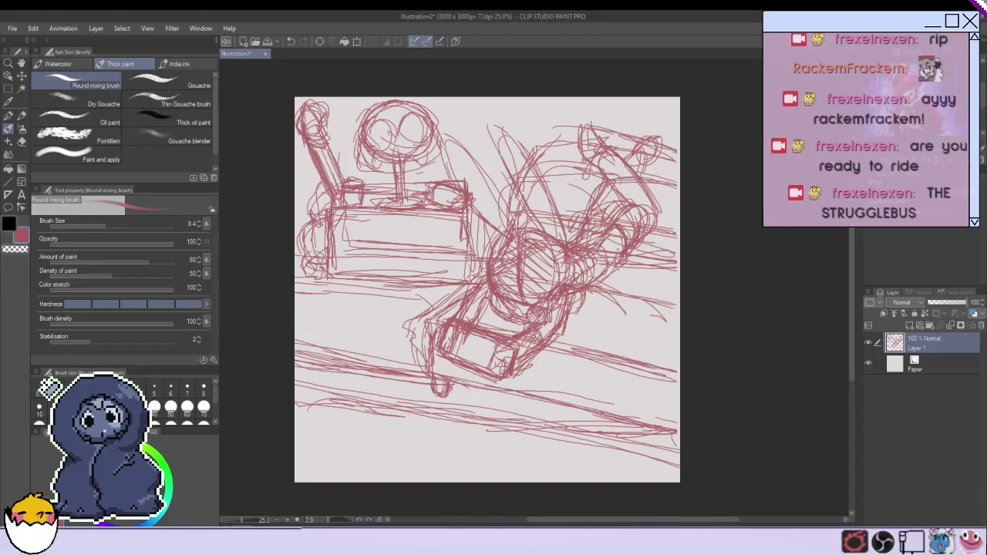
# Flip the whole sketch horizontally and move it slightly down on the canvas.
pyautogui.click(206, 380)
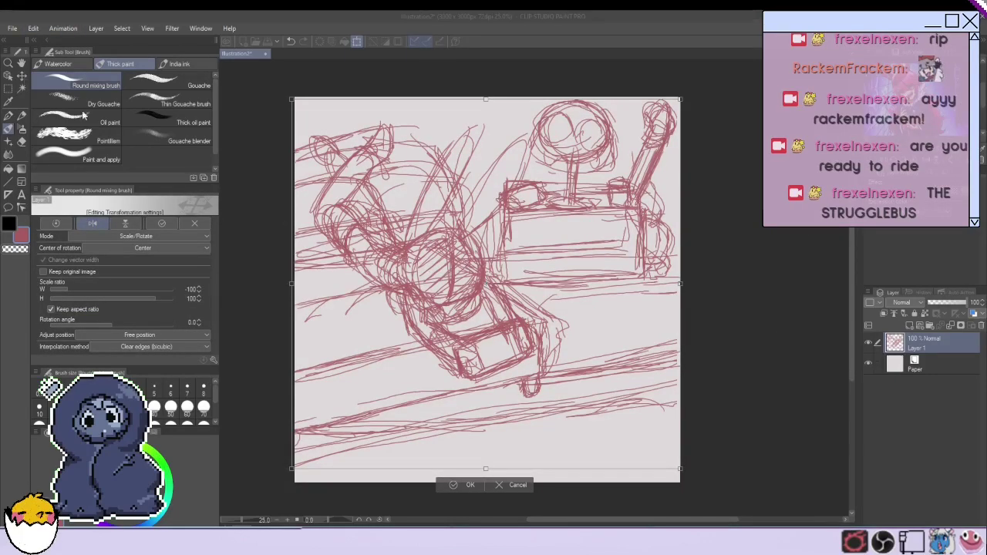
pyautogui.press('Return')
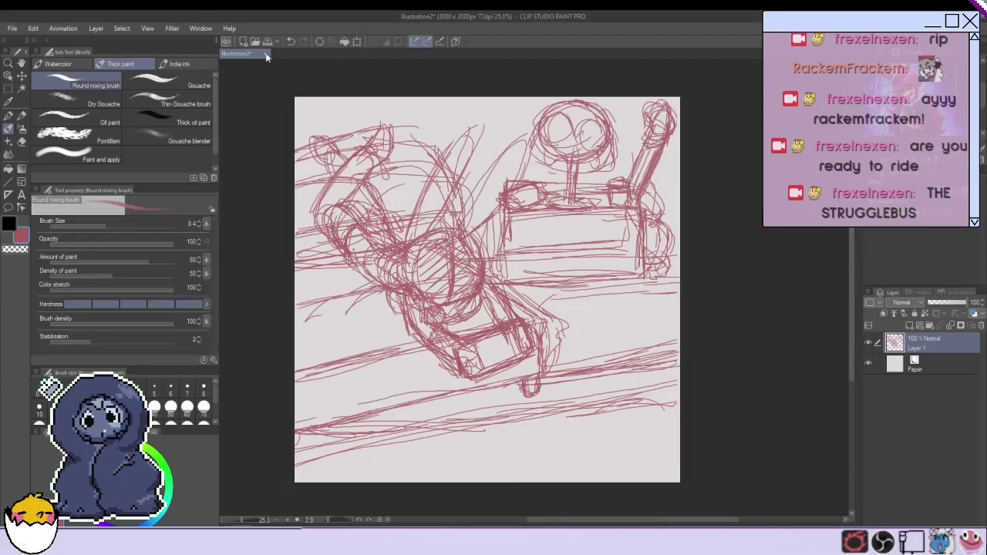
pyautogui.press('k')
pyautogui.moveTo(385, 231)
pyautogui.mouseDown()
pyautogui.moveTo(380, 254)
pyautogui.moveTo(389, 247)
pyautogui.mouseUp()
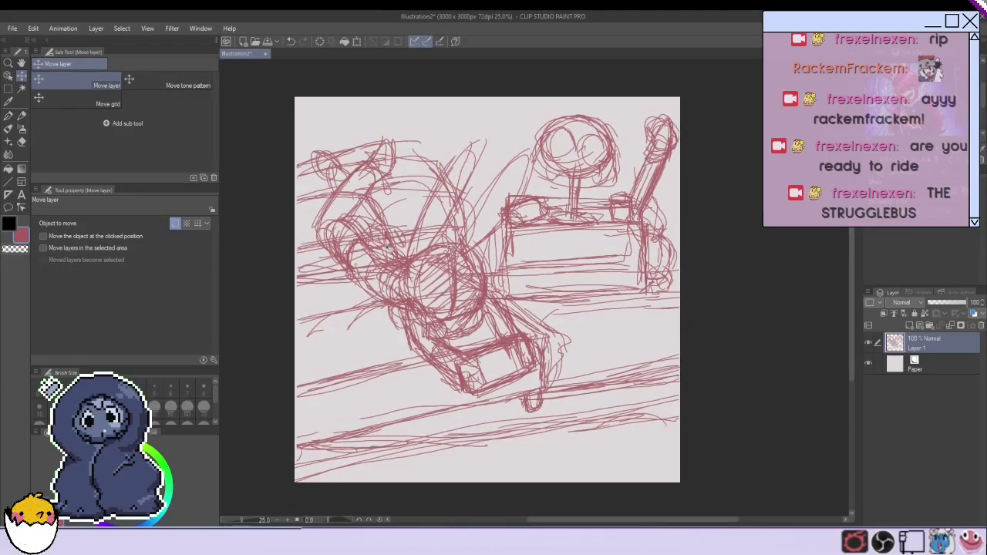
# Add a new layer above the sketch, fade the sketch layer to 55% opacity, and make the new layer active.
pyautogui.click(910, 327)
pyautogui.click(929, 363)
pyautogui.click(949, 303)
pyautogui.click(939, 351)
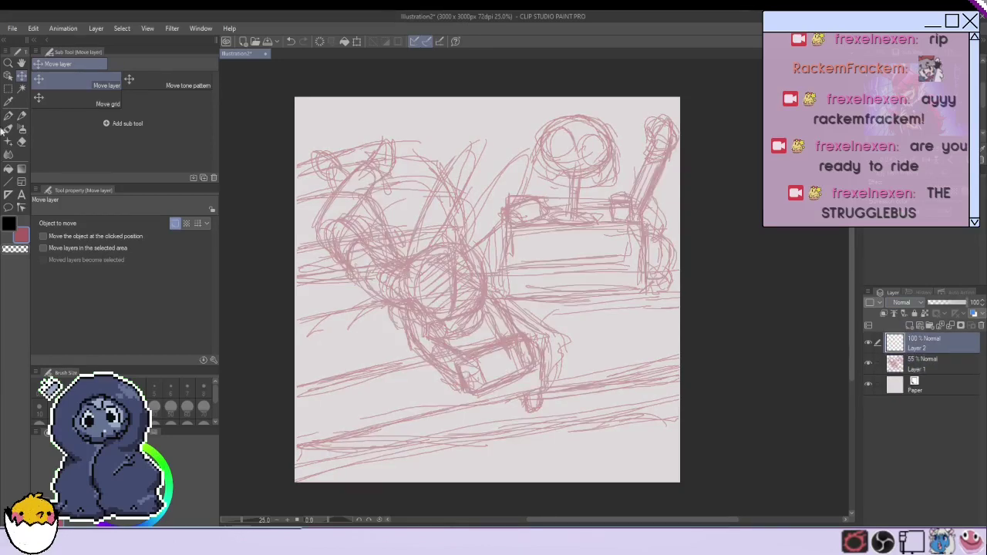
# Set the Round mixing brush to size 10.4 for refining the sketch.
pyautogui.click(8, 115)
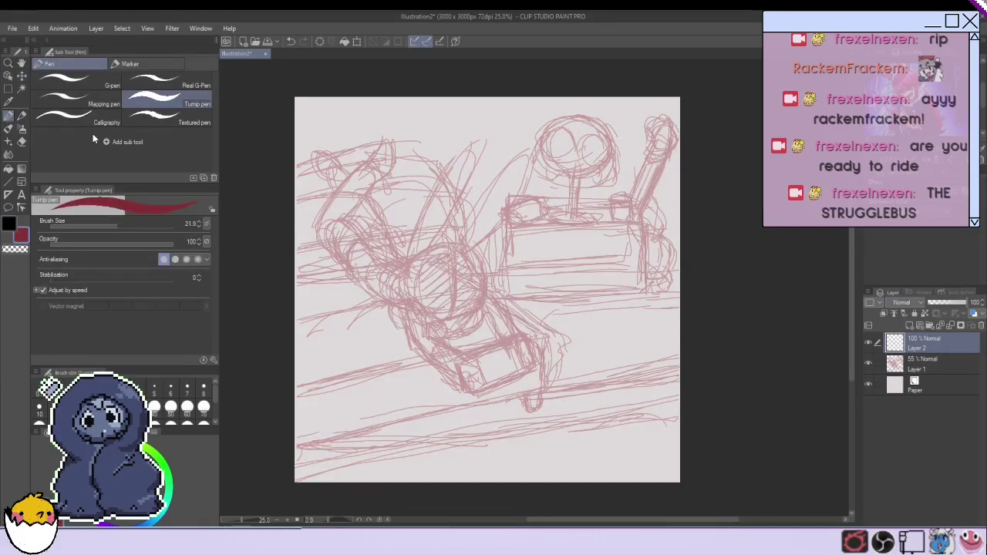
pyautogui.click(8, 128)
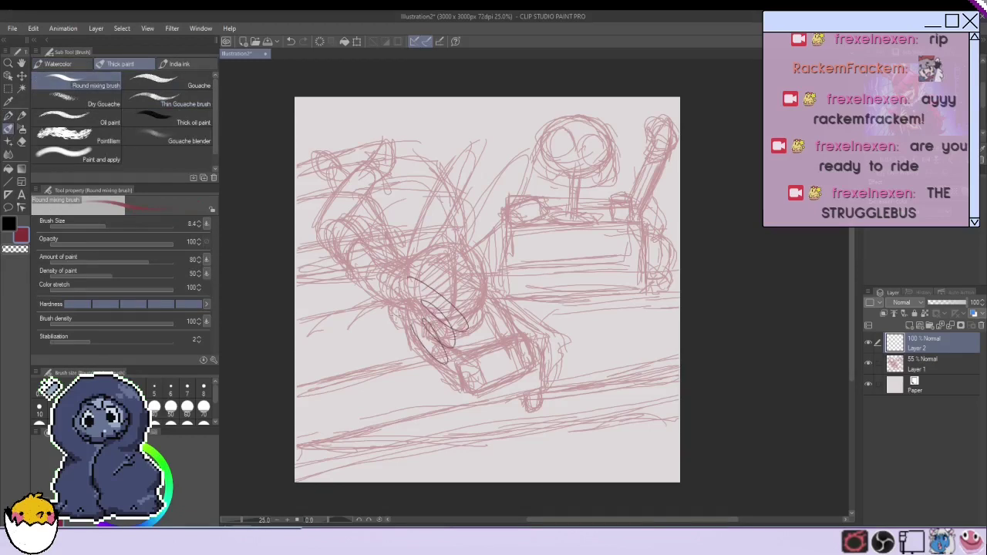
pyautogui.click(108, 225)
pyautogui.scroll(1, 540, 361)
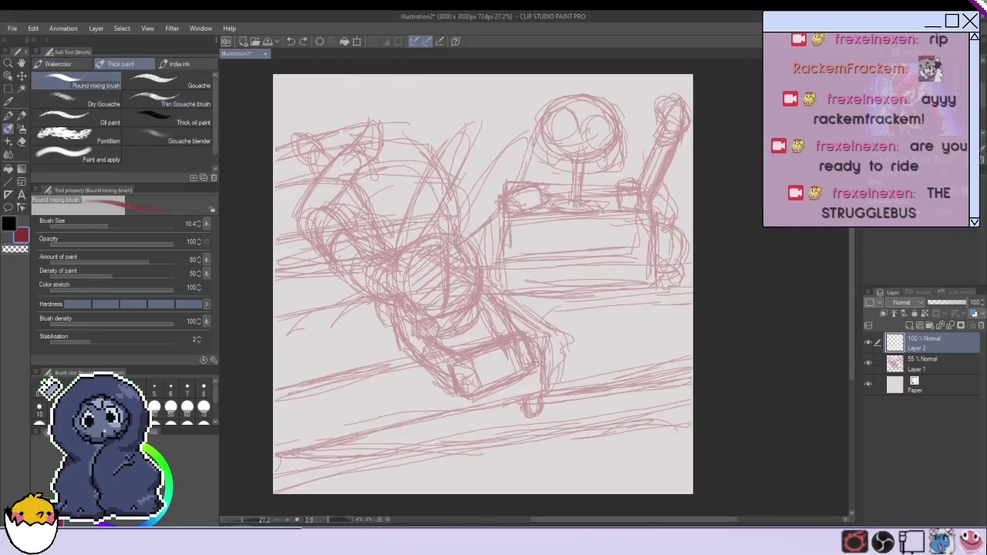
# Draw the face with slanted brows, half-closed eyes and an open grin on the head.
pyautogui.moveTo(418, 310)
pyautogui.mouseDown()
pyautogui.moveTo(442, 313)
pyautogui.moveTo(441, 305)
pyautogui.moveTo(480, 296)
pyautogui.moveTo(439, 296)
pyautogui.moveTo(461, 296)
pyautogui.moveTo(468, 309)
pyautogui.moveTo(445, 330)
pyautogui.moveTo(458, 322)
pyautogui.mouseUp()
pyautogui.hotkey('ctrl', 'z')
pyautogui.hotkey('ctrl', 'z')
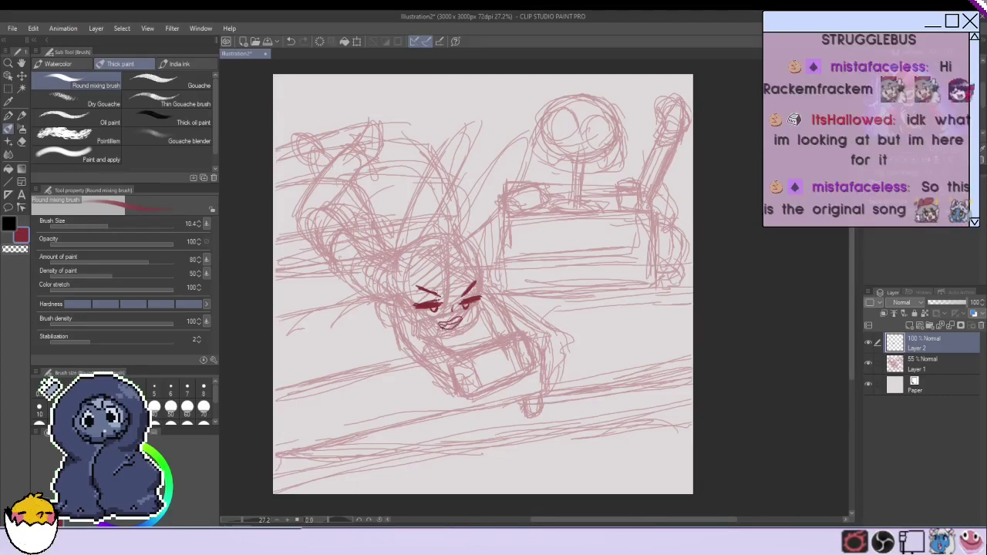
pyautogui.moveTo(446, 246); pyautogui.dragTo(484, 284)
pyautogui.hotkey('ctrl', 'z')
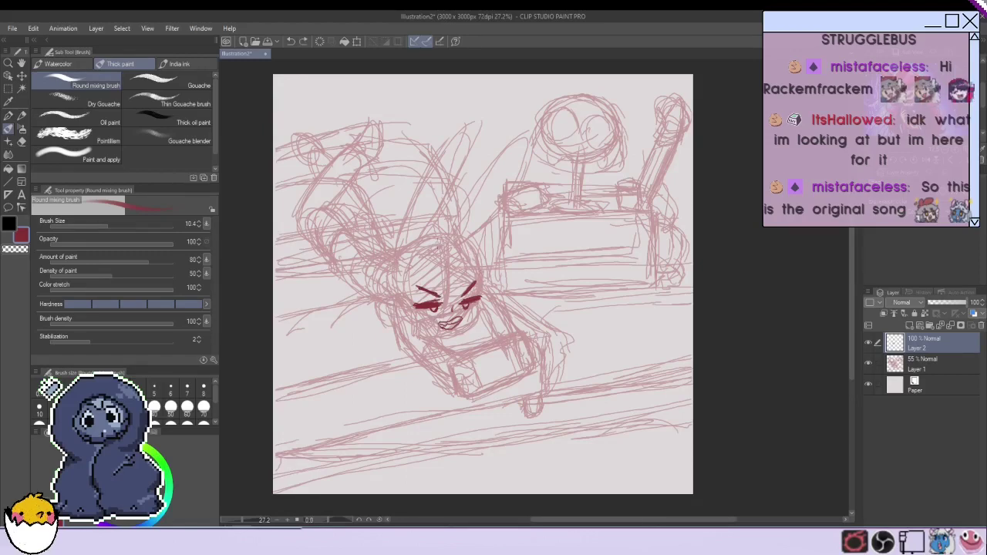
# Draw the hair's outer curve, bangs, flicked side locks and the jawline around the face.
pyautogui.moveTo(438, 237)
pyautogui.mouseDown()
pyautogui.moveTo(501, 292)
pyautogui.moveTo(484, 299)
pyautogui.mouseUp()
pyautogui.moveTo(420, 276); pyautogui.dragTo(441, 300)
pyautogui.moveTo(408, 292); pyautogui.dragTo(418, 299)
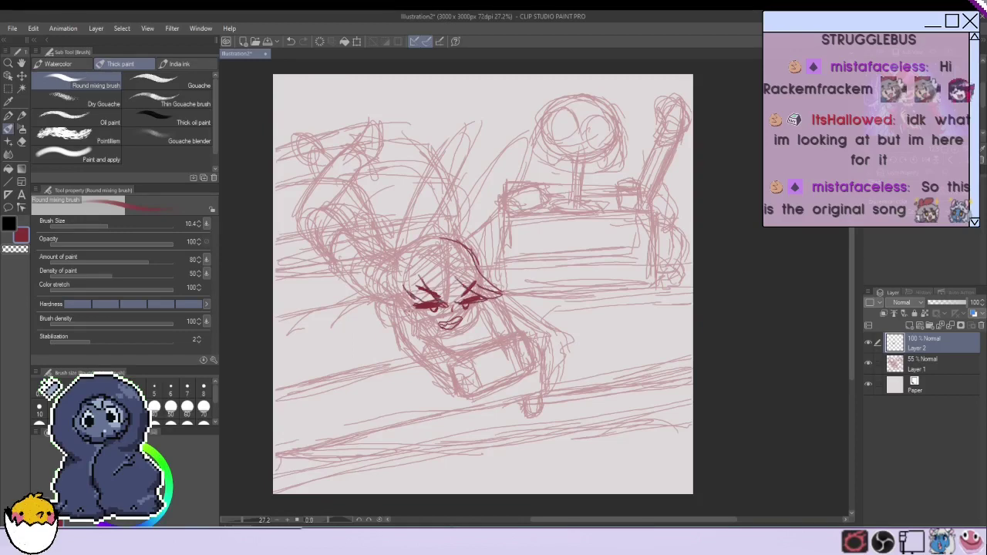
pyautogui.moveTo(410, 248)
pyautogui.mouseDown()
pyautogui.moveTo(385, 297)
pyautogui.moveTo(404, 334)
pyautogui.mouseUp()
pyautogui.moveTo(437, 282)
pyautogui.mouseDown()
pyautogui.moveTo(474, 317)
pyautogui.moveTo(428, 336)
pyautogui.moveTo(451, 344)
pyautogui.mouseUp()
pyautogui.hotkey('ctrl', 'z')
pyautogui.hotkey('ctrl', 'z')
pyautogui.moveTo(411, 327)
pyautogui.mouseDown()
pyautogui.moveTo(424, 339)
pyautogui.moveTo(452, 336)
pyautogui.moveTo(406, 330)
pyautogui.mouseUp()
pyautogui.hotkey('ctrl', 'z')
pyautogui.hotkey('ctrl', 'z')
pyautogui.moveTo(486, 299)
pyautogui.mouseDown()
pyautogui.moveTo(484, 323)
pyautogui.moveTo(452, 337)
pyautogui.moveTo(466, 327)
pyautogui.mouseUp()
pyautogui.hotkey('ctrl', 'z')
pyautogui.hotkey('ctrl', 'z')
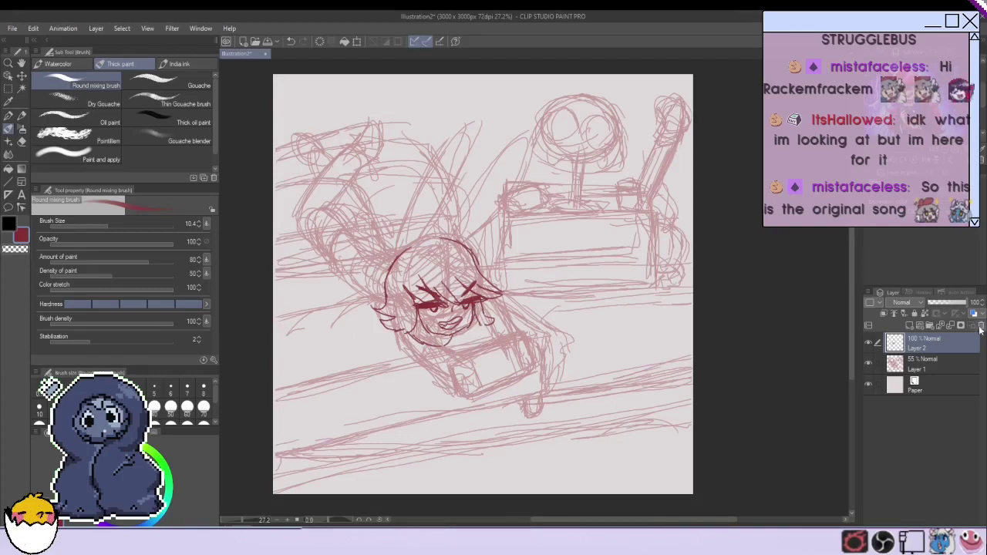
# Replace the face drawing's layer with an empty one and sketch the head as a tapered oval with curved guidelines.
pyautogui.click(980, 326)
pyautogui.click(911, 325)
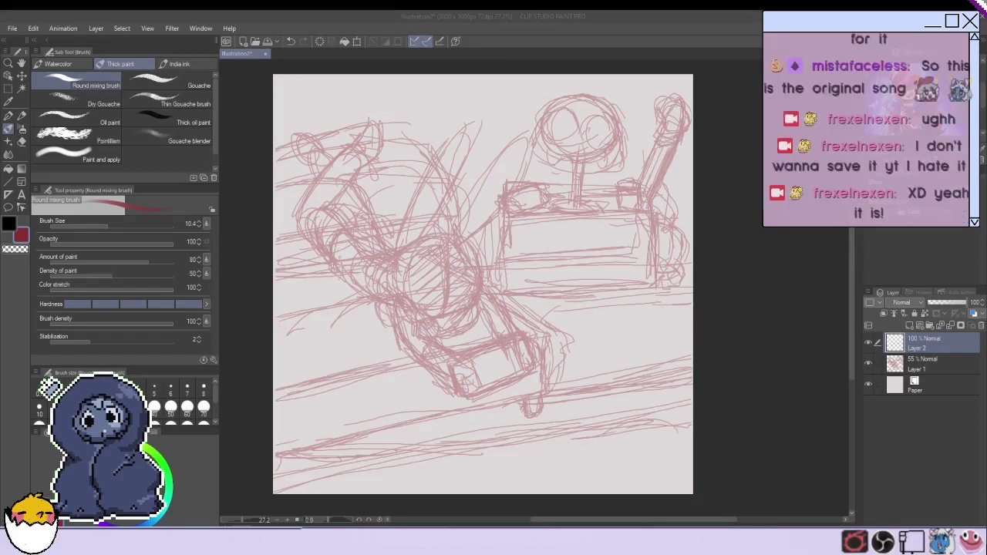
pyautogui.moveTo(463, 250)
pyautogui.mouseDown()
pyautogui.moveTo(421, 297)
pyautogui.moveTo(472, 266)
pyautogui.moveTo(441, 330)
pyautogui.mouseUp()
pyautogui.moveTo(410, 256)
pyautogui.mouseDown()
pyautogui.moveTo(433, 324)
pyautogui.moveTo(473, 299)
pyautogui.mouseUp()
pyautogui.moveTo(405, 260)
pyautogui.mouseDown()
pyautogui.moveTo(426, 316)
pyautogui.moveTo(443, 331)
pyautogui.mouseUp()
pyautogui.moveTo(440, 245)
pyautogui.mouseDown()
pyautogui.moveTo(455, 301)
pyautogui.moveTo(446, 330)
pyautogui.mouseUp()
pyautogui.moveTo(436, 317); pyautogui.dragTo(467, 316)
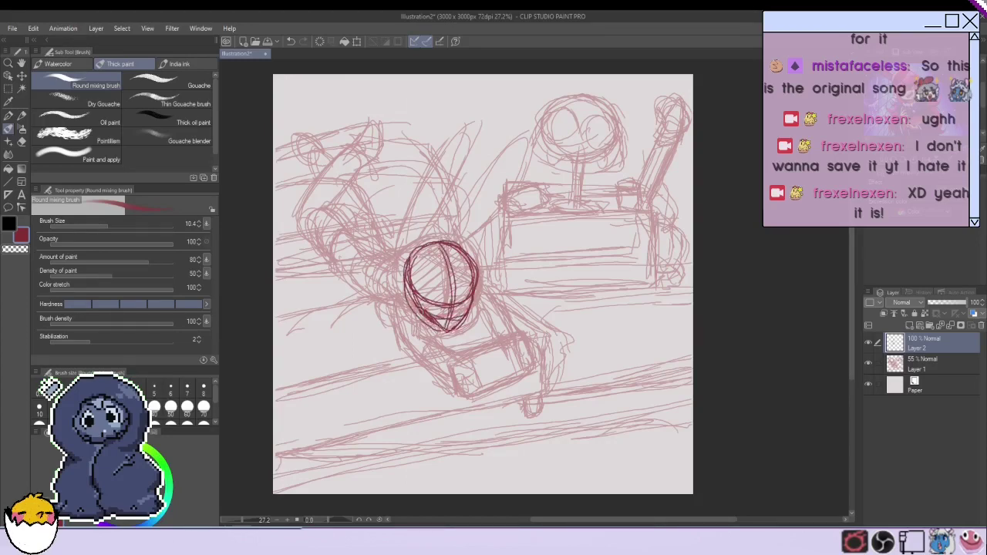
# Sketch the shoulders and both bent forearms reaching forward beneath the head, ending in rounded hands.
pyautogui.moveTo(387, 283)
pyautogui.mouseDown()
pyautogui.moveTo(415, 302)
pyautogui.moveTo(395, 328)
pyautogui.moveTo(406, 307)
pyautogui.mouseUp()
pyautogui.moveTo(472, 303); pyautogui.dragTo(489, 315)
pyautogui.moveTo(401, 255); pyautogui.dragTo(370, 279)
pyautogui.moveTo(377, 279)
pyautogui.mouseDown()
pyautogui.moveTo(363, 299)
pyautogui.moveTo(395, 319)
pyautogui.mouseUp()
pyautogui.hotkey('ctrl', 'z')
pyautogui.moveTo(402, 256)
pyautogui.mouseDown()
pyautogui.moveTo(362, 295)
pyautogui.moveTo(439, 351)
pyautogui.moveTo(425, 360)
pyautogui.moveTo(438, 353)
pyautogui.mouseUp()
pyautogui.moveTo(478, 319); pyautogui.dragTo(500, 333)
pyautogui.moveTo(481, 302); pyautogui.dragTo(500, 330)
pyautogui.moveTo(472, 316); pyautogui.dragTo(506, 338)
pyautogui.moveTo(477, 290); pyautogui.dragTo(503, 331)
pyautogui.moveTo(434, 356)
pyautogui.mouseDown()
pyautogui.moveTo(463, 392)
pyautogui.moveTo(450, 390)
pyautogui.mouseUp()
pyautogui.moveTo(525, 340); pyautogui.dragTo(533, 372)
pyautogui.moveTo(499, 332); pyautogui.dragTo(530, 352)
pyautogui.moveTo(529, 344); pyautogui.dragTo(533, 356)
# Sketch the torso, hips and thighs extending diagonally back from the head, and tie them into the near arm.
pyautogui.moveTo(389, 261)
pyautogui.mouseDown()
pyautogui.moveTo(407, 284)
pyautogui.moveTo(358, 294)
pyautogui.moveTo(367, 304)
pyautogui.mouseUp()
pyautogui.moveTo(380, 266)
pyautogui.mouseDown()
pyautogui.moveTo(395, 257)
pyautogui.moveTo(357, 299)
pyautogui.moveTo(367, 300)
pyautogui.moveTo(332, 300)
pyautogui.moveTo(394, 237)
pyautogui.moveTo(361, 266)
pyautogui.mouseUp()
pyautogui.hotkey('ctrl', 'z')
pyautogui.moveTo(364, 228); pyautogui.dragTo(340, 290)
pyautogui.moveTo(305, 260); pyautogui.dragTo(353, 298)
pyautogui.moveTo(304, 232)
pyautogui.mouseDown()
pyautogui.moveTo(345, 248)
pyautogui.moveTo(385, 249)
pyautogui.mouseUp()
pyautogui.moveTo(333, 224); pyautogui.dragTo(355, 265)
pyautogui.moveTo(350, 225); pyautogui.dragTo(392, 256)
pyautogui.moveTo(364, 245); pyautogui.dragTo(337, 292)
pyautogui.moveTo(373, 273); pyautogui.dragTo(358, 298)
pyautogui.moveTo(362, 301); pyautogui.dragTo(424, 356)
pyautogui.moveTo(425, 319); pyautogui.dragTo(433, 341)
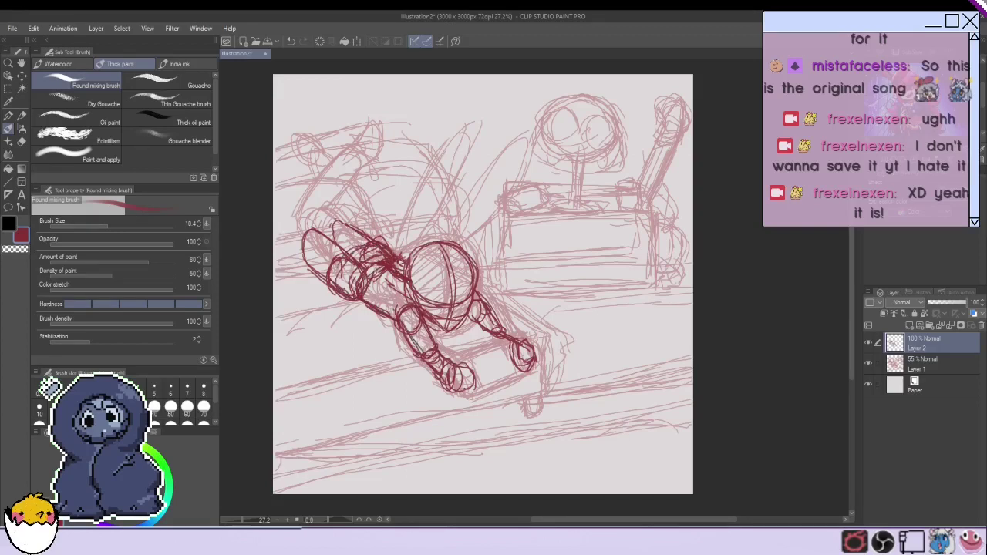
# Add rounded forms beside both forearms and a connecting curve below the chin.
pyautogui.moveTo(474, 304)
pyautogui.mouseDown()
pyautogui.moveTo(458, 327)
pyautogui.moveTo(504, 310)
pyautogui.mouseUp()
pyautogui.moveTo(463, 310); pyautogui.dragTo(466, 320)
pyautogui.moveTo(504, 307); pyautogui.dragTo(511, 328)
pyautogui.moveTo(455, 353)
pyautogui.mouseDown()
pyautogui.moveTo(494, 336)
pyautogui.moveTo(480, 330)
pyautogui.moveTo(511, 328)
pyautogui.mouseUp()
pyautogui.moveTo(481, 341); pyautogui.dragTo(495, 335)
pyautogui.moveTo(400, 335); pyautogui.dragTo(421, 364)
pyautogui.moveTo(392, 333)
pyautogui.mouseDown()
pyautogui.moveTo(422, 370)
pyautogui.moveTo(387, 369)
pyautogui.moveTo(380, 356)
pyautogui.mouseUp()
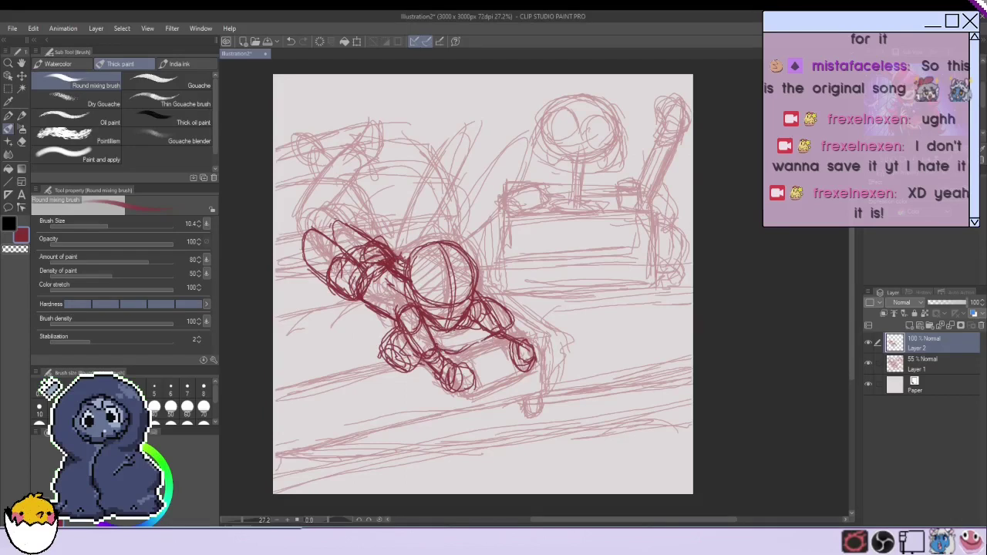
pyautogui.moveTo(393, 319); pyautogui.dragTo(376, 344)
# Draw the raised lower leg as a tapered upright form topped with a small oval ankle.
pyautogui.moveTo(335, 230); pyautogui.dragTo(329, 179)
pyautogui.moveTo(325, 175)
pyautogui.mouseDown()
pyautogui.moveTo(307, 207)
pyautogui.moveTo(302, 261)
pyautogui.mouseUp()
pyautogui.hotkey('ctrl', 'z')
pyautogui.moveTo(334, 224); pyautogui.dragTo(309, 193)
pyautogui.moveTo(305, 185); pyautogui.dragTo(297, 256)
pyautogui.moveTo(301, 195); pyautogui.dragTo(305, 267)
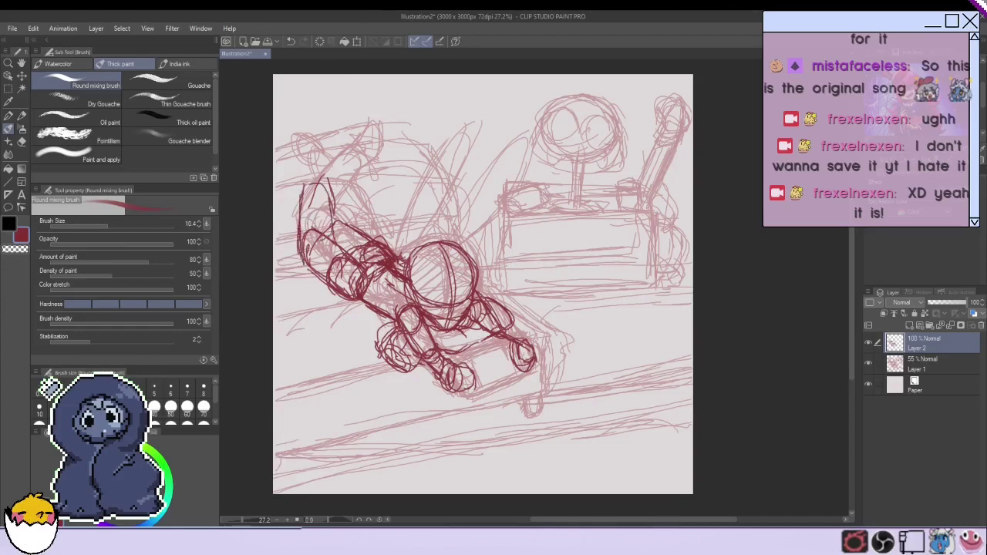
pyautogui.hotkey('ctrl', 'z')
pyautogui.moveTo(332, 191)
pyautogui.mouseDown()
pyautogui.moveTo(313, 246)
pyautogui.moveTo(331, 227)
pyautogui.mouseUp()
pyautogui.moveTo(323, 186)
pyautogui.mouseDown()
pyautogui.moveTo(329, 234)
pyautogui.moveTo(353, 262)
pyautogui.moveTo(329, 208)
pyautogui.mouseUp()
pyautogui.moveTo(307, 180); pyautogui.dragTo(305, 257)
pyautogui.moveTo(311, 176)
pyautogui.mouseDown()
pyautogui.moveTo(324, 151)
pyautogui.moveTo(310, 176)
pyautogui.moveTo(322, 177)
pyautogui.mouseUp()
pyautogui.hotkey('ctrl', 'z')
pyautogui.moveTo(307, 154); pyautogui.dragTo(326, 176)
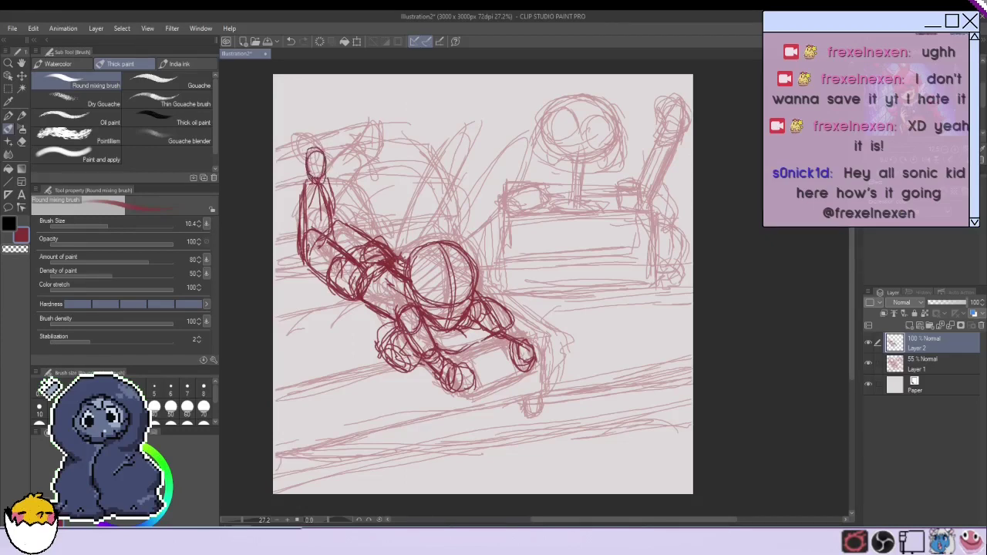
# Sketch both raised feet as rounded shapes, add the second lower leg crossing behind the first, and reinforce the body's underside.
pyautogui.moveTo(317, 129)
pyautogui.mouseDown()
pyautogui.moveTo(301, 167)
pyautogui.moveTo(300, 130)
pyautogui.moveTo(299, 190)
pyautogui.mouseUp()
pyautogui.hotkey('ctrl', 'z')
pyautogui.moveTo(327, 159); pyautogui.dragTo(330, 231)
pyautogui.hotkey('ctrl', 'z')
pyautogui.moveTo(324, 137)
pyautogui.mouseDown()
pyautogui.moveTo(299, 158)
pyautogui.moveTo(294, 137)
pyautogui.moveTo(301, 178)
pyautogui.mouseUp()
pyautogui.moveTo(300, 158)
pyautogui.mouseDown()
pyautogui.moveTo(314, 184)
pyautogui.moveTo(302, 238)
pyautogui.moveTo(362, 206)
pyautogui.mouseUp()
pyautogui.moveTo(346, 227); pyautogui.dragTo(372, 177)
pyautogui.hotkey('ctrl', 'z')
pyautogui.moveTo(334, 209)
pyautogui.mouseDown()
pyautogui.moveTo(347, 188)
pyautogui.moveTo(348, 224)
pyautogui.mouseUp()
pyautogui.hotkey('ctrl', 'z')
pyautogui.moveTo(326, 196)
pyautogui.mouseDown()
pyautogui.moveTo(354, 231)
pyautogui.moveTo(349, 221)
pyautogui.mouseUp()
pyautogui.moveTo(299, 174)
pyautogui.mouseDown()
pyautogui.moveTo(285, 164)
pyautogui.moveTo(299, 196)
pyautogui.moveTo(281, 186)
pyautogui.moveTo(299, 193)
pyautogui.mouseUp()
pyautogui.moveTo(290, 151)
pyautogui.mouseDown()
pyautogui.moveTo(277, 164)
pyautogui.moveTo(280, 188)
pyautogui.mouseUp()
pyautogui.moveTo(279, 149)
pyautogui.mouseDown()
pyautogui.moveTo(298, 176)
pyautogui.moveTo(298, 200)
pyautogui.moveTo(299, 188)
pyautogui.mouseUp()
pyautogui.moveTo(309, 197); pyautogui.dragTo(324, 212)
pyautogui.moveTo(292, 176); pyautogui.dragTo(340, 227)
pyautogui.moveTo(306, 188); pyautogui.dragTo(320, 241)
pyautogui.moveTo(326, 258)
pyautogui.mouseDown()
pyautogui.moveTo(362, 279)
pyautogui.moveTo(377, 314)
pyautogui.mouseUp()
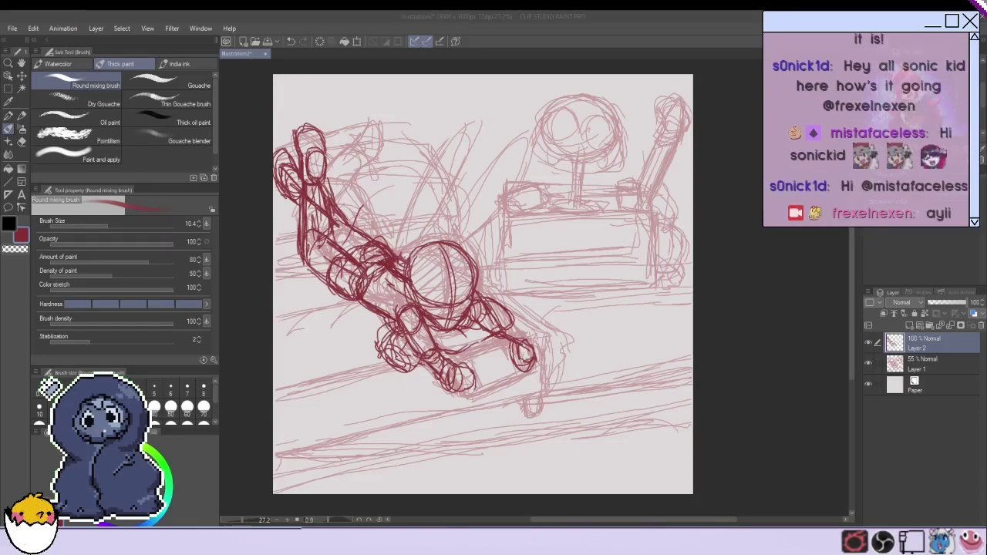
# Add two ear bases on the head with long lines rising from them, and outline the rectangular object held between the hands.
pyautogui.moveTo(436, 245); pyautogui.dragTo(423, 270)
pyautogui.moveTo(472, 247); pyautogui.dragTo(463, 270)
pyautogui.moveTo(506, 338)
pyautogui.mouseDown()
pyautogui.moveTo(449, 353)
pyautogui.moveTo(519, 341)
pyautogui.moveTo(476, 388)
pyautogui.moveTo(457, 392)
pyautogui.moveTo(526, 377)
pyautogui.mouseUp()
pyautogui.moveTo(530, 372); pyautogui.dragTo(470, 391)
pyautogui.moveTo(461, 361); pyautogui.dragTo(517, 343)
pyautogui.moveTo(420, 246); pyautogui.dragTo(456, 148)
pyautogui.moveTo(417, 267); pyautogui.dragTo(419, 236)
pyautogui.moveTo(466, 248)
pyautogui.mouseDown()
pyautogui.moveTo(530, 174)
pyautogui.moveTo(514, 183)
pyautogui.mouseUp()
pyautogui.moveTo(423, 239); pyautogui.dragTo(463, 137)
pyautogui.moveTo(358, 299); pyautogui.dragTo(397, 324)
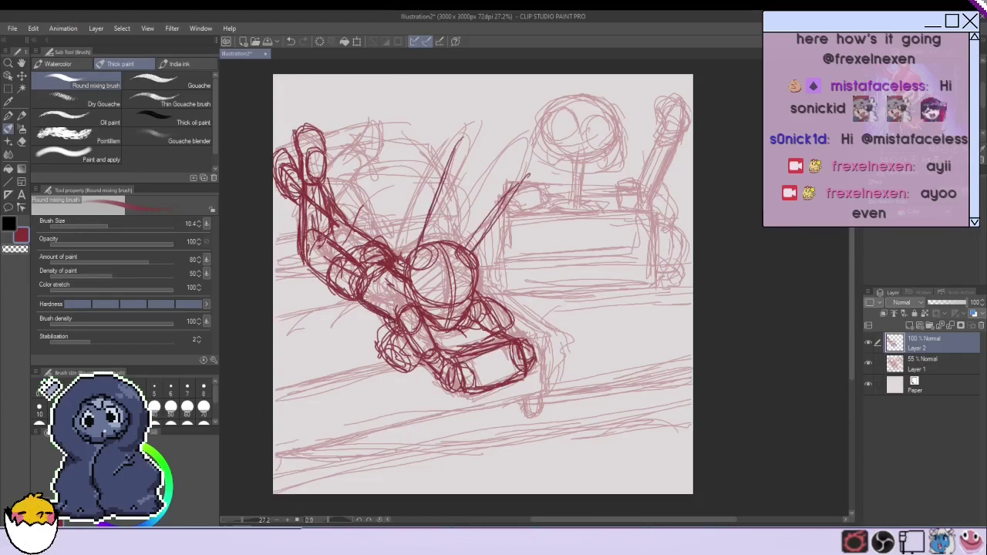
# Hatch the shadow under the head, draw the drape curving around the far hand, and trace the bed's edge and sheet folds.
pyautogui.moveTo(481, 298)
pyautogui.mouseDown()
pyautogui.moveTo(509, 334)
pyautogui.moveTo(450, 344)
pyautogui.moveTo(438, 336)
pyautogui.mouseUp()
pyautogui.moveTo(413, 339); pyautogui.dragTo(404, 366)
pyautogui.moveTo(484, 316)
pyautogui.mouseDown()
pyautogui.moveTo(529, 288)
pyautogui.moveTo(557, 373)
pyautogui.mouseUp()
pyautogui.moveTo(549, 332); pyautogui.dragTo(559, 392)
pyautogui.moveTo(562, 386); pyautogui.dragTo(273, 441)
pyautogui.moveTo(384, 359); pyautogui.dragTo(278, 387)
pyautogui.moveTo(369, 311); pyautogui.dragTo(327, 324)
pyautogui.moveTo(340, 306); pyautogui.dragTo(324, 316)
pyautogui.moveTo(357, 301); pyautogui.dragTo(344, 308)
pyautogui.moveTo(306, 265); pyautogui.dragTo(274, 276)
# Draw the large curved shape arching from the raised legs down to the back of the head, with short inner curves.
pyautogui.moveTo(327, 145)
pyautogui.mouseDown()
pyautogui.moveTo(414, 160)
pyautogui.moveTo(415, 211)
pyautogui.mouseUp()
pyautogui.moveTo(360, 189); pyautogui.dragTo(415, 206)
pyautogui.moveTo(370, 199); pyautogui.dragTo(393, 210)
pyautogui.moveTo(421, 170); pyautogui.dragTo(420, 218)
pyautogui.moveTo(427, 231); pyautogui.dragTo(435, 242)
pyautogui.moveTo(298, 212); pyautogui.dragTo(274, 227)
pyautogui.moveTo(325, 150)
pyautogui.mouseDown()
pyautogui.moveTo(367, 140)
pyautogui.moveTo(421, 185)
pyautogui.mouseUp()
pyautogui.moveTo(421, 179); pyautogui.dragTo(429, 218)
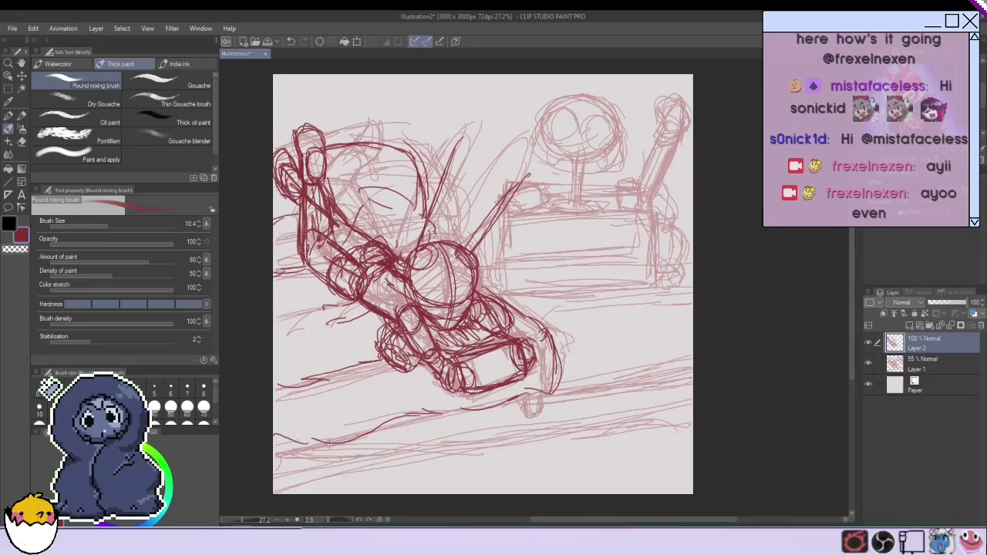
# Define the back's contour and add stripe-like strokes to the thighs and dense hatching to the near arm.
pyautogui.moveTo(421, 232); pyautogui.dragTo(368, 246)
pyautogui.moveTo(335, 245)
pyautogui.mouseDown()
pyautogui.moveTo(319, 273)
pyautogui.moveTo(369, 246)
pyautogui.mouseUp()
pyautogui.moveTo(325, 258); pyautogui.dragTo(318, 275)
pyautogui.moveTo(344, 297)
pyautogui.mouseDown()
pyautogui.moveTo(376, 314)
pyautogui.moveTo(398, 307)
pyautogui.mouseUp()
pyautogui.moveTo(391, 320); pyautogui.dragTo(427, 347)
pyautogui.moveTo(401, 307)
pyautogui.mouseDown()
pyautogui.moveTo(409, 344)
pyautogui.moveTo(425, 354)
pyautogui.mouseUp()
pyautogui.moveTo(421, 322)
pyautogui.mouseDown()
pyautogui.moveTo(401, 363)
pyautogui.moveTo(420, 367)
pyautogui.mouseUp()
pyautogui.moveTo(408, 362); pyautogui.dragTo(456, 385)
pyautogui.moveTo(417, 358)
pyautogui.mouseDown()
pyautogui.moveTo(409, 378)
pyautogui.moveTo(460, 387)
pyautogui.mouseUp()
pyautogui.moveTo(432, 359); pyautogui.dragTo(455, 365)
pyautogui.moveTo(410, 338); pyautogui.dragTo(398, 375)
pyautogui.moveTo(427, 329)
pyautogui.mouseDown()
pyautogui.moveTo(406, 366)
pyautogui.moveTo(421, 357)
pyautogui.moveTo(446, 382)
pyautogui.mouseUp()
pyautogui.moveTo(417, 313); pyautogui.dragTo(422, 346)
pyautogui.moveTo(415, 340); pyautogui.dragTo(434, 355)
pyautogui.moveTo(427, 360); pyautogui.dragTo(455, 377)
pyautogui.moveTo(404, 313); pyautogui.dragTo(405, 328)
pyautogui.moveTo(438, 364); pyautogui.dragTo(446, 377)
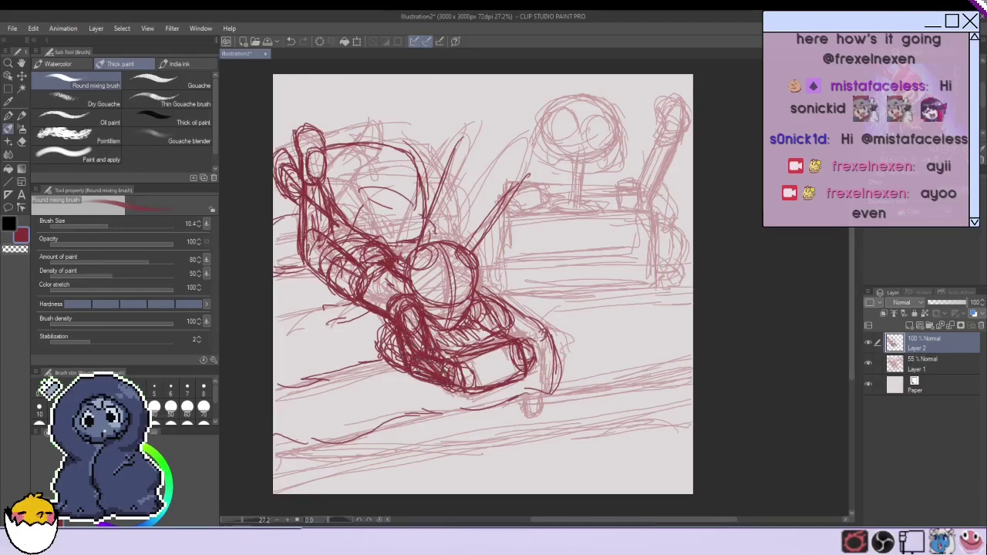
# Hatch the far arm and add small crease marks to the bedding below the hands.
pyautogui.moveTo(480, 305); pyautogui.dragTo(526, 340)
pyautogui.moveTo(500, 333); pyautogui.dragTo(515, 343)
pyautogui.moveTo(480, 307); pyautogui.dragTo(483, 325)
pyautogui.moveTo(489, 310); pyautogui.dragTo(514, 332)
pyautogui.moveTo(523, 339); pyautogui.dragTo(526, 350)
pyautogui.moveTo(527, 391)
pyautogui.mouseDown()
pyautogui.moveTo(533, 415)
pyautogui.moveTo(461, 424)
pyautogui.mouseUp()
pyautogui.moveTo(468, 415); pyautogui.dragTo(457, 422)
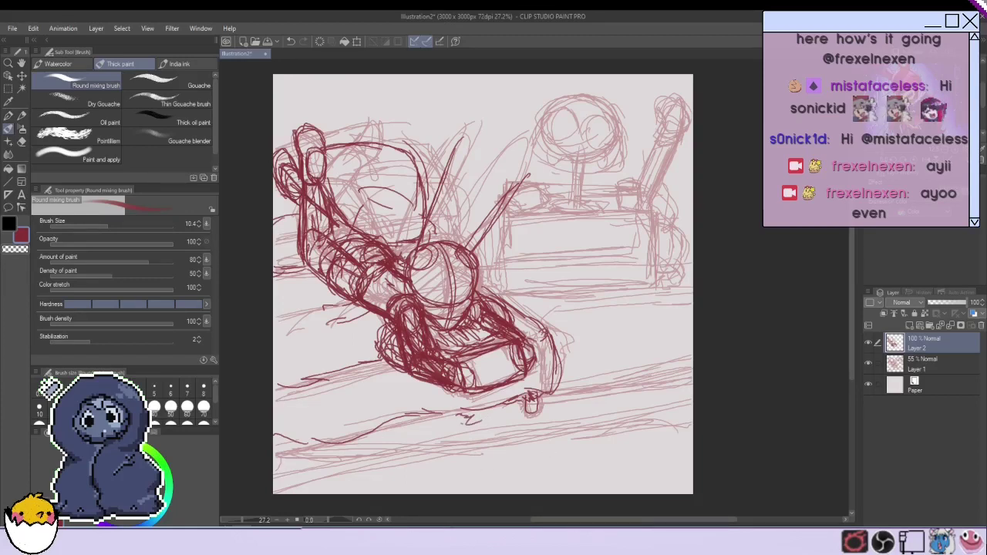
# Outline the bedside table with its drawer division, then add the lamp's base and stem and a cup on its top.
pyautogui.hotkey('alt', 'Tab')
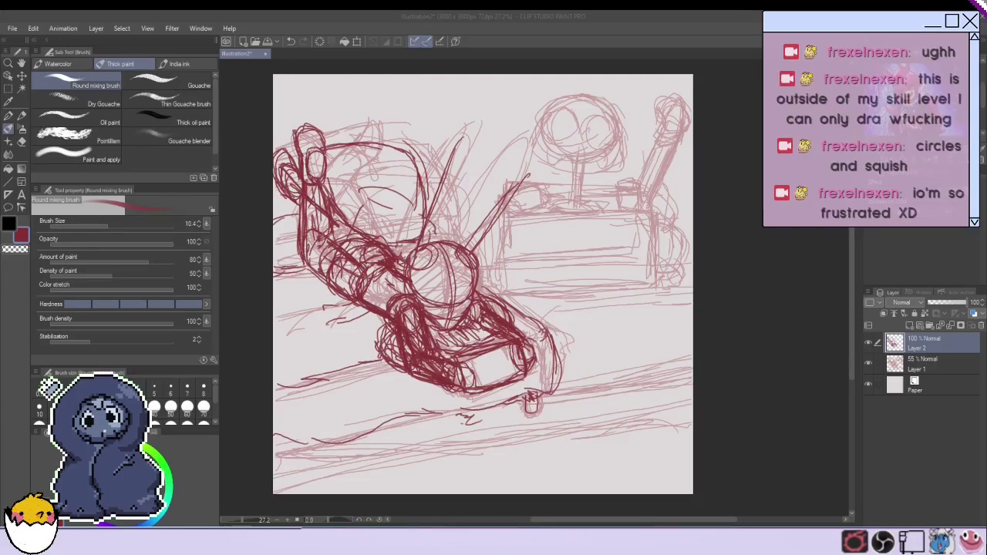
pyautogui.moveTo(646, 214)
pyautogui.mouseDown()
pyautogui.moveTo(560, 209)
pyautogui.moveTo(509, 282)
pyautogui.mouseUp()
pyautogui.moveTo(505, 210)
pyautogui.mouseDown()
pyautogui.moveTo(650, 212)
pyautogui.moveTo(560, 282)
pyautogui.moveTo(503, 285)
pyautogui.mouseUp()
pyautogui.moveTo(648, 245); pyautogui.dragTo(540, 247)
pyautogui.moveTo(521, 206)
pyautogui.mouseDown()
pyautogui.moveTo(562, 185)
pyautogui.moveTo(567, 207)
pyautogui.mouseUp()
pyautogui.moveTo(539, 187)
pyautogui.mouseDown()
pyautogui.moveTo(508, 202)
pyautogui.moveTo(542, 209)
pyautogui.mouseUp()
pyautogui.moveTo(548, 186)
pyautogui.mouseDown()
pyautogui.moveTo(517, 183)
pyautogui.moveTo(600, 194)
pyautogui.mouseUp()
pyautogui.moveTo(576, 174); pyautogui.dragTo(578, 193)
pyautogui.moveTo(569, 198)
pyautogui.mouseDown()
pyautogui.moveTo(611, 185)
pyautogui.moveTo(616, 209)
pyautogui.mouseUp()
pyautogui.moveTo(618, 183)
pyautogui.mouseDown()
pyautogui.moveTo(638, 185)
pyautogui.moveTo(638, 210)
pyautogui.moveTo(639, 184)
pyautogui.mouseUp()
pyautogui.moveTo(638, 186)
pyautogui.mouseDown()
pyautogui.moveTo(638, 210)
pyautogui.moveTo(615, 210)
pyautogui.moveTo(637, 195)
pyautogui.mouseUp()
pyautogui.moveTo(618, 199)
pyautogui.mouseDown()
pyautogui.moveTo(637, 200)
pyautogui.moveTo(622, 196)
pyautogui.moveTo(641, 215)
pyautogui.mouseUp()
# Draw the long slanted object leaning beside the bedside table, including its narrow shaft and pointed upper end.
pyautogui.moveTo(676, 139); pyautogui.dragTo(651, 209)
pyautogui.moveTo(668, 151)
pyautogui.mouseDown()
pyautogui.moveTo(649, 207)
pyautogui.moveTo(668, 251)
pyautogui.mouseUp()
pyautogui.moveTo(654, 191); pyautogui.dragTo(666, 286)
pyautogui.moveTo(666, 252); pyautogui.dragTo(654, 285)
pyautogui.moveTo(659, 171); pyautogui.dragTo(653, 193)
pyautogui.moveTo(674, 128); pyautogui.dragTo(656, 172)
pyautogui.moveTo(671, 91); pyautogui.dragTo(652, 125)
# Draw the lamp's round head with two large ovals inside, its neck joint and short glow marks around it.
pyautogui.moveTo(676, 95)
pyautogui.mouseDown()
pyautogui.moveTo(678, 121)
pyautogui.moveTo(573, 164)
pyautogui.mouseUp()
pyautogui.moveTo(607, 108)
pyautogui.mouseDown()
pyautogui.moveTo(552, 116)
pyautogui.moveTo(569, 164)
pyautogui.mouseUp()
pyautogui.moveTo(570, 100); pyautogui.dragTo(545, 129)
pyautogui.moveTo(545, 129); pyautogui.dragTo(617, 139)
pyautogui.moveTo(599, 101); pyautogui.dragTo(610, 156)
pyautogui.moveTo(543, 128); pyautogui.dragTo(591, 165)
pyautogui.moveTo(608, 114)
pyautogui.mouseDown()
pyautogui.moveTo(591, 157)
pyautogui.moveTo(608, 144)
pyautogui.mouseUp()
pyautogui.moveTo(552, 115)
pyautogui.mouseDown()
pyautogui.moveTo(567, 155)
pyautogui.moveTo(543, 137)
pyautogui.mouseUp()
pyautogui.moveTo(582, 169)
pyautogui.mouseDown()
pyautogui.moveTo(596, 166)
pyautogui.moveTo(572, 170)
pyautogui.mouseUp()
pyautogui.moveTo(524, 99); pyautogui.dragTo(548, 104)
pyautogui.moveTo(623, 104); pyautogui.dragTo(631, 98)
pyautogui.moveTo(623, 139); pyautogui.dragTo(631, 136)
# Add a dot knob to each of the two drawers and draw the bedside table's bottom edge.
pyautogui.click(576, 233)
pyautogui.click(576, 267)
pyautogui.moveTo(594, 282); pyautogui.dragTo(643, 279)
pyautogui.moveTo(580, 284); pyautogui.dragTo(657, 286)
pyautogui.moveTo(523, 282); pyautogui.dragTo(513, 284)
# Trace the bed's far edge and the wavy near sheet edge beneath the bedside table.
pyautogui.moveTo(674, 292); pyautogui.dragTo(516, 301)
pyautogui.moveTo(675, 315)
pyautogui.mouseDown()
pyautogui.moveTo(554, 318)
pyautogui.moveTo(693, 310)
pyautogui.mouseUp()
pyautogui.moveTo(661, 382); pyautogui.dragTo(693, 375)
pyautogui.moveTo(662, 404); pyautogui.dragTo(675, 390)
pyautogui.moveTo(554, 400); pyautogui.dragTo(611, 396)
pyautogui.moveTo(648, 409); pyautogui.dragTo(662, 401)
pyautogui.moveTo(560, 360); pyautogui.dragTo(558, 381)
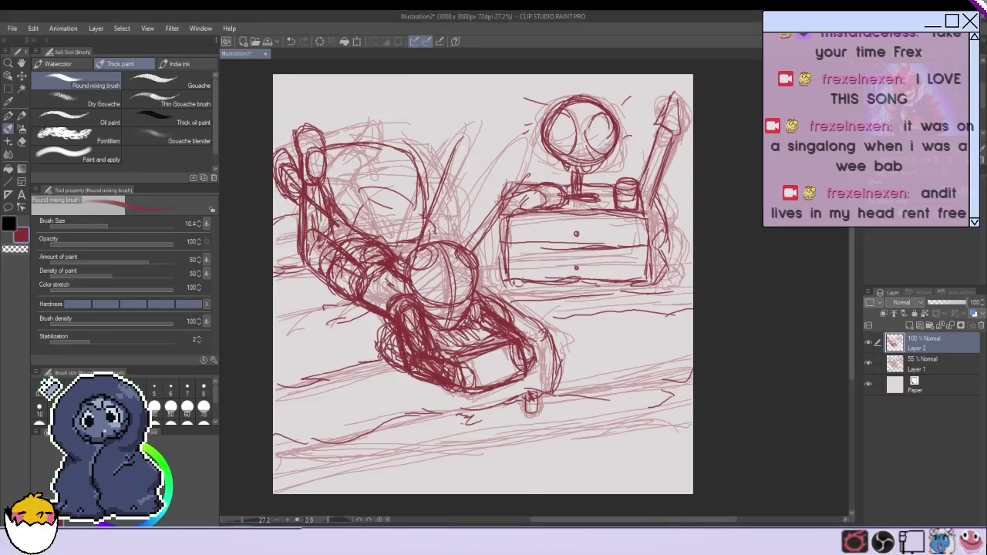
# Draw the hanging banner with a horizontal hem and jagged lower end between pillow and lamp, and retrace the bed line beside the character.
pyautogui.moveTo(490, 74)
pyautogui.mouseDown()
pyautogui.moveTo(495, 145)
pyautogui.moveTo(495, 168)
pyautogui.mouseUp()
pyautogui.moveTo(425, 74); pyautogui.dragTo(437, 169)
pyautogui.moveTo(423, 75); pyautogui.dragTo(436, 171)
pyautogui.moveTo(494, 75); pyautogui.dragTo(500, 165)
pyautogui.moveTo(427, 74); pyautogui.dragTo(437, 145)
pyautogui.moveTo(497, 166)
pyautogui.mouseDown()
pyautogui.moveTo(491, 199)
pyautogui.moveTo(465, 196)
pyautogui.mouseUp()
pyautogui.moveTo(473, 195)
pyautogui.mouseDown()
pyautogui.moveTo(490, 169)
pyautogui.moveTo(490, 202)
pyautogui.mouseUp()
pyautogui.moveTo(491, 201); pyautogui.dragTo(448, 191)
pyautogui.moveTo(442, 152); pyautogui.dragTo(435, 193)
pyautogui.moveTo(441, 194); pyautogui.dragTo(490, 193)
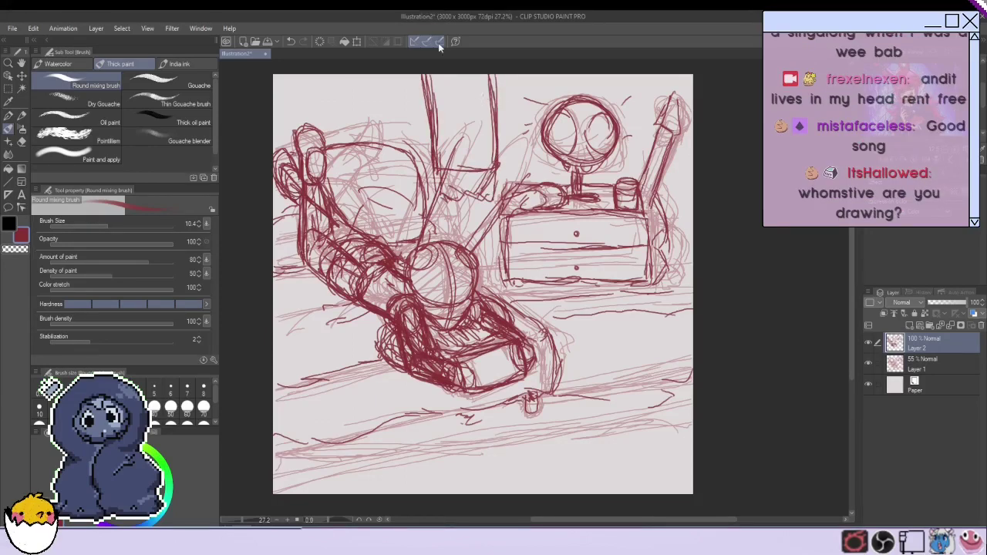
pyautogui.moveTo(275, 371)
pyautogui.mouseDown()
pyautogui.moveTo(353, 360)
pyautogui.moveTo(401, 371)
pyautogui.mouseUp()
# Delete the rough sketch on Layer 1 and lower the opacity of Layer 2 to 57%.
pyautogui.scroll(1, 333, 266)
pyautogui.click(945, 367)
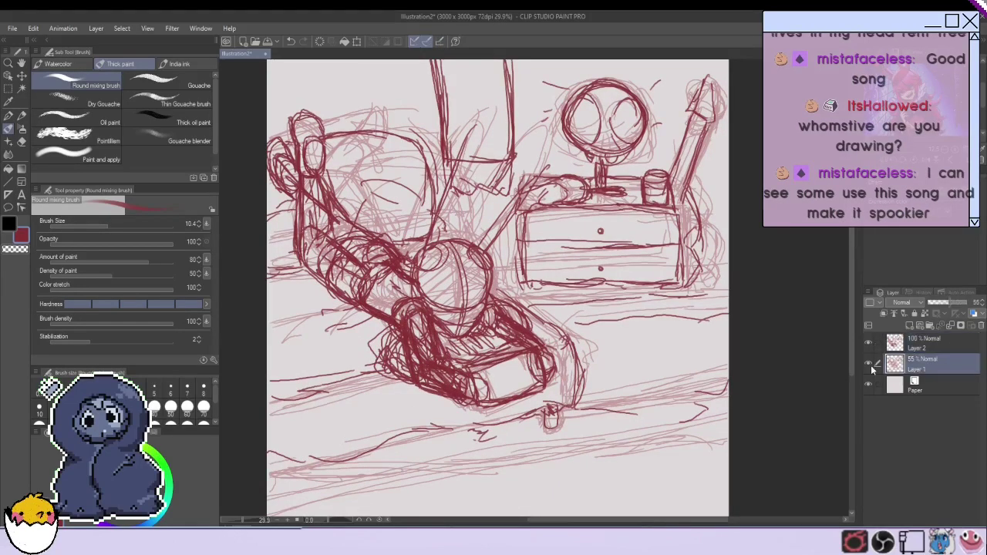
pyautogui.click(868, 364)
pyautogui.scroll(-4, 608, 338)
pyautogui.scroll(2, 608, 338)
pyautogui.click(981, 325)
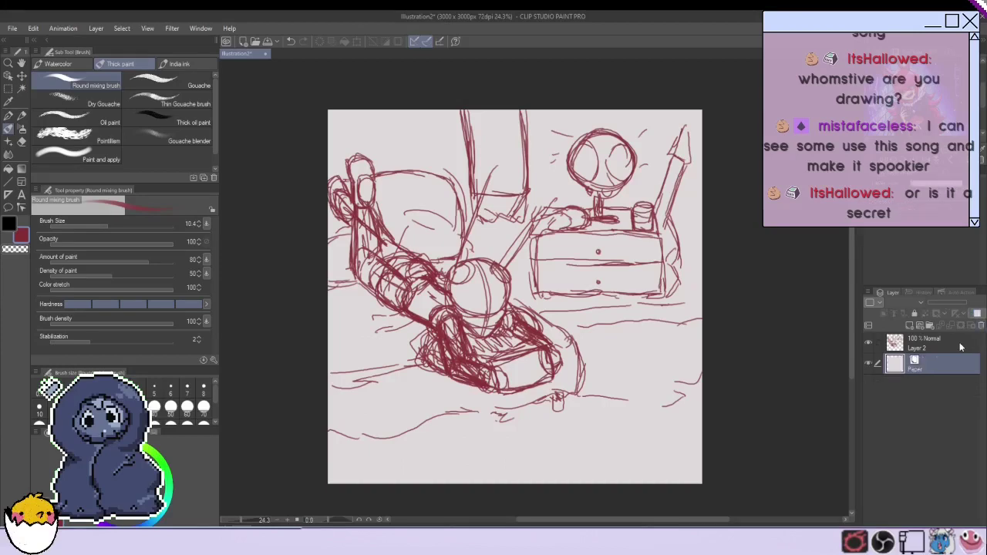
pyautogui.click(961, 344)
pyautogui.click(951, 303)
pyautogui.click(34, 29)
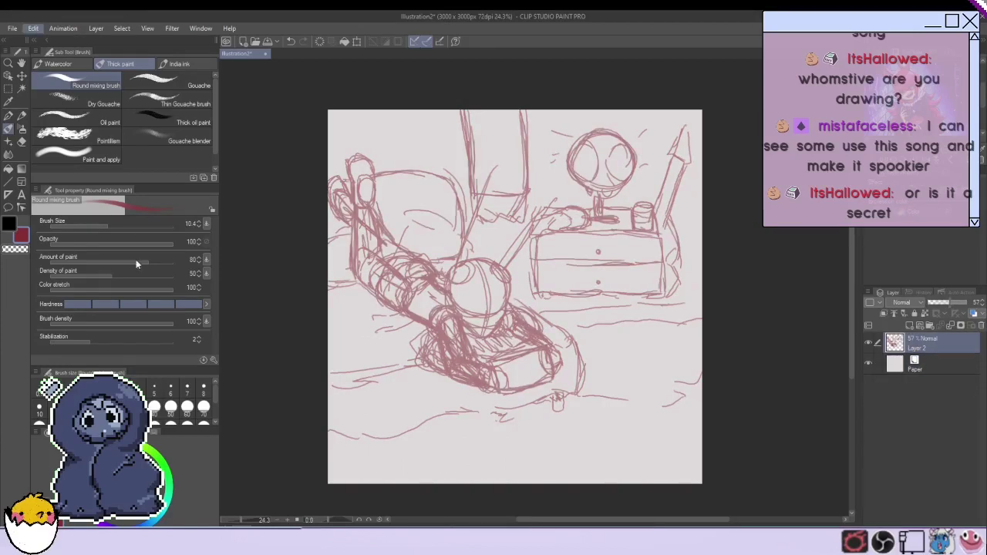
pyautogui.click(239, 362)
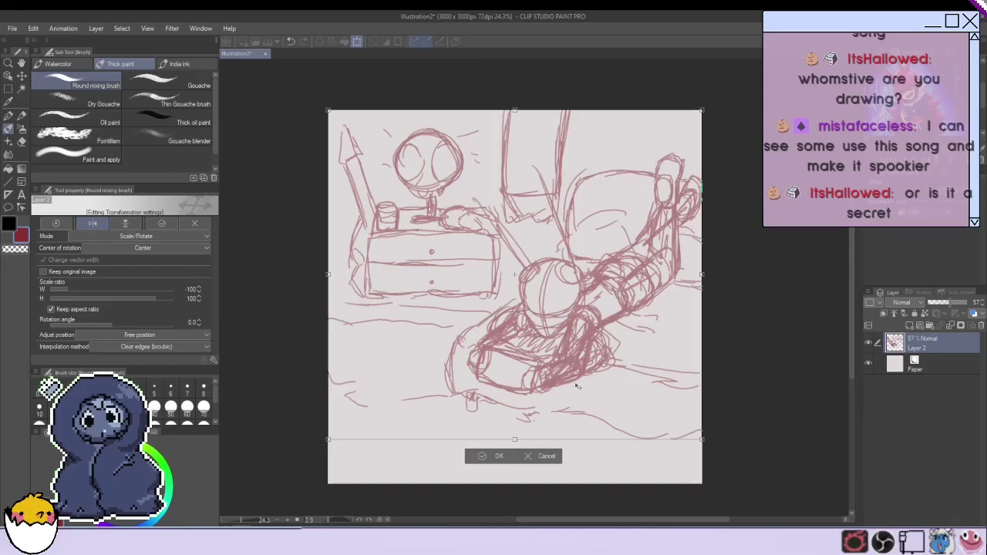
pyautogui.moveTo(559, 382); pyautogui.dragTo(583, 387)
pyautogui.click(571, 461)
# Flip the whole Layer 2 sketch horizontally.
pyautogui.hotkey('alt', 'e')
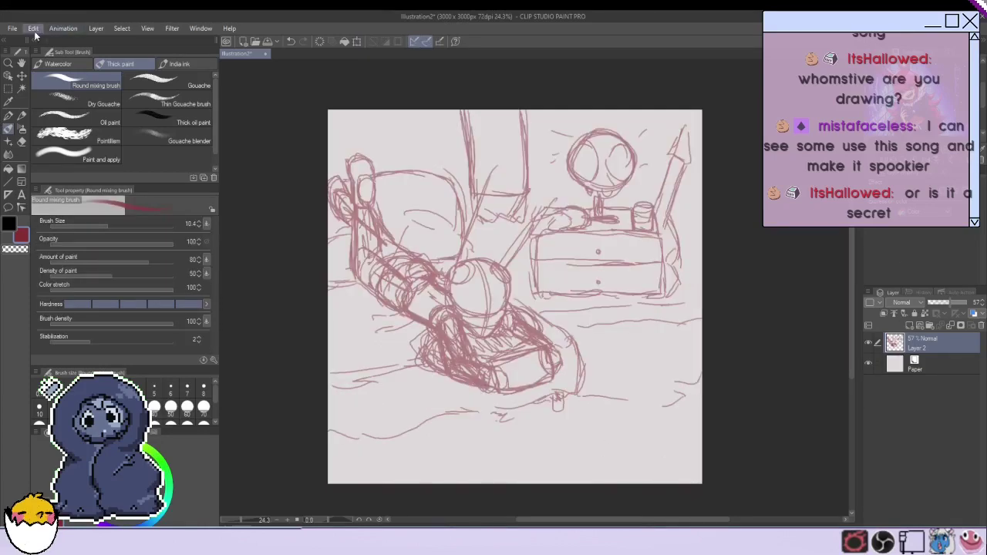
pyautogui.click(269, 378)
pyautogui.click(489, 462)
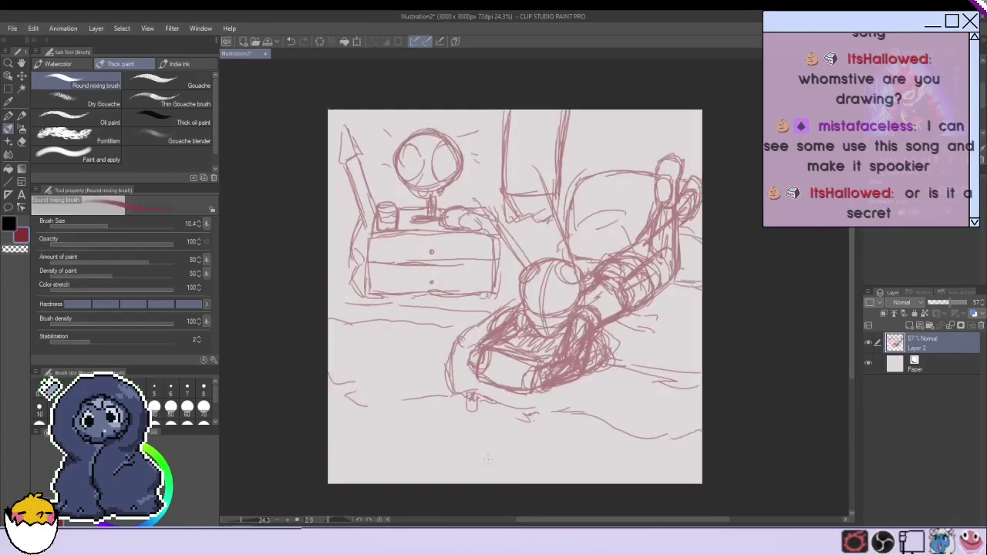
# Sketch the bed's front side below the character, with its near corner hatched, its bottom edge and short feet.
pyautogui.moveTo(698, 406); pyautogui.dragTo(570, 390)
pyautogui.moveTo(701, 408); pyautogui.dragTo(506, 394)
pyautogui.moveTo(471, 395)
pyautogui.mouseDown()
pyautogui.moveTo(467, 352)
pyautogui.moveTo(450, 387)
pyautogui.mouseUp()
pyautogui.moveTo(500, 391)
pyautogui.mouseDown()
pyautogui.moveTo(451, 394)
pyautogui.moveTo(453, 431)
pyautogui.mouseUp()
pyautogui.moveTo(455, 431)
pyautogui.mouseDown()
pyautogui.moveTo(702, 442)
pyautogui.moveTo(457, 431)
pyautogui.mouseUp()
pyautogui.moveTo(452, 430)
pyautogui.mouseDown()
pyautogui.moveTo(447, 386)
pyautogui.moveTo(448, 427)
pyautogui.moveTo(468, 437)
pyautogui.mouseUp()
pyautogui.moveTo(463, 433); pyautogui.dragTo(469, 438)
pyautogui.moveTo(678, 446)
pyautogui.mouseDown()
pyautogui.moveTo(691, 445)
pyautogui.moveTo(673, 458)
pyautogui.moveTo(702, 447)
pyautogui.moveTo(494, 432)
pyautogui.mouseUp()
pyautogui.moveTo(479, 426); pyautogui.dragTo(454, 429)
pyautogui.moveTo(484, 385)
pyautogui.mouseDown()
pyautogui.moveTo(455, 377)
pyautogui.moveTo(455, 421)
pyautogui.moveTo(540, 439)
pyautogui.mouseUp()
pyautogui.moveTo(697, 406); pyautogui.dragTo(511, 397)
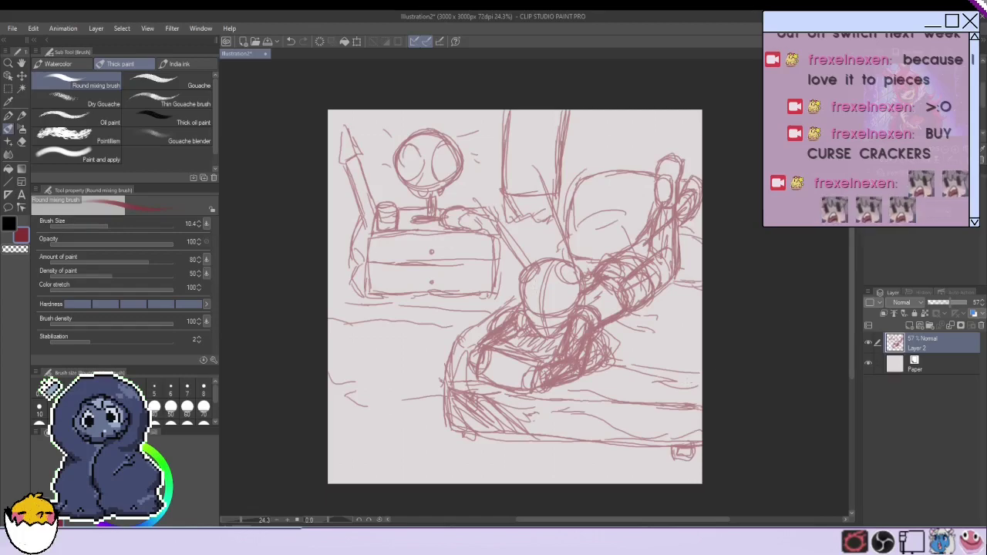
# Lower the opacity of Layer 2 to 47% and add a new layer above it.
pyautogui.click(946, 303)
pyautogui.click(910, 325)
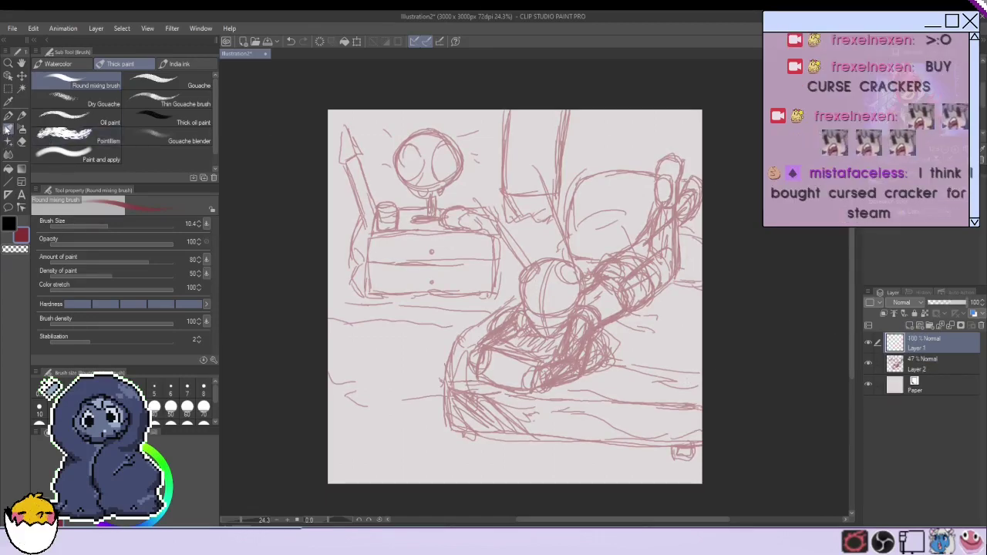
pyautogui.scroll(1, 576, 255)
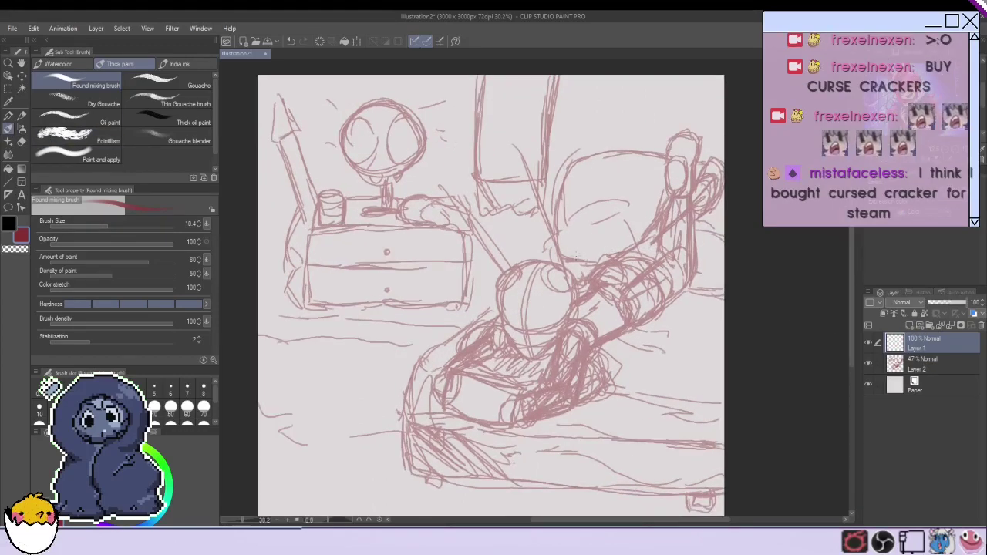
# Draw the tufted outline of the fluffy collar on the side of the head nearest the raised legs.
pyautogui.moveTo(565, 319); pyautogui.dragTo(589, 325)
pyautogui.moveTo(589, 328); pyautogui.dragTo(573, 361)
pyautogui.moveTo(572, 358); pyautogui.dragTo(533, 366)
pyautogui.moveTo(561, 322); pyautogui.dragTo(544, 339)
pyautogui.moveTo(545, 344); pyautogui.dragTo(531, 360)
# Draw the other half of the fluffy collar with ragged fur strokes below the head, redoing the stray strokes.
pyautogui.moveTo(500, 315)
pyautogui.mouseDown()
pyautogui.moveTo(515, 354)
pyautogui.moveTo(482, 312)
pyautogui.mouseUp()
pyautogui.moveTo(481, 311)
pyautogui.mouseDown()
pyautogui.moveTo(468, 347)
pyautogui.moveTo(483, 354)
pyautogui.mouseUp()
pyautogui.moveTo(484, 350); pyautogui.dragTo(494, 360)
pyautogui.hotkey('ctrl', 'z')
pyautogui.hotkey('ctrl', 'z')
pyautogui.hotkey('ctrl', 'z')
pyautogui.hotkey('ctrl', 'z')
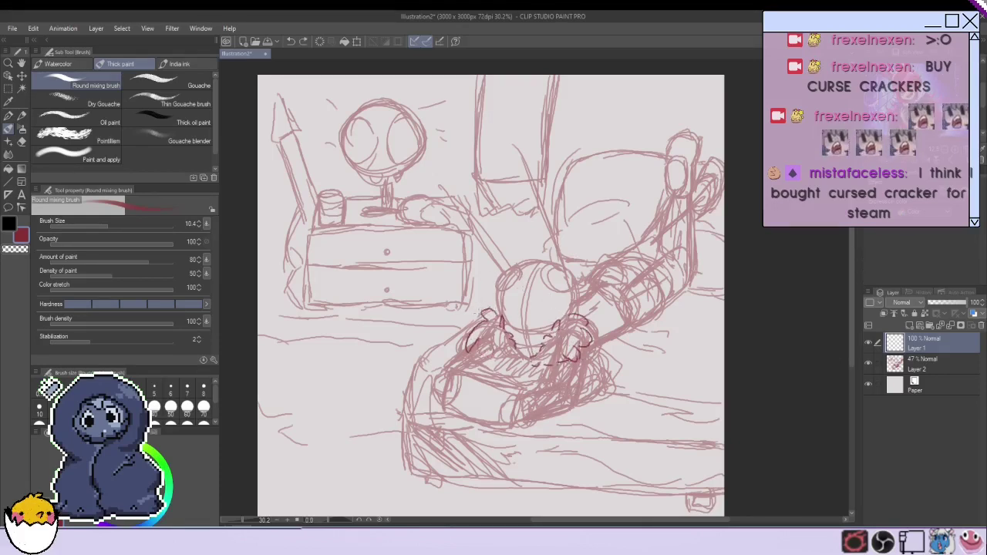
pyautogui.moveTo(487, 317); pyautogui.dragTo(473, 330)
pyautogui.moveTo(479, 332)
pyautogui.mouseDown()
pyautogui.moveTo(468, 344)
pyautogui.moveTo(494, 359)
pyautogui.moveTo(514, 358)
pyautogui.moveTo(504, 341)
pyautogui.mouseUp()
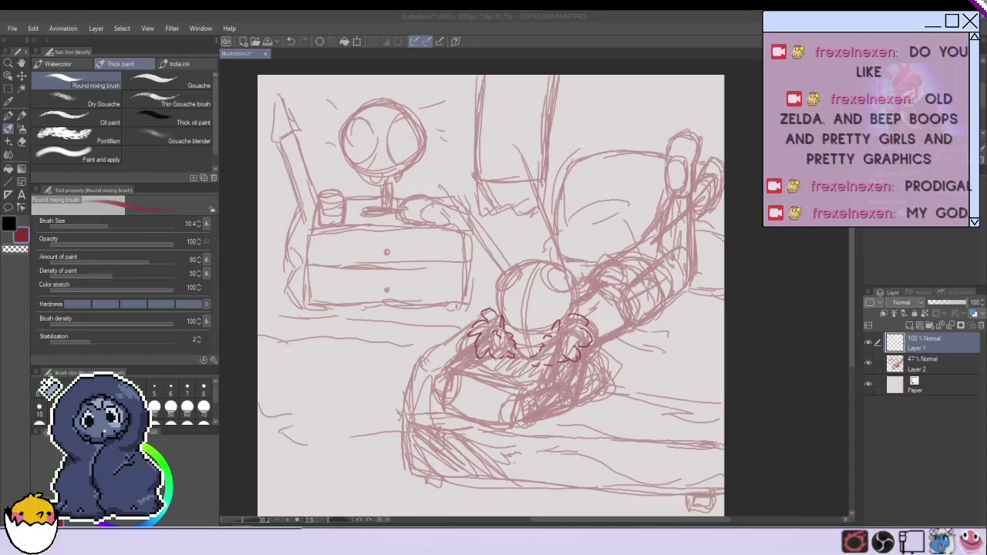
# Draw the character's two narrowed, slanted eyes on the lower part of the head.
pyautogui.moveTo(533, 323)
pyautogui.mouseDown()
pyautogui.moveTo(550, 329)
pyautogui.moveTo(503, 327)
pyautogui.moveTo(552, 329)
pyautogui.moveTo(550, 310)
pyautogui.moveTo(556, 329)
pyautogui.moveTo(520, 325)
pyautogui.moveTo(555, 321)
pyautogui.moveTo(543, 324)
pyautogui.mouseUp()
pyautogui.hotkey('ctrl', 'z')
pyautogui.hotkey('ctrl', 'z')
pyautogui.hotkey('ctrl', 'z')
pyautogui.hotkey('ctrl', 'z')
pyautogui.hotkey('ctrl', 'z')
pyautogui.moveTo(549, 320); pyautogui.dragTo(556, 329)
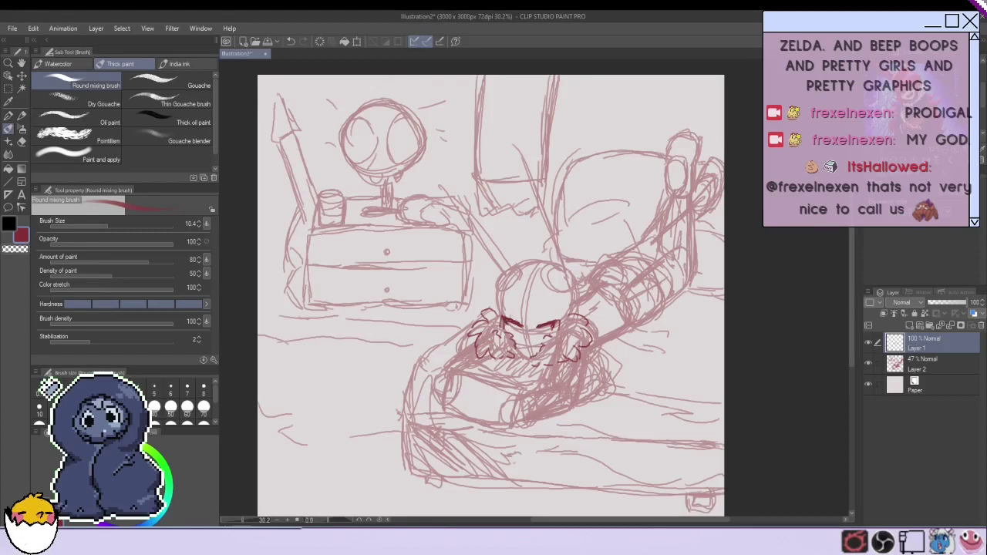
pyautogui.moveTo(537, 333); pyautogui.dragTo(549, 327)
pyautogui.hotkey('ctrl', 'z')
pyautogui.hotkey('ctrl', 'z')
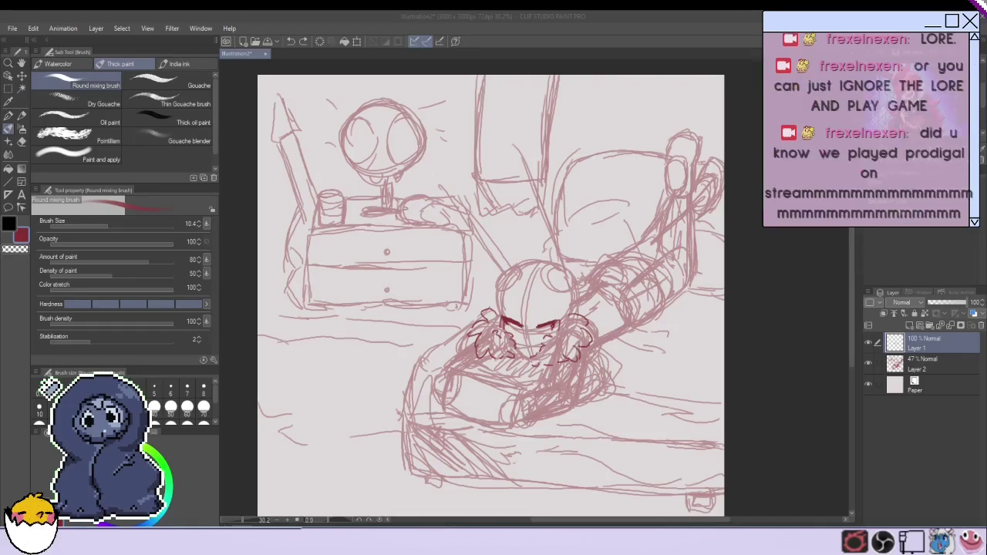
# Draw the small mouth and cheek lines below the eyes and add angry slanted eyebrows.
pyautogui.moveTo(509, 332); pyautogui.dragTo(540, 350)
pyautogui.hotkey('ctrl', 'z')
pyautogui.moveTo(518, 339); pyautogui.dragTo(528, 353)
pyautogui.hotkey('ctrl', 'z')
pyautogui.hotkey('ctrl', 'z')
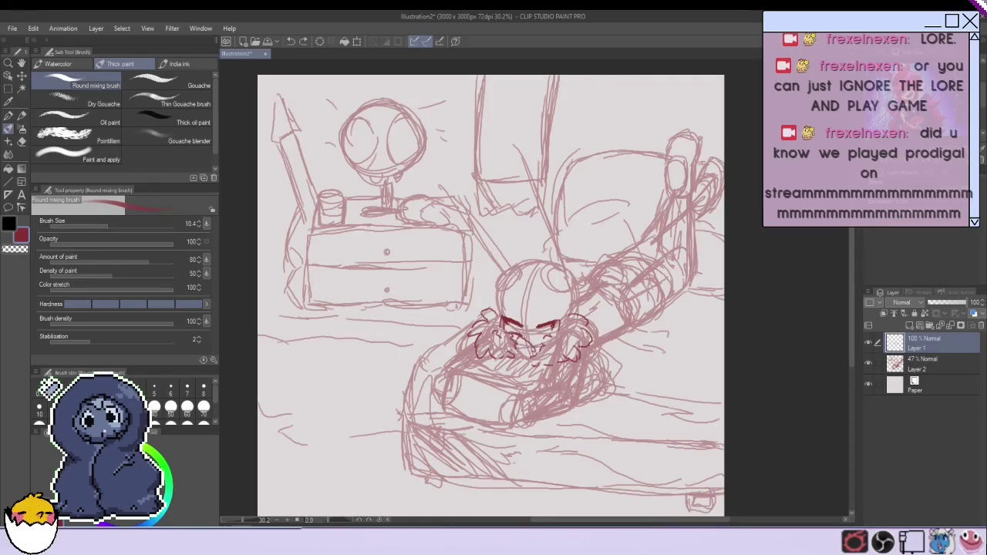
pyautogui.hotkey('ctrl', 'z')
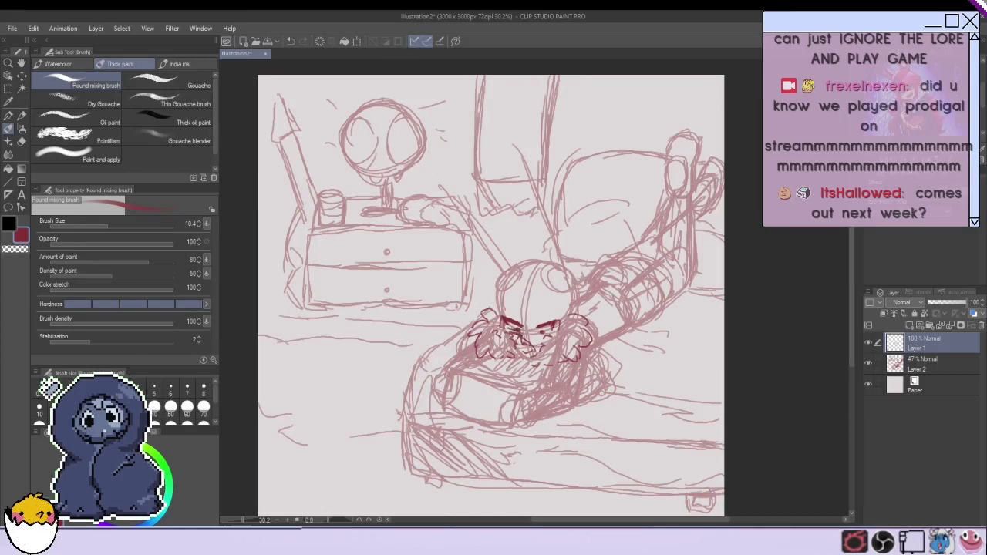
pyautogui.moveTo(537, 331)
pyautogui.mouseDown()
pyautogui.moveTo(546, 331)
pyautogui.moveTo(509, 319)
pyautogui.mouseUp()
pyautogui.hotkey('ctrl', 'z')
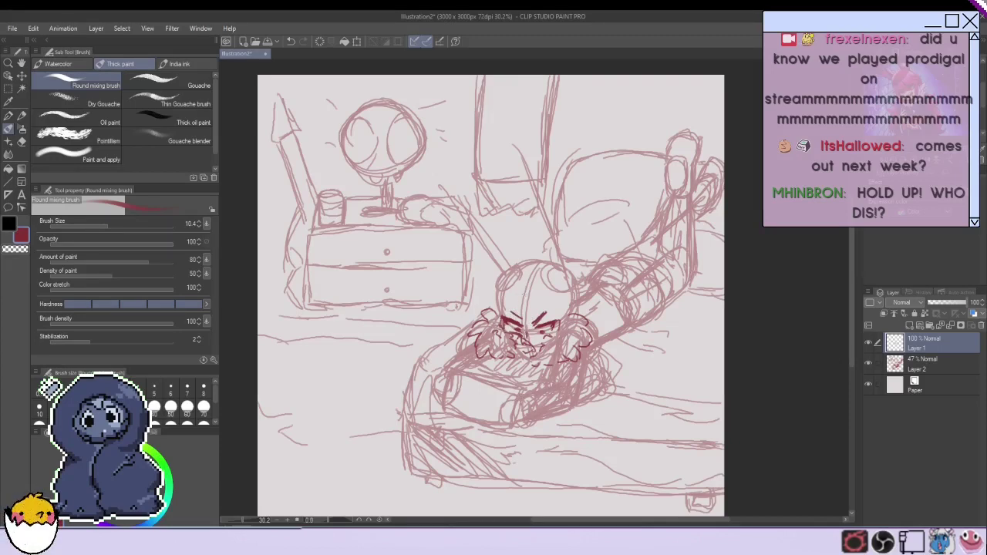
# Draw the first hair strands across the forehead and down the side of the face.
pyautogui.moveTo(543, 290); pyautogui.dragTo(578, 301)
pyautogui.moveTo(550, 308)
pyautogui.mouseDown()
pyautogui.moveTo(577, 312)
pyautogui.moveTo(576, 300)
pyautogui.moveTo(580, 324)
pyautogui.mouseUp()
pyautogui.hotkey('ctrl', 'z')
pyautogui.hotkey('ctrl', 'z')
pyautogui.moveTo(525, 296); pyautogui.dragTo(535, 319)
pyautogui.moveTo(489, 295)
pyautogui.mouseDown()
pyautogui.moveTo(474, 307)
pyautogui.moveTo(495, 317)
pyautogui.mouseUp()
# Draw the rounded top of the hair with swept bangs and locks falling over both sides of the head.
pyautogui.moveTo(537, 261); pyautogui.dragTo(574, 296)
pyautogui.hotkey('ctrl', 'z')
pyautogui.hotkey('ctrl', 'z')
pyautogui.moveTo(543, 264); pyautogui.dragTo(565, 284)
pyautogui.moveTo(541, 287)
pyautogui.mouseDown()
pyautogui.moveTo(587, 296)
pyautogui.moveTo(547, 313)
pyautogui.mouseUp()
pyautogui.moveTo(587, 307); pyautogui.dragTo(563, 325)
pyautogui.hotkey('ctrl', 'z')
pyautogui.moveTo(543, 263)
pyautogui.mouseDown()
pyautogui.moveTo(506, 275)
pyautogui.moveTo(491, 301)
pyautogui.mouseUp()
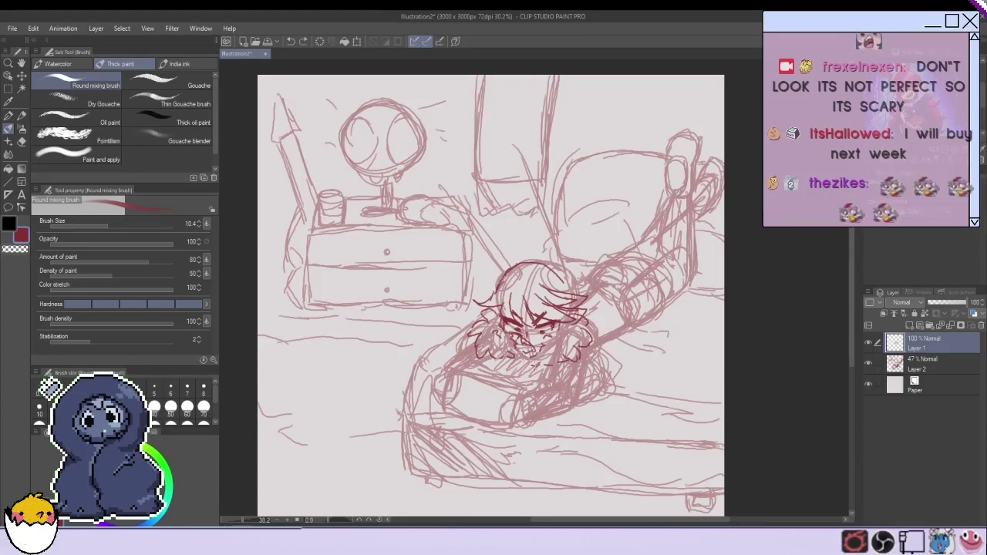
# Outline the character's shoulders and the sleeves running down toward the object in the hands.
pyautogui.moveTo(478, 336)
pyautogui.mouseDown()
pyautogui.moveTo(445, 353)
pyautogui.moveTo(455, 365)
pyautogui.mouseUp()
pyautogui.moveTo(466, 364); pyautogui.dragTo(498, 377)
pyautogui.moveTo(553, 363)
pyautogui.mouseDown()
pyautogui.moveTo(553, 386)
pyautogui.moveTo(556, 370)
pyautogui.moveTo(551, 383)
pyautogui.moveTo(563, 385)
pyautogui.mouseUp()
pyautogui.hotkey('ctrl', 'z')
pyautogui.moveTo(553, 376); pyautogui.dragTo(536, 388)
pyautogui.hotkey('ctrl', 'z')
pyautogui.moveTo(586, 347)
pyautogui.mouseDown()
pyautogui.moveTo(580, 405)
pyautogui.moveTo(545, 419)
pyautogui.mouseUp()
pyautogui.hotkey('ctrl', 'z')
pyautogui.moveTo(549, 418)
pyautogui.mouseDown()
pyautogui.moveTo(527, 435)
pyautogui.moveTo(511, 432)
pyautogui.mouseUp()
pyautogui.hotkey('ctrl', 'z')
# Draw the two short ends of the handheld console and try the forearm line beside it.
pyautogui.moveTo(535, 387); pyautogui.dragTo(521, 391)
pyautogui.moveTo(520, 389)
pyautogui.mouseDown()
pyautogui.moveTo(529, 415)
pyautogui.moveTo(514, 429)
pyautogui.mouseUp()
pyautogui.moveTo(446, 362)
pyautogui.mouseDown()
pyautogui.moveTo(424, 399)
pyautogui.moveTo(442, 418)
pyautogui.mouseUp()
pyautogui.hotkey('ctrl', 'z')
pyautogui.hotkey('ctrl', 'z')
pyautogui.moveTo(445, 364)
pyautogui.mouseDown()
pyautogui.moveTo(427, 384)
pyautogui.moveTo(421, 423)
pyautogui.mouseUp()
pyautogui.hotkey('ctrl', 'z')
pyautogui.hotkey('ctrl', 'z')
pyautogui.moveTo(425, 383)
pyautogui.mouseDown()
pyautogui.moveTo(405, 419)
pyautogui.moveTo(440, 415)
pyautogui.moveTo(431, 406)
pyautogui.mouseUp()
pyautogui.hotkey('ctrl', 'z')
pyautogui.hotkey('ctrl', 'z')
pyautogui.moveTo(477, 340); pyautogui.dragTo(446, 358)
pyautogui.moveTo(462, 354)
pyautogui.mouseDown()
pyautogui.moveTo(437, 366)
pyautogui.moveTo(421, 393)
pyautogui.moveTo(432, 385)
pyautogui.mouseUp()
pyautogui.hotkey('ctrl', 'z')
pyautogui.hotkey('ctrl', 'z')
pyautogui.hotkey('ctrl', 'z')
# Draw the handheld console's long edges and the dividing lines that frame its central screen.
pyautogui.moveTo(523, 390)
pyautogui.mouseDown()
pyautogui.moveTo(505, 395)
pyautogui.moveTo(515, 399)
pyautogui.moveTo(451, 369)
pyautogui.moveTo(484, 379)
pyautogui.mouseUp()
pyautogui.hotkey('ctrl', 'z')
pyautogui.hotkey('ctrl', 'z')
pyautogui.moveTo(511, 427); pyautogui.dragTo(439, 412)
pyautogui.moveTo(471, 372); pyautogui.dragTo(463, 413)
pyautogui.moveTo(497, 384); pyautogui.dragTo(494, 423)
pyautogui.moveTo(470, 375); pyautogui.dragTo(458, 417)
pyautogui.moveTo(521, 378)
pyautogui.mouseDown()
pyautogui.moveTo(511, 391)
pyautogui.moveTo(443, 363)
pyautogui.moveTo(438, 403)
pyautogui.moveTo(488, 400)
pyautogui.moveTo(452, 404)
pyautogui.mouseUp()
pyautogui.hotkey('ctrl', 'z')
pyautogui.hotkey('ctrl', 'z')
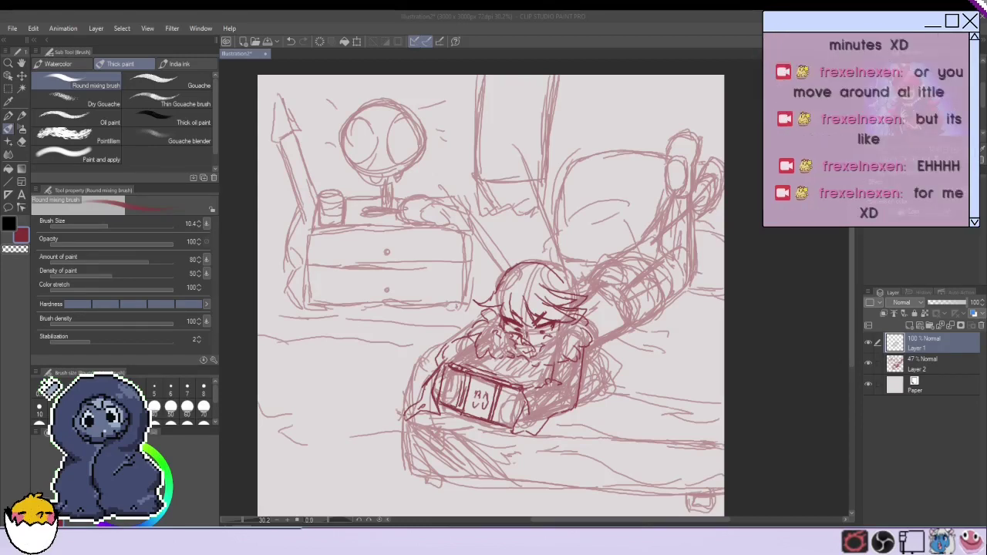
# Add hair and collar fur strokes and draw the fingers gripping the console end nearest the raised legs.
pyautogui.moveTo(506, 268); pyautogui.dragTo(488, 300)
pyautogui.moveTo(492, 355)
pyautogui.mouseDown()
pyautogui.moveTo(518, 373)
pyautogui.moveTo(535, 365)
pyautogui.mouseUp()
pyautogui.moveTo(506, 357)
pyautogui.mouseDown()
pyautogui.moveTo(530, 372)
pyautogui.moveTo(512, 420)
pyautogui.moveTo(500, 403)
pyautogui.moveTo(486, 420)
pyautogui.mouseUp()
pyautogui.hotkey('ctrl', 'z')
pyautogui.hotkey('ctrl', 'z')
pyautogui.hotkey('ctrl', 'z')
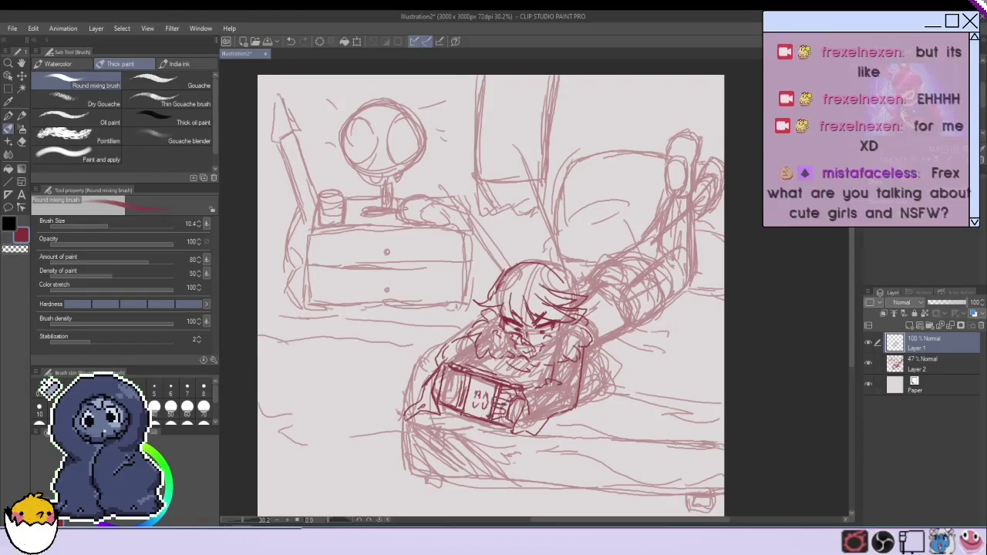
# Draw the fingers gripping the console's other end and outline the ragged sleeve edge around the far elbow.
pyautogui.moveTo(445, 367)
pyautogui.mouseDown()
pyautogui.moveTo(442, 396)
pyautogui.moveTo(450, 370)
pyautogui.moveTo(438, 382)
pyautogui.moveTo(460, 381)
pyautogui.moveTo(441, 394)
pyautogui.mouseUp()
pyautogui.hotkey('ctrl', 'z')
pyautogui.moveTo(451, 389); pyautogui.dragTo(435, 400)
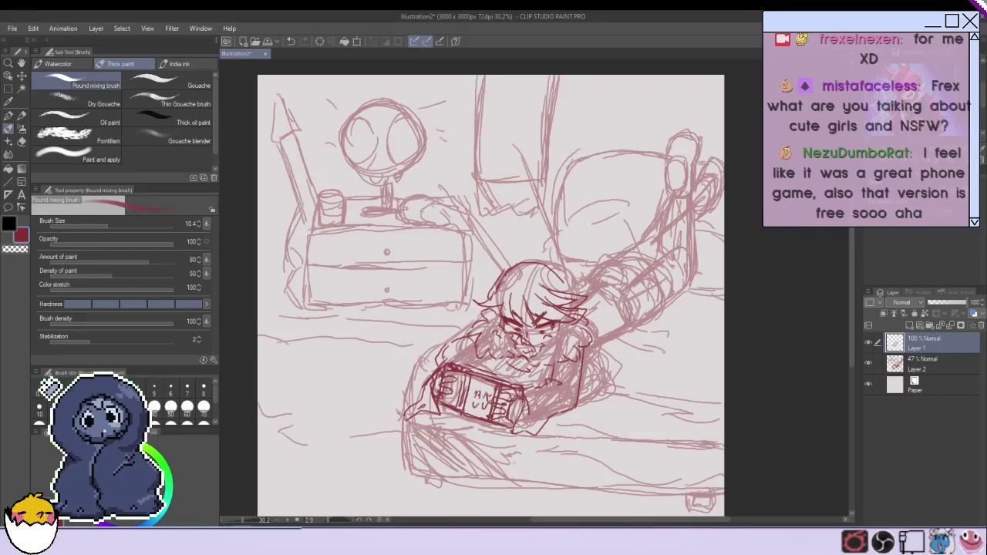
pyautogui.moveTo(584, 358)
pyautogui.mouseDown()
pyautogui.moveTo(610, 379)
pyautogui.moveTo(582, 396)
pyautogui.moveTo(615, 387)
pyautogui.mouseUp()
pyautogui.moveTo(609, 391); pyautogui.dragTo(542, 425)
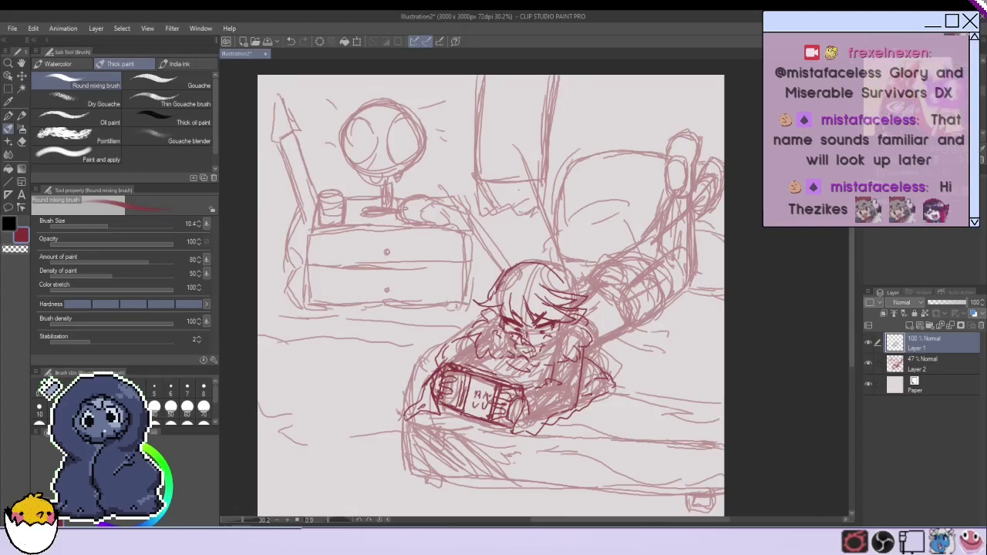
# Draw a skull face with oval eye sockets and teeth on the pillow, and outline the pillow around it.
pyautogui.moveTo(648, 196)
pyautogui.mouseDown()
pyautogui.moveTo(632, 177)
pyautogui.moveTo(566, 225)
pyautogui.mouseUp()
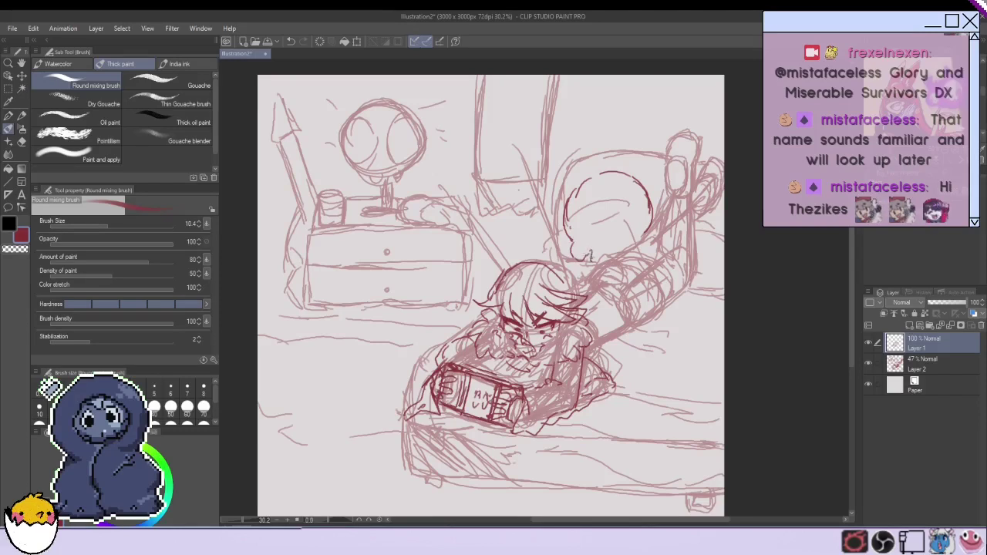
pyautogui.moveTo(624, 192)
pyautogui.mouseDown()
pyautogui.moveTo(612, 227)
pyautogui.moveTo(625, 190)
pyautogui.mouseUp()
pyautogui.moveTo(577, 191)
pyautogui.mouseDown()
pyautogui.moveTo(583, 232)
pyautogui.moveTo(575, 192)
pyautogui.mouseUp()
pyautogui.moveTo(635, 196)
pyautogui.mouseDown()
pyautogui.moveTo(607, 176)
pyautogui.moveTo(589, 263)
pyautogui.mouseUp()
pyautogui.moveTo(668, 152)
pyautogui.mouseDown()
pyautogui.moveTo(554, 172)
pyautogui.moveTo(550, 265)
pyautogui.mouseUp()
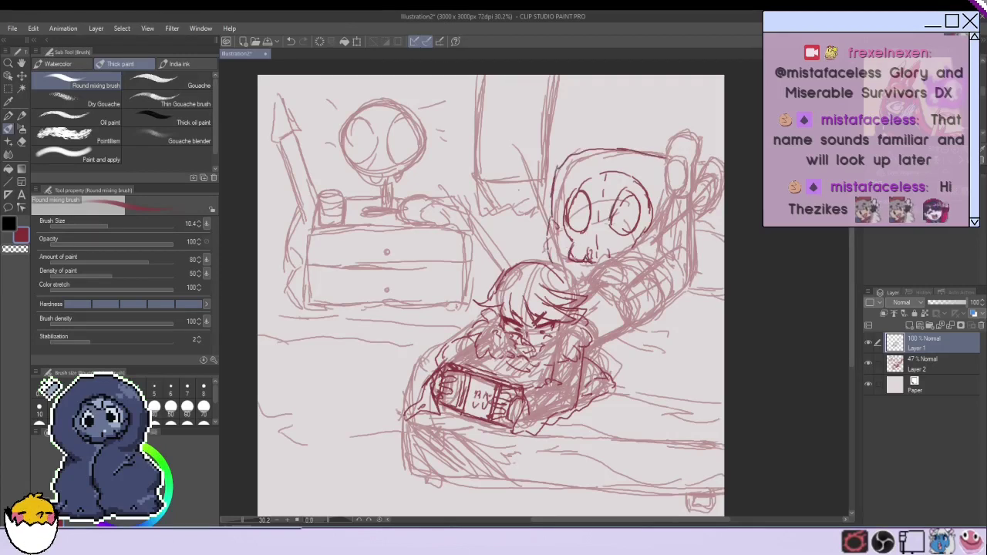
# Draw the tall upright rabbit ear on top of the head with fur tufts inside it.
pyautogui.moveTo(565, 272)
pyautogui.mouseDown()
pyautogui.moveTo(493, 137)
pyautogui.moveTo(512, 250)
pyautogui.moveTo(568, 282)
pyautogui.mouseUp()
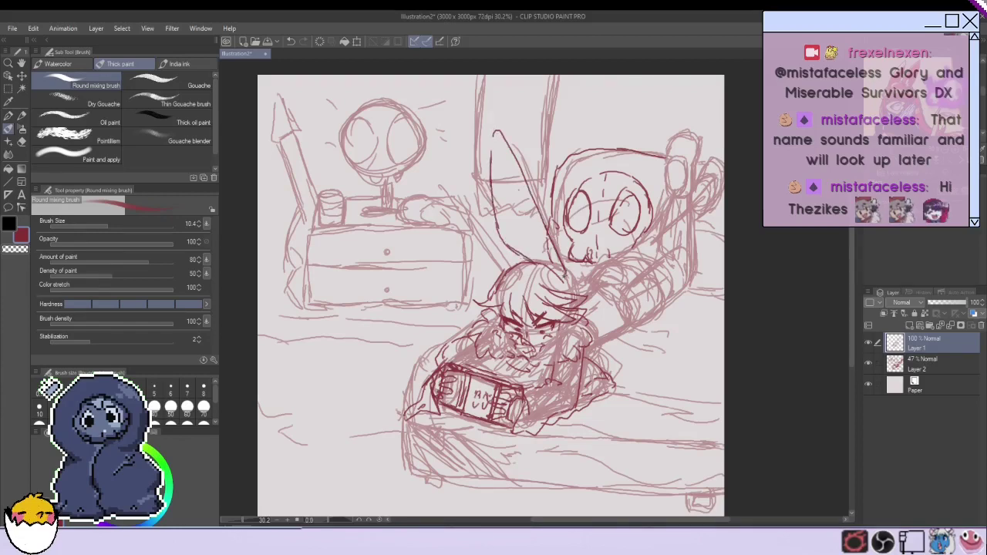
pyautogui.moveTo(513, 153)
pyautogui.mouseDown()
pyautogui.moveTo(549, 264)
pyautogui.moveTo(525, 238)
pyautogui.mouseUp()
pyautogui.moveTo(524, 241); pyautogui.dragTo(534, 253)
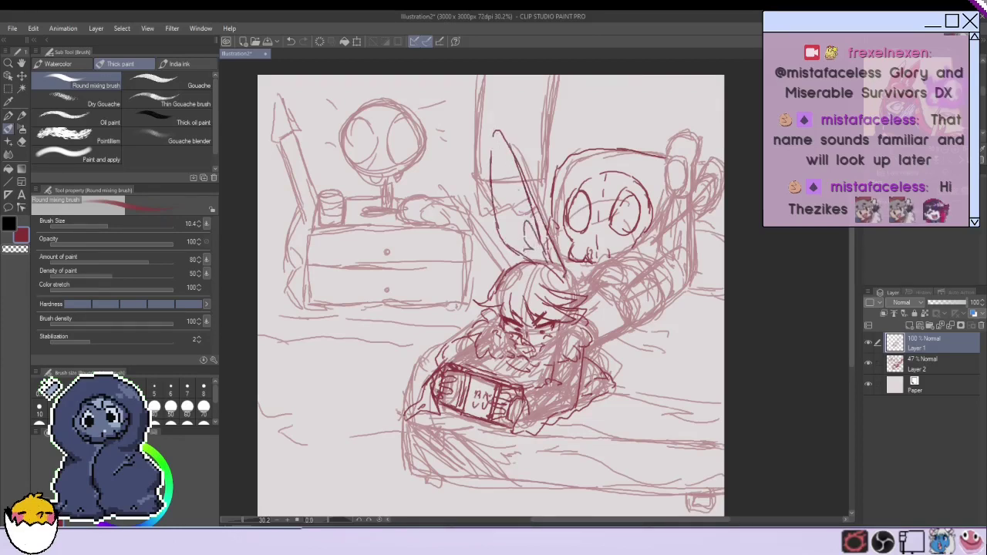
# Draw the second long rabbit ear slanting toward the bedside table, with fur tufts at its base.
pyautogui.moveTo(480, 217)
pyautogui.mouseDown()
pyautogui.moveTo(464, 241)
pyautogui.moveTo(509, 268)
pyautogui.moveTo(509, 253)
pyautogui.mouseUp()
pyautogui.moveTo(502, 255); pyautogui.dragTo(491, 261)
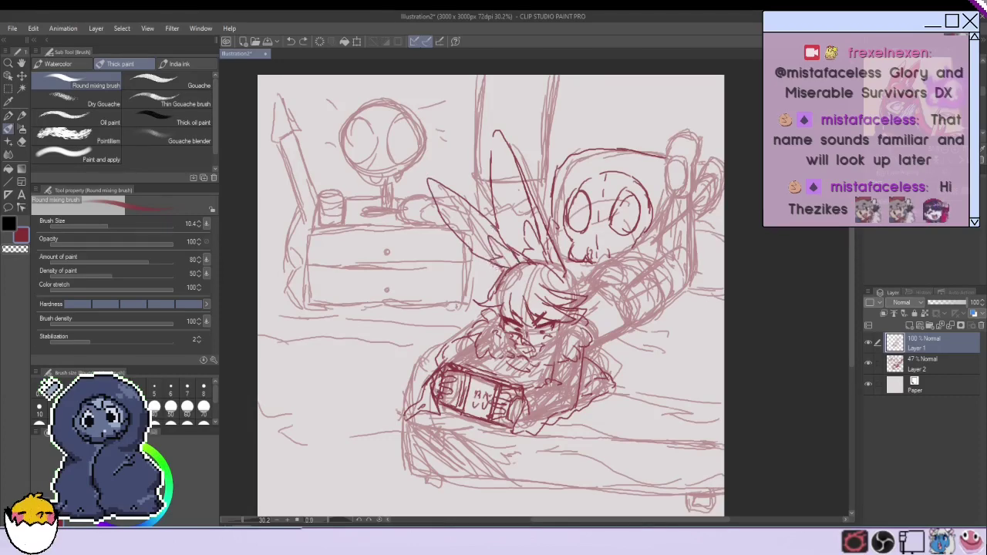
pyautogui.hotkey('ctrl', 'z')
pyautogui.hotkey('ctrl', 'z')
pyautogui.moveTo(519, 263); pyautogui.dragTo(428, 180)
pyautogui.moveTo(471, 253)
pyautogui.mouseDown()
pyautogui.moveTo(503, 268)
pyautogui.moveTo(492, 268)
pyautogui.mouseUp()
pyautogui.hotkey('ctrl', 'z')
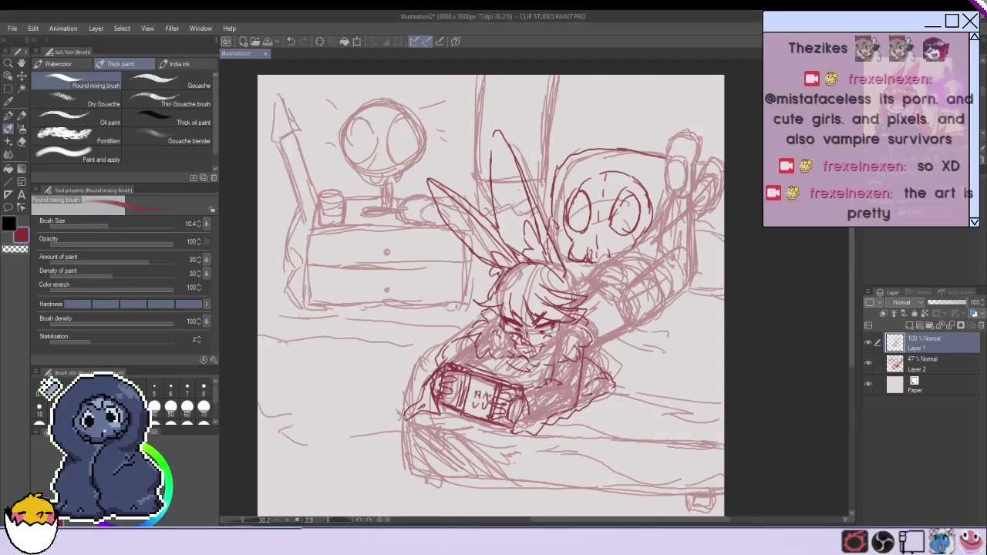
# Add folds to the elbow sleeve and trace the bed's corner, front edge and sheet creases around the character.
pyautogui.moveTo(609, 365); pyautogui.dragTo(591, 394)
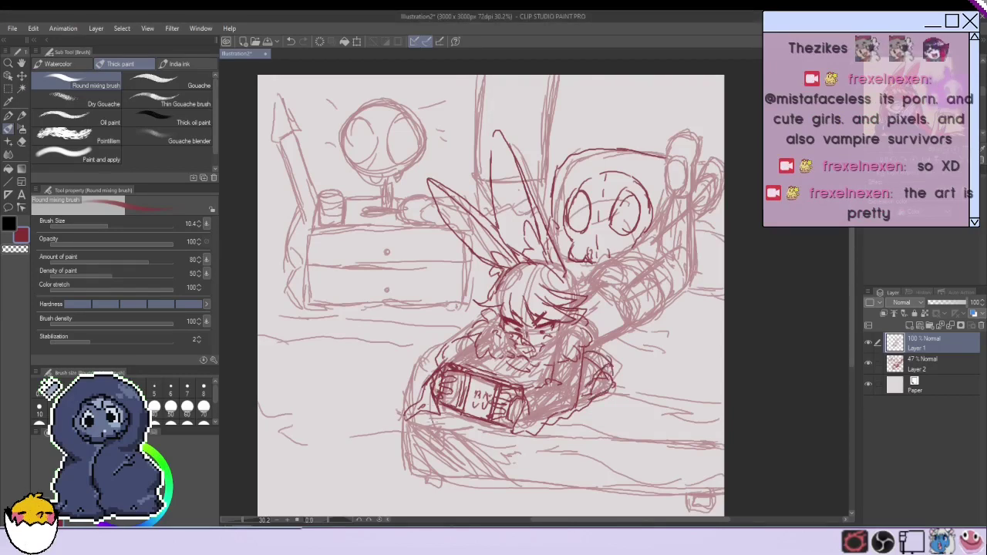
pyautogui.moveTo(442, 347)
pyautogui.mouseDown()
pyautogui.moveTo(383, 405)
pyautogui.moveTo(531, 439)
pyautogui.moveTo(724, 448)
pyautogui.mouseUp()
pyautogui.moveTo(717, 398); pyautogui.dragTo(631, 395)
pyautogui.hotkey('ctrl', 'z')
pyautogui.moveTo(630, 328); pyautogui.dragTo(685, 338)
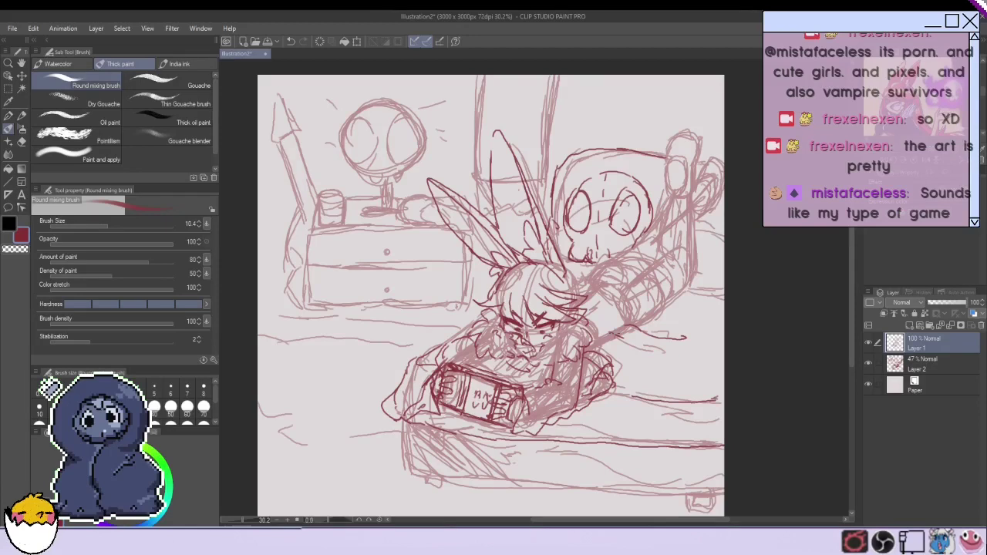
# Darken the slanted eyebrows and draw the curved outline of the back from the shoulder toward the raised legs.
pyautogui.moveTo(524, 316)
pyautogui.mouseDown()
pyautogui.moveTo(537, 301)
pyautogui.moveTo(520, 314)
pyautogui.moveTo(509, 307)
pyautogui.mouseUp()
pyautogui.hotkey('ctrl', 'z')
pyautogui.hotkey('ctrl', 'z')
pyautogui.hotkey('ctrl', 'z')
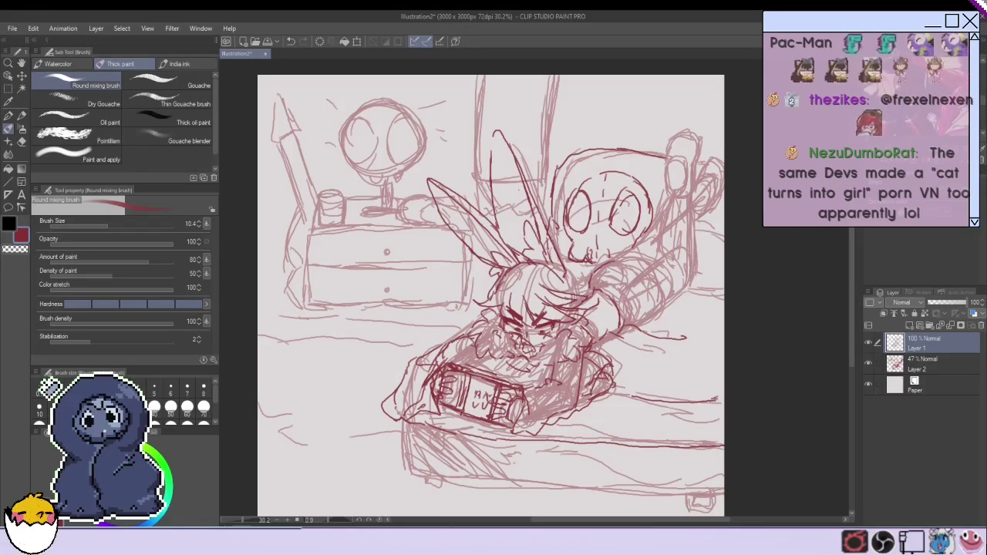
pyautogui.moveTo(587, 285)
pyautogui.mouseDown()
pyautogui.moveTo(650, 277)
pyautogui.moveTo(704, 331)
pyautogui.moveTo(641, 328)
pyautogui.moveTo(600, 290)
pyautogui.moveTo(635, 276)
pyautogui.moveTo(671, 295)
pyautogui.mouseUp()
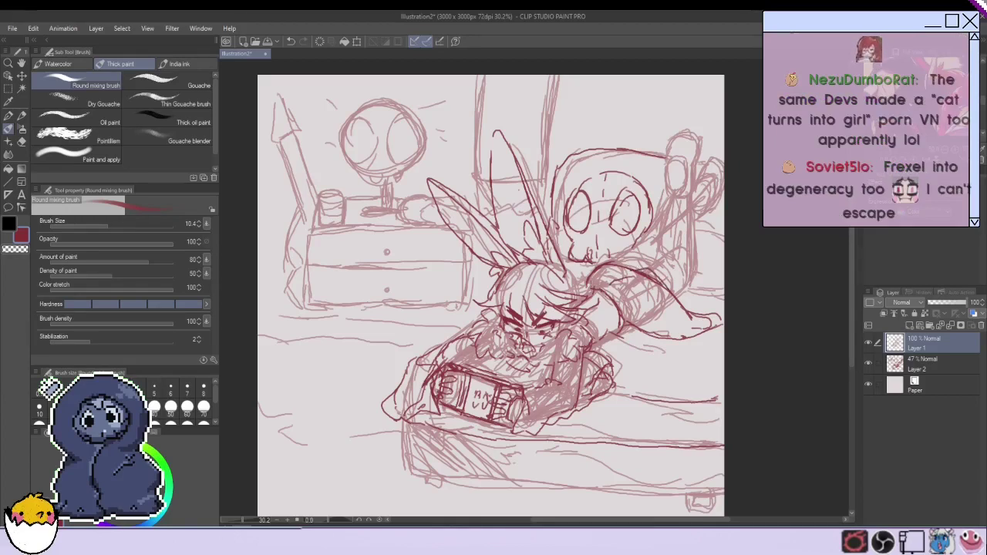
# Darken the round outline of the skull plush behind the character and its edge near the shoulder.
pyautogui.moveTo(605, 291); pyautogui.dragTo(627, 325)
pyautogui.moveTo(651, 197)
pyautogui.mouseDown()
pyautogui.moveTo(589, 171)
pyautogui.moveTo(562, 186)
pyautogui.mouseUp()
pyautogui.hotkey('ctrl', 'z')
pyautogui.moveTo(648, 227)
pyautogui.mouseDown()
pyautogui.moveTo(626, 165)
pyautogui.moveTo(589, 171)
pyautogui.moveTo(562, 205)
pyautogui.mouseUp()
pyautogui.moveTo(636, 169)
pyautogui.mouseDown()
pyautogui.moveTo(560, 205)
pyautogui.moveTo(573, 240)
pyautogui.mouseUp()
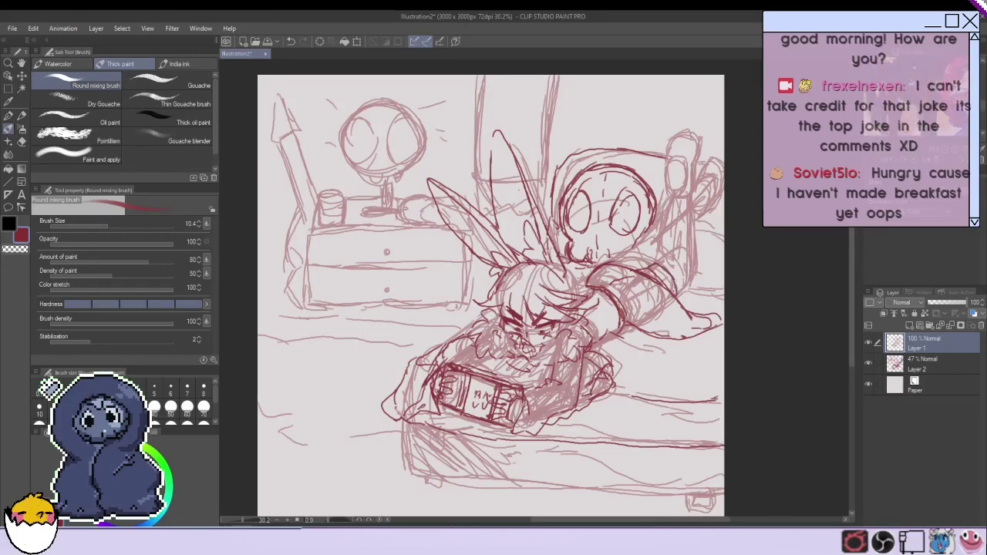
# Outline the raised lower leg beside the skull plush.
pyautogui.moveTo(617, 262)
pyautogui.mouseDown()
pyautogui.moveTo(646, 266)
pyautogui.moveTo(643, 240)
pyautogui.moveTo(672, 247)
pyautogui.moveTo(657, 261)
pyautogui.mouseUp()
pyautogui.hotkey('ctrl', 'z')
pyautogui.moveTo(694, 261); pyautogui.dragTo(688, 282)
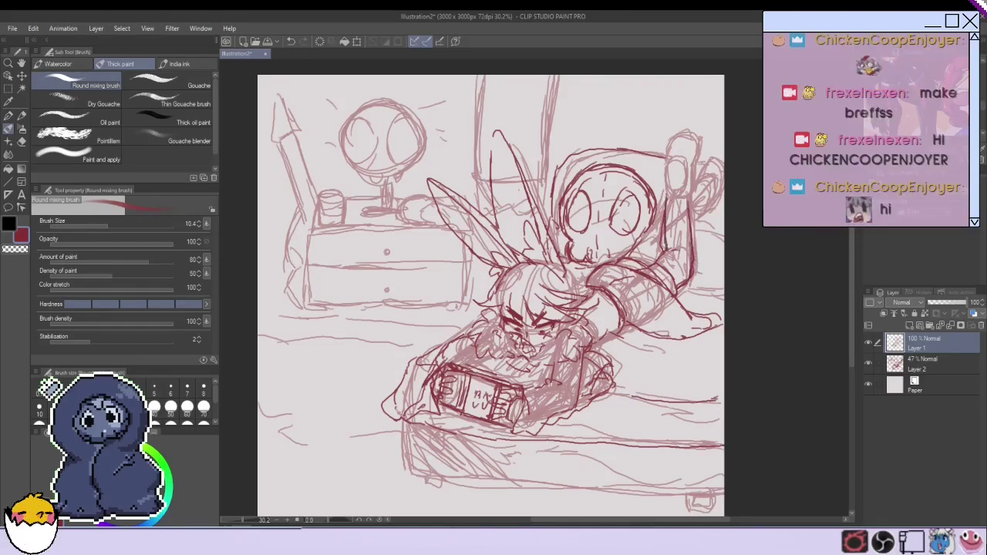
pyautogui.hotkey('ctrl', 'z')
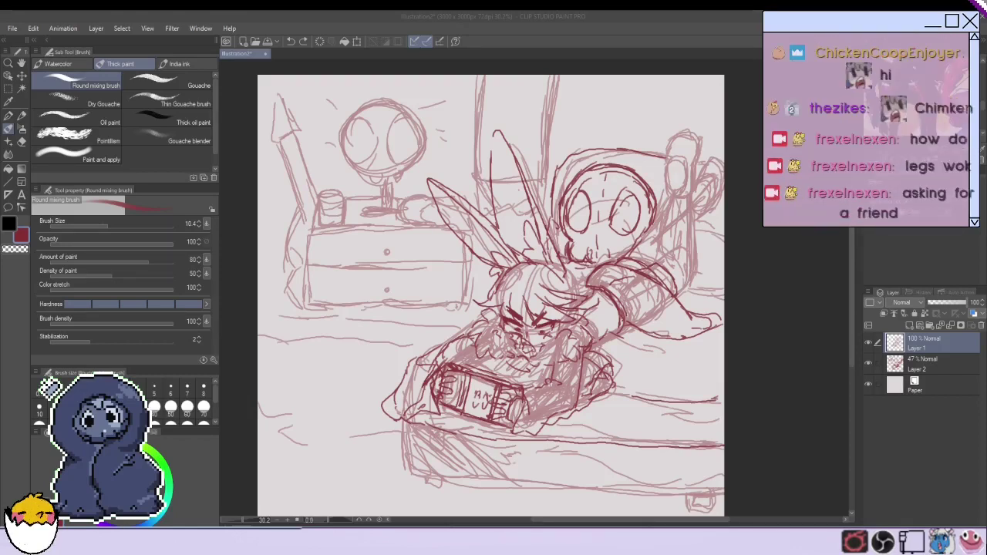
pyautogui.click(664, 217)
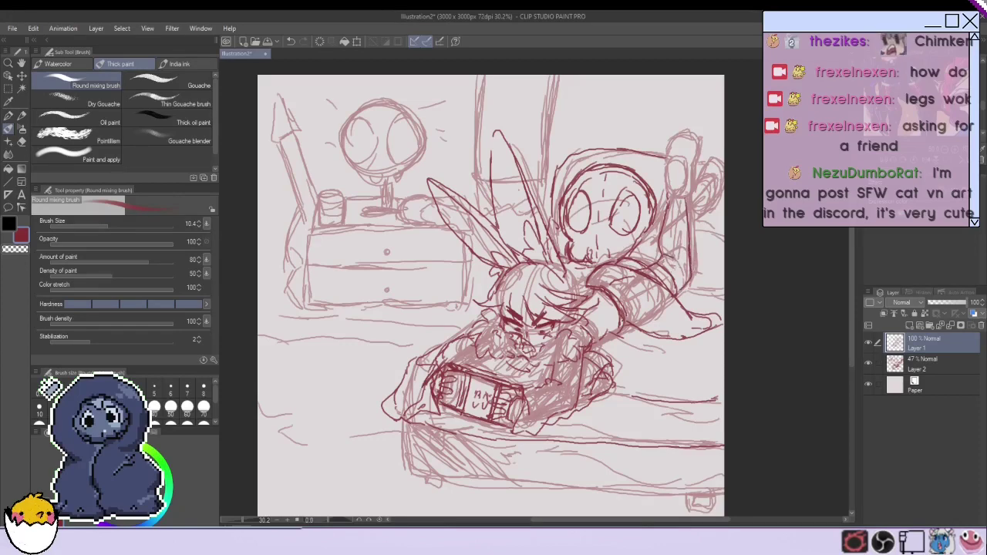
pyautogui.hotkey('ctrl', 'z')
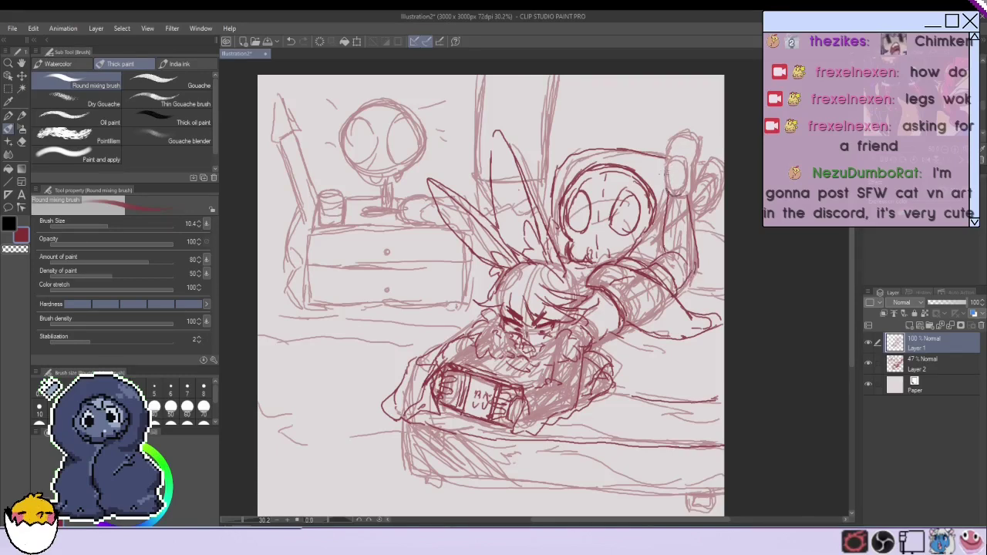
# Draw the raised foot at the end of the upright leg, with lines marking the toes.
pyautogui.moveTo(668, 136)
pyautogui.mouseDown()
pyautogui.moveTo(672, 195)
pyautogui.moveTo(666, 157)
pyautogui.moveTo(668, 192)
pyautogui.moveTo(691, 172)
pyautogui.moveTo(695, 150)
pyautogui.moveTo(693, 141)
pyautogui.moveTo(685, 199)
pyautogui.mouseUp()
pyautogui.hotkey('ctrl', 'z')
pyautogui.hotkey('ctrl', 'z')
pyautogui.hotkey('ctrl', 'z')
pyautogui.hotkey('ctrl', 'z')
pyautogui.hotkey('ctrl', 'z')
pyautogui.moveTo(694, 159)
pyautogui.mouseDown()
pyautogui.moveTo(673, 140)
pyautogui.moveTo(668, 147)
pyautogui.mouseUp()
pyautogui.moveTo(669, 148)
pyautogui.mouseDown()
pyautogui.moveTo(693, 153)
pyautogui.moveTo(666, 148)
pyautogui.moveTo(687, 137)
pyautogui.moveTo(666, 146)
pyautogui.moveTo(696, 150)
pyautogui.mouseUp()
pyautogui.hotkey('ctrl', 'z')
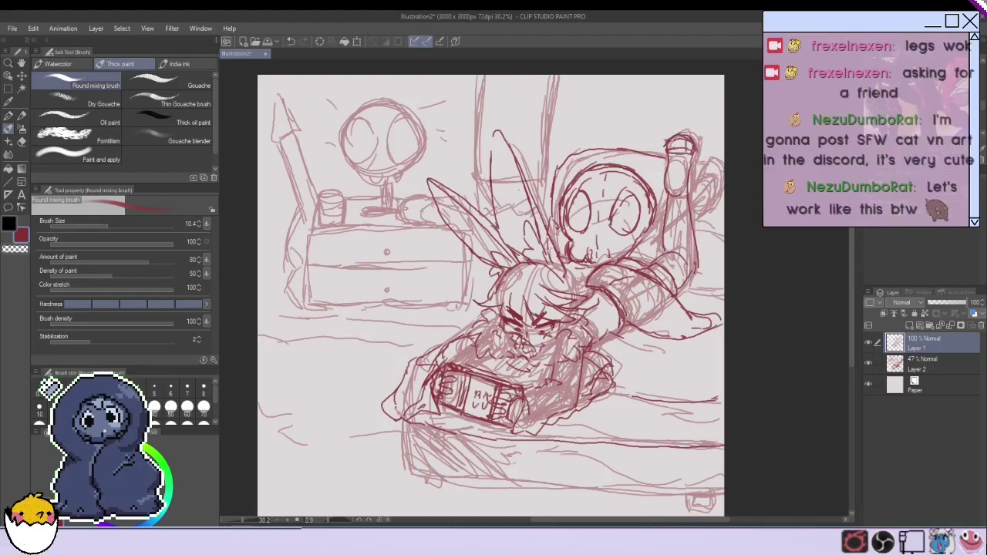
# Outline and shade the second raised foot at the canvas edge and darken its leg line toward the plush.
pyautogui.moveTo(692, 149)
pyautogui.mouseDown()
pyautogui.moveTo(684, 188)
pyautogui.moveTo(723, 165)
pyautogui.moveTo(725, 199)
pyautogui.mouseUp()
pyautogui.moveTo(717, 191); pyautogui.dragTo(701, 211)
pyautogui.moveTo(698, 172); pyautogui.dragTo(689, 192)
pyautogui.moveTo(699, 176)
pyautogui.mouseDown()
pyautogui.moveTo(686, 202)
pyautogui.moveTo(716, 196)
pyautogui.mouseUp()
pyautogui.moveTo(710, 181)
pyautogui.mouseDown()
pyautogui.moveTo(714, 193)
pyautogui.moveTo(694, 215)
pyautogui.mouseUp()
pyautogui.moveTo(711, 178); pyautogui.dragTo(690, 201)
pyautogui.moveTo(713, 172)
pyautogui.mouseDown()
pyautogui.moveTo(690, 197)
pyautogui.moveTo(708, 206)
pyautogui.moveTo(643, 240)
pyautogui.mouseUp()
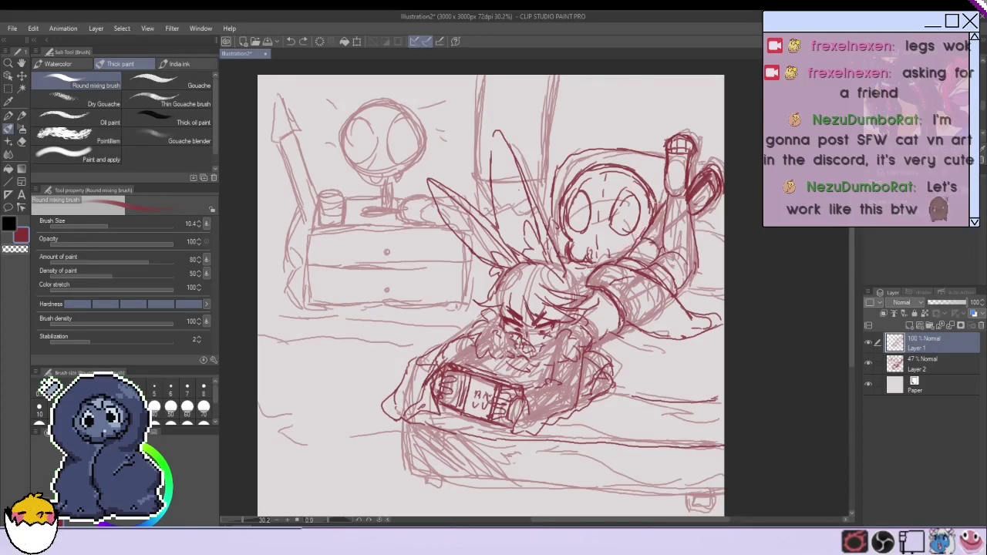
pyautogui.moveTo(668, 205); pyautogui.dragTo(637, 232)
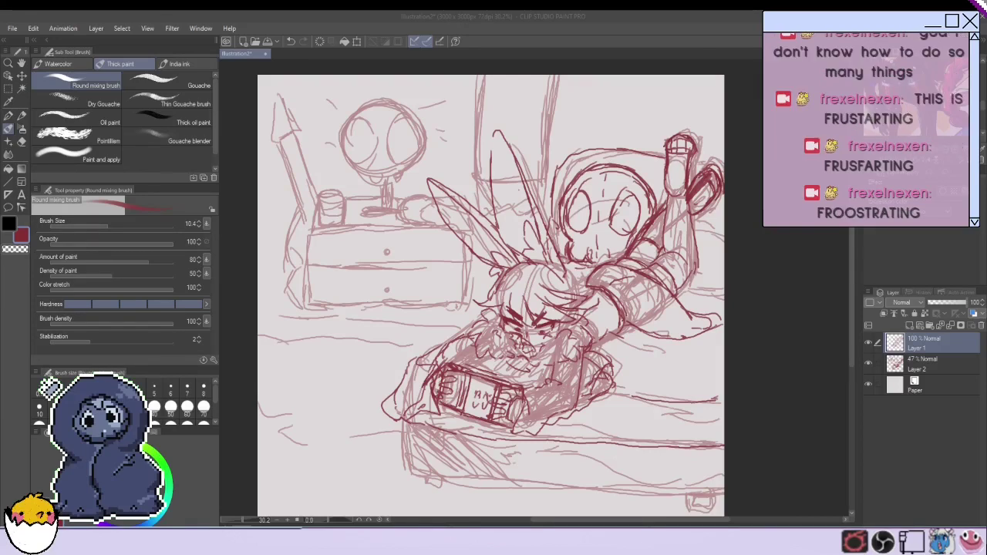
# Add pillow and sheet lines around the raised legs and trace the vertical wall lines behind the rabbit ears.
pyautogui.moveTo(704, 229); pyautogui.dragTo(721, 236)
pyautogui.moveTo(705, 296); pyautogui.dragTo(679, 293)
pyautogui.hotkey('ctrl', 'z')
pyautogui.moveTo(691, 161); pyautogui.dragTo(711, 164)
pyautogui.moveTo(657, 156); pyautogui.dragTo(667, 158)
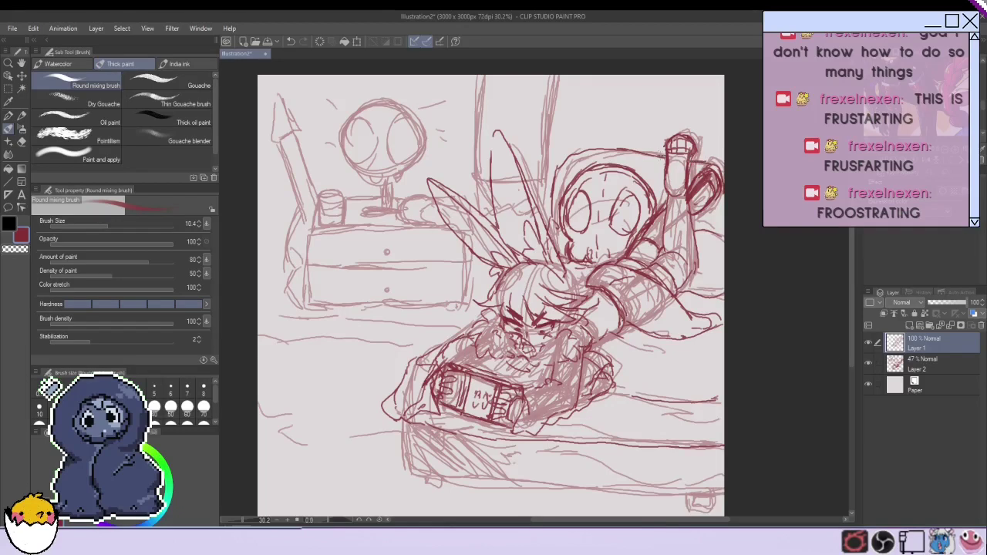
pyautogui.moveTo(545, 75); pyautogui.dragTo(549, 213)
pyautogui.moveTo(474, 75); pyautogui.dragTo(478, 212)
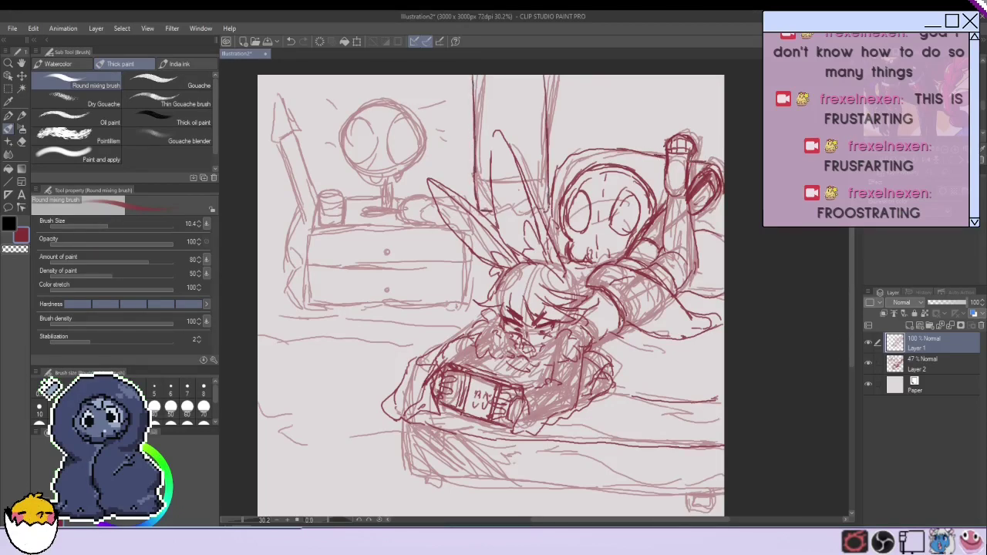
# Trace the skull-shaped lamp on the bedside table, including its round head, oval eyes, stem and base.
pyautogui.moveTo(384, 100)
pyautogui.mouseDown()
pyautogui.moveTo(429, 152)
pyautogui.moveTo(404, 172)
pyautogui.mouseUp()
pyautogui.moveTo(395, 100)
pyautogui.mouseDown()
pyautogui.moveTo(366, 102)
pyautogui.moveTo(348, 154)
pyautogui.moveTo(369, 176)
pyautogui.mouseUp()
pyautogui.moveTo(368, 122); pyautogui.dragTo(374, 166)
pyautogui.moveTo(415, 117)
pyautogui.mouseDown()
pyautogui.moveTo(407, 163)
pyautogui.moveTo(425, 151)
pyautogui.mouseUp()
pyautogui.moveTo(412, 128); pyautogui.dragTo(407, 159)
pyautogui.hotkey('ctrl', 'z')
pyautogui.hotkey('ctrl', 'z')
pyautogui.moveTo(414, 116)
pyautogui.mouseDown()
pyautogui.moveTo(401, 157)
pyautogui.moveTo(421, 158)
pyautogui.mouseUp()
pyautogui.moveTo(377, 113)
pyautogui.mouseDown()
pyautogui.moveTo(352, 165)
pyautogui.moveTo(391, 211)
pyautogui.mouseUp()
pyautogui.moveTo(385, 175); pyautogui.dragTo(387, 207)
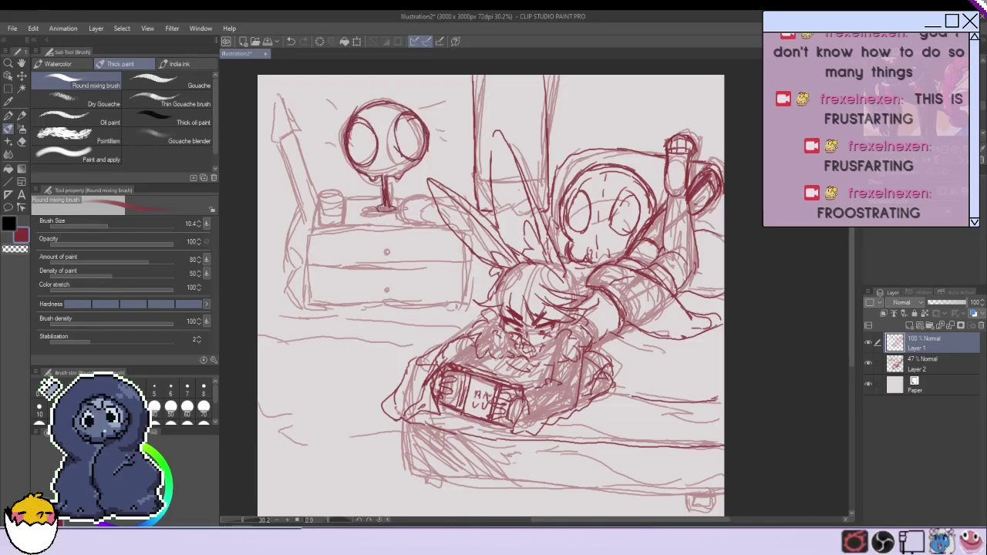
# Trace the standing can, the tabletop edge and the can lying on its side beside the lamp.
pyautogui.moveTo(381, 199)
pyautogui.mouseDown()
pyautogui.moveTo(413, 202)
pyautogui.moveTo(344, 219)
pyautogui.mouseUp()
pyautogui.moveTo(343, 219); pyautogui.dragTo(325, 221)
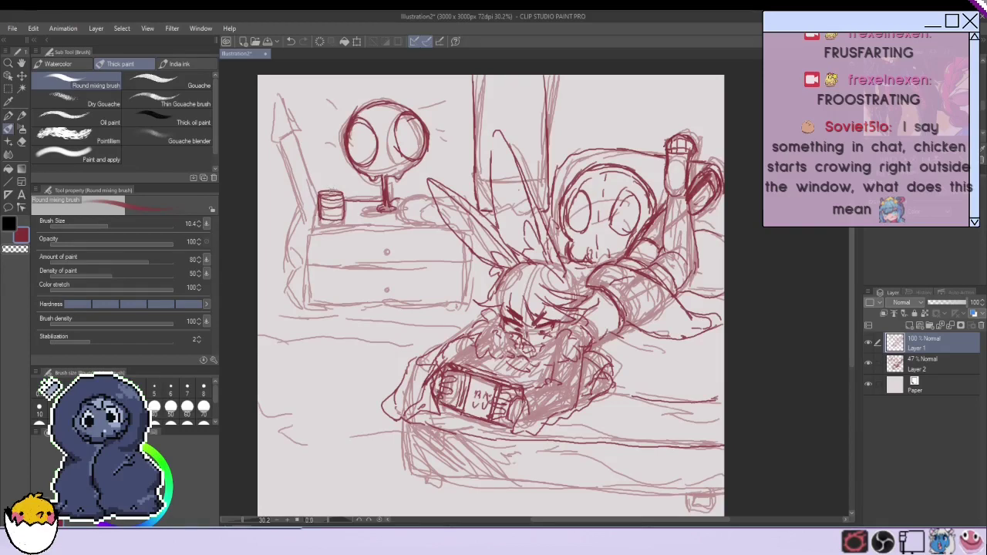
pyautogui.moveTo(314, 233)
pyautogui.mouseDown()
pyautogui.moveTo(440, 226)
pyautogui.moveTo(442, 195)
pyautogui.mouseUp()
pyautogui.moveTo(399, 220)
pyautogui.mouseDown()
pyautogui.moveTo(438, 226)
pyautogui.moveTo(402, 210)
pyautogui.moveTo(431, 224)
pyautogui.moveTo(399, 217)
pyautogui.mouseUp()
pyautogui.hotkey('ctrl', 'z')
pyautogui.moveTo(407, 197)
pyautogui.mouseDown()
pyautogui.moveTo(401, 210)
pyautogui.moveTo(436, 199)
pyautogui.mouseUp()
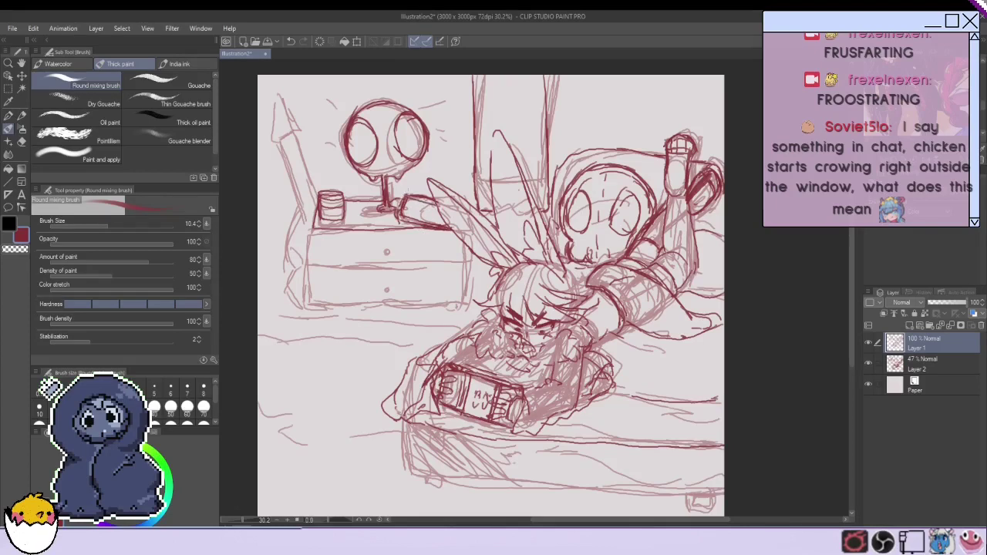
# Trace the bedside table's front, with its side edges, drawer divider and bottom edge.
pyautogui.moveTo(467, 261); pyautogui.dragTo(318, 263)
pyautogui.moveTo(315, 228); pyautogui.dragTo(312, 309)
pyautogui.moveTo(462, 261)
pyautogui.mouseDown()
pyautogui.moveTo(463, 312)
pyautogui.moveTo(448, 302)
pyautogui.moveTo(315, 301)
pyautogui.mouseUp()
pyautogui.moveTo(461, 303); pyautogui.dragTo(315, 305)
# Trace the bed's lower frame with its feet and hanging cloth, and add the horizontal floor lines.
pyautogui.moveTo(403, 417)
pyautogui.mouseDown()
pyautogui.moveTo(405, 469)
pyautogui.moveTo(423, 473)
pyautogui.moveTo(708, 498)
pyautogui.mouseUp()
pyautogui.moveTo(441, 472)
pyautogui.mouseDown()
pyautogui.moveTo(423, 484)
pyautogui.moveTo(440, 483)
pyautogui.mouseUp()
pyautogui.moveTo(588, 486); pyautogui.dragTo(620, 483)
pyautogui.moveTo(503, 473)
pyautogui.mouseDown()
pyautogui.moveTo(577, 489)
pyautogui.moveTo(621, 481)
pyautogui.mouseUp()
pyautogui.moveTo(429, 340); pyautogui.dragTo(259, 340)
pyautogui.moveTo(392, 429); pyautogui.dragTo(273, 430)
# Draw the tall pole with a pointed tip and flared base standing next to the bedside table.
pyautogui.moveTo(282, 140); pyautogui.dragTo(309, 213)
pyautogui.moveTo(292, 134)
pyautogui.mouseDown()
pyautogui.moveTo(317, 202)
pyautogui.moveTo(284, 149)
pyautogui.moveTo(281, 96)
pyautogui.moveTo(273, 142)
pyautogui.mouseUp()
pyautogui.hotkey('ctrl', 'z')
pyautogui.hotkey('ctrl', 'z')
pyautogui.moveTo(279, 88); pyautogui.dragTo(268, 143)
pyautogui.moveTo(270, 145); pyautogui.dragTo(297, 141)
pyautogui.moveTo(310, 208)
pyautogui.mouseDown()
pyautogui.moveTo(290, 245)
pyautogui.moveTo(282, 304)
pyautogui.mouseUp()
pyautogui.moveTo(288, 249)
pyautogui.mouseDown()
pyautogui.moveTo(278, 310)
pyautogui.moveTo(317, 293)
pyautogui.moveTo(273, 307)
pyautogui.mouseUp()
pyautogui.moveTo(308, 205); pyautogui.dragTo(273, 298)
pyautogui.moveTo(280, 285); pyautogui.dragTo(272, 305)
# Add vertical handles to both drawers and label details to the can lying on the table.
pyautogui.moveTo(386, 239); pyautogui.dragTo(386, 292)
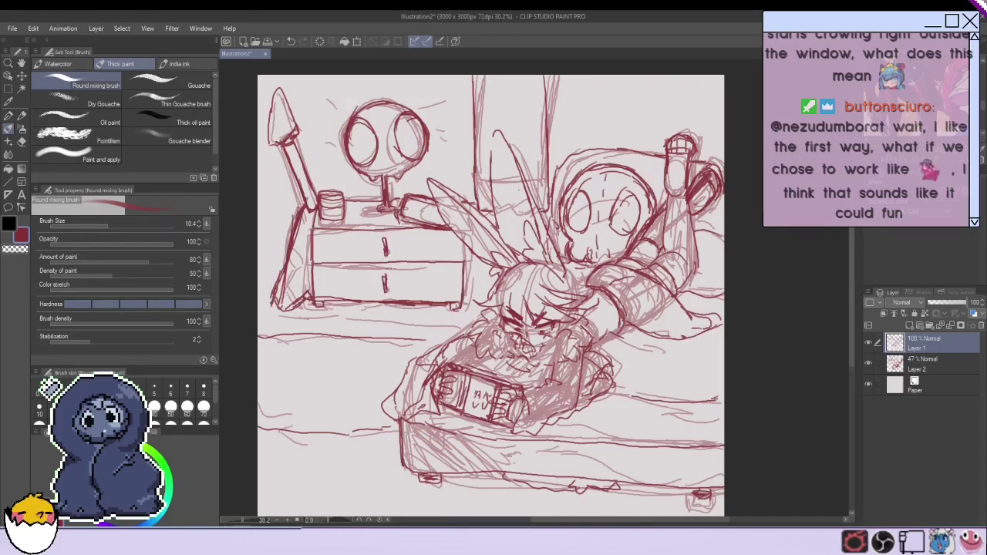
pyautogui.moveTo(397, 197); pyautogui.dragTo(403, 204)
pyautogui.moveTo(425, 205); pyautogui.dragTo(437, 224)
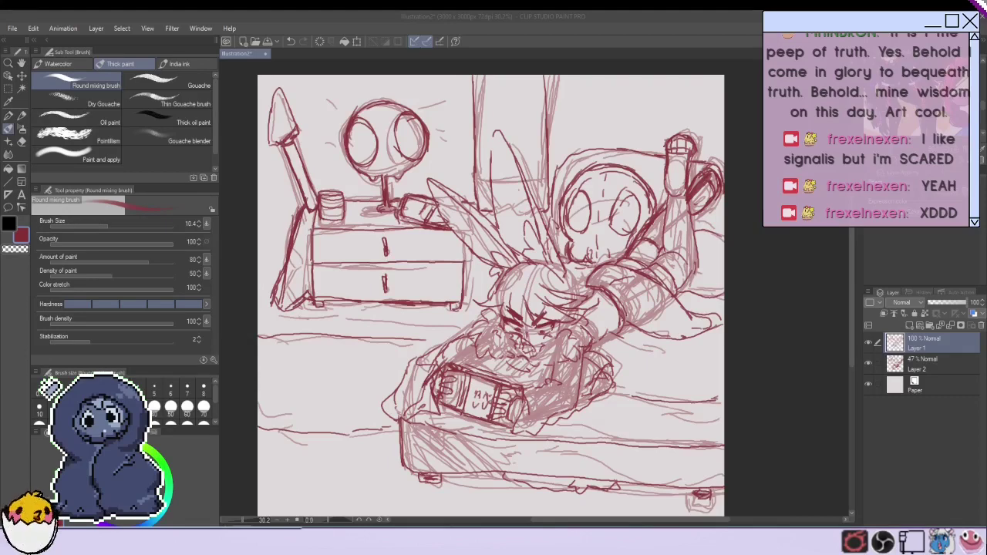
# Hide the rough Layer 2 and add a rectangular frame above the bed, thicker vertical wall lines and a lamp cap.
pyautogui.click(869, 363)
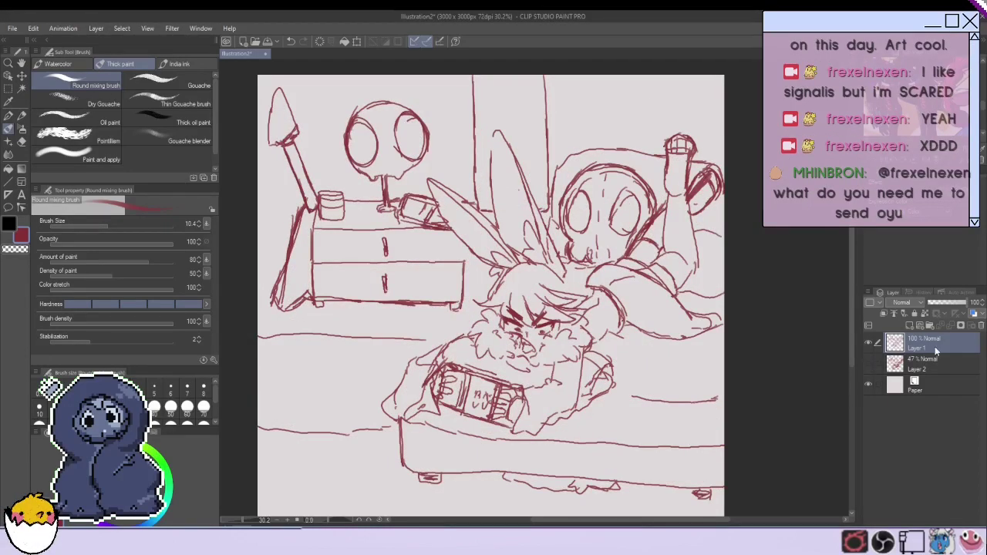
pyautogui.moveTo(694, 93)
pyautogui.mouseDown()
pyautogui.moveTo(577, 91)
pyautogui.moveTo(579, 156)
pyautogui.mouseUp()
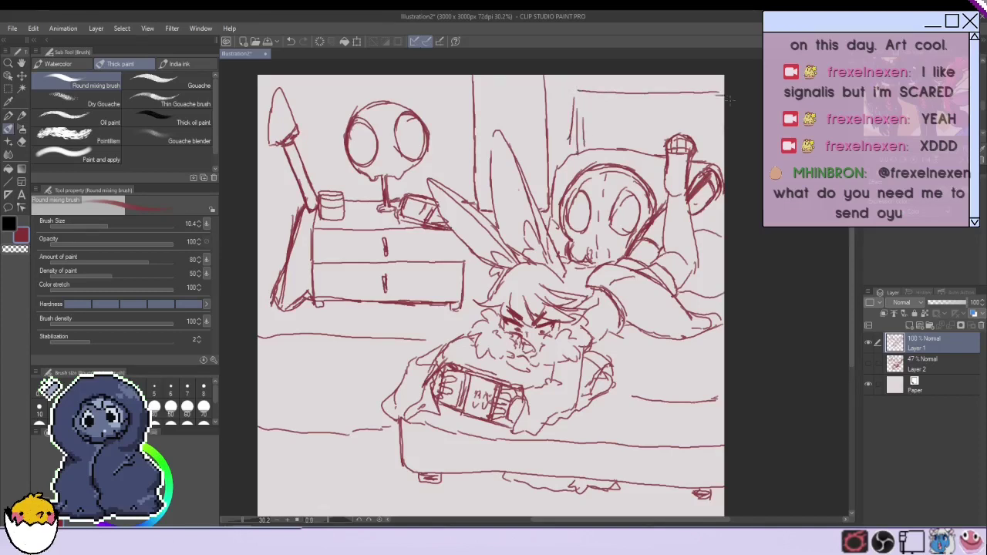
pyautogui.moveTo(725, 130); pyautogui.dragTo(722, 154)
pyautogui.moveTo(548, 74); pyautogui.dragTo(546, 212)
pyautogui.moveTo(470, 78); pyautogui.dragTo(472, 163)
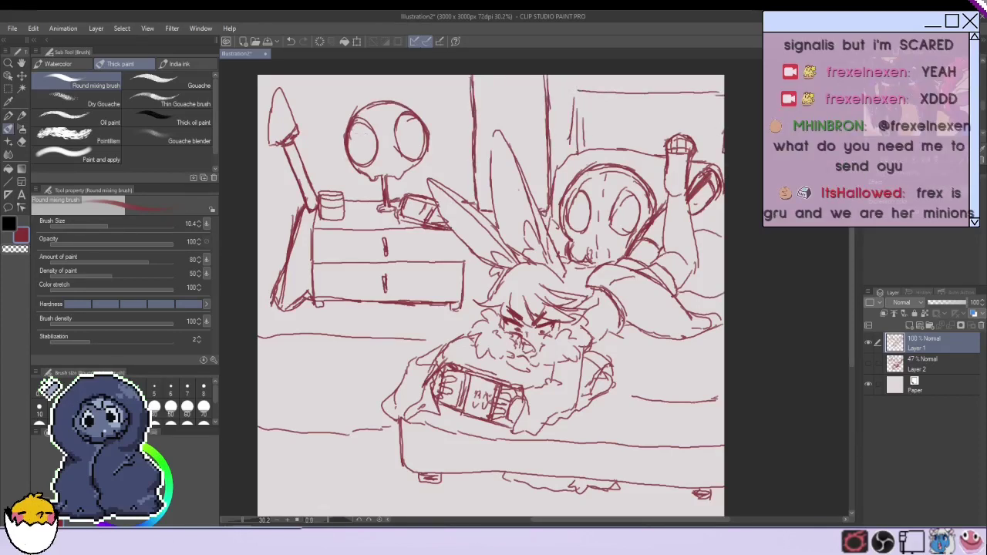
pyautogui.moveTo(371, 105); pyautogui.dragTo(397, 104)
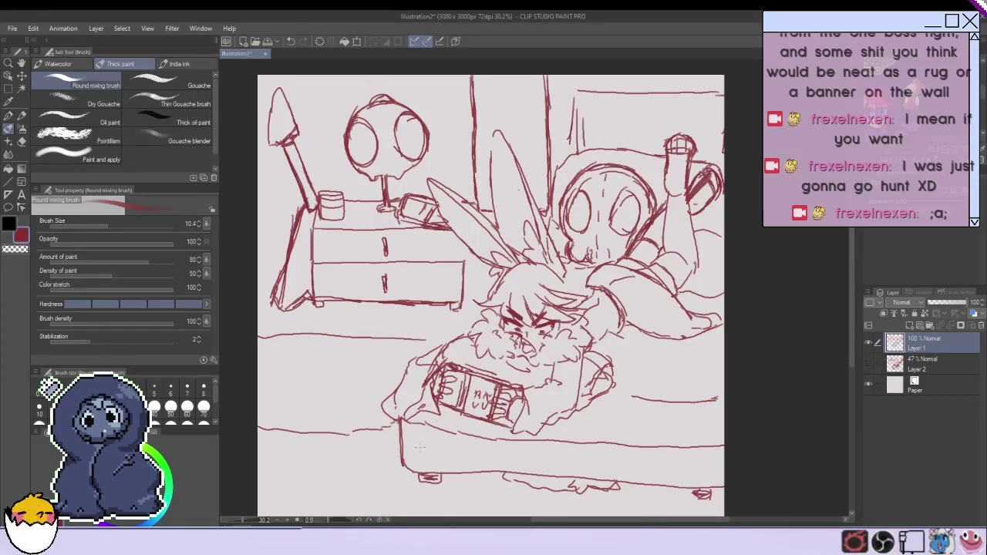
# Redraw the cloth over the bed's corner and mattress edge, and extend the ragged fringe beneath the bed.
pyautogui.moveTo(381, 405)
pyautogui.mouseDown()
pyautogui.moveTo(371, 430)
pyautogui.moveTo(725, 447)
pyautogui.mouseUp()
pyautogui.moveTo(718, 397); pyautogui.dragTo(663, 402)
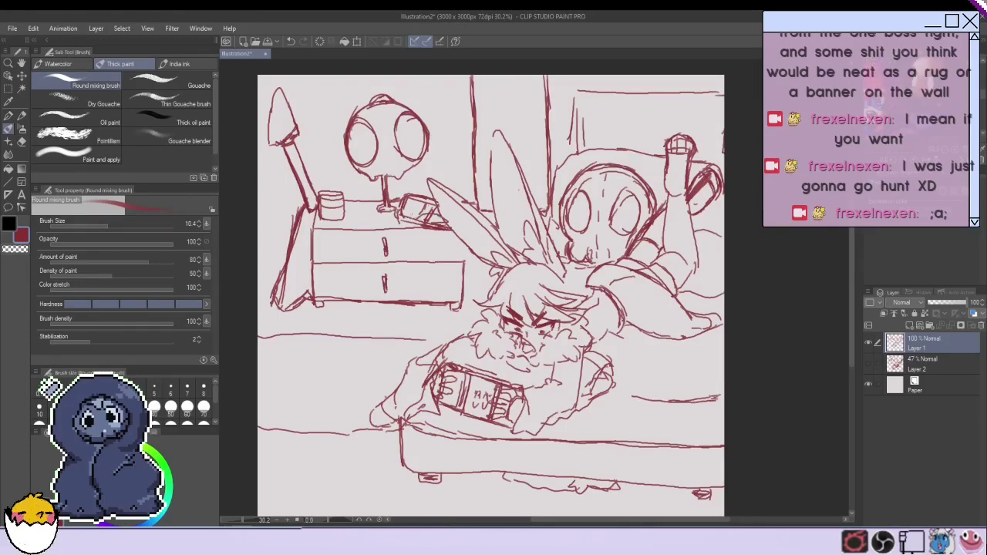
pyautogui.moveTo(682, 487)
pyautogui.mouseDown()
pyautogui.moveTo(668, 498)
pyautogui.moveTo(635, 485)
pyautogui.moveTo(685, 487)
pyautogui.moveTo(620, 489)
pyautogui.mouseUp()
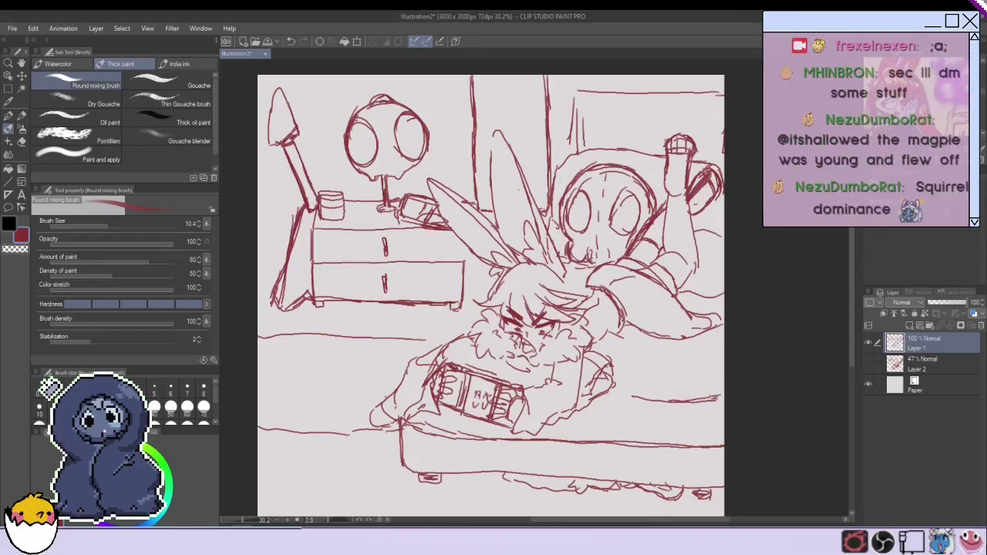
# Add eyelid lines to the lamp's eyes and strengthen the outline of its head and jaw.
pyautogui.moveTo(399, 131)
pyautogui.mouseDown()
pyautogui.moveTo(423, 143)
pyautogui.moveTo(422, 126)
pyautogui.mouseUp()
pyautogui.moveTo(348, 139); pyautogui.dragTo(372, 134)
pyautogui.moveTo(347, 140); pyautogui.dragTo(374, 143)
pyautogui.moveTo(367, 105); pyautogui.dragTo(345, 141)
pyautogui.moveTo(412, 168)
pyautogui.mouseDown()
pyautogui.moveTo(395, 179)
pyautogui.moveTo(355, 165)
pyautogui.moveTo(363, 171)
pyautogui.mouseUp()
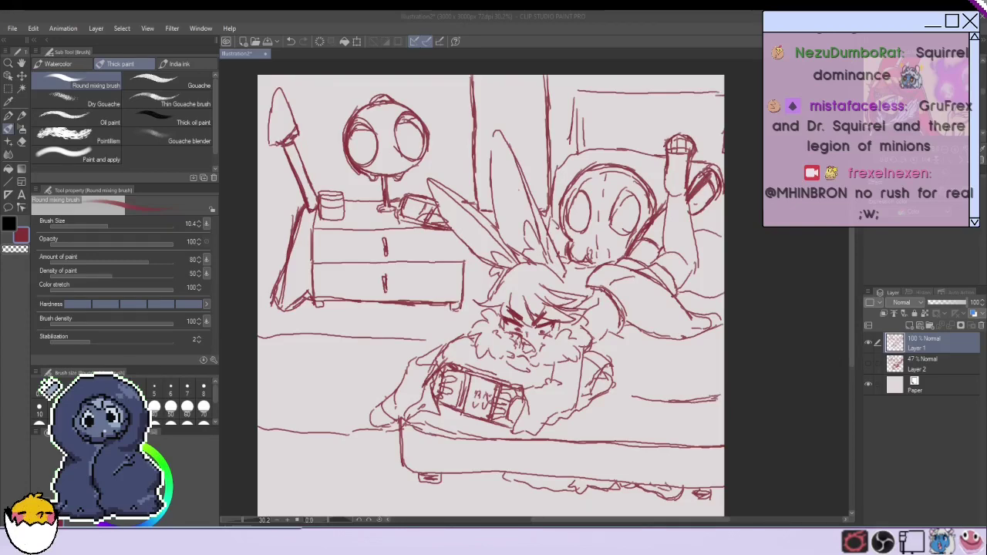
# Flip the sketch on Layer 1 horizontally.
pyautogui.click(33, 29)
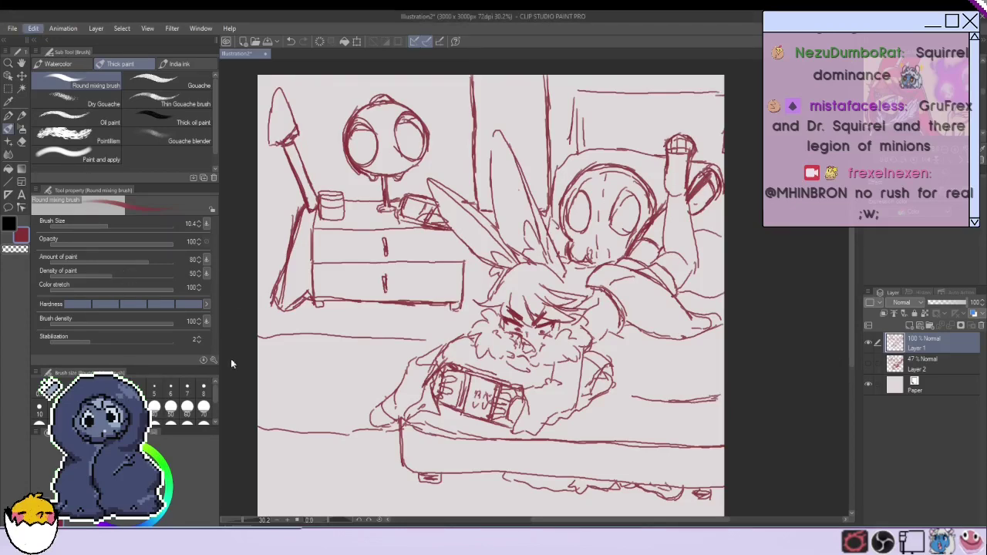
pyautogui.click(242, 375)
pyautogui.scroll(-2, 511, 340)
pyautogui.scroll(1, 491, 359)
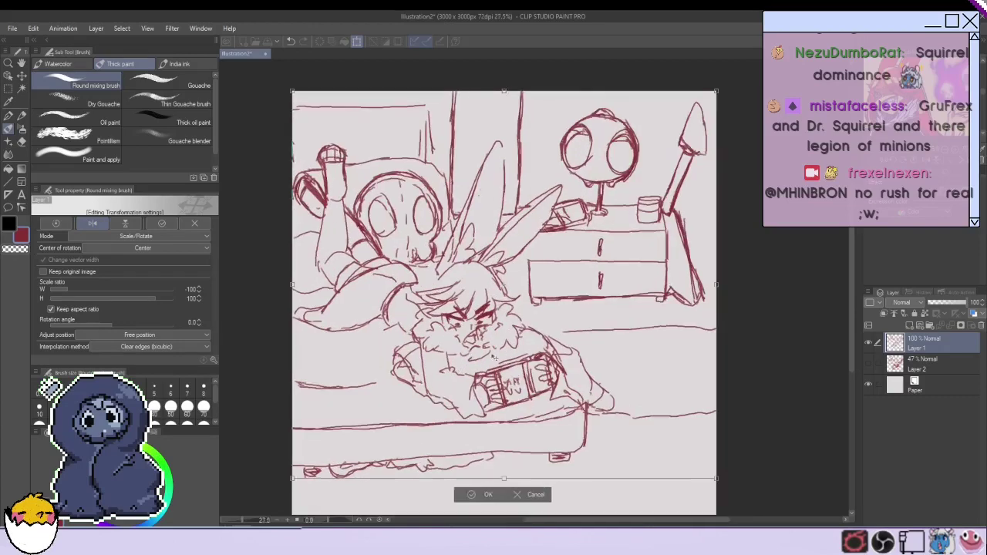
pyautogui.scroll(-1, 492, 359)
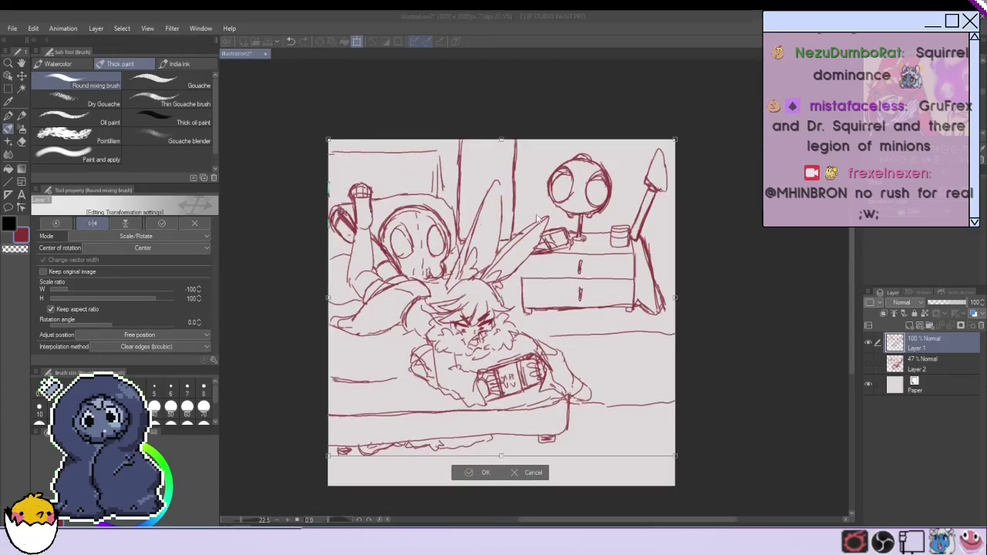
pyautogui.press('Return')
# Lower the sketch layer's opacity to 58% and add a new layer above it for darker red lines.
pyautogui.click(952, 303)
pyautogui.click(909, 325)
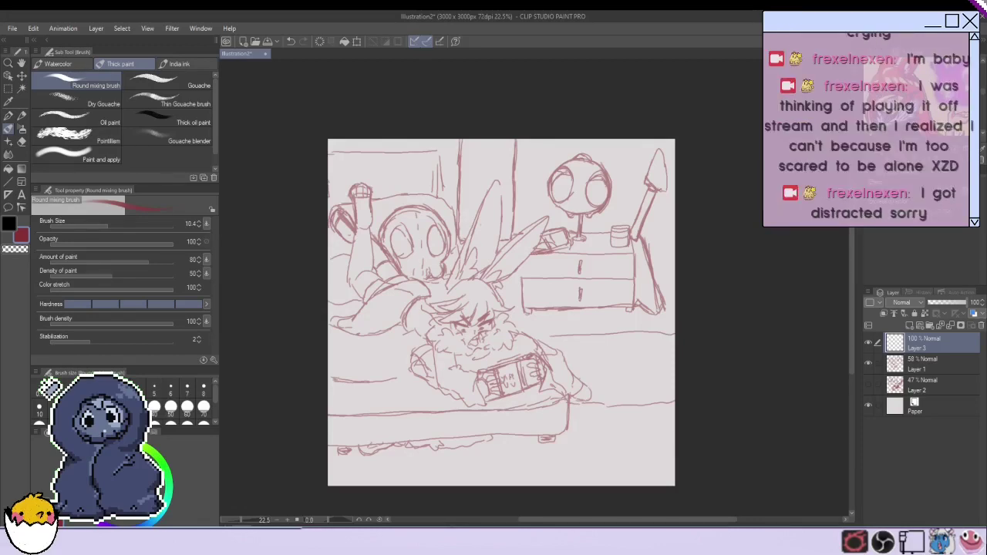
pyautogui.click(140, 499)
# Draw the clean outline of the character's hair and fringe on the new layer.
pyautogui.moveTo(486, 338); pyautogui.dragTo(896, 260)
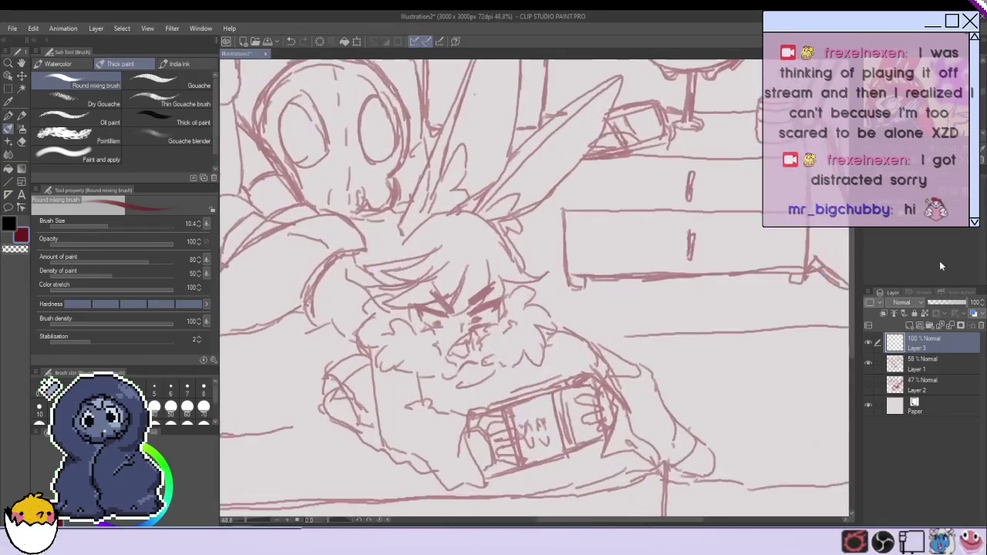
pyautogui.moveTo(671, 353); pyautogui.dragTo(471, 355)
pyautogui.moveTo(559, 353); pyautogui.dragTo(779, 328)
pyautogui.scroll(-2, 503, 292)
pyautogui.click(915, 368)
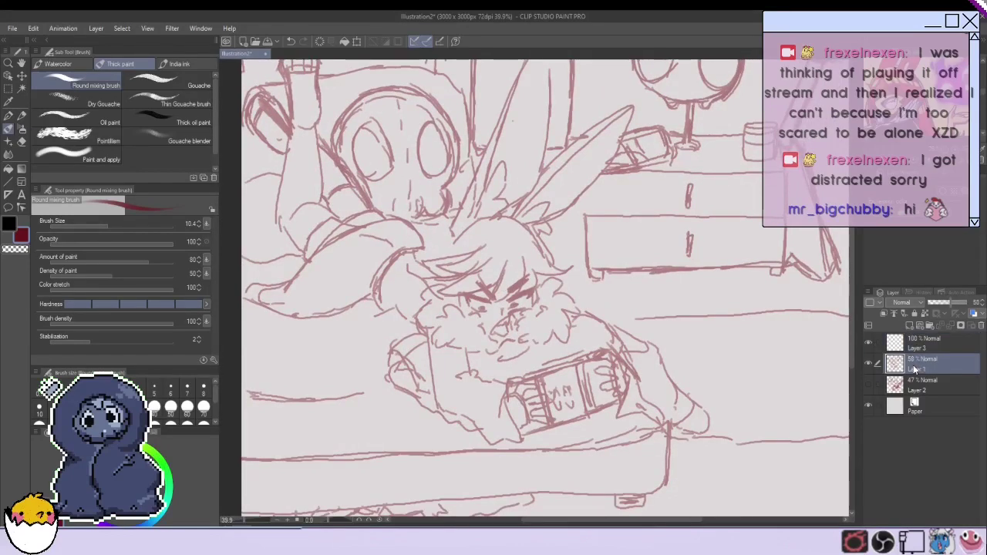
pyautogui.click(917, 343)
pyautogui.moveTo(524, 226)
pyautogui.mouseDown()
pyautogui.moveTo(487, 217)
pyautogui.moveTo(434, 251)
pyautogui.moveTo(439, 268)
pyautogui.moveTo(414, 283)
pyautogui.moveTo(479, 286)
pyautogui.moveTo(499, 302)
pyautogui.moveTo(515, 269)
pyautogui.moveTo(532, 300)
pyautogui.moveTo(554, 258)
pyautogui.moveTo(540, 283)
pyautogui.mouseUp()
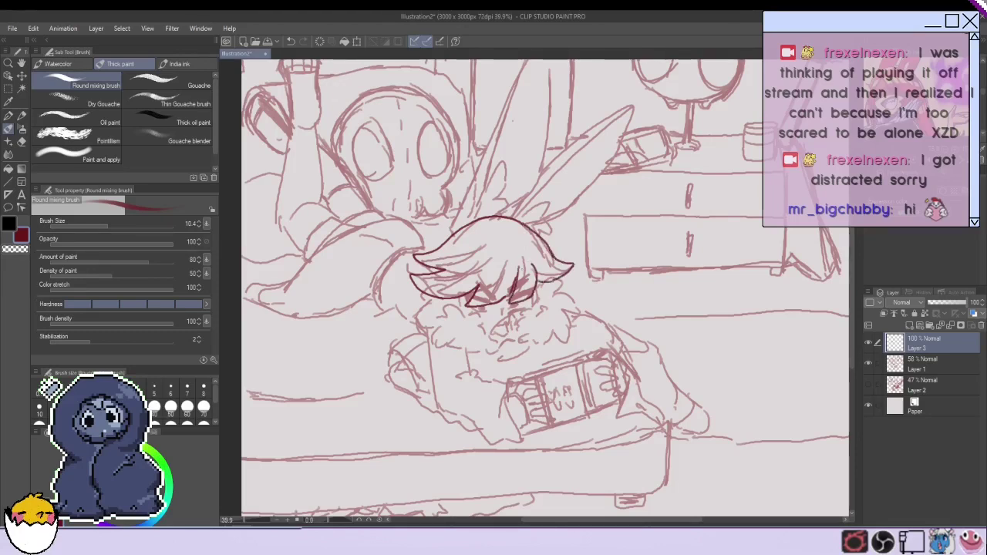
# Draw the jagged fur trim around the character's shoulder and neck beside the hair.
pyautogui.moveTo(455, 216)
pyautogui.mouseDown()
pyautogui.moveTo(418, 219)
pyautogui.moveTo(401, 233)
pyautogui.moveTo(437, 217)
pyautogui.moveTo(401, 212)
pyautogui.mouseUp()
pyautogui.hotkey('ctrl', 'z')
pyautogui.hotkey('ctrl', 'z')
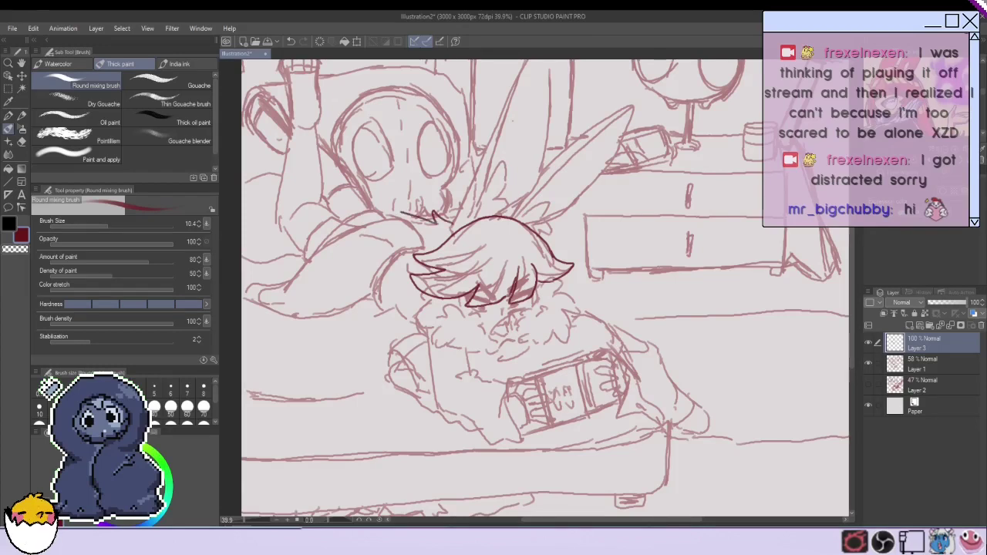
pyautogui.hotkey('ctrl', 'z')
pyautogui.moveTo(443, 298); pyautogui.dragTo(442, 316)
pyautogui.hotkey('ctrl', 'z')
pyautogui.moveTo(401, 216)
pyautogui.mouseDown()
pyautogui.moveTo(375, 220)
pyautogui.moveTo(384, 273)
pyautogui.moveTo(417, 316)
pyautogui.mouseUp()
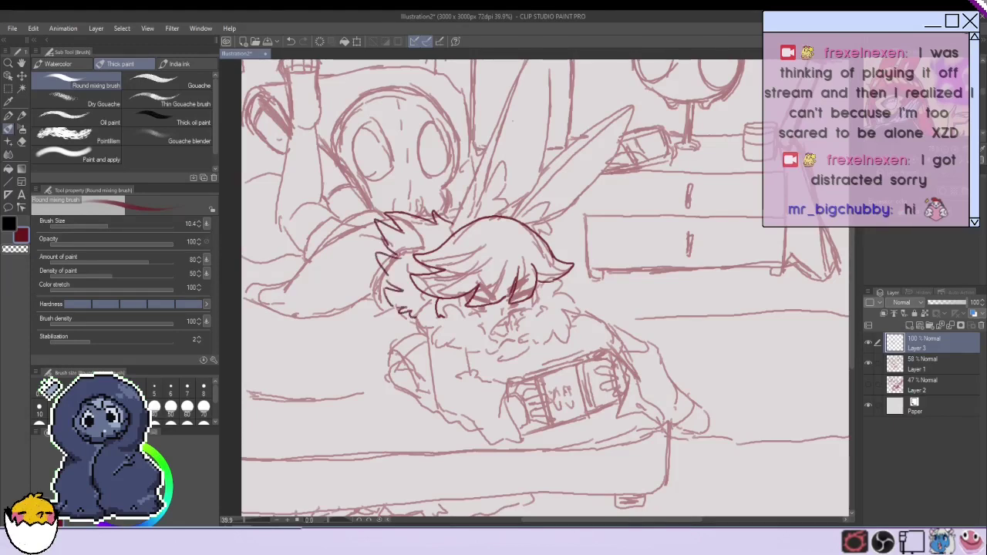
# Draw the remaining fur collar and the angry face with slanted brows, narrowed eyes and open mouth.
pyautogui.moveTo(565, 278)
pyautogui.mouseDown()
pyautogui.moveTo(584, 310)
pyautogui.moveTo(552, 293)
pyautogui.moveTo(573, 290)
pyautogui.moveTo(559, 344)
pyautogui.moveTo(522, 348)
pyautogui.moveTo(519, 312)
pyautogui.moveTo(546, 296)
pyautogui.moveTo(495, 326)
pyautogui.moveTo(499, 336)
pyautogui.moveTo(508, 322)
pyautogui.moveTo(505, 336)
pyautogui.moveTo(514, 311)
pyautogui.moveTo(503, 337)
pyautogui.moveTo(495, 326)
pyautogui.moveTo(508, 330)
pyautogui.mouseUp()
pyautogui.hotkey('ctrl', 'z')
pyautogui.hotkey('ctrl', 'z')
pyautogui.hotkey('ctrl', 'z')
pyautogui.hotkey('ctrl', 'z')
pyautogui.hotkey('ctrl', 'z')
pyautogui.moveTo(471, 297); pyautogui.dragTo(509, 300)
pyautogui.moveTo(506, 293)
pyautogui.mouseDown()
pyautogui.moveTo(527, 303)
pyautogui.moveTo(531, 290)
pyautogui.moveTo(481, 312)
pyautogui.moveTo(523, 306)
pyautogui.mouseUp()
pyautogui.hotkey('ctrl', 'z')
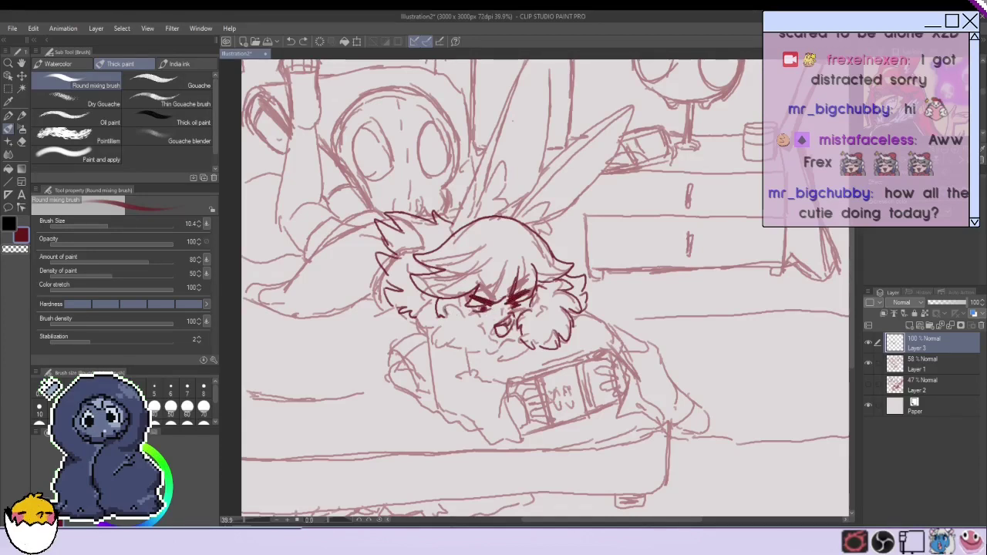
# Delete the started line-art layer and the hidden Layer 2, and add a fresh empty layer above the 58% sketch.
pyautogui.scroll(1, 439, 339)
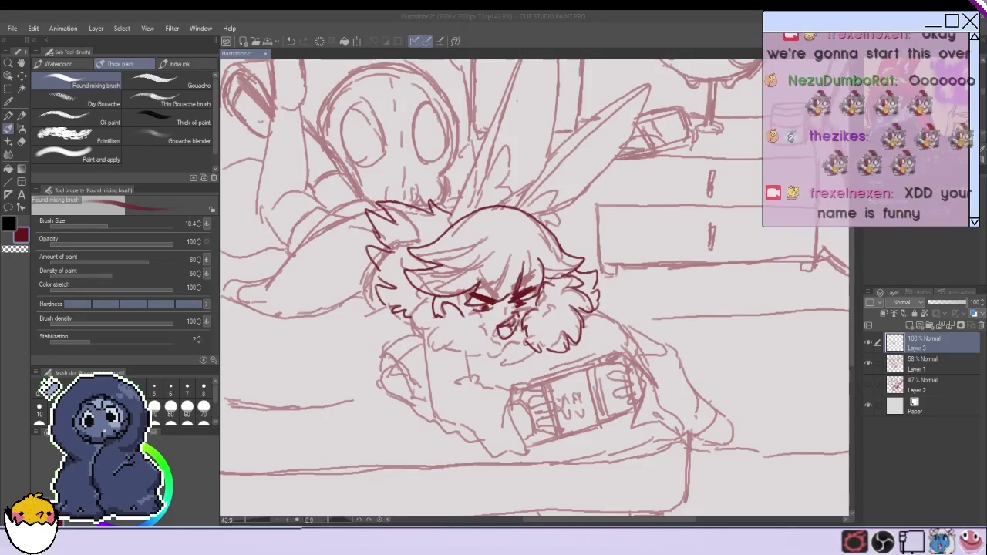
pyautogui.scroll(-4, 370, 406)
pyautogui.click(981, 326)
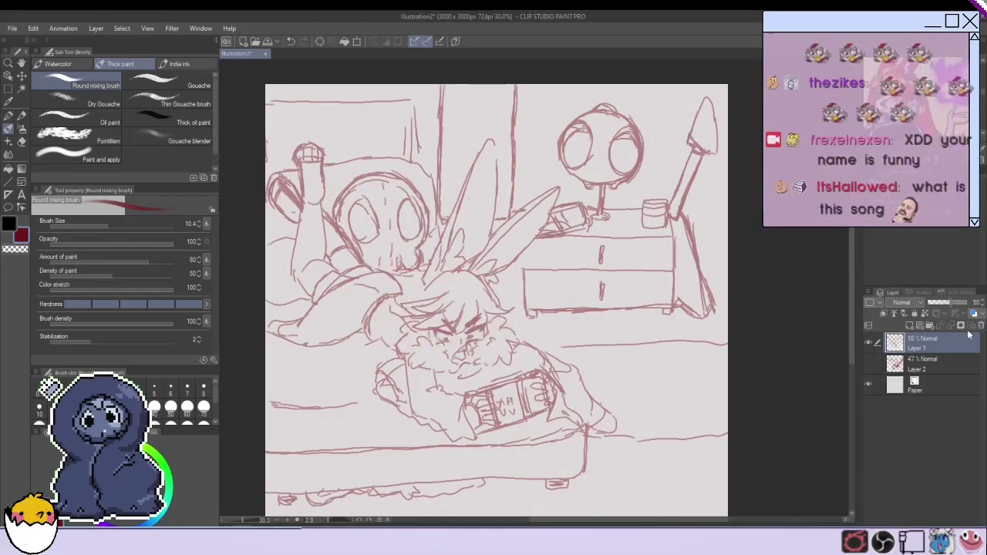
pyautogui.click(909, 327)
pyautogui.click(946, 385)
pyautogui.click(981, 326)
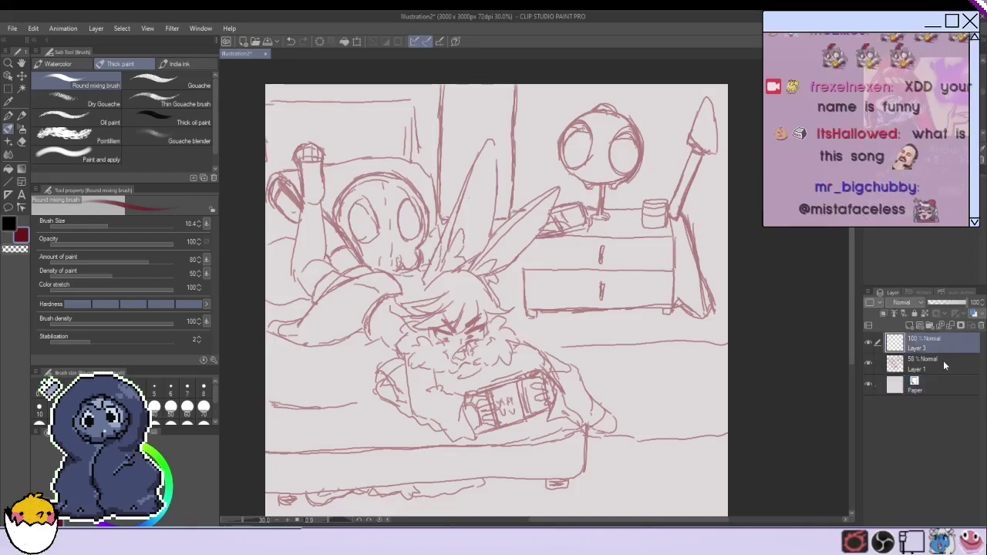
# Lower the opacity of the Layer 1 sketch to 33% and make the empty Layer 3 active again.
pyautogui.click(943, 361)
pyautogui.click(941, 303)
pyautogui.click(941, 344)
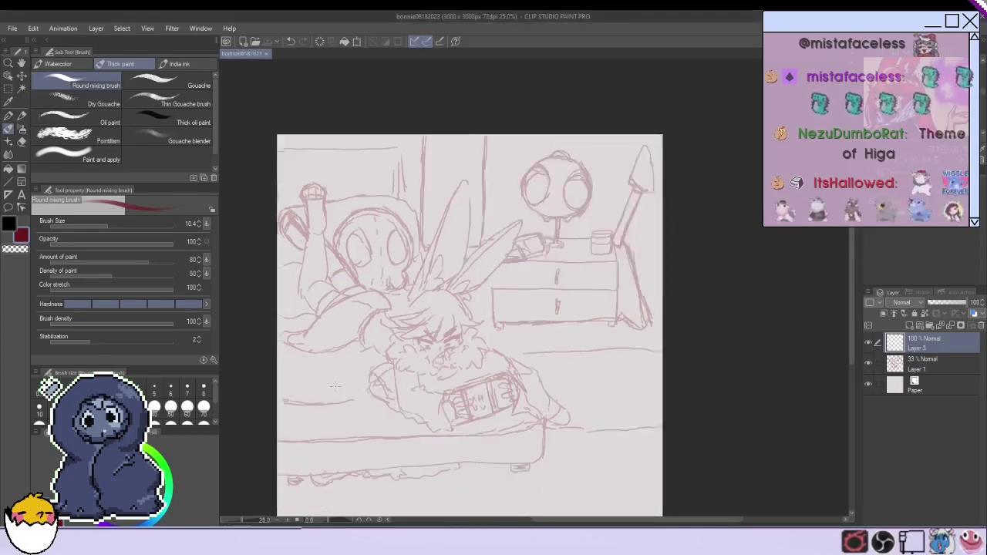
# Rough in a head oval with crossing guidelines, a ball on each side and an arm shape over the faded character.
pyautogui.moveTo(441, 303); pyautogui.dragTo(456, 351)
pyautogui.moveTo(425, 301)
pyautogui.mouseDown()
pyautogui.moveTo(469, 314)
pyautogui.moveTo(416, 324)
pyautogui.moveTo(447, 306)
pyautogui.moveTo(457, 333)
pyautogui.mouseUp()
pyautogui.hotkey('ctrl', 'z')
pyautogui.hotkey('ctrl', 'z')
pyautogui.moveTo(424, 298)
pyautogui.mouseDown()
pyautogui.moveTo(458, 335)
pyautogui.moveTo(458, 321)
pyautogui.moveTo(446, 360)
pyautogui.mouseUp()
pyautogui.hotkey('ctrl', 'z')
pyautogui.hotkey('ctrl', 'z')
pyautogui.moveTo(432, 297); pyautogui.dragTo(443, 359)
pyautogui.moveTo(460, 316); pyautogui.dragTo(446, 361)
pyautogui.moveTo(415, 317); pyautogui.dragTo(443, 362)
pyautogui.moveTo(425, 294)
pyautogui.mouseDown()
pyautogui.moveTo(413, 356)
pyautogui.moveTo(401, 360)
pyautogui.moveTo(468, 340)
pyautogui.mouseUp()
pyautogui.moveTo(461, 336)
pyautogui.mouseDown()
pyautogui.moveTo(456, 353)
pyautogui.moveTo(463, 335)
pyautogui.mouseUp()
pyautogui.moveTo(414, 347)
pyautogui.mouseDown()
pyautogui.moveTo(408, 372)
pyautogui.moveTo(435, 340)
pyautogui.moveTo(381, 312)
pyautogui.moveTo(369, 335)
pyautogui.moveTo(367, 323)
pyautogui.mouseUp()
pyautogui.moveTo(372, 332); pyautogui.dragTo(384, 309)
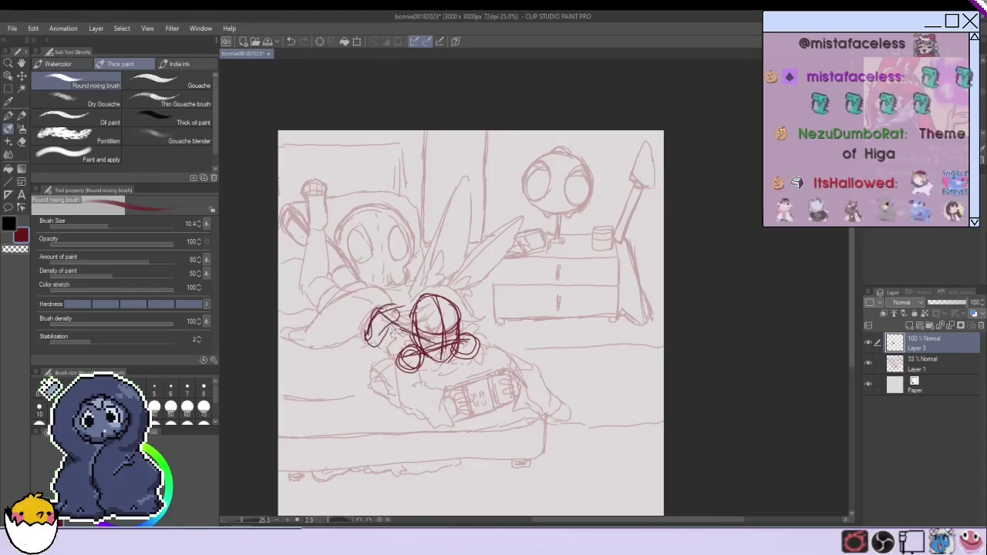
# Hide Layer 3 and Layer 1, and add a fresh empty layer above them.
pyautogui.click(868, 344)
pyautogui.click(869, 363)
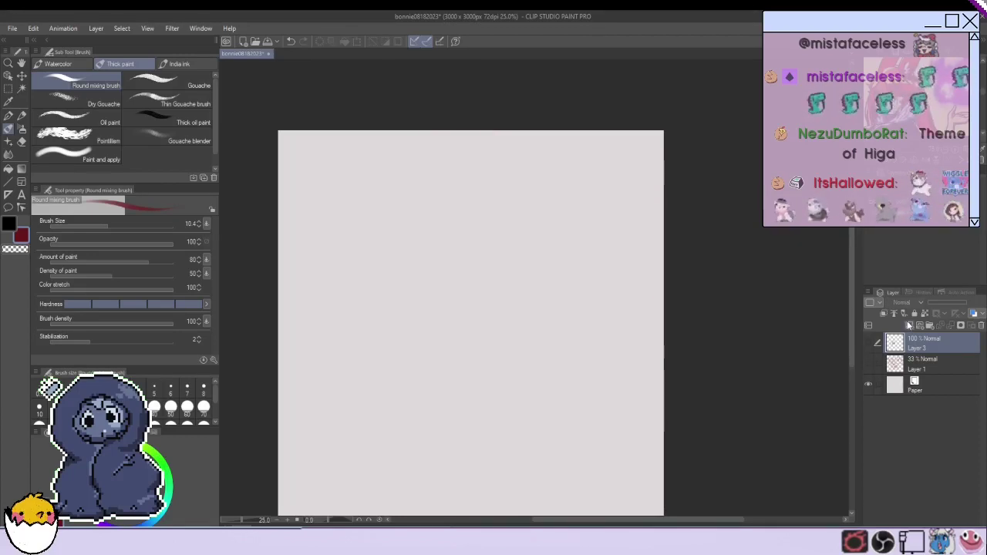
pyautogui.click(909, 326)
pyautogui.scroll(-1, 720, 335)
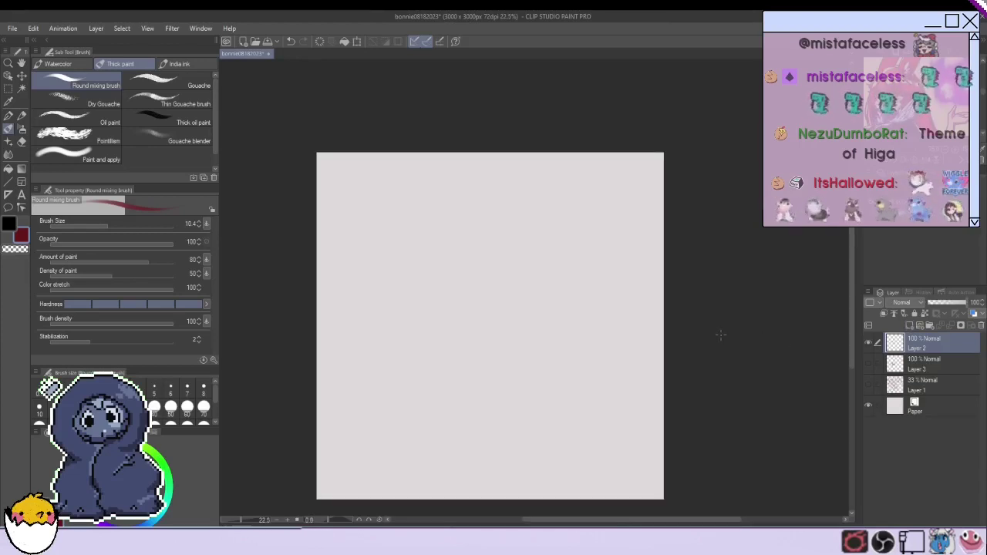
# Block in a new composition with an upper right arc, near-vertical guide strokes at the centre and a long diagonal edge across the canvas.
pyautogui.moveTo(651, 318); pyautogui.dragTo(626, 310)
pyautogui.hotkey('ctrl', 'z')
pyautogui.moveTo(664, 264)
pyautogui.mouseDown()
pyautogui.moveTo(584, 225)
pyautogui.moveTo(495, 228)
pyautogui.mouseUp()
pyautogui.moveTo(463, 198); pyautogui.dragTo(477, 267)
pyautogui.moveTo(462, 216); pyautogui.dragTo(488, 338)
pyautogui.moveTo(476, 301); pyautogui.dragTo(486, 387)
pyautogui.moveTo(478, 388); pyautogui.dragTo(489, 415)
pyautogui.moveTo(494, 393)
pyautogui.mouseDown()
pyautogui.moveTo(639, 411)
pyautogui.moveTo(656, 402)
pyautogui.mouseUp()
pyautogui.moveTo(472, 297); pyautogui.dragTo(479, 382)
pyautogui.moveTo(468, 274); pyautogui.dragTo(461, 374)
pyautogui.moveTo(637, 425); pyautogui.dragTo(316, 334)
pyautogui.moveTo(438, 361); pyautogui.dragTo(663, 437)
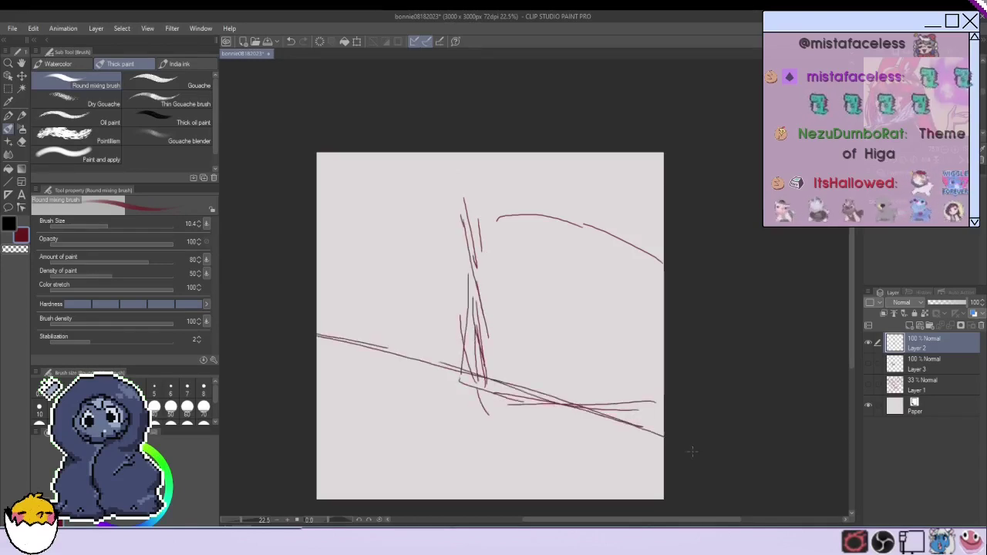
# Sketch a curve sweeping down to the lower left, a larger upper arch and doubled diagonal edges running to the right border.
pyautogui.moveTo(444, 375); pyautogui.dragTo(400, 430)
pyautogui.moveTo(453, 371); pyautogui.dragTo(373, 472)
pyautogui.moveTo(635, 206); pyautogui.dragTo(663, 234)
pyautogui.moveTo(660, 216)
pyautogui.mouseDown()
pyautogui.moveTo(567, 199)
pyautogui.moveTo(486, 208)
pyautogui.mouseUp()
pyautogui.moveTo(476, 204)
pyautogui.mouseDown()
pyautogui.moveTo(443, 275)
pyautogui.moveTo(467, 315)
pyautogui.mouseUp()
pyautogui.moveTo(466, 332); pyautogui.dragTo(445, 376)
pyautogui.moveTo(534, 371); pyautogui.dragTo(663, 406)
pyautogui.moveTo(447, 349)
pyautogui.mouseDown()
pyautogui.moveTo(612, 383)
pyautogui.moveTo(663, 429)
pyautogui.mouseUp()
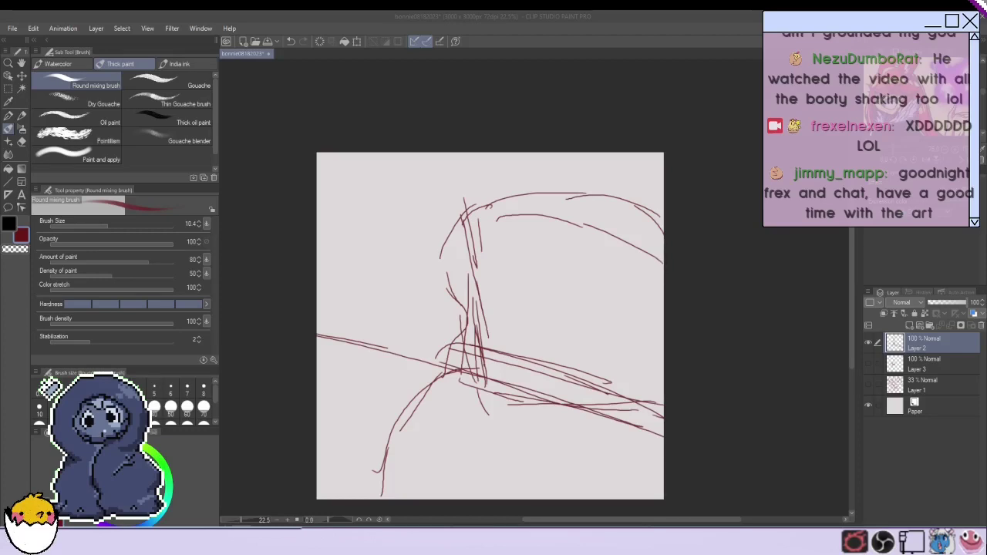
# Extend the arch down its left side and add slanted lower left strokes and two edges reaching the left border.
pyautogui.moveTo(470, 193); pyautogui.dragTo(462, 202)
pyautogui.hotkey('ctrl', 'z')
pyautogui.moveTo(456, 245)
pyautogui.mouseDown()
pyautogui.moveTo(463, 205)
pyautogui.moveTo(663, 202)
pyautogui.mouseUp()
pyautogui.hotkey('ctrl', 'z')
pyautogui.moveTo(518, 187); pyautogui.dragTo(455, 203)
pyautogui.moveTo(451, 212); pyautogui.dragTo(440, 298)
pyautogui.moveTo(451, 308); pyautogui.dragTo(455, 316)
pyautogui.moveTo(458, 369)
pyautogui.mouseDown()
pyautogui.moveTo(388, 387)
pyautogui.moveTo(352, 498)
pyautogui.mouseUp()
pyautogui.moveTo(429, 363); pyautogui.dragTo(322, 498)
pyautogui.moveTo(392, 420); pyautogui.dragTo(318, 487)
pyautogui.moveTo(437, 338); pyautogui.dragTo(317, 320)
pyautogui.moveTo(429, 349)
pyautogui.mouseDown()
pyautogui.moveTo(316, 325)
pyautogui.moveTo(388, 395)
pyautogui.moveTo(317, 381)
pyautogui.mouseUp()
pyautogui.moveTo(373, 413)
pyautogui.mouseDown()
pyautogui.moveTo(342, 423)
pyautogui.moveTo(316, 401)
pyautogui.mouseUp()
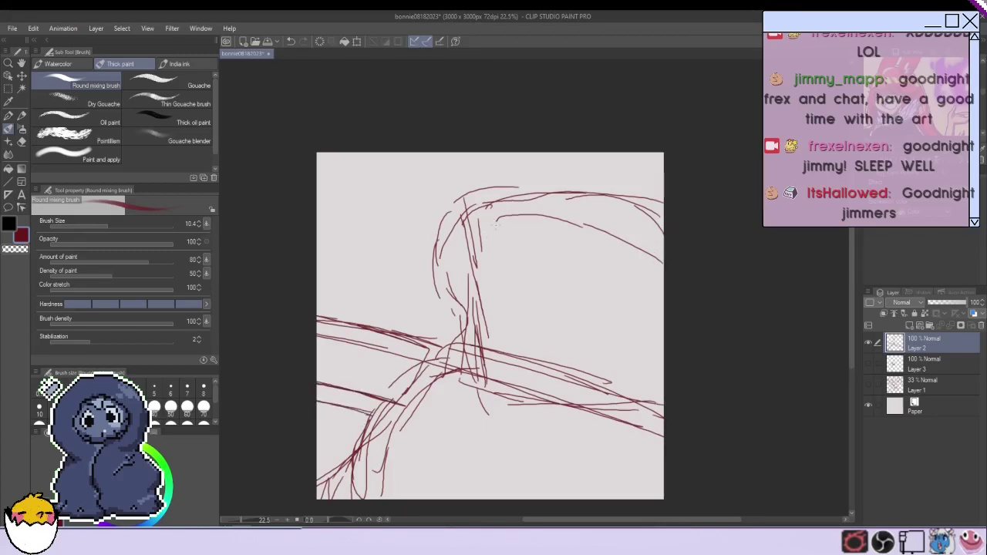
# Sketch the figure's torso and neck lines with limbs slanting down toward the lower edge of the canvas.
pyautogui.moveTo(529, 227); pyautogui.dragTo(565, 335)
pyautogui.moveTo(546, 277); pyautogui.dragTo(567, 386)
pyautogui.hotkey('ctrl', 'z')
pyautogui.hotkey('ctrl', 'z')
pyautogui.moveTo(521, 236); pyautogui.dragTo(565, 390)
pyautogui.moveTo(528, 268); pyautogui.dragTo(573, 405)
pyautogui.moveTo(561, 372); pyautogui.dragTo(574, 419)
pyautogui.moveTo(570, 427)
pyautogui.mouseDown()
pyautogui.moveTo(506, 500)
pyautogui.moveTo(492, 500)
pyautogui.mouseUp()
pyautogui.moveTo(551, 455); pyautogui.dragTo(489, 500)
pyautogui.moveTo(539, 316)
pyautogui.mouseDown()
pyautogui.moveTo(577, 409)
pyautogui.moveTo(493, 495)
pyautogui.mouseUp()
pyautogui.moveTo(463, 238); pyautogui.dragTo(472, 324)
pyautogui.moveTo(450, 244)
pyautogui.mouseDown()
pyautogui.moveTo(477, 375)
pyautogui.moveTo(466, 331)
pyautogui.mouseUp()
pyautogui.moveTo(483, 355)
pyautogui.mouseDown()
pyautogui.moveTo(497, 394)
pyautogui.moveTo(400, 473)
pyautogui.mouseUp()
pyautogui.moveTo(474, 416); pyautogui.dragTo(381, 498)
pyautogui.moveTo(471, 389); pyautogui.dragTo(591, 430)
pyautogui.moveTo(459, 380); pyautogui.dragTo(611, 427)
# Build up the figure's round head with overlapping strokes and strengthen the neck and back lines beneath it.
pyautogui.moveTo(538, 276); pyautogui.dragTo(597, 407)
pyautogui.moveTo(519, 202)
pyautogui.mouseDown()
pyautogui.moveTo(457, 222)
pyautogui.moveTo(494, 202)
pyautogui.mouseUp()
pyautogui.hotkey('ctrl', 'z')
pyautogui.moveTo(532, 293)
pyautogui.mouseDown()
pyautogui.moveTo(489, 204)
pyautogui.moveTo(466, 303)
pyautogui.moveTo(540, 287)
pyautogui.moveTo(449, 232)
pyautogui.mouseUp()
pyautogui.moveTo(469, 221)
pyautogui.mouseDown()
pyautogui.moveTo(499, 309)
pyautogui.moveTo(510, 310)
pyautogui.mouseUp()
pyautogui.moveTo(549, 267); pyautogui.dragTo(515, 334)
pyautogui.moveTo(434, 230); pyautogui.dragTo(528, 312)
pyautogui.moveTo(437, 232)
pyautogui.mouseDown()
pyautogui.moveTo(492, 330)
pyautogui.moveTo(544, 270)
pyautogui.mouseUp()
pyautogui.moveTo(431, 237); pyautogui.dragTo(514, 327)
pyautogui.moveTo(446, 270); pyautogui.dragTo(551, 402)
pyautogui.moveTo(526, 333); pyautogui.dragTo(565, 426)
# Sketch the chin curve, the oval shoulder joint and the bent upper arm below the head.
pyautogui.moveTo(569, 424); pyautogui.dragTo(518, 490)
pyautogui.moveTo(465, 313); pyautogui.dragTo(548, 320)
pyautogui.moveTo(568, 312)
pyautogui.mouseDown()
pyautogui.moveTo(540, 344)
pyautogui.moveTo(573, 352)
pyautogui.mouseUp()
pyautogui.moveTo(456, 304); pyautogui.dragTo(472, 357)
pyautogui.moveTo(564, 352)
pyautogui.mouseDown()
pyautogui.moveTo(514, 424)
pyautogui.moveTo(521, 420)
pyautogui.mouseUp()
pyautogui.moveTo(529, 339); pyautogui.dragTo(498, 402)
pyautogui.moveTo(529, 350); pyautogui.dragTo(503, 402)
pyautogui.moveTo(563, 333); pyautogui.dragTo(516, 418)
pyautogui.moveTo(495, 401); pyautogui.dragTo(512, 422)
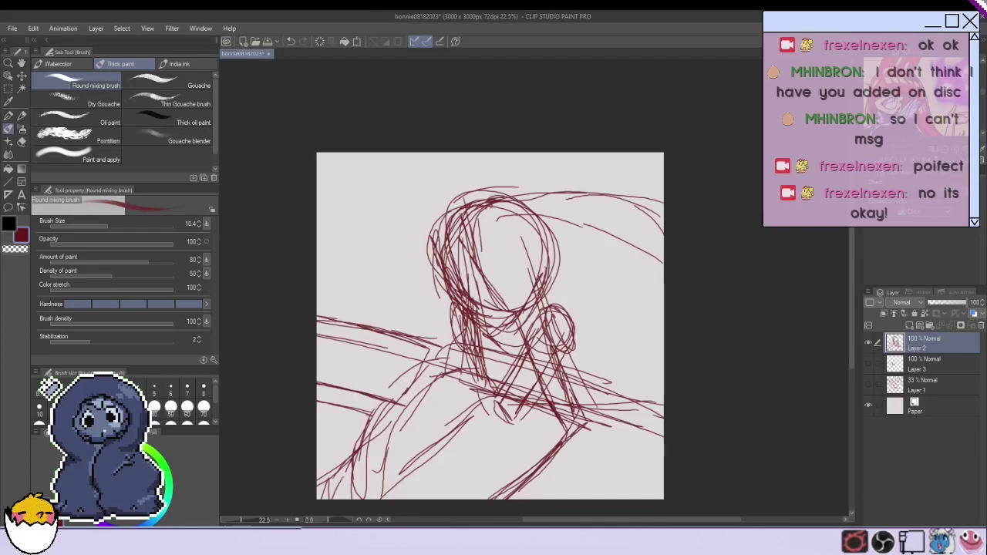
# Sketch the forearm reaching left and the curved knee and leg shapes below the torso.
pyautogui.moveTo(456, 369)
pyautogui.mouseDown()
pyautogui.moveTo(436, 392)
pyautogui.moveTo(515, 431)
pyautogui.moveTo(524, 407)
pyautogui.mouseUp()
pyautogui.moveTo(393, 381)
pyautogui.mouseDown()
pyautogui.moveTo(419, 369)
pyautogui.moveTo(381, 410)
pyautogui.moveTo(392, 380)
pyautogui.mouseUp()
pyautogui.moveTo(520, 405); pyautogui.dragTo(599, 452)
pyautogui.moveTo(599, 451)
pyautogui.mouseDown()
pyautogui.moveTo(512, 483)
pyautogui.moveTo(588, 491)
pyautogui.mouseUp()
pyautogui.moveTo(418, 484); pyautogui.dragTo(509, 495)
pyautogui.moveTo(426, 388); pyautogui.dragTo(394, 467)
pyautogui.moveTo(378, 400); pyautogui.dragTo(353, 451)
pyautogui.moveTo(354, 453); pyautogui.dragTo(413, 475)
pyautogui.moveTo(399, 429)
pyautogui.mouseDown()
pyautogui.moveTo(440, 395)
pyautogui.moveTo(445, 403)
pyautogui.mouseUp()
# Draw the tilted rectangular handheld console with gripping hands at the end of the figure's forearm.
pyautogui.moveTo(396, 363); pyautogui.dragTo(468, 369)
pyautogui.moveTo(472, 366); pyautogui.dragTo(461, 416)
pyautogui.moveTo(398, 421); pyautogui.dragTo(470, 415)
pyautogui.moveTo(401, 412); pyautogui.dragTo(467, 420)
pyautogui.moveTo(395, 365); pyautogui.dragTo(391, 412)
pyautogui.moveTo(397, 363)
pyautogui.mouseDown()
pyautogui.moveTo(450, 369)
pyautogui.moveTo(446, 421)
pyautogui.mouseUp()
pyautogui.moveTo(395, 400); pyautogui.dragTo(451, 420)
pyautogui.moveTo(399, 361); pyautogui.dragTo(391, 404)
pyautogui.moveTo(401, 358); pyautogui.dragTo(469, 372)
pyautogui.moveTo(400, 356); pyautogui.dragTo(394, 400)
pyautogui.moveTo(462, 373); pyautogui.dragTo(452, 415)
pyautogui.moveTo(394, 405); pyautogui.dragTo(435, 418)
pyautogui.moveTo(400, 364); pyautogui.dragTo(387, 402)
pyautogui.moveTo(464, 374); pyautogui.dragTo(454, 417)
pyautogui.moveTo(395, 360)
pyautogui.mouseDown()
pyautogui.moveTo(375, 396)
pyautogui.moveTo(390, 400)
pyautogui.mouseUp()
# Add the eye circles and mouth to the face, and sketch the long ears sweeping to the upper left plus strokes behind the shoulder.
pyautogui.moveTo(486, 306)
pyautogui.mouseDown()
pyautogui.moveTo(515, 299)
pyautogui.moveTo(453, 296)
pyautogui.moveTo(468, 323)
pyautogui.moveTo(489, 333)
pyautogui.mouseUp()
pyautogui.hotkey('ctrl', 'z')
pyautogui.moveTo(506, 213)
pyautogui.mouseDown()
pyautogui.moveTo(530, 245)
pyautogui.moveTo(506, 221)
pyautogui.mouseUp()
pyautogui.moveTo(455, 219); pyautogui.dragTo(440, 254)
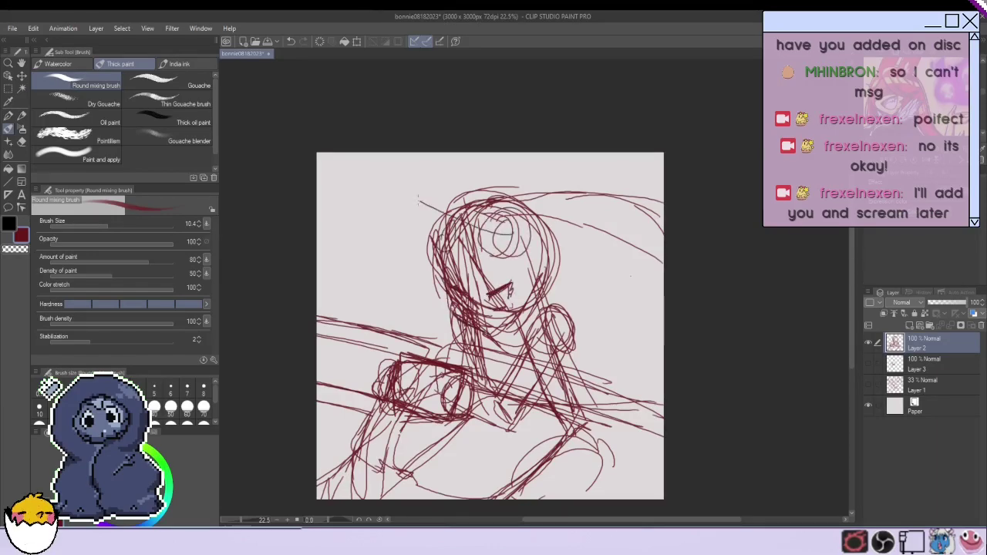
pyautogui.moveTo(510, 234); pyautogui.dragTo(387, 181)
pyautogui.moveTo(443, 237); pyautogui.dragTo(357, 176)
pyautogui.moveTo(444, 184); pyautogui.dragTo(490, 214)
pyautogui.moveTo(552, 286); pyautogui.dragTo(572, 300)
pyautogui.moveTo(562, 290)
pyautogui.mouseDown()
pyautogui.moveTo(589, 279)
pyautogui.moveTo(617, 409)
pyautogui.mouseUp()
# Sketch a large round skull shape with an oval eye socket and jaw lines at the right border behind the figure.
pyautogui.moveTo(555, 272); pyautogui.dragTo(544, 313)
pyautogui.moveTo(640, 262)
pyautogui.mouseDown()
pyautogui.moveTo(663, 246)
pyautogui.moveTo(593, 324)
pyautogui.moveTo(609, 362)
pyautogui.mouseUp()
pyautogui.moveTo(610, 362); pyautogui.dragTo(657, 330)
pyautogui.moveTo(610, 267); pyautogui.dragTo(662, 369)
pyautogui.moveTo(594, 341)
pyautogui.mouseDown()
pyautogui.moveTo(667, 425)
pyautogui.moveTo(616, 421)
pyautogui.moveTo(645, 423)
pyautogui.mouseUp()
pyautogui.moveTo(637, 292)
pyautogui.mouseDown()
pyautogui.moveTo(603, 340)
pyautogui.moveTo(611, 363)
pyautogui.mouseUp()
pyautogui.moveTo(586, 304); pyautogui.dragTo(584, 342)
pyautogui.moveTo(589, 284); pyautogui.dragTo(597, 382)
pyautogui.moveTo(597, 379); pyautogui.dragTo(619, 421)
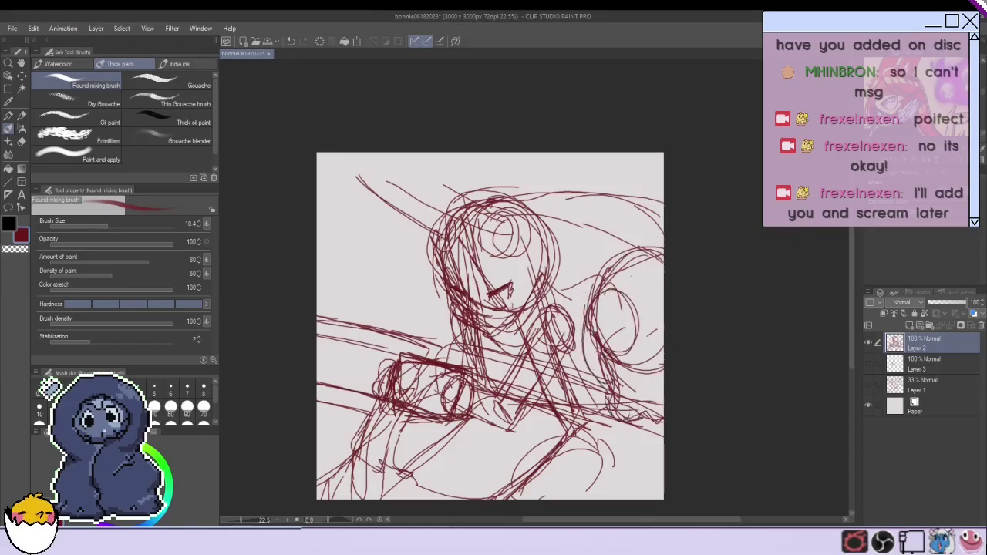
# Sketch a round lamp shape with a short stand at the left border of the canvas.
pyautogui.moveTo(354, 252); pyautogui.dragTo(317, 250)
pyautogui.moveTo(375, 267)
pyautogui.mouseDown()
pyautogui.moveTo(324, 224)
pyautogui.moveTo(320, 292)
pyautogui.mouseUp()
pyautogui.moveTo(362, 216)
pyautogui.mouseDown()
pyautogui.moveTo(318, 285)
pyautogui.moveTo(347, 295)
pyautogui.mouseUp()
pyautogui.moveTo(368, 282); pyautogui.dragTo(353, 222)
pyautogui.moveTo(319, 301)
pyautogui.mouseDown()
pyautogui.moveTo(321, 334)
pyautogui.moveTo(336, 350)
pyautogui.mouseUp()
pyautogui.moveTo(341, 351); pyautogui.dragTo(311, 345)
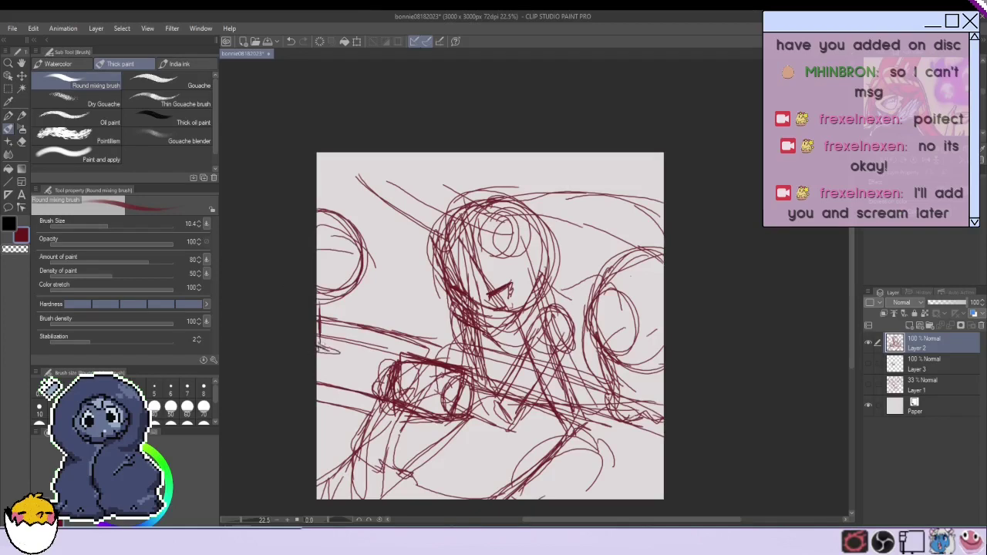
# Draw the vertical background edges beside the round lamp and the table's top and side lines beneath it.
pyautogui.moveTo(365, 153); pyautogui.dragTo(370, 248)
pyautogui.moveTo(364, 193); pyautogui.dragTo(367, 271)
pyautogui.moveTo(369, 290); pyautogui.dragTo(440, 300)
pyautogui.moveTo(356, 153); pyautogui.dragTo(423, 232)
pyautogui.moveTo(363, 172); pyautogui.dragTo(365, 252)
pyautogui.moveTo(372, 295); pyautogui.dragTo(347, 412)
pyautogui.moveTo(369, 328)
pyautogui.mouseDown()
pyautogui.moveTo(343, 404)
pyautogui.moveTo(364, 416)
pyautogui.mouseUp()
pyautogui.moveTo(389, 362); pyautogui.dragTo(421, 351)
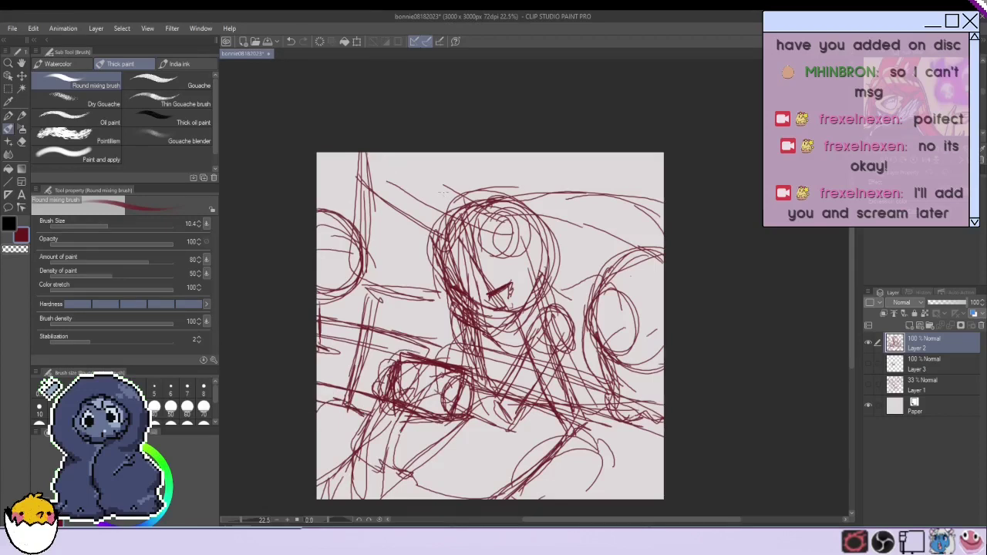
# Reinforce the shoulder joint and head outline, add loose strokes behind the head and darken the ear lines.
pyautogui.moveTo(547, 287); pyautogui.dragTo(574, 345)
pyautogui.moveTo(569, 344); pyautogui.dragTo(557, 356)
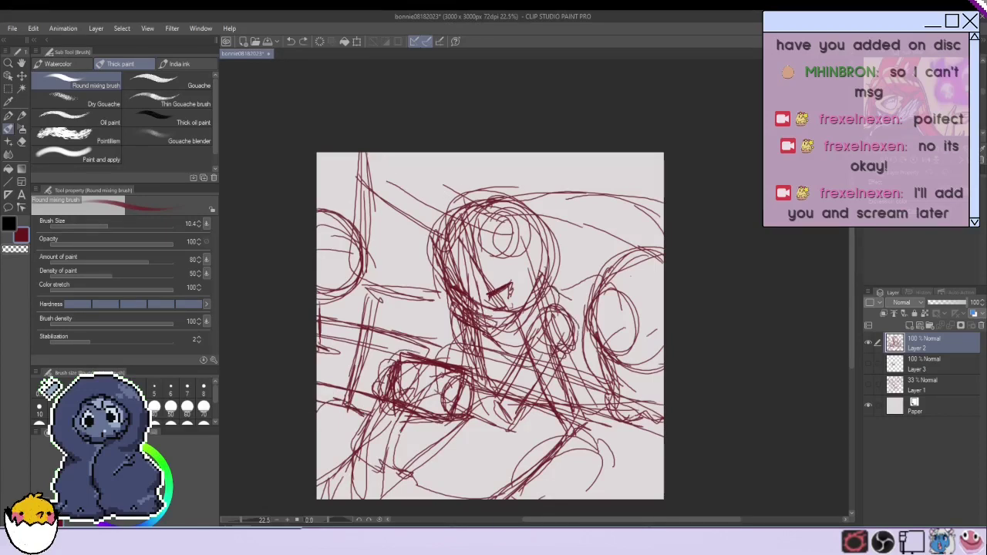
pyautogui.moveTo(442, 237); pyautogui.dragTo(495, 289)
pyautogui.moveTo(477, 196); pyautogui.dragTo(546, 260)
pyautogui.moveTo(526, 205)
pyautogui.mouseDown()
pyautogui.moveTo(554, 280)
pyautogui.moveTo(583, 226)
pyautogui.mouseUp()
pyautogui.moveTo(594, 223); pyautogui.dragTo(581, 246)
pyautogui.moveTo(570, 252)
pyautogui.mouseDown()
pyautogui.moveTo(572, 283)
pyautogui.moveTo(584, 288)
pyautogui.mouseUp()
pyautogui.moveTo(409, 181); pyautogui.dragTo(467, 203)
pyautogui.moveTo(350, 154); pyautogui.dragTo(452, 223)
# Darken the console's top edge and add rough strokes for the hips and bent legs below the figure.
pyautogui.moveTo(401, 366); pyautogui.dragTo(468, 378)
pyautogui.moveTo(560, 351); pyautogui.dragTo(598, 463)
pyautogui.moveTo(592, 465); pyautogui.dragTo(519, 483)
pyautogui.moveTo(547, 409); pyautogui.dragTo(570, 457)
pyautogui.moveTo(505, 478)
pyautogui.mouseDown()
pyautogui.moveTo(393, 455)
pyautogui.moveTo(398, 424)
pyautogui.mouseUp()
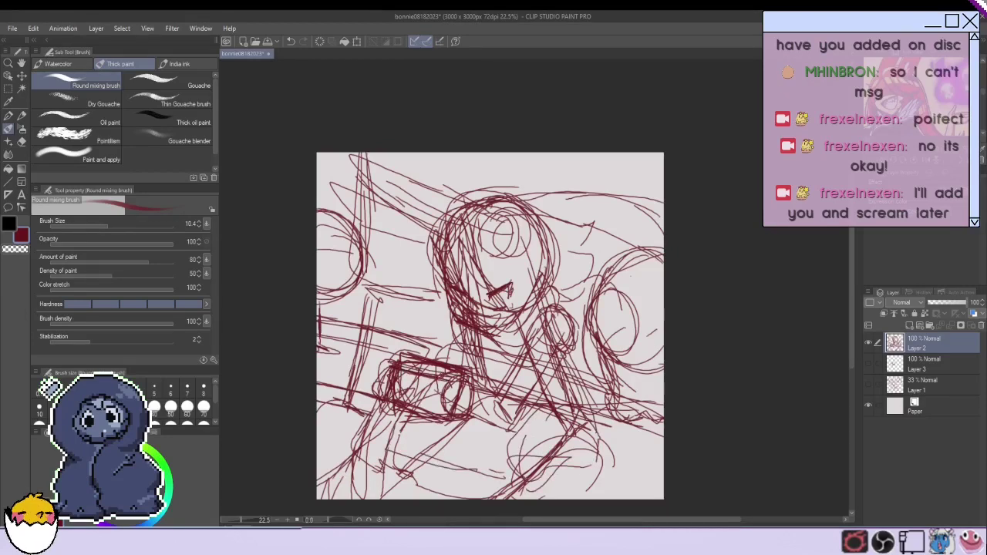
# Fade the rough sketch layer to 62% opacity and flip it horizontally.
pyautogui.moveTo(942, 302); pyautogui.dragTo(954, 303)
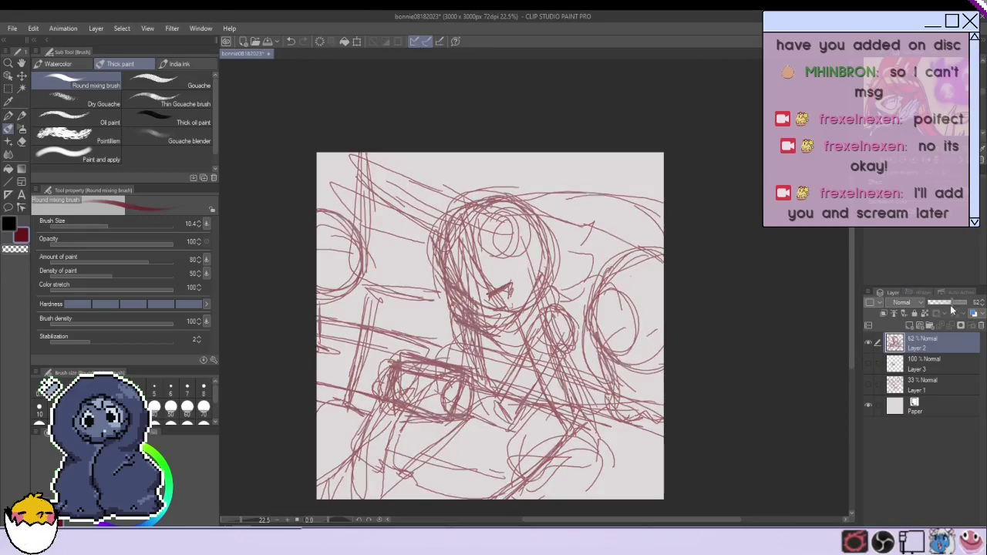
pyautogui.click(34, 29)
pyautogui.click(237, 374)
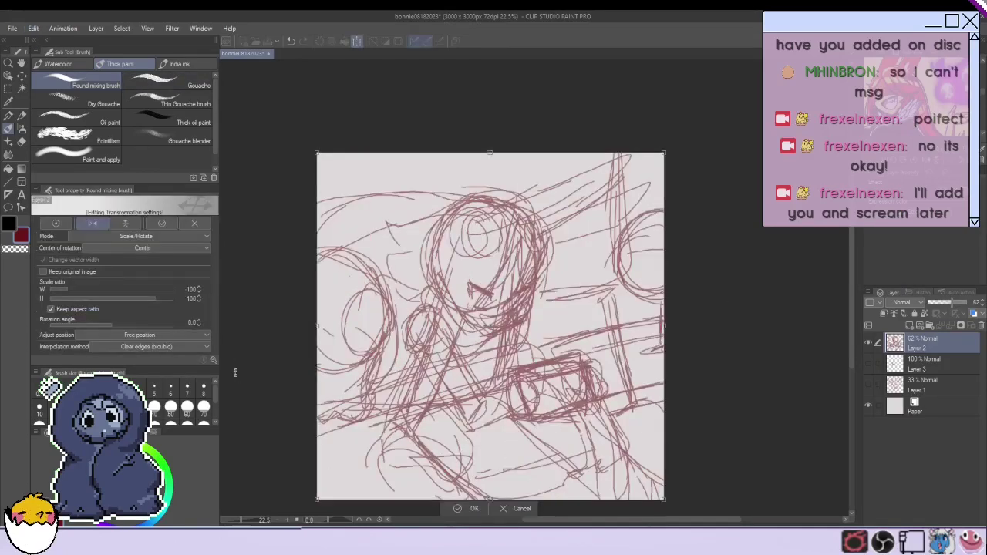
pyautogui.click(456, 508)
# On a new layer, sketch the half-closed eyes, brows, nose, mouth and fluffy collar over the rough head.
pyautogui.click(910, 325)
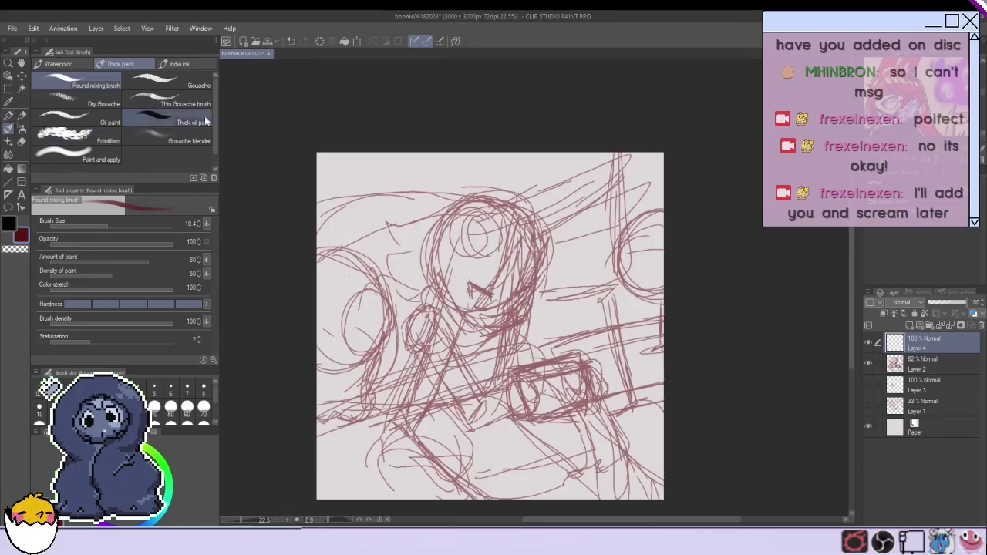
pyautogui.moveTo(472, 292); pyautogui.dragTo(495, 299)
pyautogui.moveTo(510, 301)
pyautogui.mouseDown()
pyautogui.moveTo(529, 294)
pyautogui.moveTo(499, 332)
pyautogui.moveTo(482, 325)
pyautogui.mouseUp()
pyautogui.hotkey('ctrl', 'z')
pyautogui.moveTo(445, 306)
pyautogui.mouseDown()
pyautogui.moveTo(453, 296)
pyautogui.moveTo(481, 312)
pyautogui.mouseUp()
pyautogui.moveTo(467, 311); pyautogui.dragTo(498, 331)
pyautogui.moveTo(504, 331); pyautogui.dragTo(495, 347)
pyautogui.moveTo(436, 282)
pyautogui.mouseDown()
pyautogui.moveTo(415, 319)
pyautogui.moveTo(432, 343)
pyautogui.moveTo(472, 342)
pyautogui.mouseUp()
pyautogui.moveTo(529, 293)
pyautogui.mouseDown()
pyautogui.moveTo(552, 332)
pyautogui.moveTo(502, 350)
pyautogui.moveTo(481, 316)
pyautogui.moveTo(532, 293)
pyautogui.moveTo(525, 301)
pyautogui.mouseUp()
pyautogui.hotkey('ctrl', 'z')
pyautogui.hotkey('ctrl', 'z')
pyautogui.hotkey('ctrl', 'z')
pyautogui.moveTo(475, 283)
pyautogui.mouseDown()
pyautogui.moveTo(497, 277)
pyautogui.moveTo(514, 323)
pyautogui.moveTo(503, 332)
pyautogui.mouseUp()
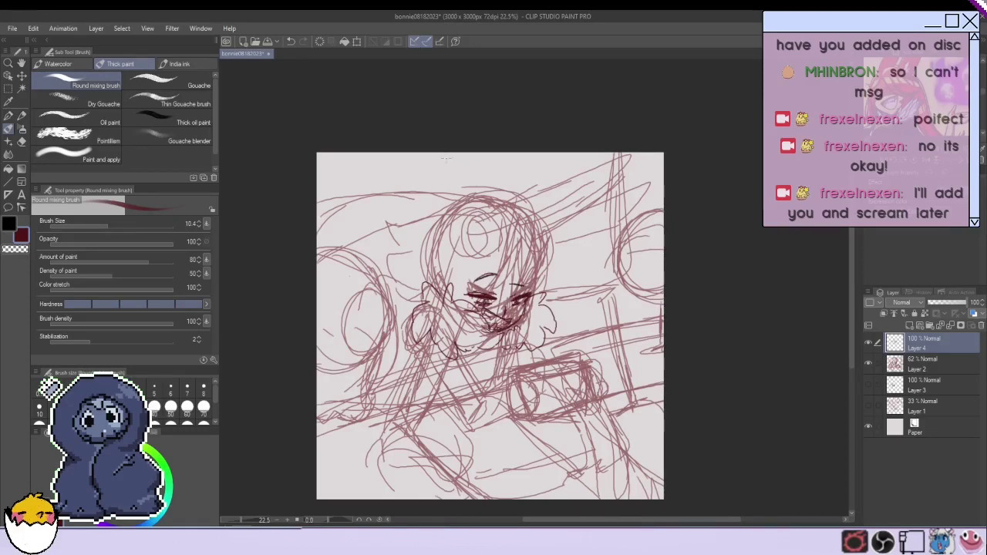
# Sketch the hair with a parted fringe, pointed side tufts and a curved crown outline around the face.
pyautogui.moveTo(499, 242); pyautogui.dragTo(508, 298)
pyautogui.moveTo(515, 224)
pyautogui.mouseDown()
pyautogui.moveTo(583, 272)
pyautogui.moveTo(592, 301)
pyautogui.mouseUp()
pyautogui.moveTo(536, 299); pyautogui.dragTo(563, 311)
pyautogui.moveTo(496, 235); pyautogui.dragTo(466, 300)
pyautogui.moveTo(474, 262)
pyautogui.mouseDown()
pyautogui.moveTo(444, 303)
pyautogui.moveTo(425, 290)
pyautogui.mouseUp()
pyautogui.moveTo(491, 218); pyautogui.dragTo(439, 235)
pyautogui.moveTo(440, 229)
pyautogui.mouseDown()
pyautogui.moveTo(398, 258)
pyautogui.moveTo(432, 287)
pyautogui.mouseUp()
pyautogui.moveTo(509, 218); pyautogui.dragTo(543, 239)
pyautogui.moveTo(492, 227); pyautogui.dragTo(532, 214)
pyautogui.moveTo(539, 235); pyautogui.dragTo(547, 254)
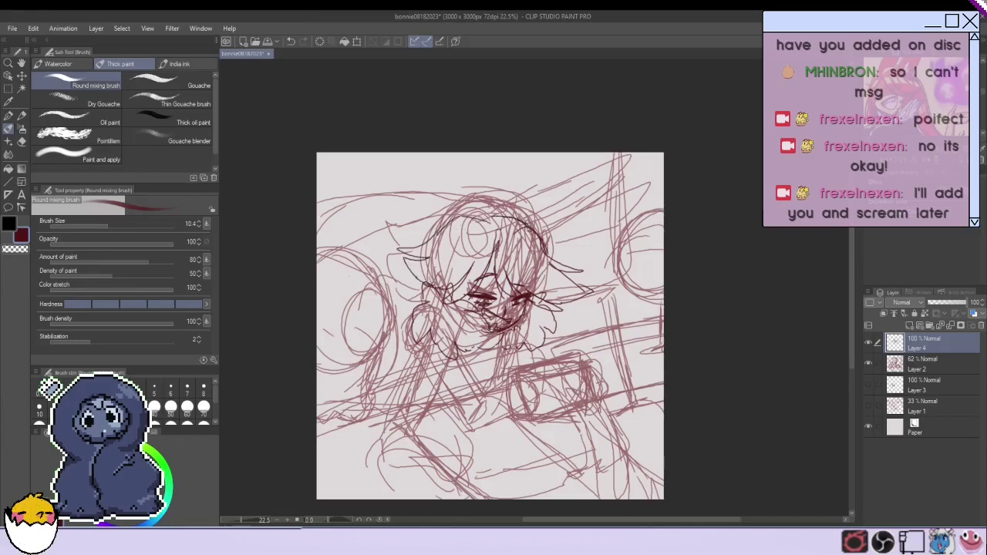
# Draw the two long rabbit ears sweeping toward the canvas's upper-right corner and add small tufts at the hairline.
pyautogui.moveTo(451, 217); pyautogui.dragTo(594, 159)
pyautogui.moveTo(591, 158)
pyautogui.mouseDown()
pyautogui.moveTo(602, 179)
pyautogui.moveTo(543, 224)
pyautogui.mouseUp()
pyautogui.moveTo(462, 226)
pyautogui.mouseDown()
pyautogui.moveTo(540, 219)
pyautogui.moveTo(497, 241)
pyautogui.moveTo(458, 227)
pyautogui.moveTo(446, 205)
pyautogui.mouseUp()
pyautogui.moveTo(526, 223)
pyautogui.mouseDown()
pyautogui.moveTo(641, 197)
pyautogui.moveTo(541, 249)
pyautogui.mouseUp()
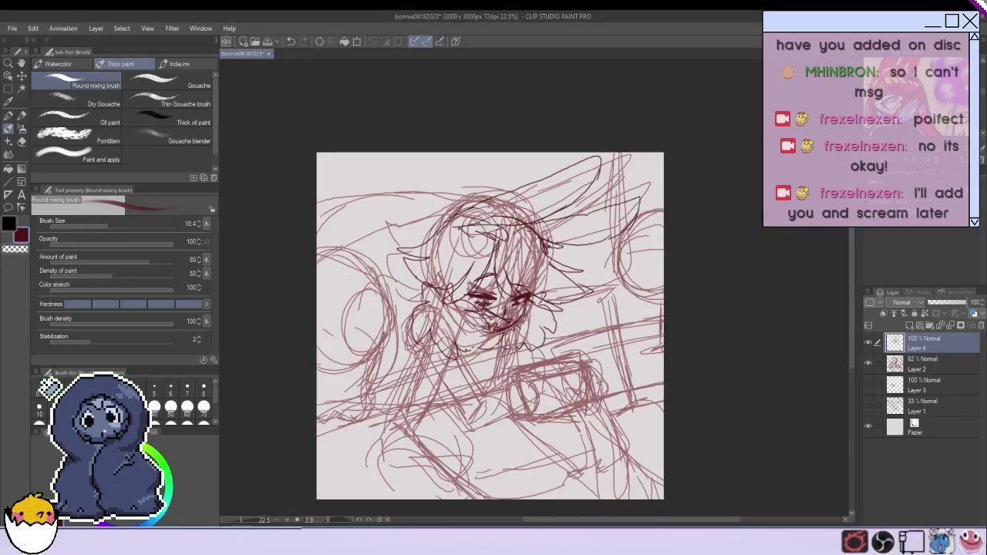
pyautogui.moveTo(438, 347); pyautogui.dragTo(467, 393)
pyautogui.hotkey('ctrl', 'z')
pyautogui.hotkey('ctrl', 'z')
pyautogui.moveTo(431, 334); pyautogui.dragTo(478, 410)
pyautogui.moveTo(418, 356)
pyautogui.mouseDown()
pyautogui.moveTo(459, 430)
pyautogui.moveTo(509, 406)
pyautogui.mouseUp()
pyautogui.hotkey('ctrl', 'z')
pyautogui.hotkey('ctrl', 'z')
pyautogui.moveTo(451, 419); pyautogui.dragTo(508, 409)
pyautogui.moveTo(456, 422)
pyautogui.mouseDown()
pyautogui.moveTo(498, 412)
pyautogui.moveTo(509, 398)
pyautogui.moveTo(505, 432)
pyautogui.moveTo(450, 413)
pyautogui.moveTo(503, 386)
pyautogui.moveTo(496, 429)
pyautogui.moveTo(443, 412)
pyautogui.mouseUp()
pyautogui.hotkey('ctrl', 'z')
pyautogui.hotkey('ctrl', 'z')
pyautogui.hotkey('ctrl', 'z')
# Sketch the bent near arm from the shoulder down to the elbow and along the forearm toward the console.
pyautogui.moveTo(413, 340); pyautogui.dragTo(439, 400)
pyautogui.moveTo(493, 385)
pyautogui.mouseDown()
pyautogui.moveTo(448, 383)
pyautogui.moveTo(439, 405)
pyautogui.mouseUp()
pyautogui.moveTo(440, 348)
pyautogui.mouseDown()
pyautogui.moveTo(456, 384)
pyautogui.moveTo(434, 384)
pyautogui.mouseUp()
pyautogui.moveTo(437, 361); pyautogui.dragTo(426, 389)
pyautogui.moveTo(434, 335); pyautogui.dragTo(414, 389)
pyautogui.moveTo(449, 354)
pyautogui.mouseDown()
pyautogui.moveTo(442, 375)
pyautogui.moveTo(452, 366)
pyautogui.mouseUp()
# Draw the hand's edge and the outer outline of the handheld console with its rounded far end.
pyautogui.moveTo(514, 345)
pyautogui.mouseDown()
pyautogui.moveTo(490, 352)
pyautogui.moveTo(484, 369)
pyautogui.moveTo(506, 397)
pyautogui.mouseUp()
pyautogui.moveTo(521, 375)
pyautogui.mouseDown()
pyautogui.moveTo(507, 394)
pyautogui.moveTo(519, 419)
pyautogui.moveTo(508, 417)
pyautogui.moveTo(519, 420)
pyautogui.mouseUp()
pyautogui.hotkey('ctrl', 'z')
pyautogui.hotkey('ctrl', 'z')
pyautogui.moveTo(507, 421); pyautogui.dragTo(520, 422)
pyautogui.moveTo(599, 368); pyautogui.dragTo(591, 396)
pyautogui.moveTo(600, 364)
pyautogui.mouseDown()
pyautogui.moveTo(595, 398)
pyautogui.moveTo(579, 376)
pyautogui.moveTo(583, 393)
pyautogui.mouseUp()
pyautogui.moveTo(582, 393); pyautogui.dragTo(601, 401)
pyautogui.moveTo(588, 356)
pyautogui.mouseDown()
pyautogui.moveTo(530, 386)
pyautogui.moveTo(526, 376)
pyautogui.moveTo(594, 420)
pyautogui.mouseUp()
# Fill in the console's inner dividing lines and upper edge, and connect it to the gripping hand.
pyautogui.moveTo(565, 376)
pyautogui.mouseDown()
pyautogui.moveTo(561, 407)
pyautogui.moveTo(547, 411)
pyautogui.moveTo(590, 399)
pyautogui.mouseUp()
pyautogui.moveTo(521, 375); pyautogui.dragTo(538, 384)
pyautogui.moveTo(581, 356); pyautogui.dragTo(570, 370)
pyautogui.moveTo(557, 370)
pyautogui.mouseDown()
pyautogui.moveTo(534, 380)
pyautogui.moveTo(542, 386)
pyautogui.mouseUp()
pyautogui.moveTo(549, 378); pyautogui.dragTo(539, 416)
pyautogui.moveTo(569, 374); pyautogui.dragTo(566, 405)
pyautogui.moveTo(575, 370); pyautogui.dragTo(571, 406)
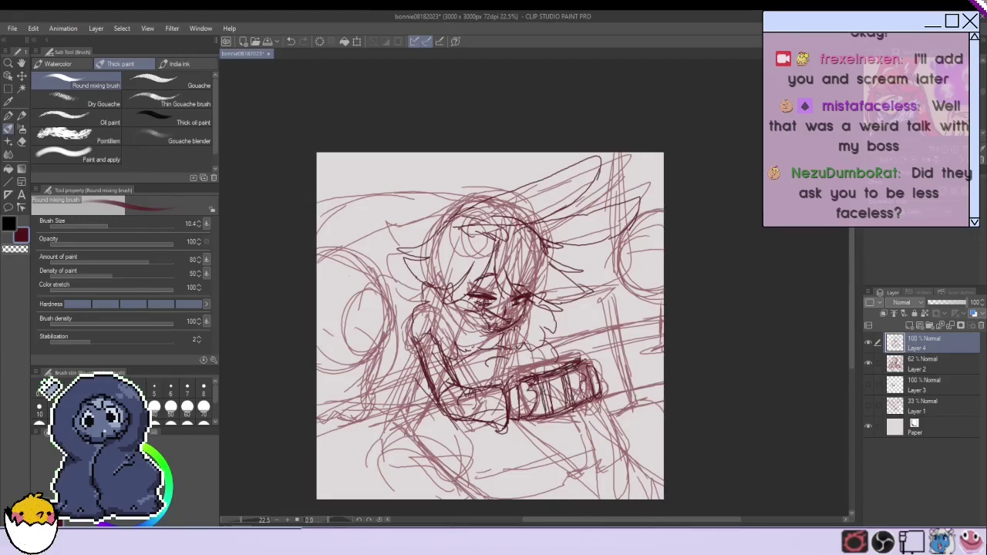
pyautogui.moveTo(549, 365)
pyautogui.mouseDown()
pyautogui.moveTo(571, 358)
pyautogui.moveTo(525, 370)
pyautogui.mouseUp()
pyautogui.moveTo(520, 378); pyautogui.dragTo(506, 389)
# Extend the collar fluff and sketch loose gathered fabric folds around and beneath the bent elbow.
pyautogui.moveTo(526, 338); pyautogui.dragTo(551, 347)
pyautogui.moveTo(415, 379)
pyautogui.mouseDown()
pyautogui.moveTo(446, 430)
pyautogui.moveTo(432, 442)
pyautogui.mouseUp()
pyautogui.moveTo(418, 389)
pyautogui.mouseDown()
pyautogui.moveTo(391, 410)
pyautogui.moveTo(449, 445)
pyautogui.moveTo(459, 435)
pyautogui.mouseUp()
pyautogui.moveTo(483, 423); pyautogui.dragTo(443, 447)
pyautogui.moveTo(412, 433); pyautogui.dragTo(475, 441)
pyautogui.moveTo(435, 405)
pyautogui.mouseDown()
pyautogui.moveTo(423, 421)
pyautogui.moveTo(455, 446)
pyautogui.mouseUp()
pyautogui.moveTo(432, 401)
pyautogui.mouseDown()
pyautogui.moveTo(384, 449)
pyautogui.moveTo(432, 440)
pyautogui.mouseUp()
pyautogui.moveTo(479, 428); pyautogui.dragTo(446, 449)
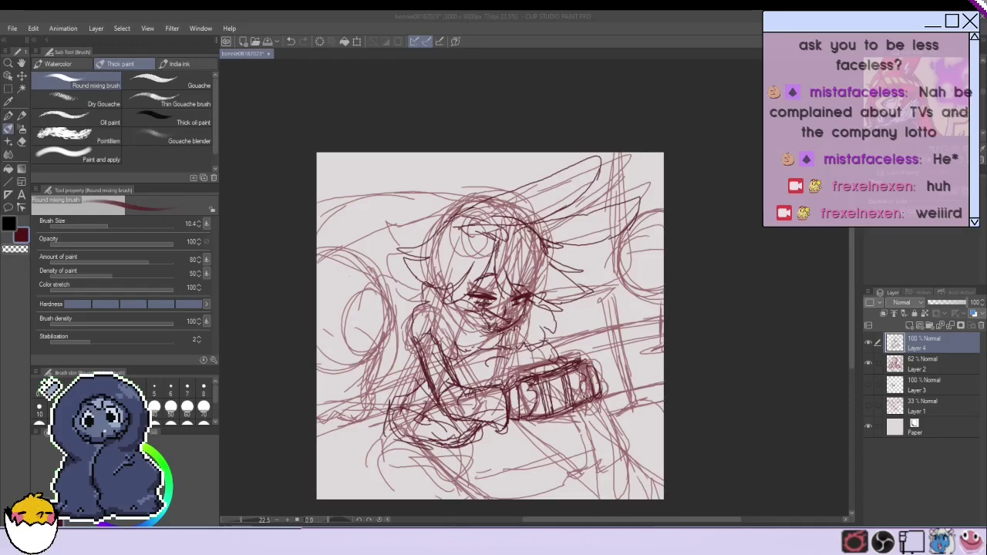
# Trace the skull's outline, eye socket, cheek and jaw behind the figure, plus the long background line above it.
pyautogui.hotkey('alt', 'Tab')
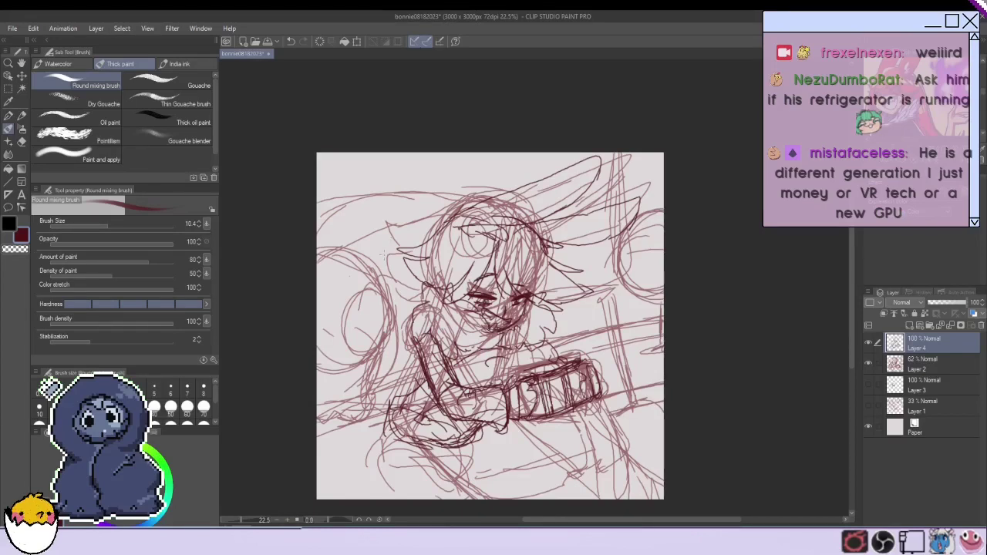
pyautogui.moveTo(401, 254)
pyautogui.mouseDown()
pyautogui.moveTo(374, 294)
pyautogui.moveTo(379, 403)
pyautogui.mouseUp()
pyautogui.moveTo(389, 293); pyautogui.dragTo(318, 255)
pyautogui.moveTo(386, 384)
pyautogui.mouseDown()
pyautogui.moveTo(369, 419)
pyautogui.moveTo(331, 429)
pyautogui.moveTo(352, 423)
pyautogui.moveTo(356, 401)
pyautogui.moveTo(318, 439)
pyautogui.mouseUp()
pyautogui.moveTo(327, 257); pyautogui.dragTo(317, 275)
pyautogui.moveTo(344, 325); pyautogui.dragTo(349, 398)
pyautogui.moveTo(373, 275)
pyautogui.mouseDown()
pyautogui.moveTo(352, 361)
pyautogui.moveTo(347, 346)
pyautogui.mouseUp()
pyautogui.moveTo(483, 190)
pyautogui.mouseDown()
pyautogui.moveTo(318, 207)
pyautogui.moveTo(318, 228)
pyautogui.mouseUp()
# Draw the collar's outer edge and the outlines of the raised thigh and lower leg beneath the console.
pyautogui.moveTo(558, 307); pyautogui.dragTo(551, 352)
pyautogui.moveTo(477, 433); pyautogui.dragTo(555, 461)
pyautogui.moveTo(546, 458); pyautogui.dragTo(579, 498)
pyautogui.moveTo(580, 414)
pyautogui.mouseDown()
pyautogui.moveTo(605, 499)
pyautogui.moveTo(588, 441)
pyautogui.mouseUp()
pyautogui.moveTo(594, 446); pyautogui.dragTo(606, 498)
pyautogui.moveTo(592, 403); pyautogui.dragTo(616, 443)
pyautogui.moveTo(606, 416); pyautogui.dragTo(623, 469)
pyautogui.moveTo(643, 477); pyautogui.dragTo(657, 499)
# Sketch the curved hip and fabric folds at the canvas's lower-left and the pointed shape beside them.
pyautogui.moveTo(386, 415)
pyautogui.mouseDown()
pyautogui.moveTo(370, 437)
pyautogui.moveTo(463, 498)
pyautogui.mouseUp()
pyautogui.moveTo(402, 457); pyautogui.dragTo(467, 499)
pyautogui.moveTo(417, 475)
pyautogui.mouseDown()
pyautogui.moveTo(472, 496)
pyautogui.moveTo(444, 498)
pyautogui.mouseUp()
pyautogui.moveTo(379, 438)
pyautogui.mouseDown()
pyautogui.moveTo(406, 496)
pyautogui.moveTo(389, 498)
pyautogui.mouseUp()
pyautogui.moveTo(364, 452); pyautogui.dragTo(320, 480)
pyautogui.moveTo(320, 480); pyautogui.dragTo(351, 492)
pyautogui.moveTo(375, 449); pyautogui.dragTo(358, 466)
pyautogui.moveTo(351, 483); pyautogui.dragTo(349, 493)
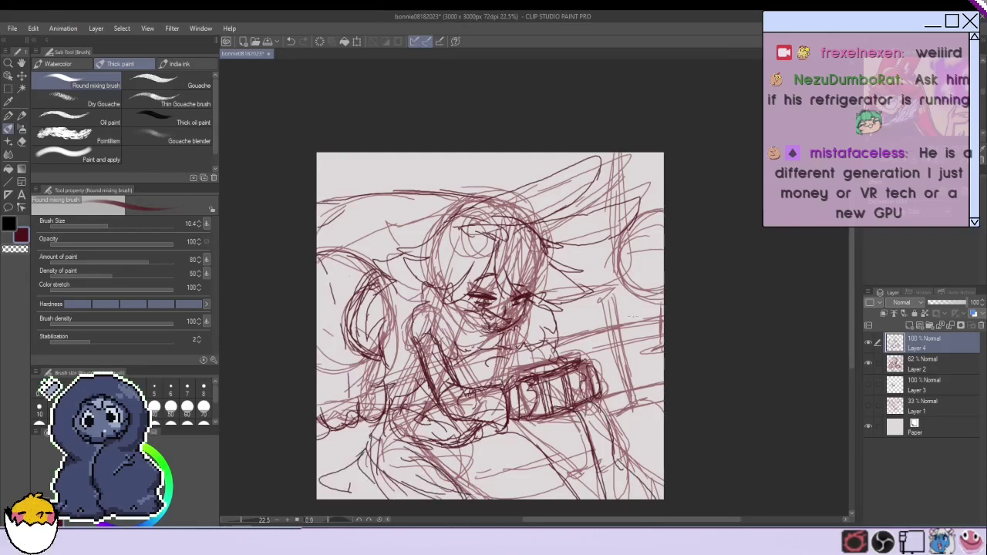
# Trace the slanted upright post beyond the console and the round lamp with its stand at the canvas's right border.
pyautogui.moveTo(615, 291)
pyautogui.mouseDown()
pyautogui.moveTo(632, 406)
pyautogui.moveTo(617, 392)
pyautogui.mouseUp()
pyautogui.moveTo(608, 301); pyautogui.dragTo(623, 409)
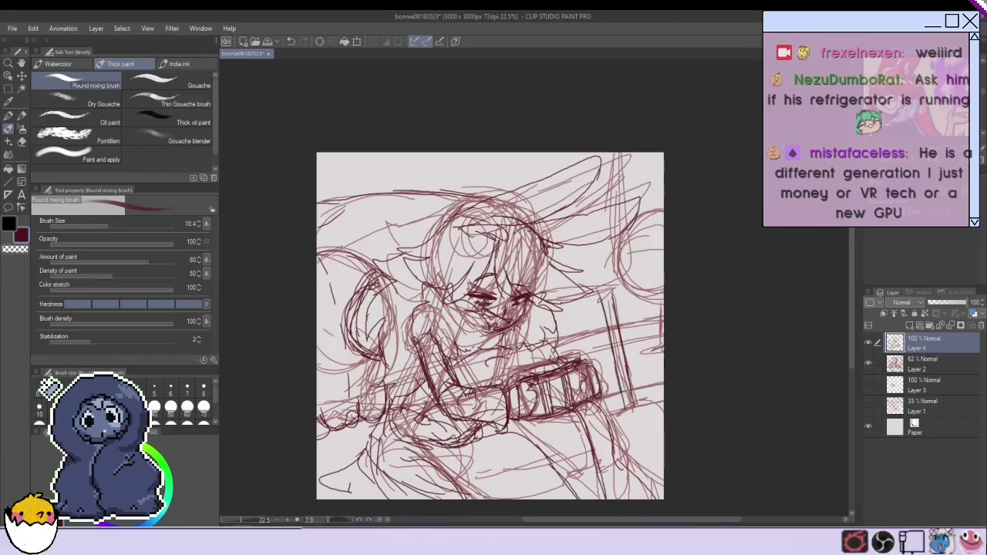
pyautogui.moveTo(663, 210)
pyautogui.mouseDown()
pyautogui.moveTo(625, 256)
pyautogui.moveTo(664, 308)
pyautogui.mouseUp()
pyautogui.moveTo(638, 232)
pyautogui.mouseDown()
pyautogui.moveTo(656, 245)
pyautogui.moveTo(626, 282)
pyautogui.moveTo(657, 310)
pyautogui.mouseUp()
pyautogui.moveTo(663, 198); pyautogui.dragTo(646, 213)
pyautogui.moveTo(661, 302); pyautogui.dragTo(659, 344)
pyautogui.moveTo(663, 317); pyautogui.dragTo(652, 354)
pyautogui.moveTo(665, 162); pyautogui.dragTo(664, 193)
pyautogui.moveTo(638, 238); pyautogui.dragTo(622, 255)
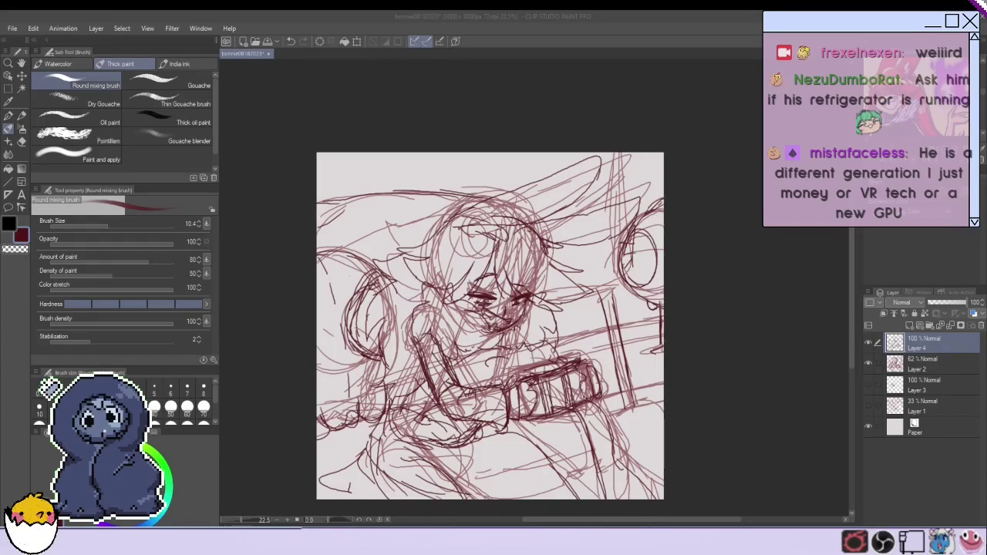
# Add a tuft beside the hair, draw a narrow tapered head on the upright post and reinforce the post's edge.
pyautogui.click(278, 363)
pyautogui.moveTo(415, 243)
pyautogui.mouseDown()
pyautogui.moveTo(363, 233)
pyautogui.moveTo(382, 246)
pyautogui.mouseUp()
pyautogui.moveTo(612, 307); pyautogui.dragTo(598, 287)
pyautogui.moveTo(599, 229); pyautogui.dragTo(607, 293)
pyautogui.moveTo(586, 245)
pyautogui.mouseDown()
pyautogui.moveTo(597, 230)
pyautogui.moveTo(593, 289)
pyautogui.mouseUp()
pyautogui.moveTo(595, 238); pyautogui.dragTo(608, 284)
pyautogui.moveTo(598, 288); pyautogui.dragTo(633, 404)
# Draw the table's long edges behind the console and the boxy shape below the post.
pyautogui.moveTo(614, 410)
pyautogui.mouseDown()
pyautogui.moveTo(651, 401)
pyautogui.moveTo(663, 421)
pyautogui.mouseUp()
pyautogui.moveTo(612, 408); pyautogui.dragTo(603, 489)
pyautogui.moveTo(634, 387); pyautogui.dragTo(665, 377)
pyautogui.moveTo(622, 338); pyautogui.dragTo(661, 327)
pyautogui.moveTo(571, 353); pyautogui.dragTo(659, 323)
pyautogui.moveTo(604, 396); pyautogui.dragTo(665, 382)
pyautogui.moveTo(656, 384); pyautogui.dragTo(657, 402)
pyautogui.moveTo(584, 348); pyautogui.dragTo(608, 338)
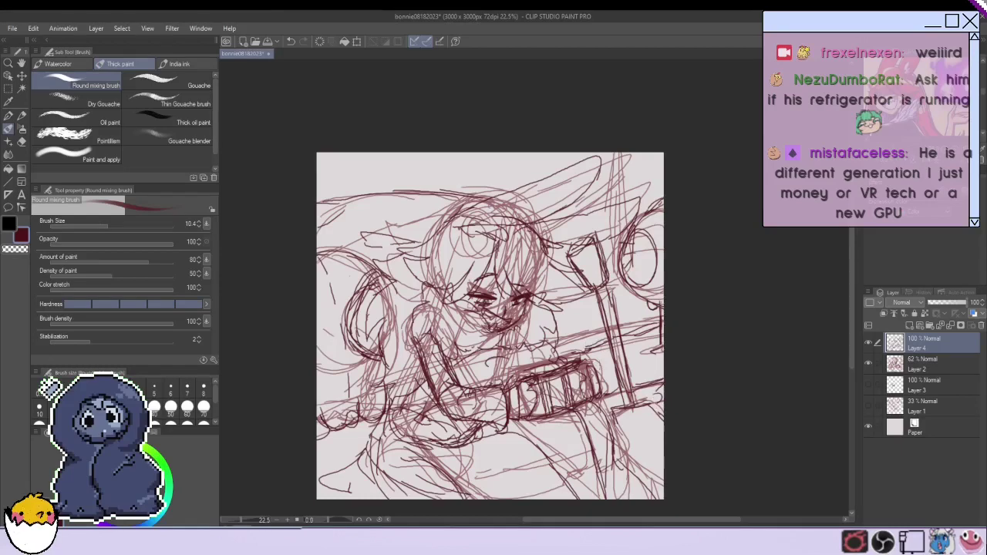
# Hide the rough sketch layer and add upright and curved background objects along the canvas's upper edge.
pyautogui.click(869, 364)
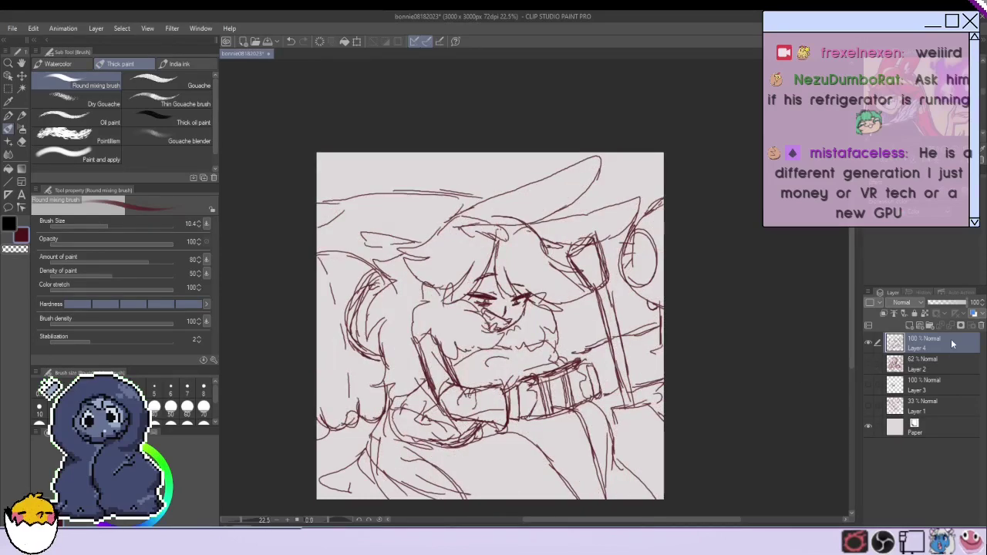
pyautogui.moveTo(543, 153); pyautogui.dragTo(539, 177)
pyautogui.moveTo(534, 151); pyautogui.dragTo(532, 179)
pyautogui.moveTo(349, 152)
pyautogui.mouseDown()
pyautogui.moveTo(352, 191)
pyautogui.moveTo(384, 193)
pyautogui.mouseUp()
pyautogui.moveTo(415, 152); pyautogui.dragTo(430, 188)
pyautogui.moveTo(470, 152); pyautogui.dragTo(478, 184)
pyautogui.moveTo(437, 154); pyautogui.dragTo(454, 187)
pyautogui.moveTo(494, 152)
pyautogui.mouseDown()
pyautogui.moveTo(494, 190)
pyautogui.moveTo(517, 176)
pyautogui.mouseUp()
pyautogui.moveTo(537, 152)
pyautogui.mouseDown()
pyautogui.moveTo(536, 180)
pyautogui.moveTo(493, 192)
pyautogui.mouseUp()
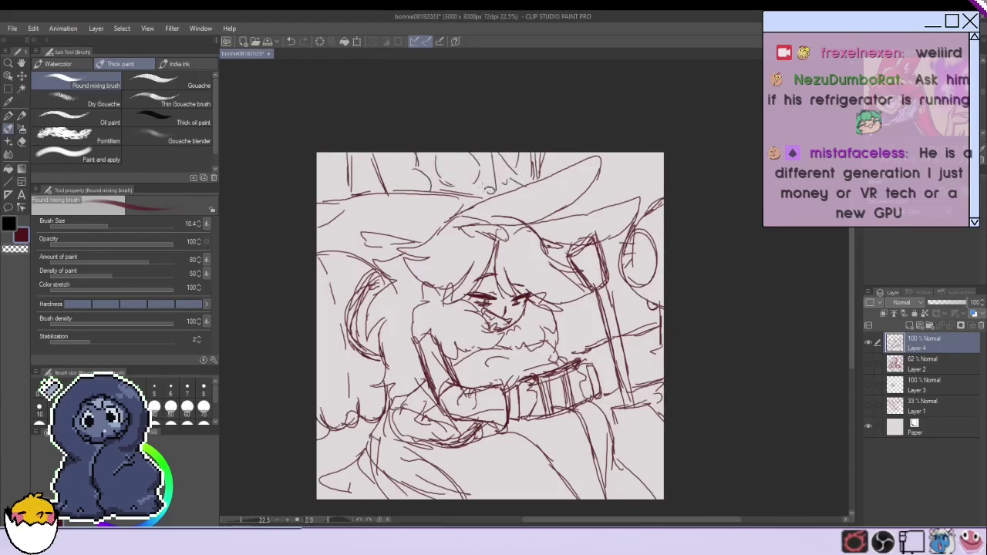
pyautogui.moveTo(357, 195); pyautogui.dragTo(317, 201)
# Add the rounded shoulder outline and darken the upper arm lines down to the elbow.
pyautogui.moveTo(439, 335)
pyautogui.mouseDown()
pyautogui.moveTo(446, 357)
pyautogui.moveTo(439, 334)
pyautogui.mouseUp()
pyautogui.moveTo(415, 323); pyautogui.dragTo(420, 349)
pyautogui.moveTo(423, 300)
pyautogui.mouseDown()
pyautogui.moveTo(413, 341)
pyautogui.moveTo(425, 353)
pyautogui.mouseUp()
pyautogui.moveTo(424, 336)
pyautogui.mouseDown()
pyautogui.moveTo(437, 402)
pyautogui.moveTo(439, 393)
pyautogui.mouseUp()
pyautogui.moveTo(429, 381); pyautogui.dragTo(442, 415)
pyautogui.moveTo(555, 328)
pyautogui.mouseDown()
pyautogui.moveTo(571, 358)
pyautogui.moveTo(558, 362)
pyautogui.moveTo(577, 372)
pyautogui.moveTo(575, 388)
pyautogui.mouseUp()
pyautogui.hotkey('ctrl', 'z')
# Add loose crossing strokes inside the boxy shape at the canvas's lower-right corner.
pyautogui.moveTo(615, 444); pyautogui.dragTo(655, 492)
pyautogui.moveTo(611, 412); pyautogui.dragTo(618, 457)
pyautogui.moveTo(649, 401); pyautogui.dragTo(664, 436)
pyautogui.moveTo(639, 421); pyautogui.dragTo(665, 488)
pyautogui.moveTo(657, 402); pyautogui.dragTo(631, 499)
pyautogui.moveTo(652, 399)
pyautogui.mouseDown()
pyautogui.moveTo(625, 492)
pyautogui.moveTo(643, 489)
pyautogui.mouseUp()
pyautogui.moveTo(664, 429); pyautogui.dragTo(658, 441)
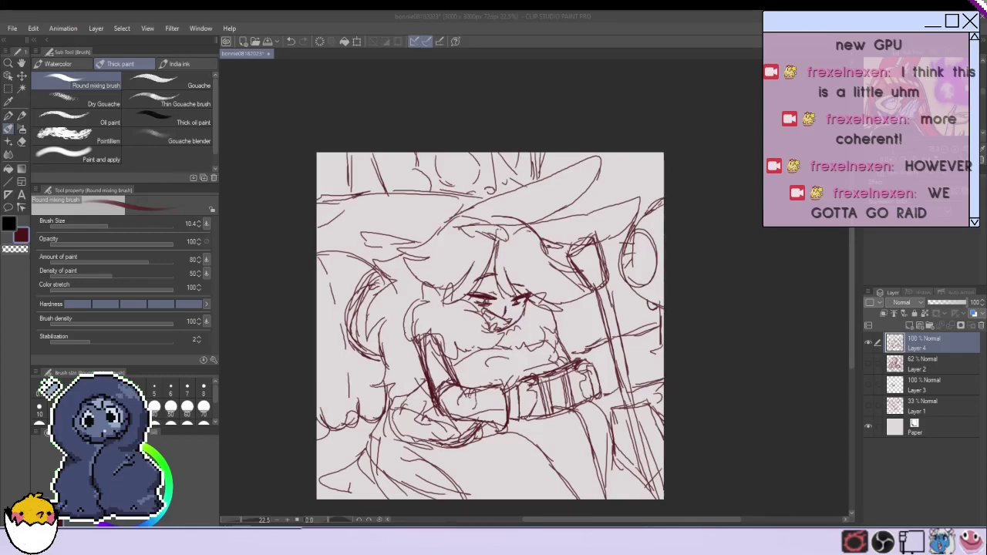
pyautogui.click(681, 67)
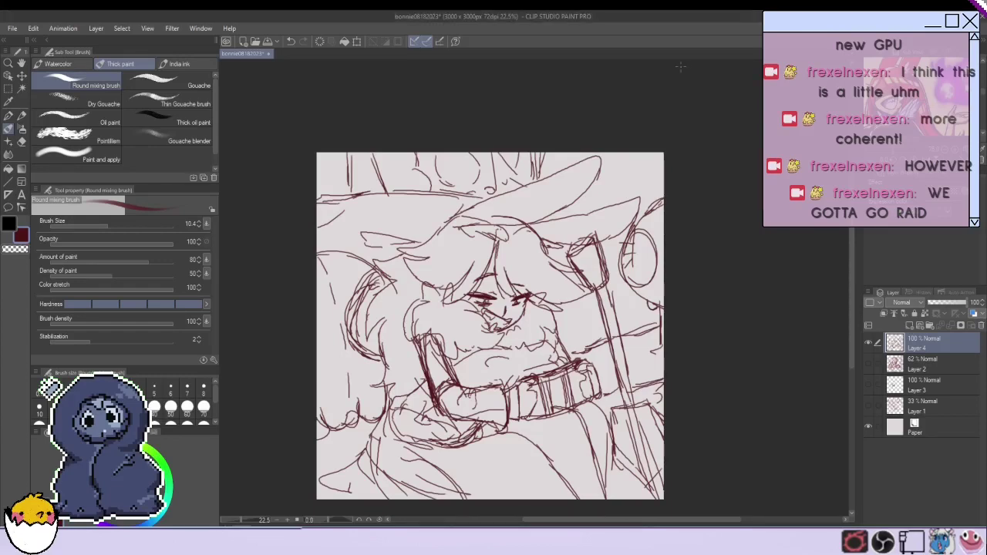